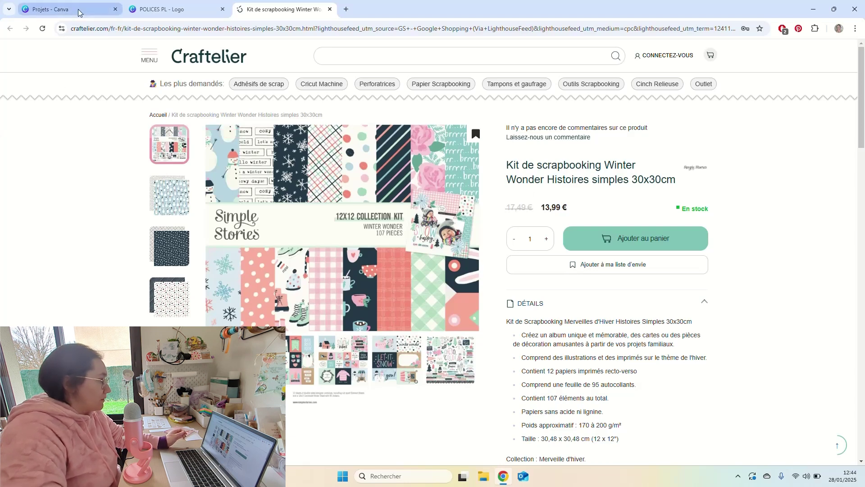
Glance at the POLICES PL font samples design, then go back to the Canva Projects page.
mouse_move(79, 12)
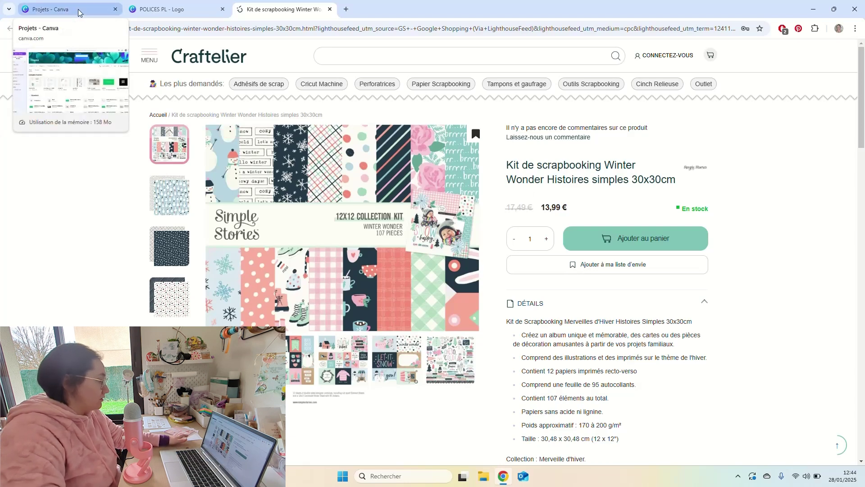
mouse_move(132, 6)
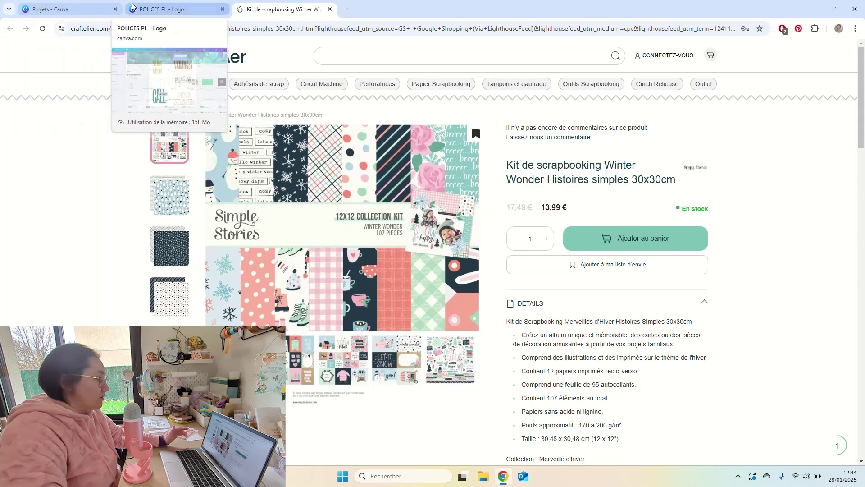
click(132, 5)
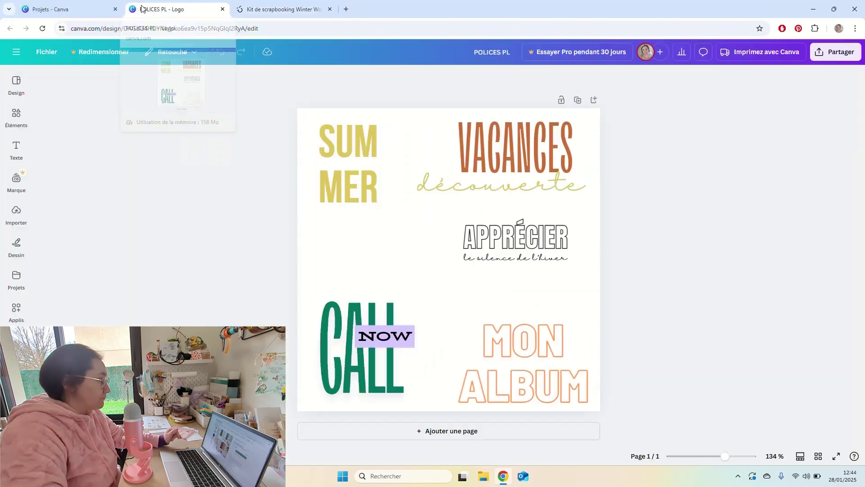
click(89, 13)
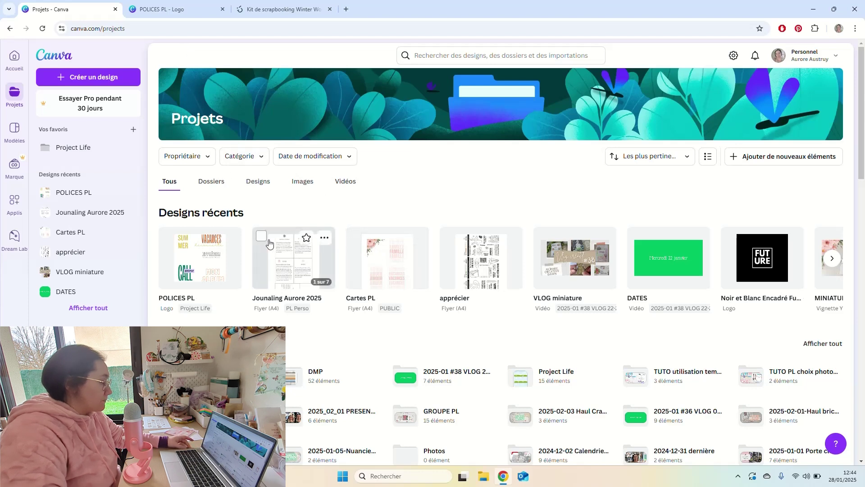
Create a blank Flyer (A4) design from the Impressions category of Créer un design.
click(110, 80)
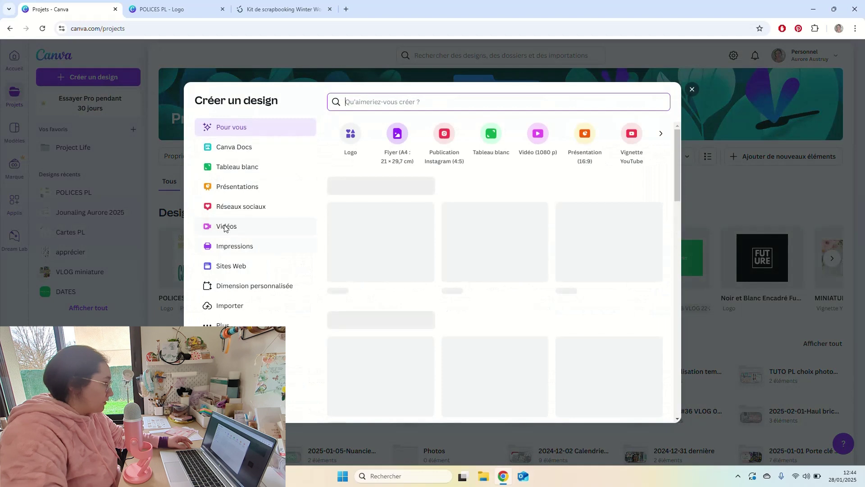
click(229, 249)
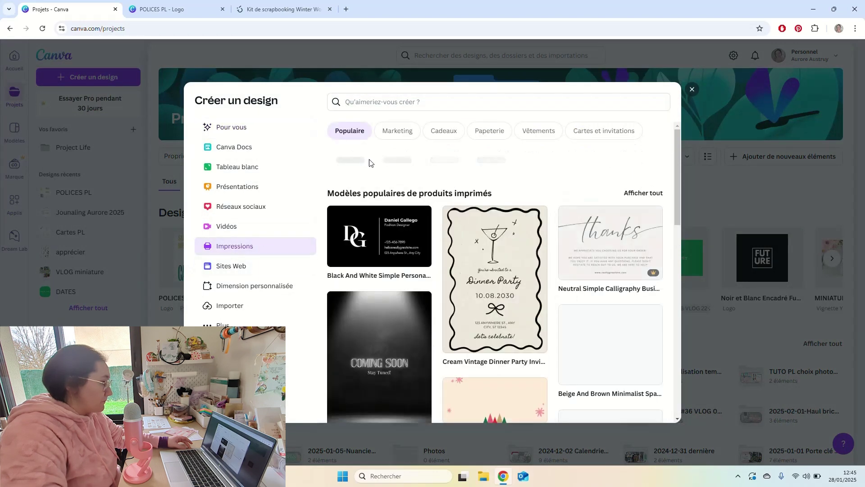
click(487, 165)
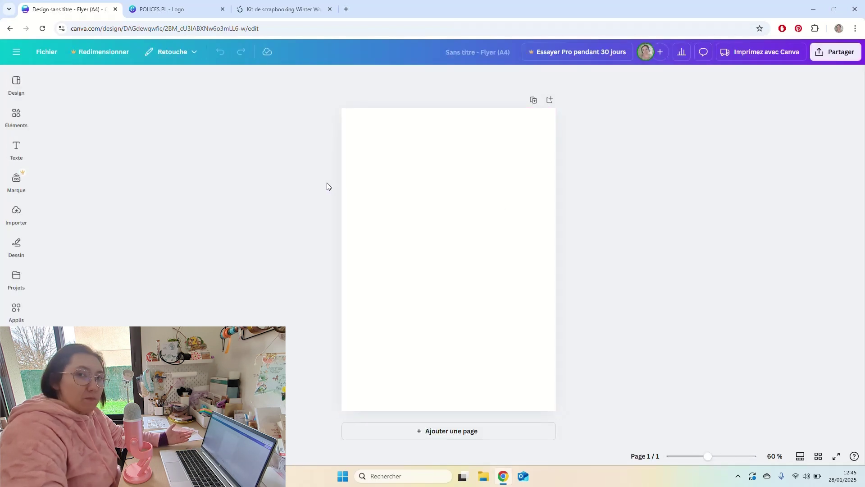
Check the fonts of the VACANCES, APPRÉCIER, MON ALBUM, CALL/NOW and SUMMER samples in POLICES PL.
click(195, 12)
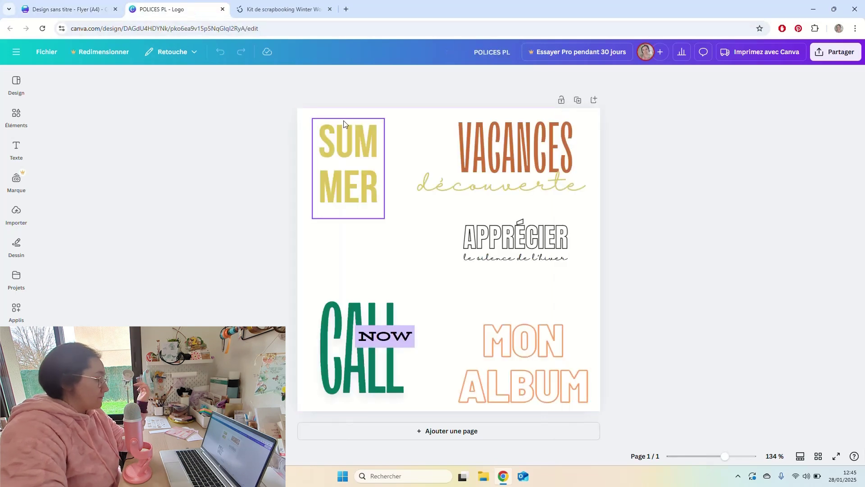
click(455, 145)
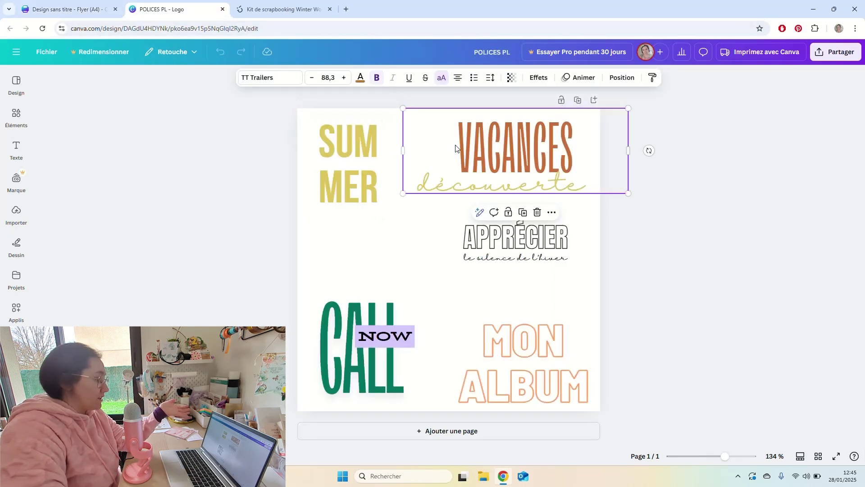
click(486, 244)
click(506, 333)
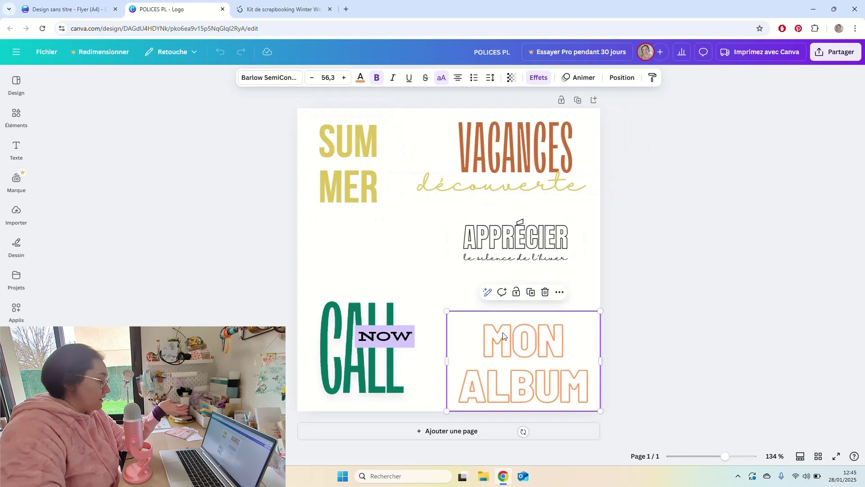
click(385, 321)
click(305, 233)
click(347, 193)
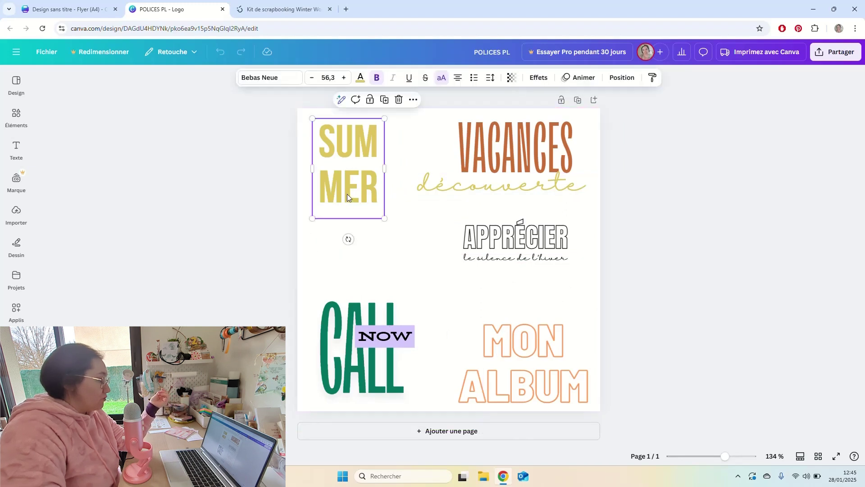
click(231, 141)
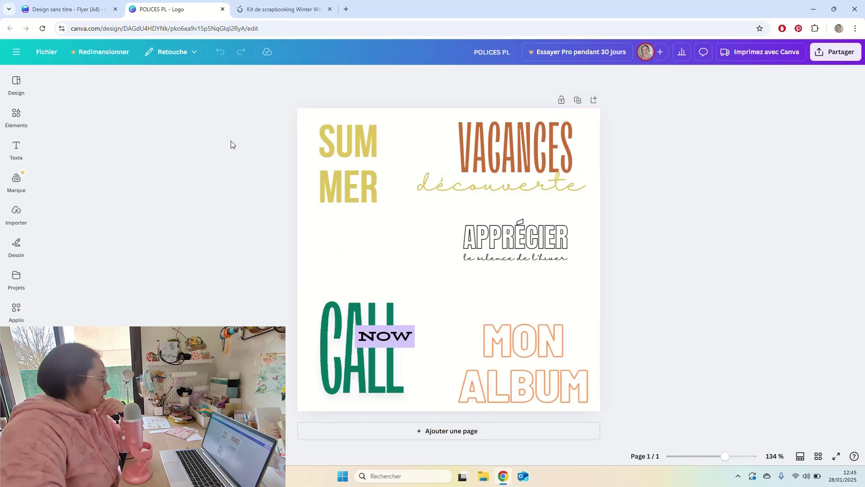
click(81, 11)
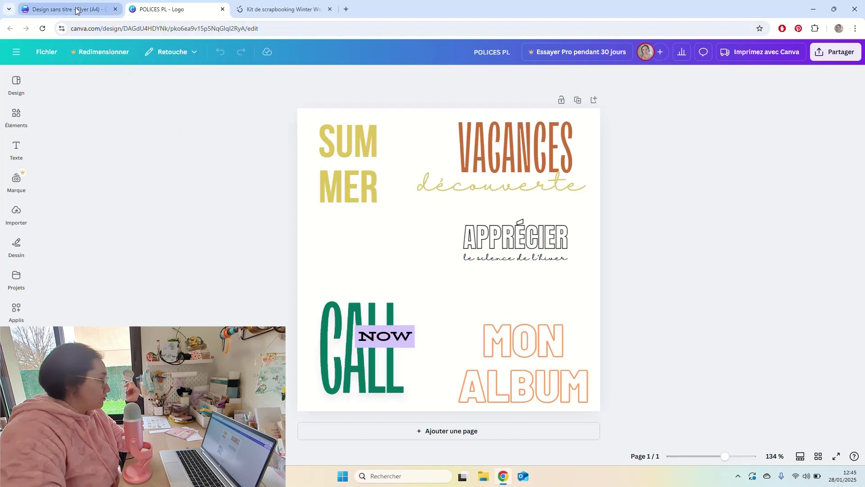
click(155, 9)
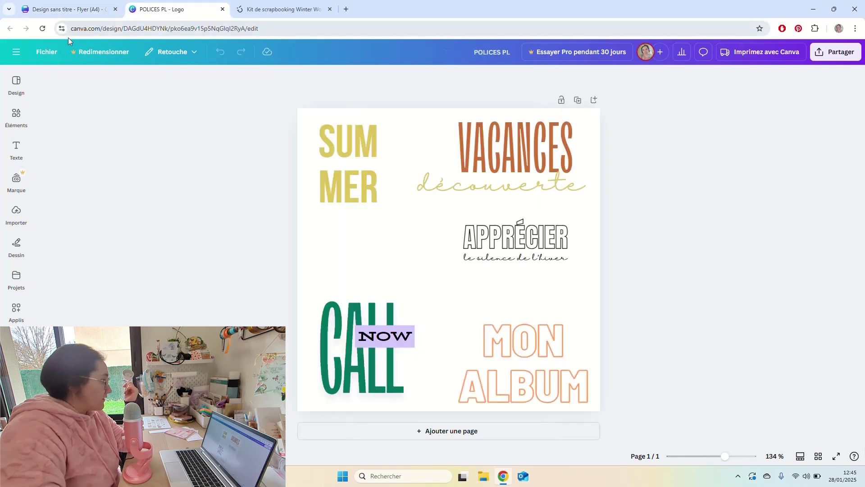
Open the Cartes PL design from the Project Life PUBLIC folder.
click(22, 57)
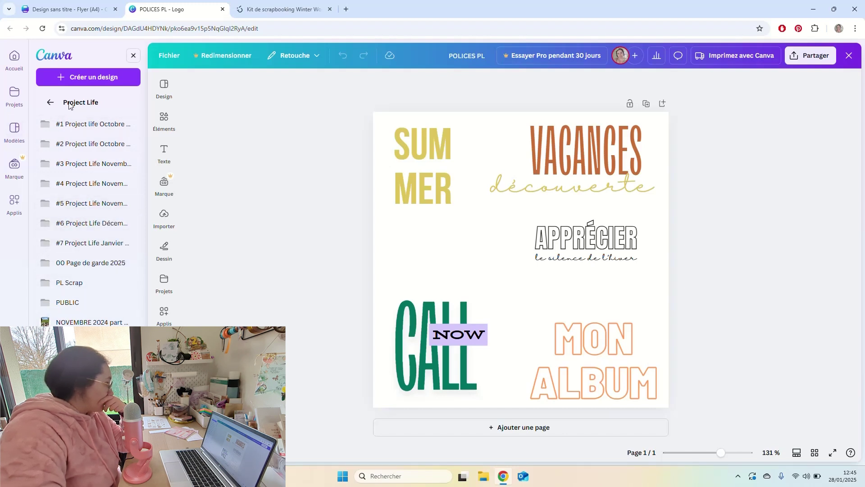
click(68, 302)
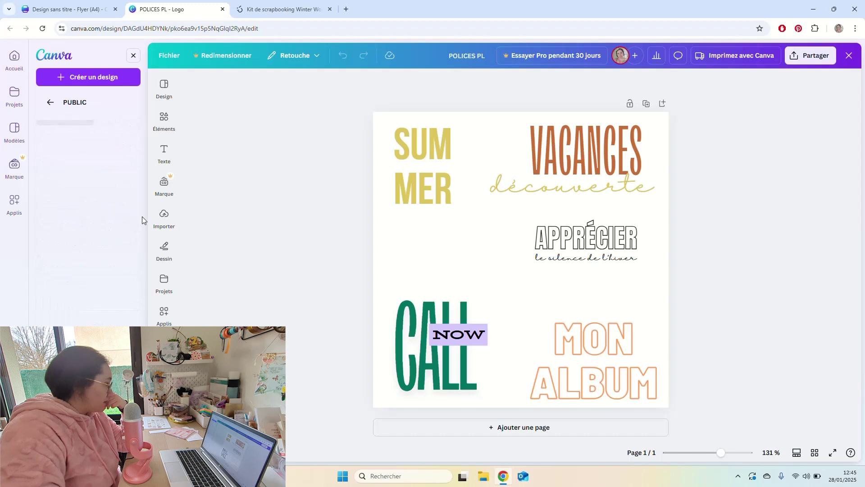
click(83, 145)
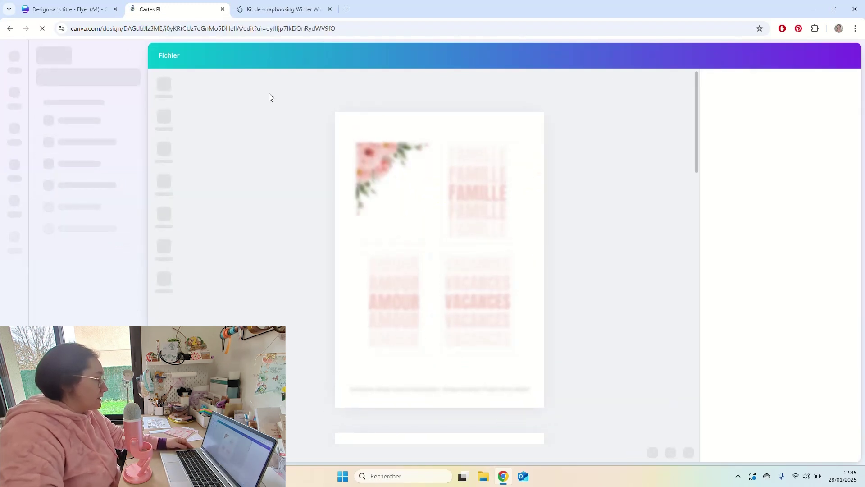
Load the Cartes PL design in its own new tab, placed before the kit tab.
click(72, 29)
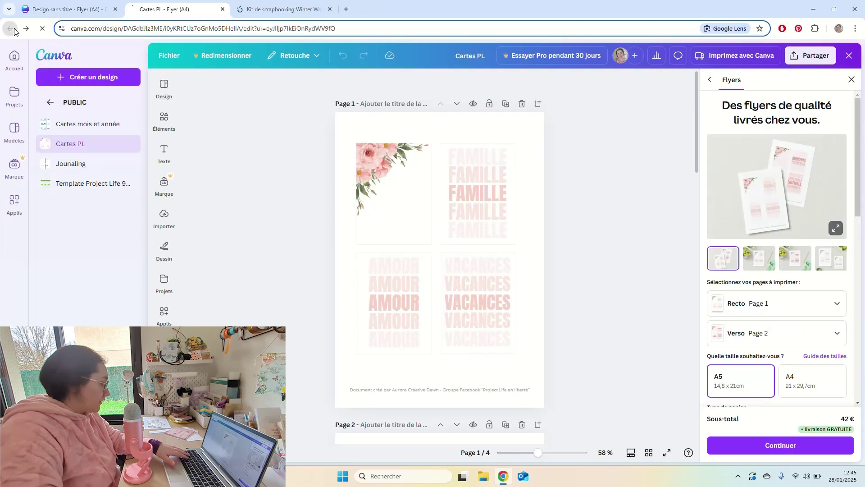
click(14, 30)
key(ctrl+t)
key(Return)
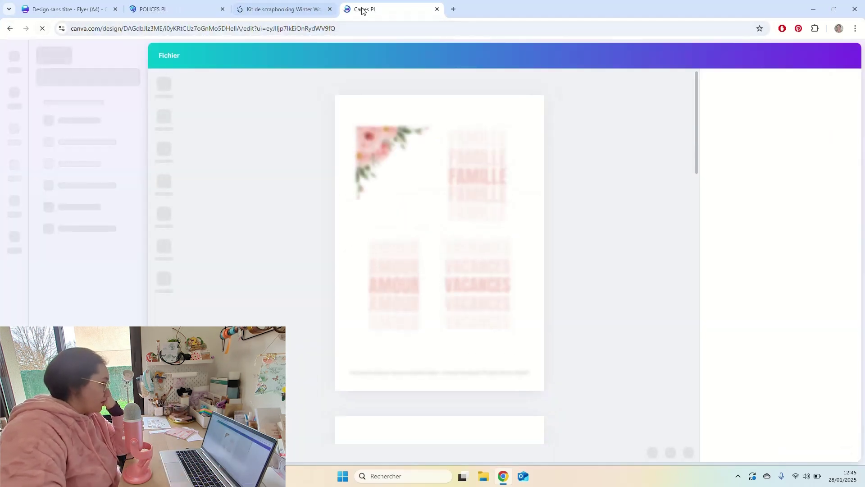
drag(361, 9, 275, 17)
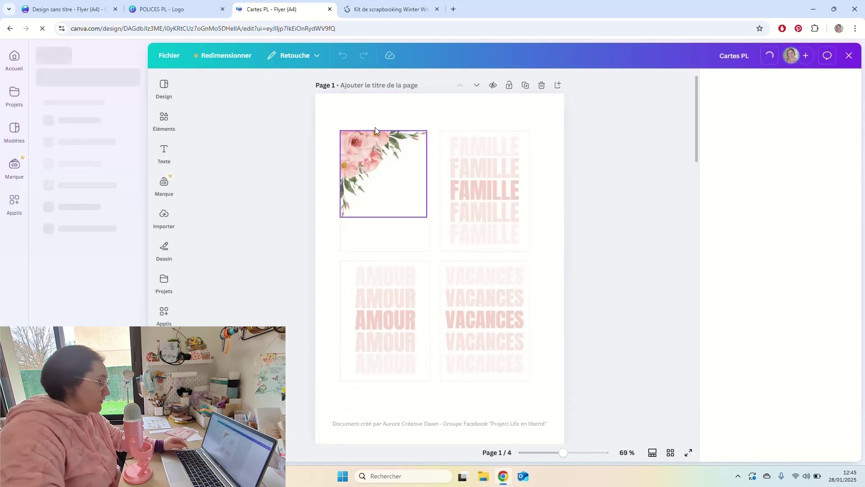
Browse the four Cartes PL pages, inspecting the floral, FAMILLE and ENSEMBLE cards.
click(374, 147)
click(507, 176)
click(544, 229)
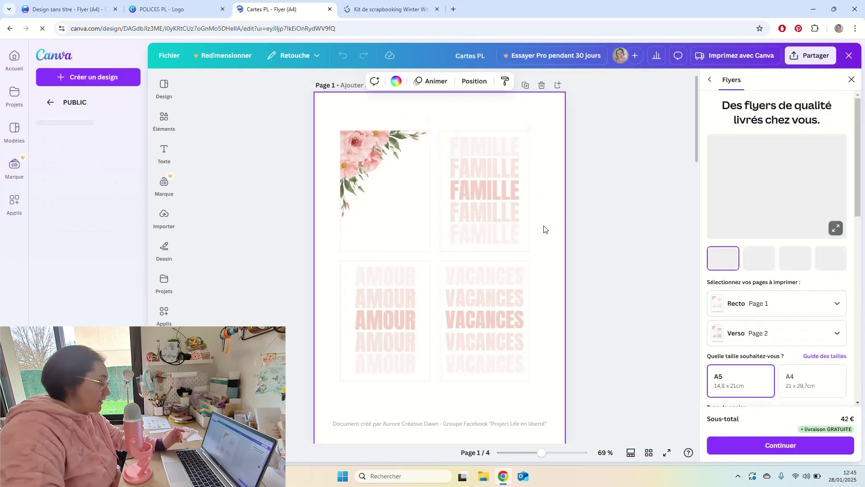
scroll(544, 229, down, 8)
drag(550, 196, 464, 276)
click(547, 239)
scroll(548, 241, down, 8)
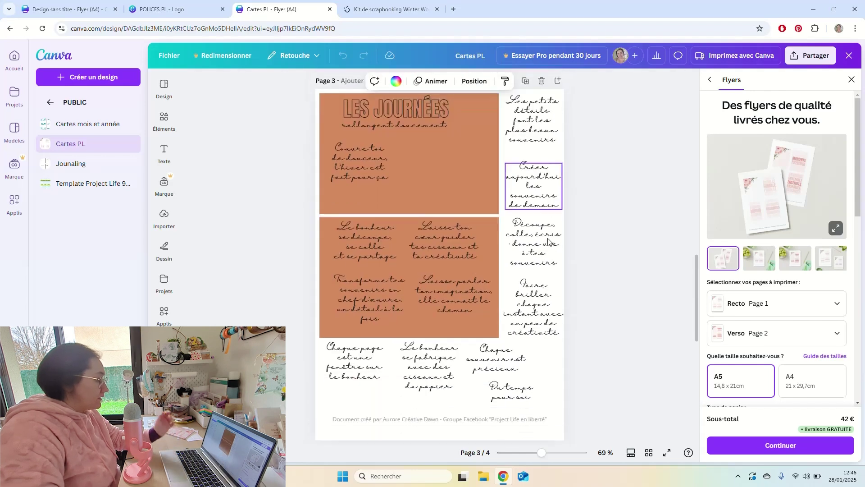
scroll(548, 242, down, 8)
click(543, 154)
click(532, 241)
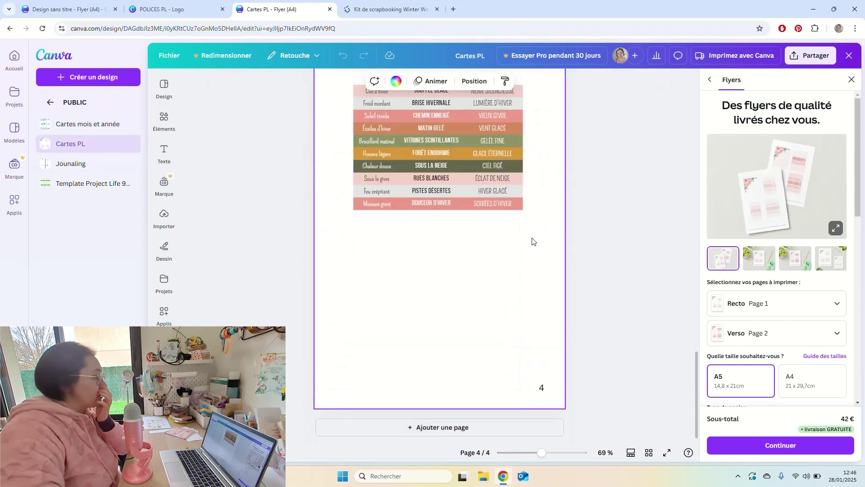
scroll(533, 243, up, 20)
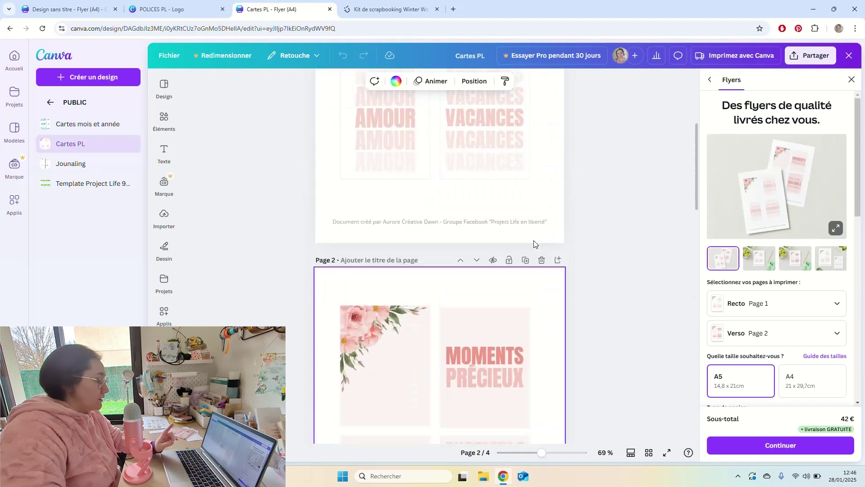
scroll(533, 244, up, 5)
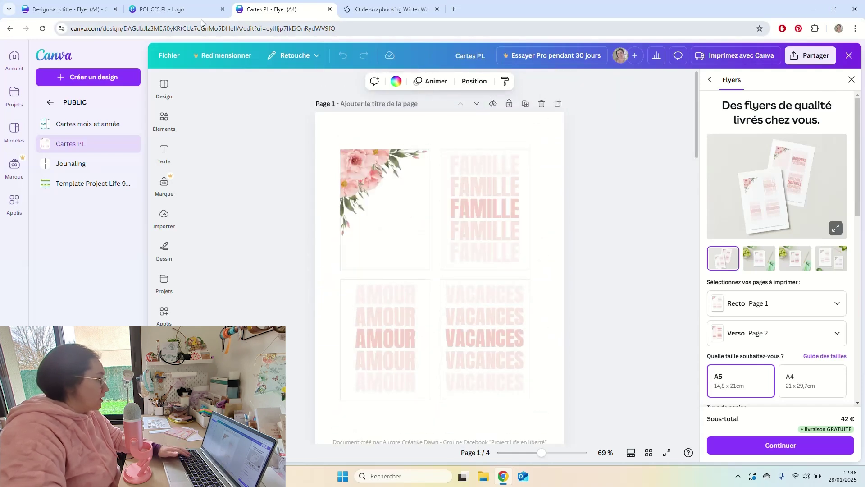
Select the floral card in Cartes PL and return to the blank A4 flyer.
click(87, 10)
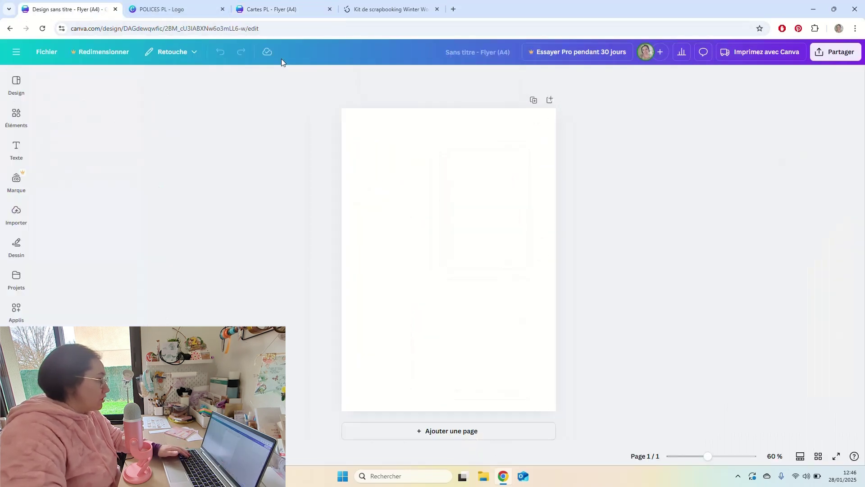
click(293, 9)
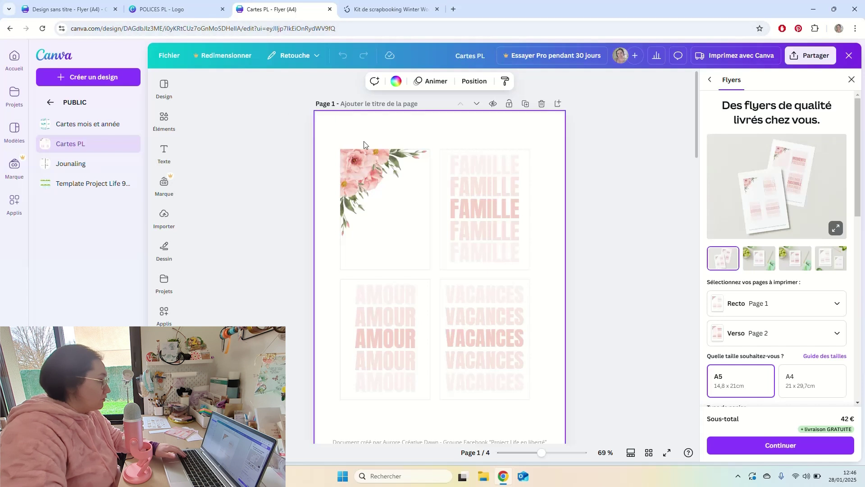
click(424, 263)
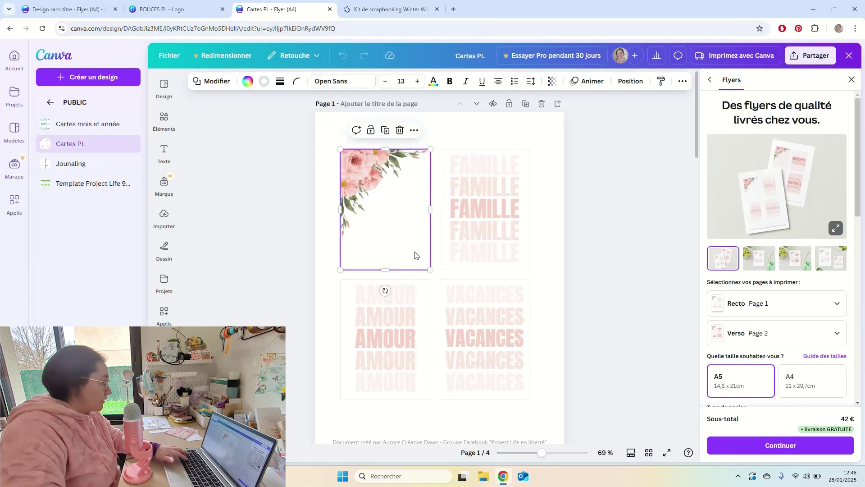
click(87, 9)
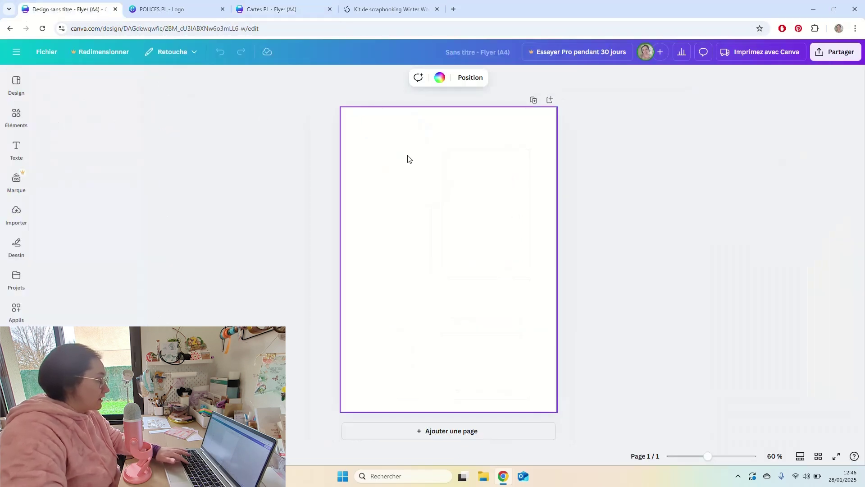
Paste the white 76 × 102 mm card onto the flyer and check its Position settings.
key(ctrl+v)
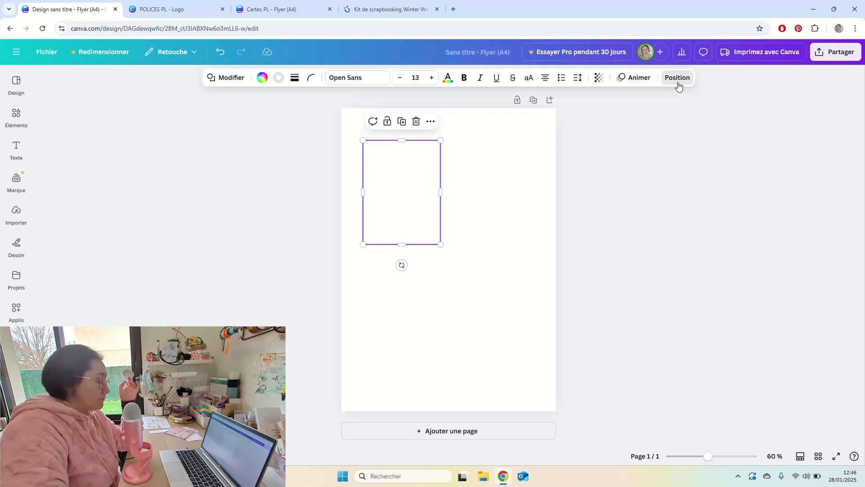
click(677, 79)
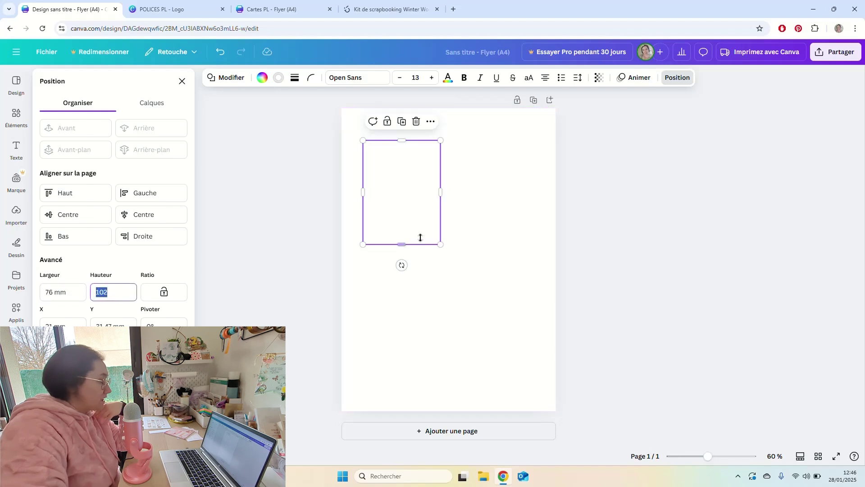
click(483, 218)
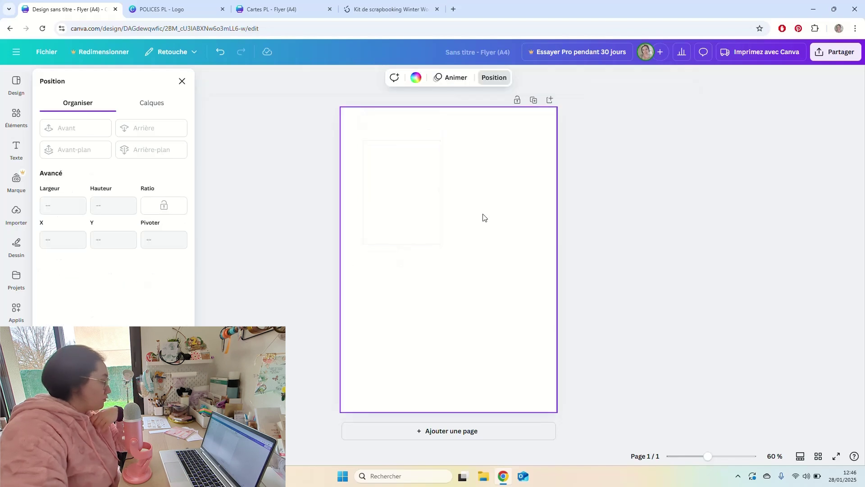
Copy the orange journaling card from page 3 of Cartes PL for the flyer.
click(312, 12)
scroll(467, 246, down, 5)
scroll(467, 246, down, 5)
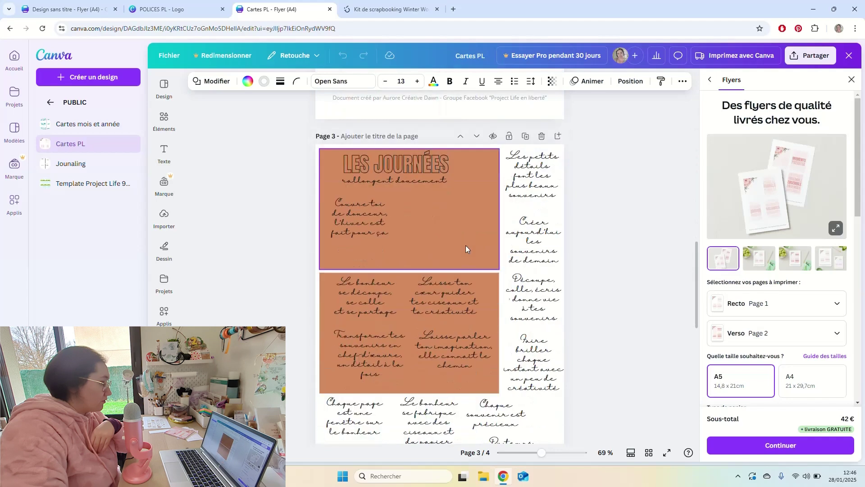
click(473, 234)
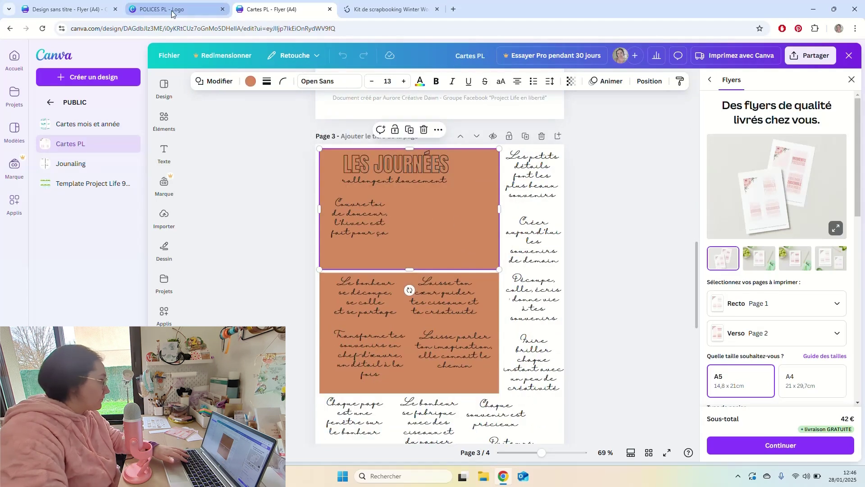
click(95, 11)
Paste the orange card and move it to the lower part of the flyer page.
key(ctrl+v)
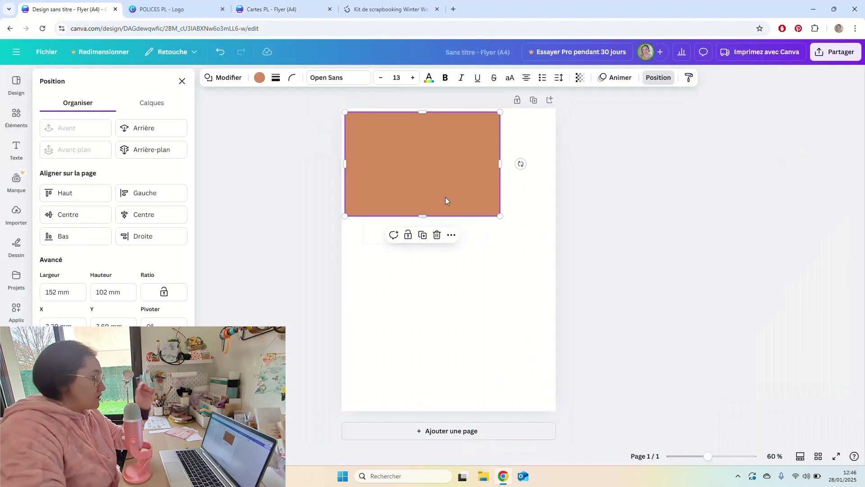
drag(446, 198, 561, 205)
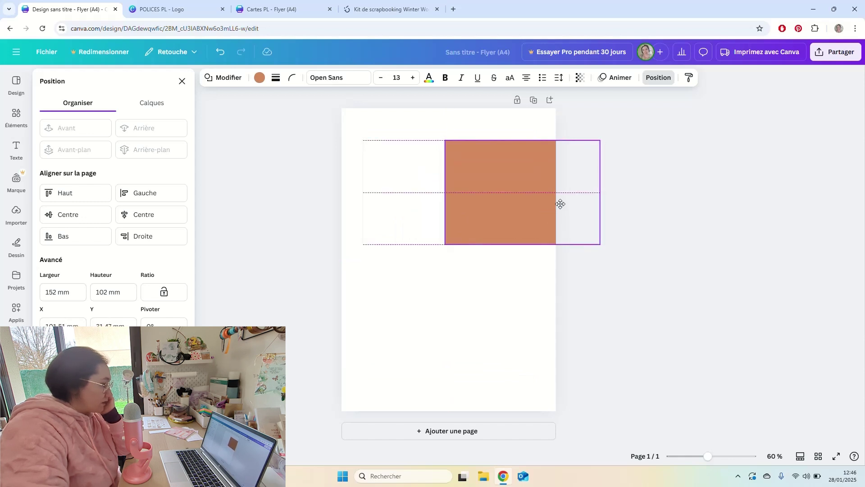
drag(561, 204, 479, 311)
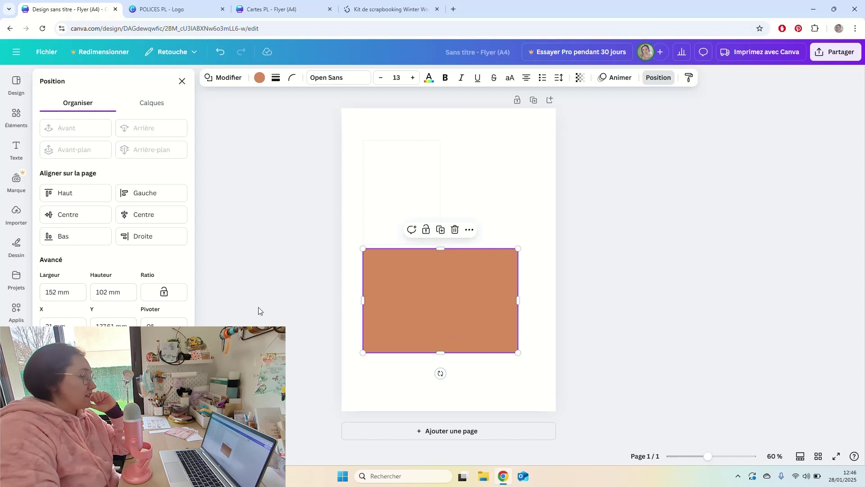
drag(500, 271, 500, 302)
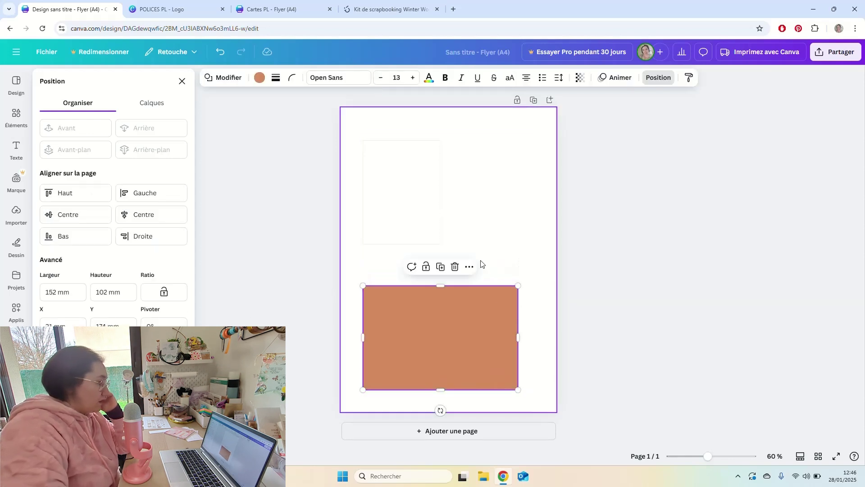
Give the white card a black border colour.
click(434, 215)
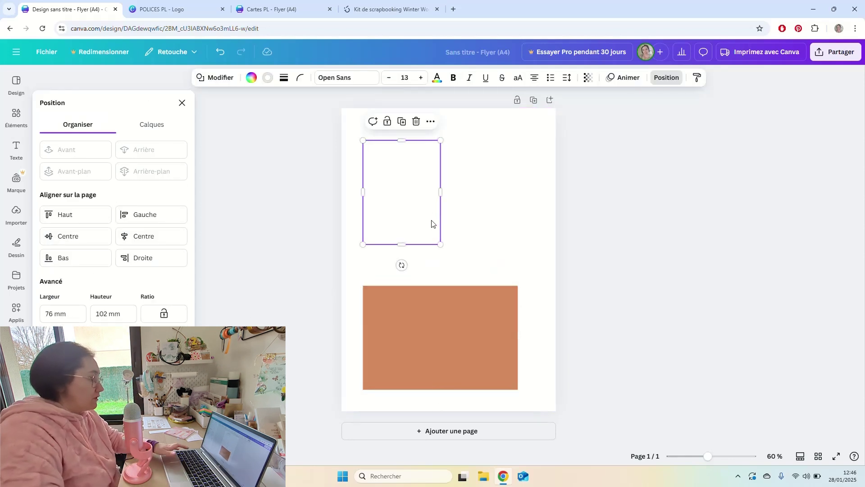
click(270, 78)
click(74, 170)
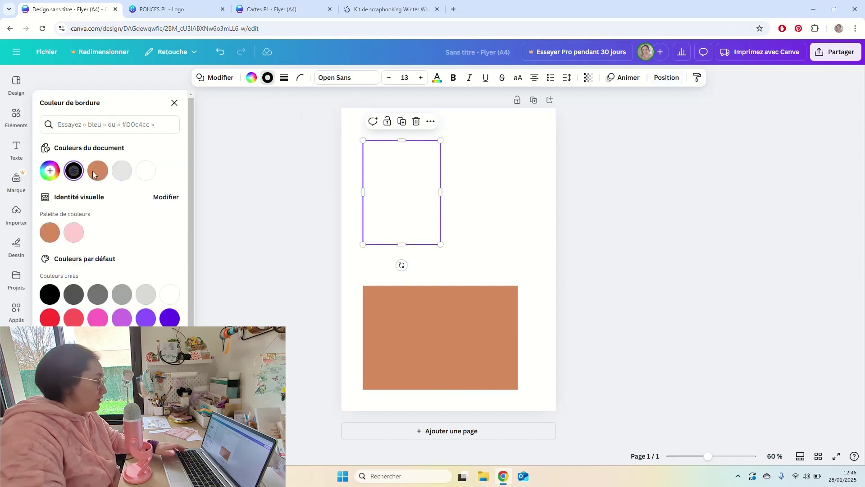
click(461, 176)
drag(464, 179, 433, 204)
click(504, 189)
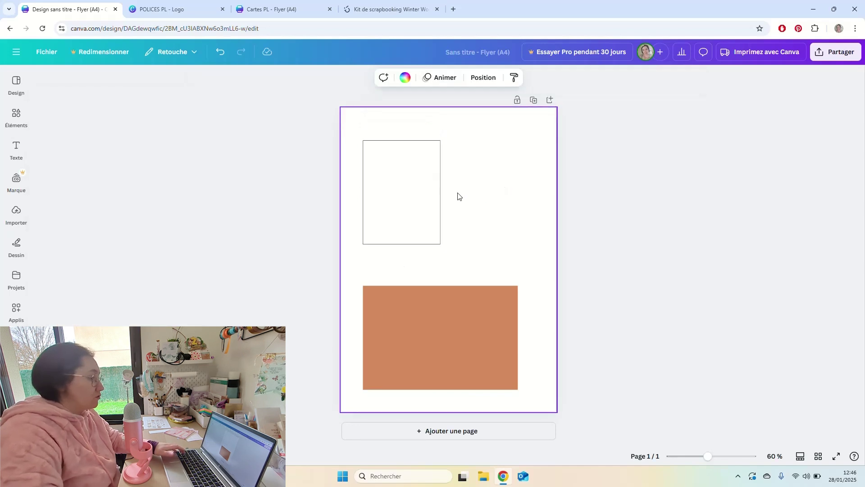
scroll(458, 197, up, 3)
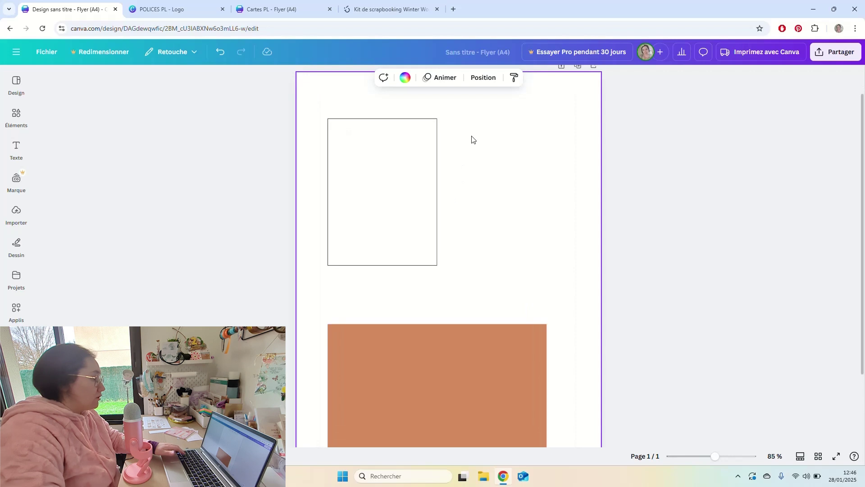
click(17, 116)
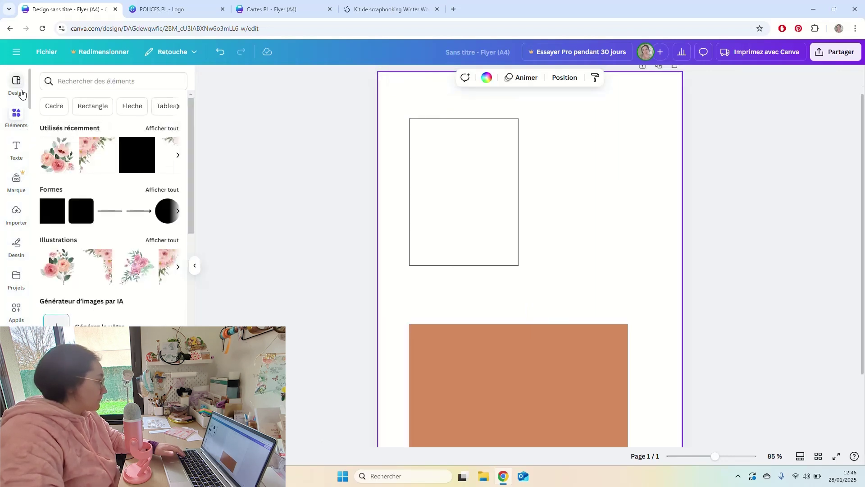
Add a FAMILLE text box, enlarge it to size 45 and search the fonts for Bebas Neue.
click(17, 148)
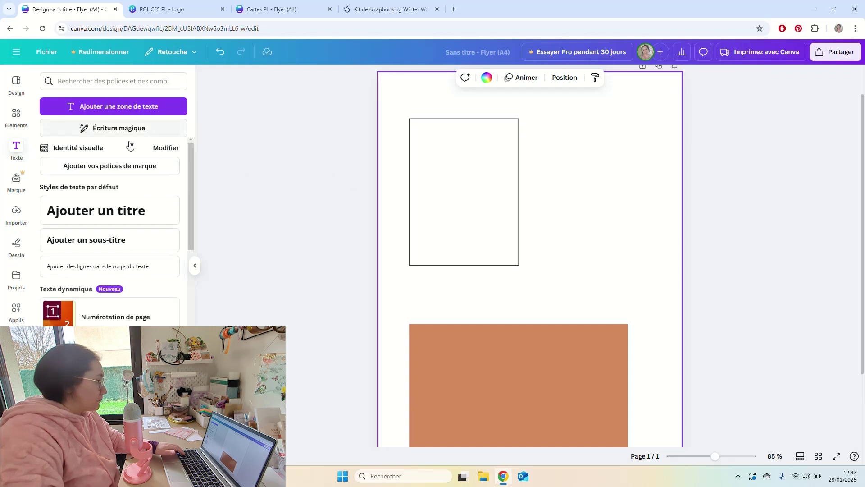
click(143, 111)
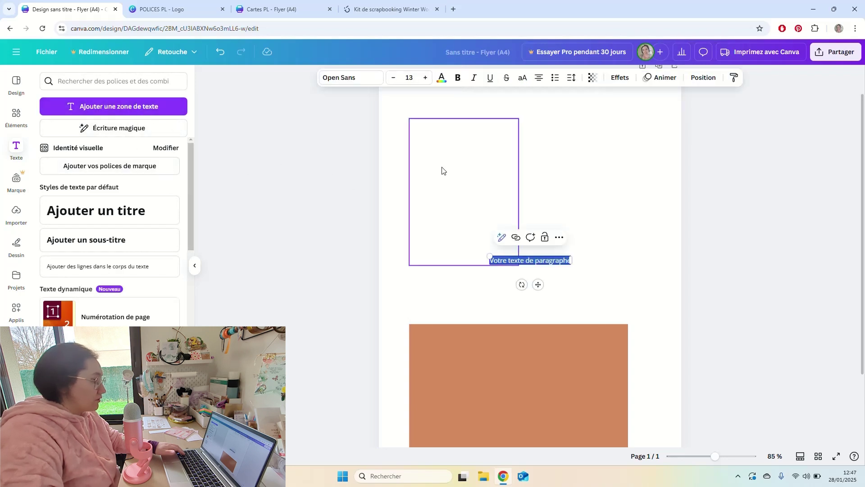
text(E)
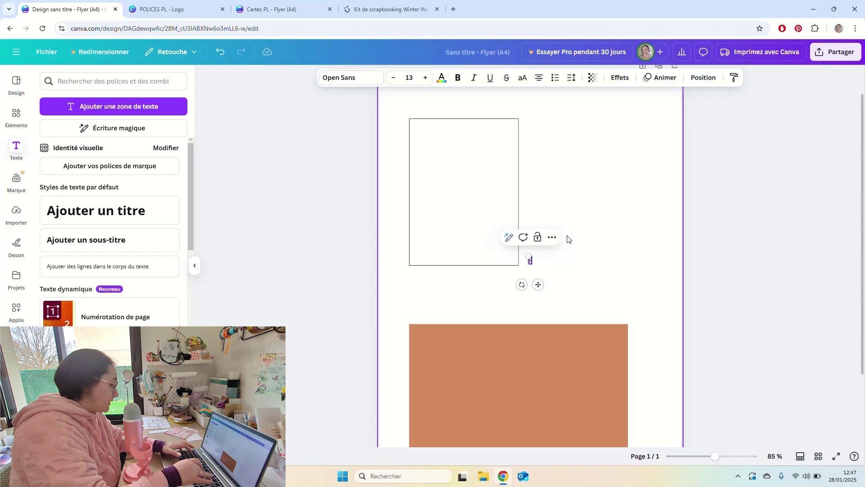
text(AMILLE)
key(ctrl+a)
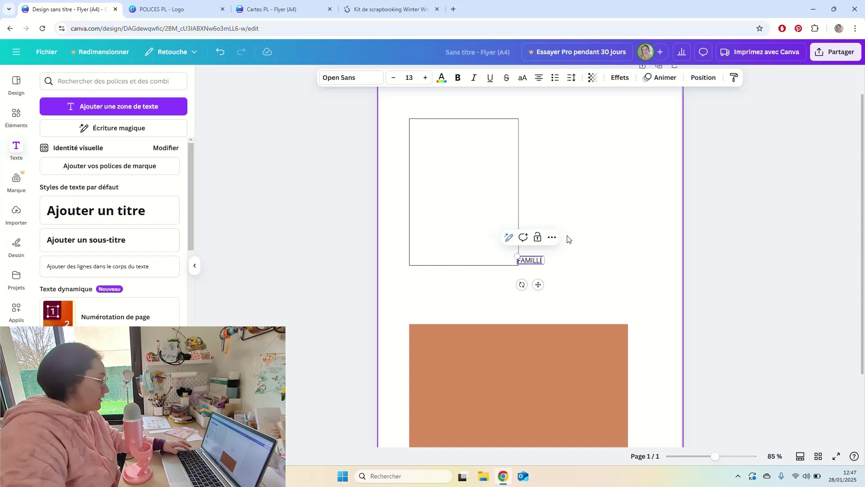
drag(518, 258, 456, 224)
click(362, 80)
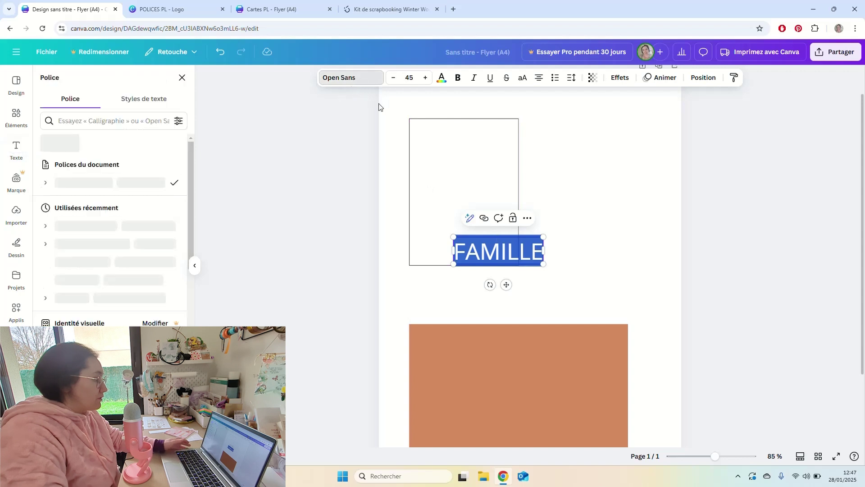
click(112, 121)
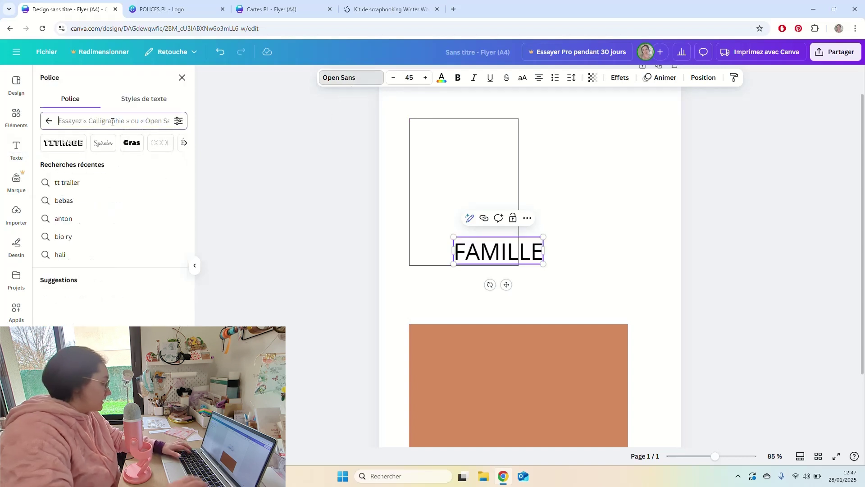
text(bebas)
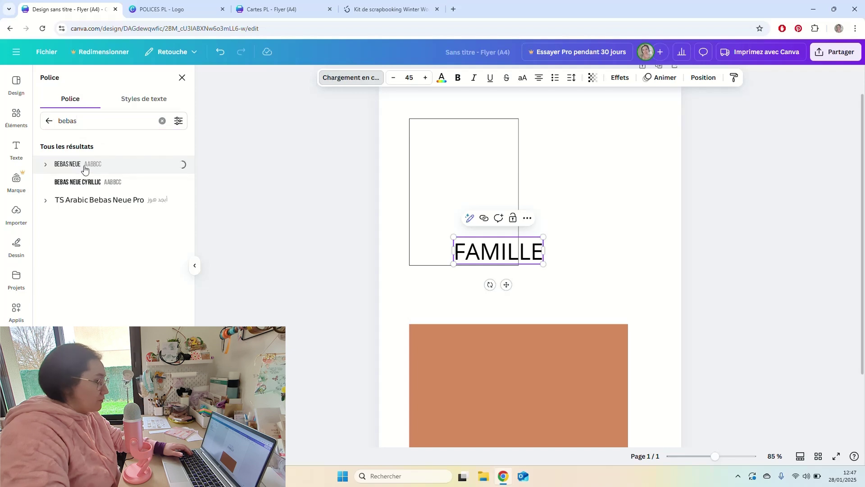
click(278, 10)
scroll(338, 141, up, 8)
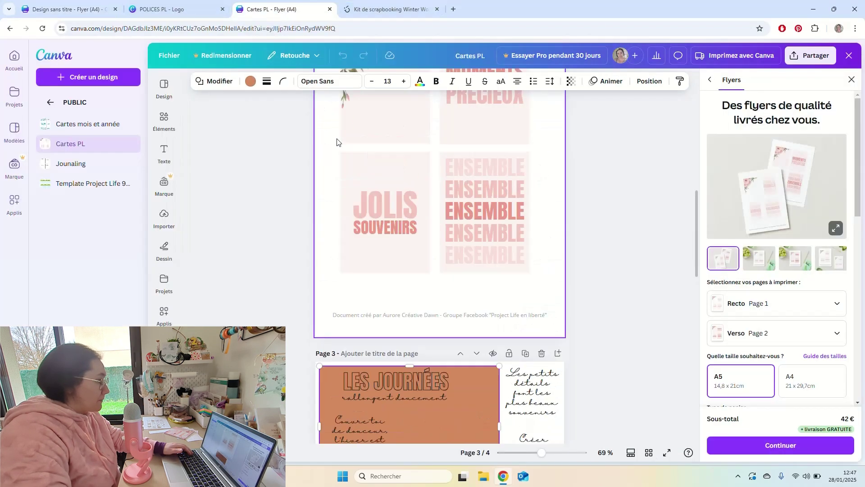
click(481, 220)
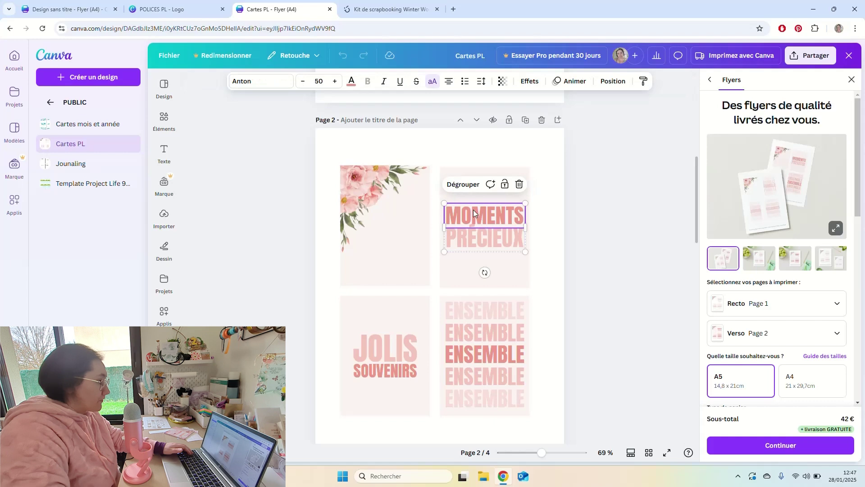
scroll(484, 223, up, 6)
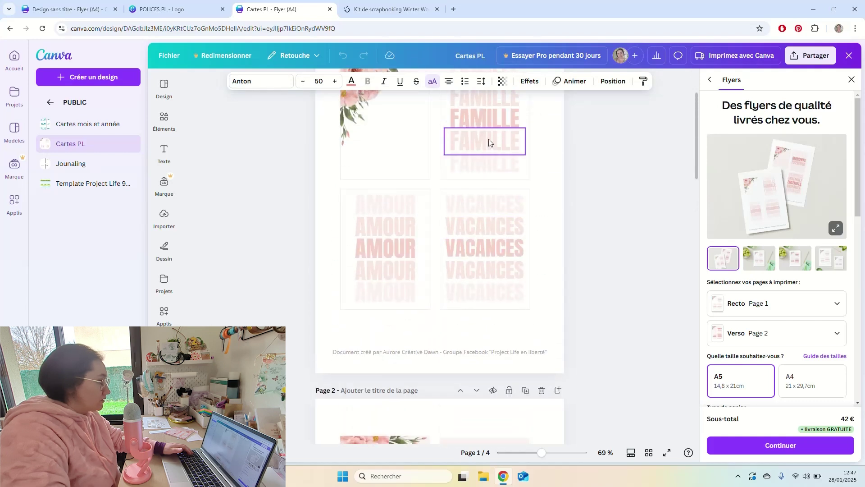
click(488, 139)
scroll(397, 190, down, 10)
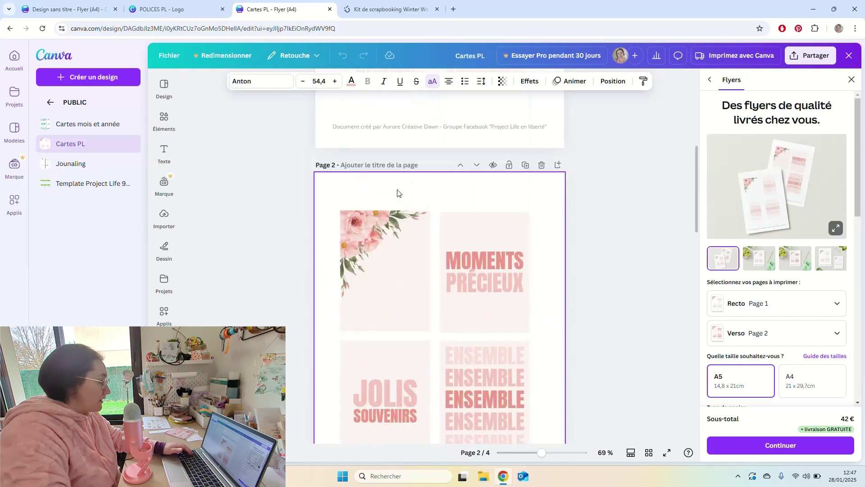
scroll(401, 198, up, 3)
scroll(406, 200, down, 4)
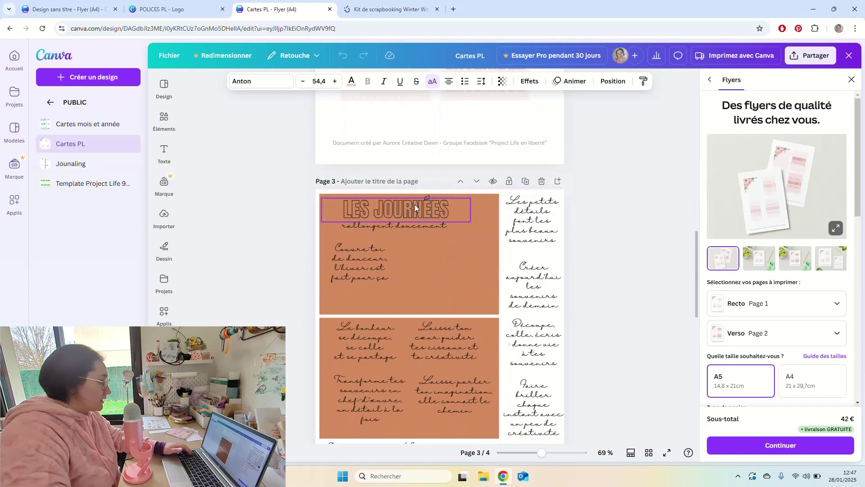
click(415, 204)
scroll(415, 204, up, 10)
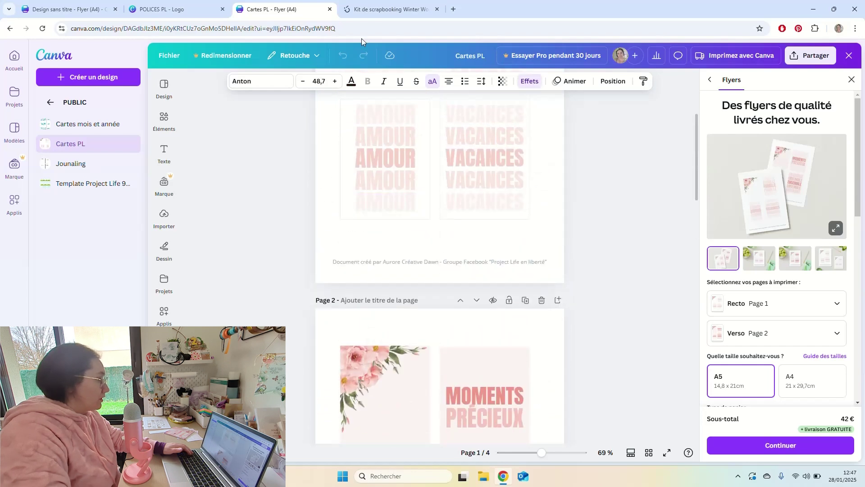
click(94, 12)
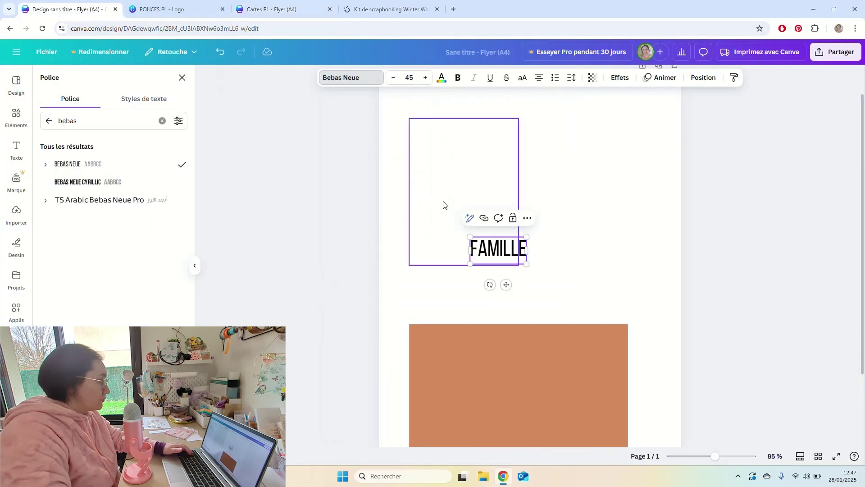
Apply the Anton font to FAMILLE and move it up inside the card frame.
click(354, 77)
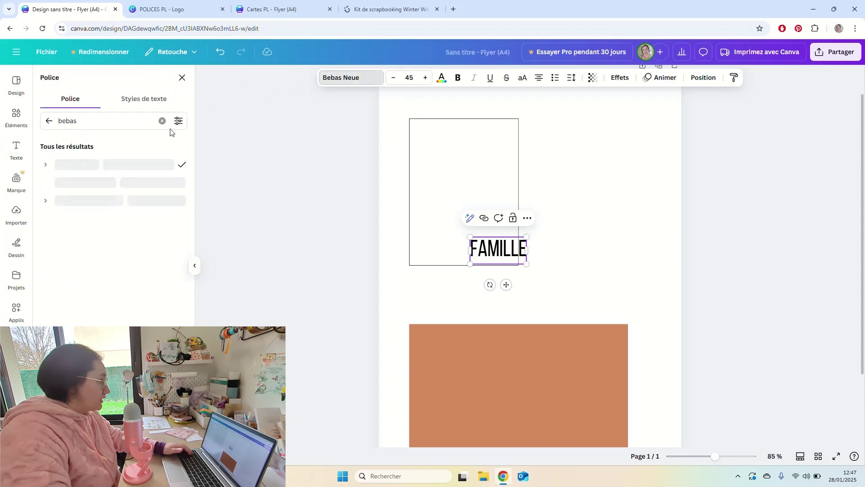
click(163, 121)
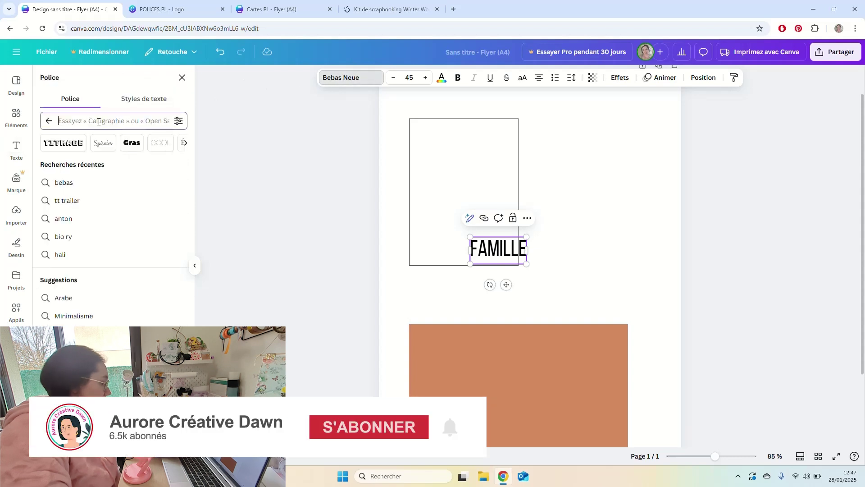
text(anton)
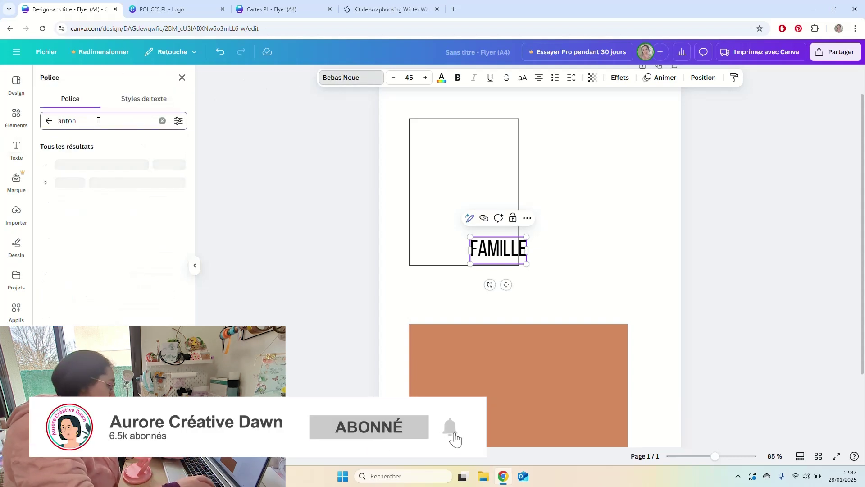
click(74, 163)
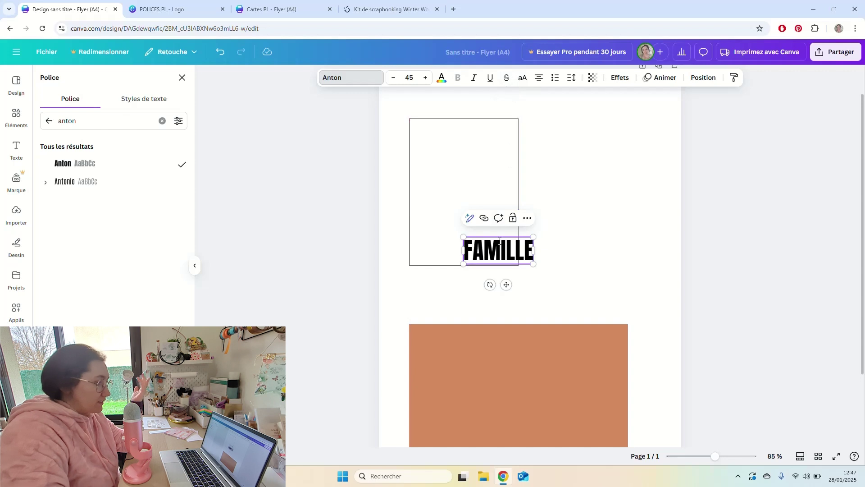
drag(507, 284, 508, 213)
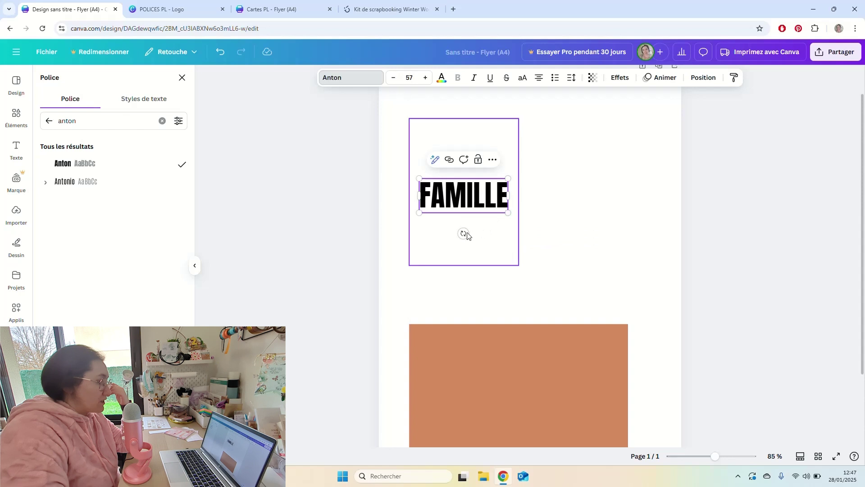
click(545, 227)
Centre FAMILLE within the outlined frame using Position alignment.
drag(543, 163, 487, 211)
click(547, 174)
drag(552, 160, 504, 210)
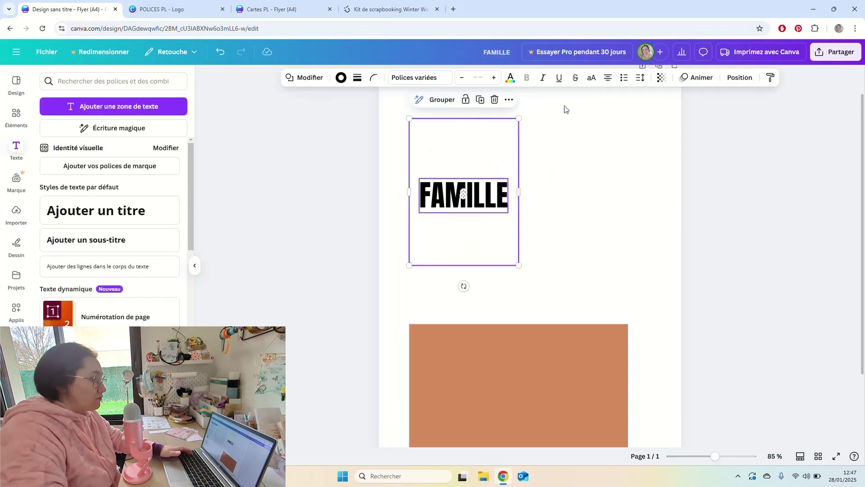
click(739, 78)
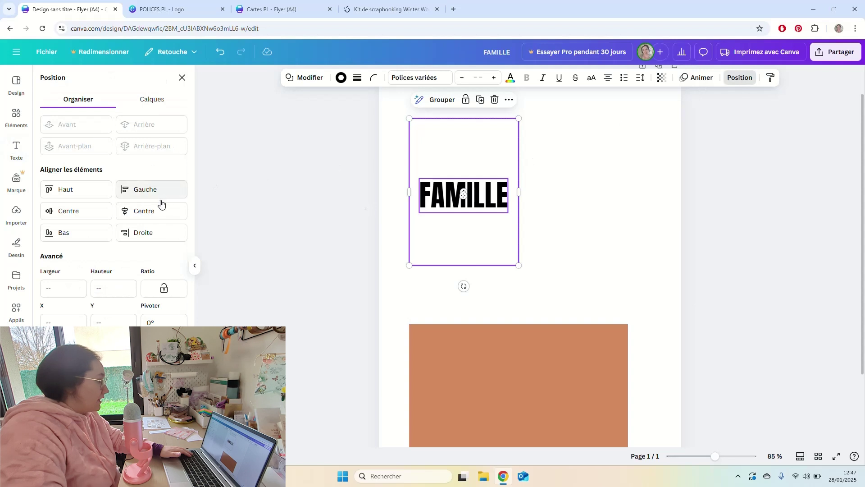
click(87, 214)
click(562, 168)
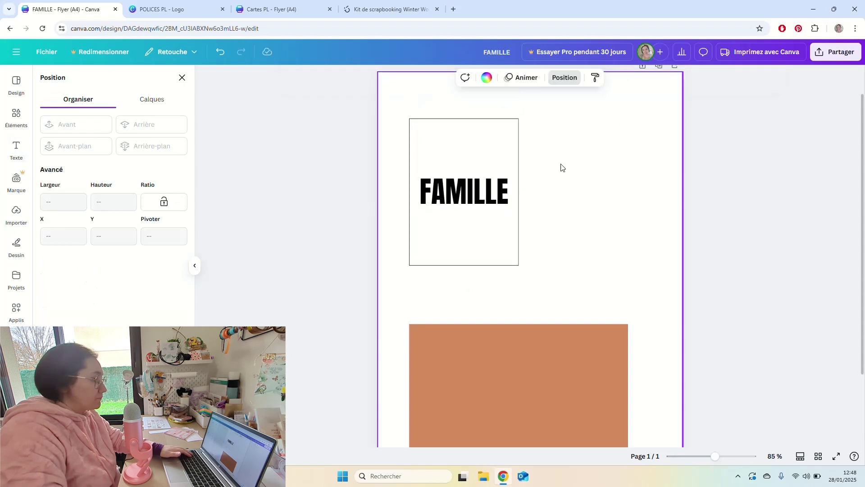
Duplicate FAMILLE with Ctrl+D into five copies stacked inside the card frame.
click(489, 205)
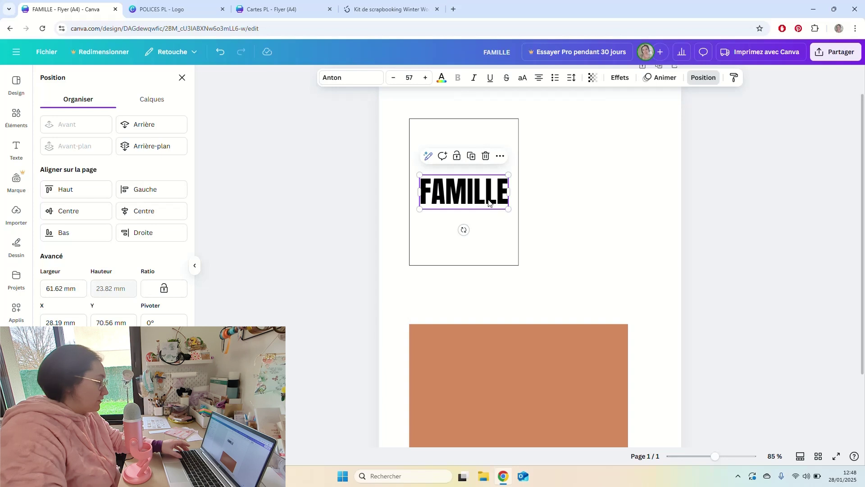
key(ctrl+d)
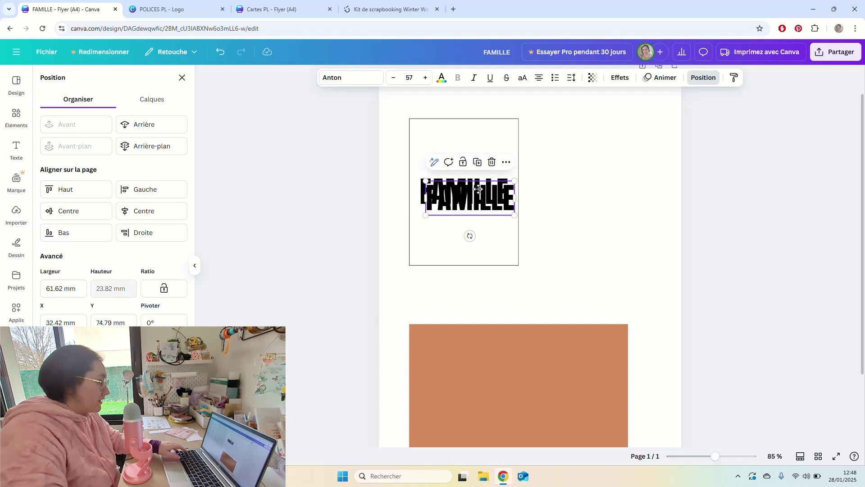
drag(478, 189, 478, 169)
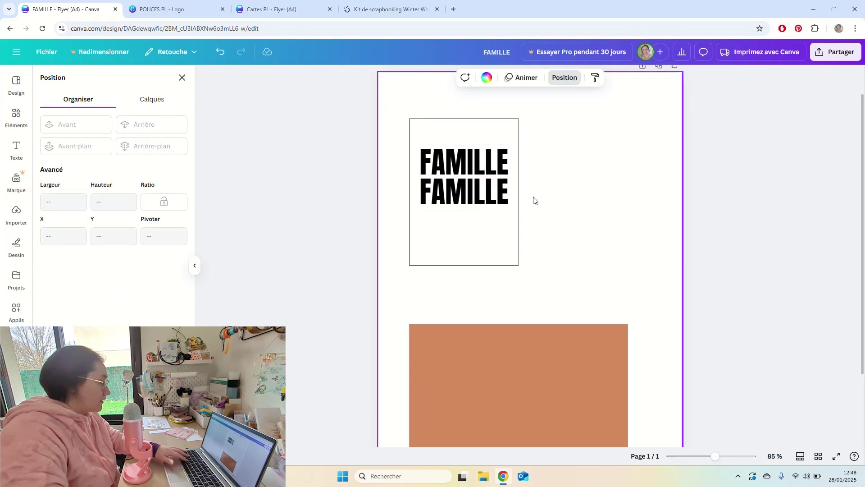
click(507, 199)
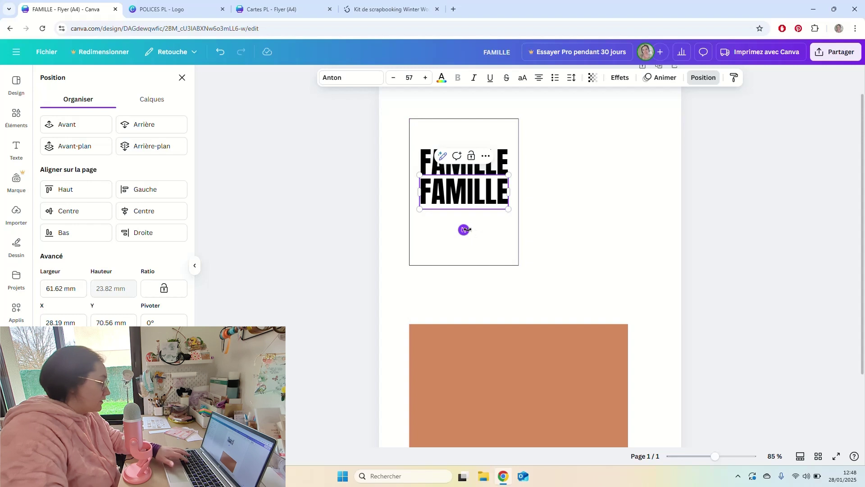
click(535, 207)
click(491, 210)
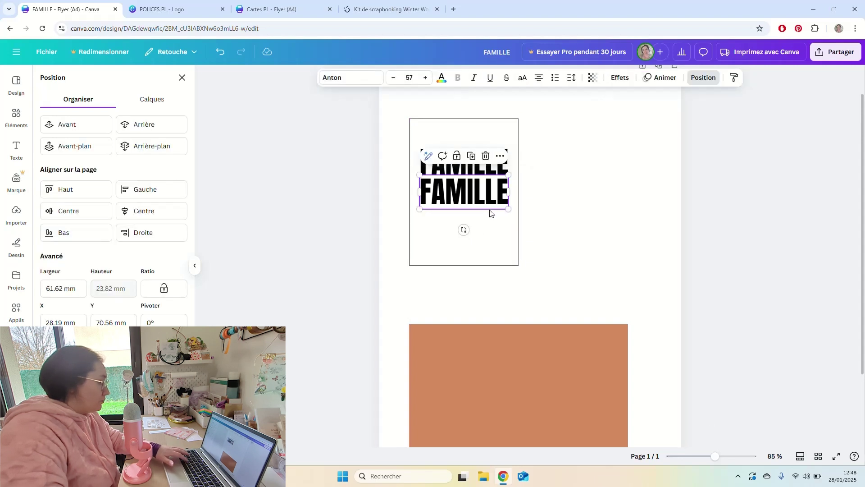
key(ctrl+d)
drag(496, 210, 503, 261)
key(ctrl+d)
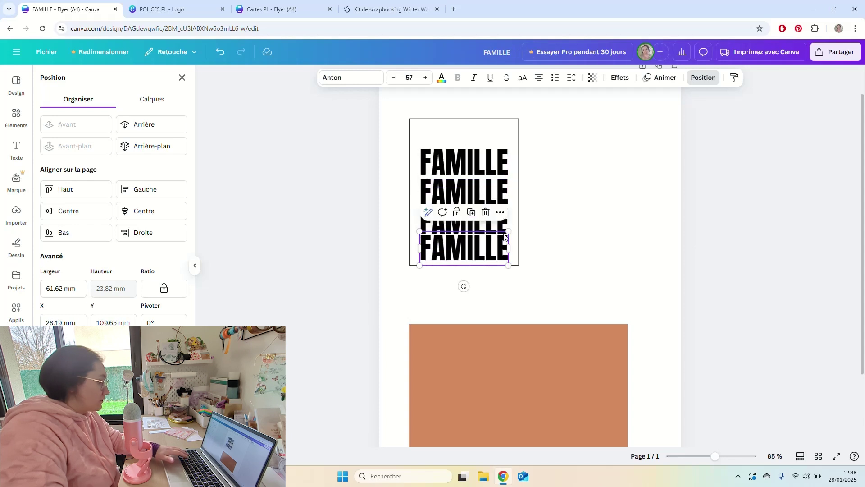
key(ctrl+d)
drag(512, 211, 506, 147)
Space the five FAMILLE lines evenly with Réarranger and move the frame back around them.
drag(545, 123, 494, 262)
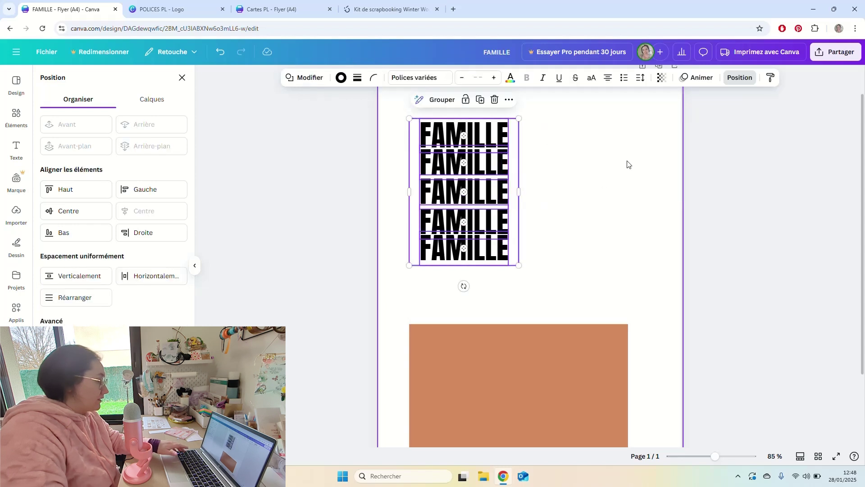
click(518, 176)
drag(517, 182, 656, 187)
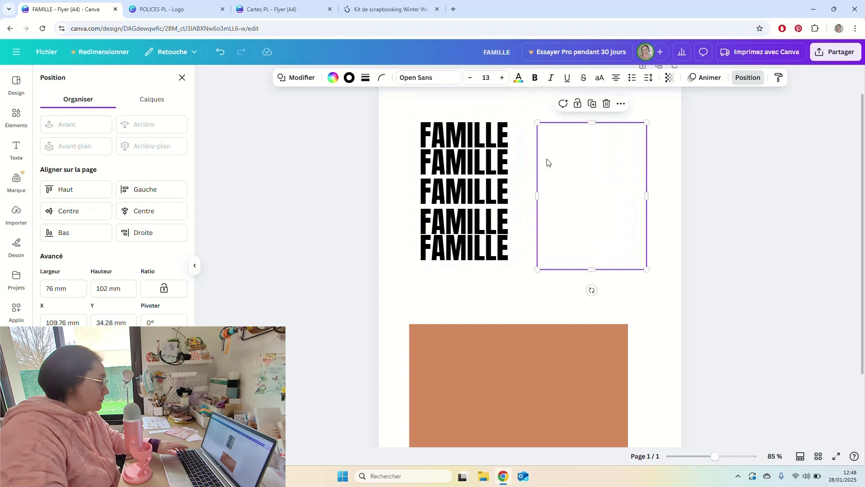
drag(409, 109, 496, 258)
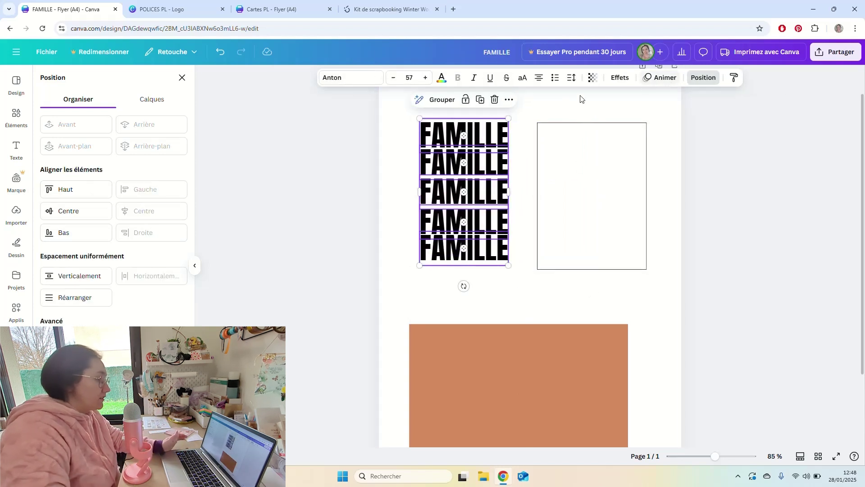
click(72, 300)
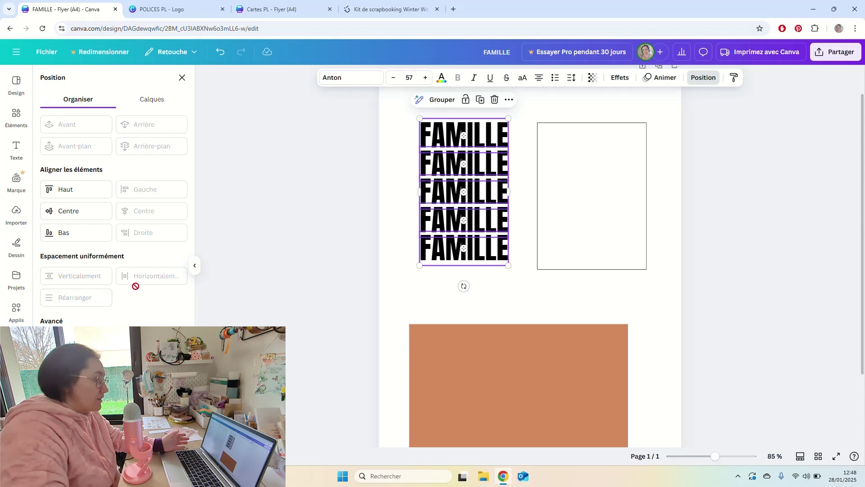
click(519, 173)
click(538, 128)
drag(537, 127, 417, 116)
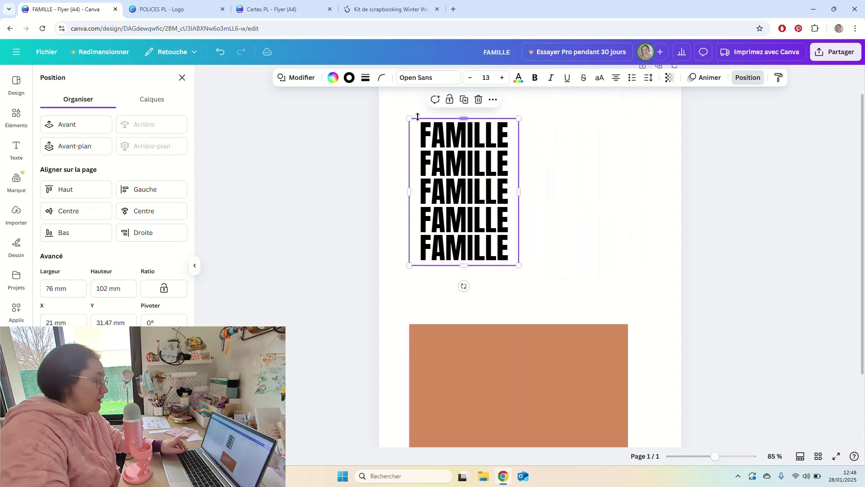
click(576, 161)
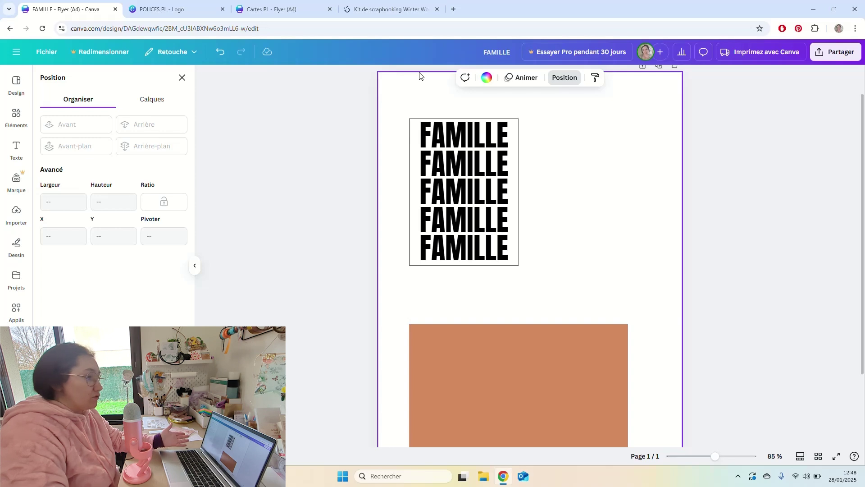
click(390, 8)
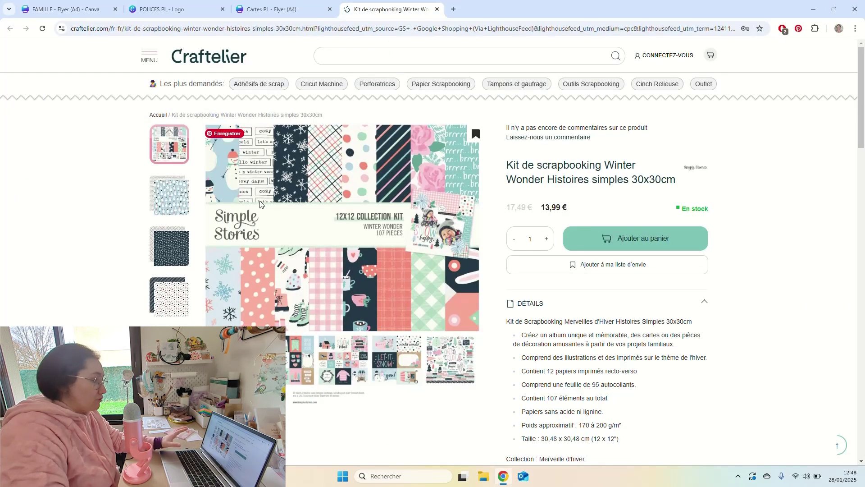
Copy the enlarged Winter Wonder kit image from the Craftelier page and return to Canva.
right_click(319, 178)
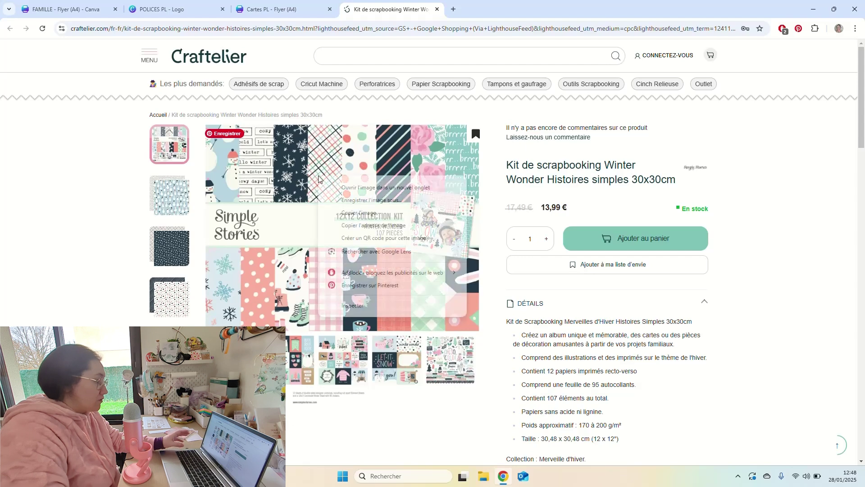
click(135, 190)
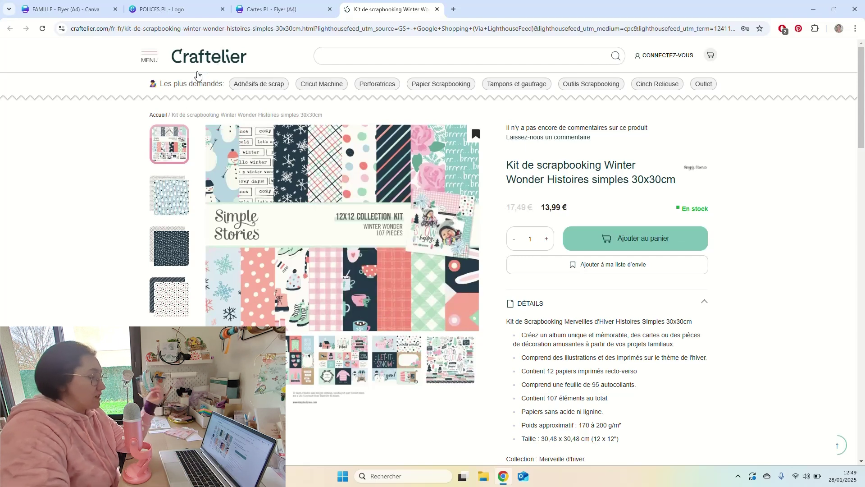
click(248, 148)
right_click(248, 147)
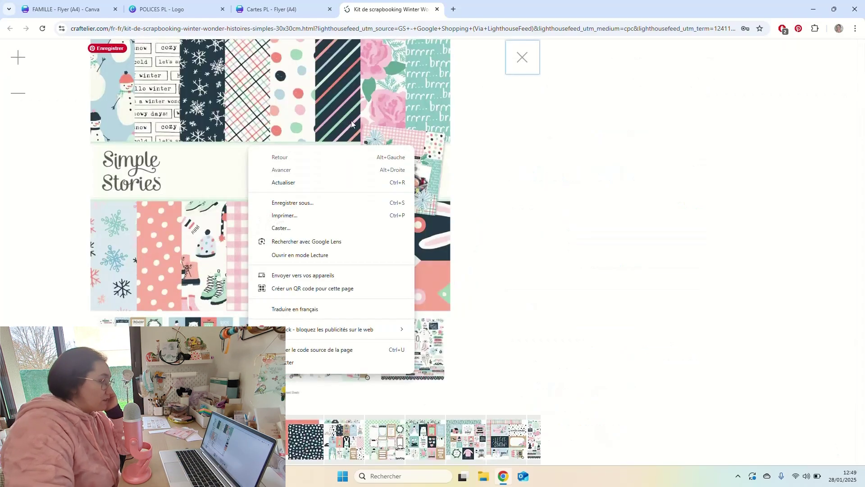
right_click(387, 77)
click(427, 112)
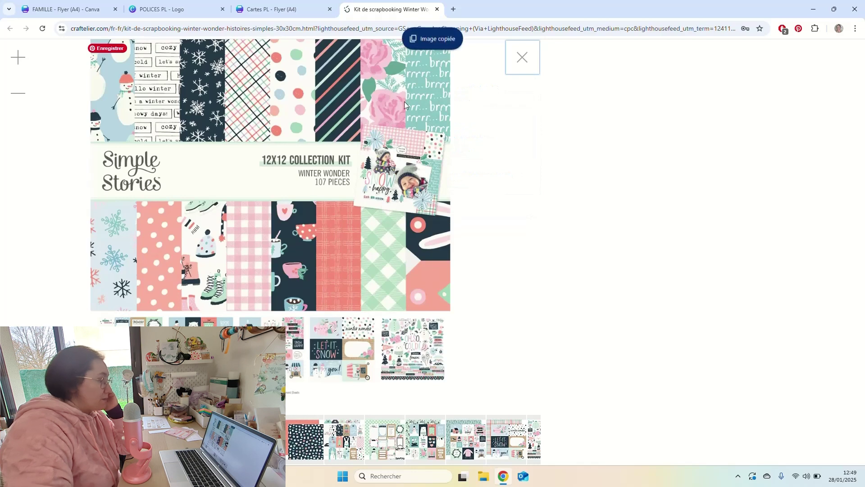
click(76, 9)
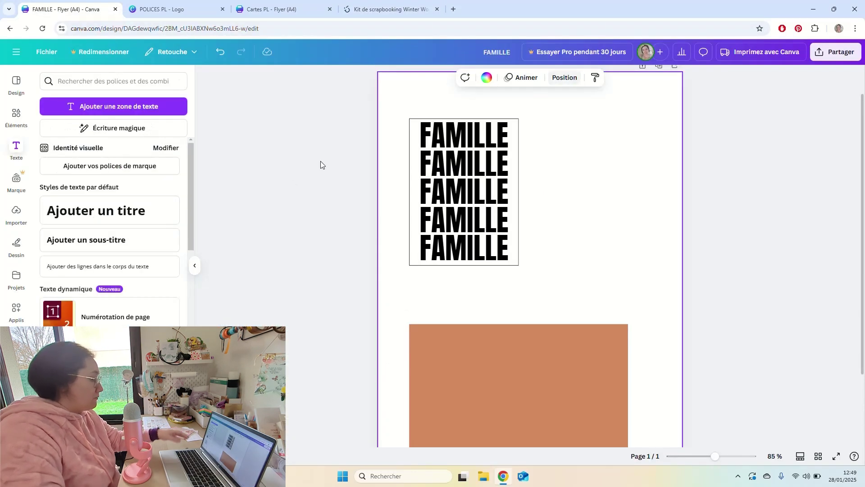
Paste the copied Winter Wonder kit image onto the flyer.
right_click(350, 92)
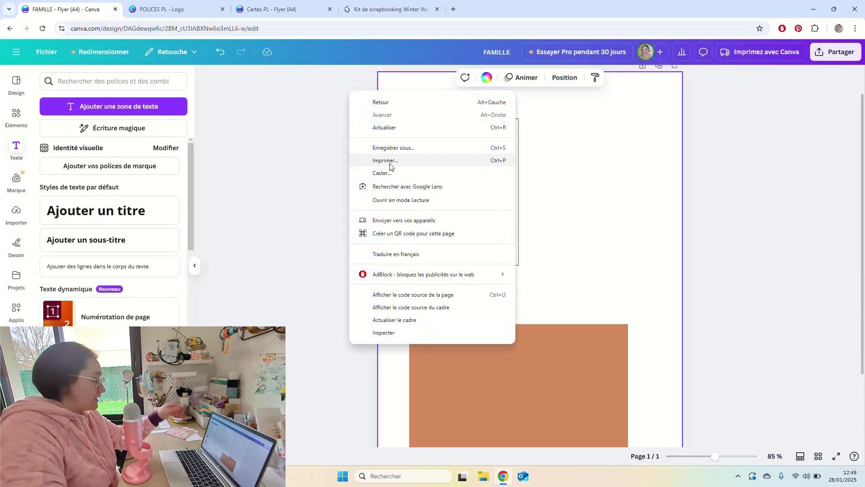
click(543, 182)
right_click(569, 161)
click(596, 205)
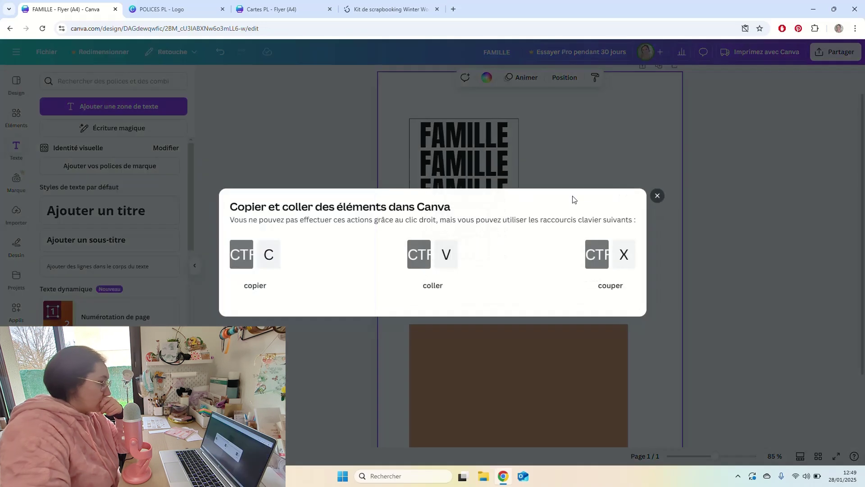
click(657, 196)
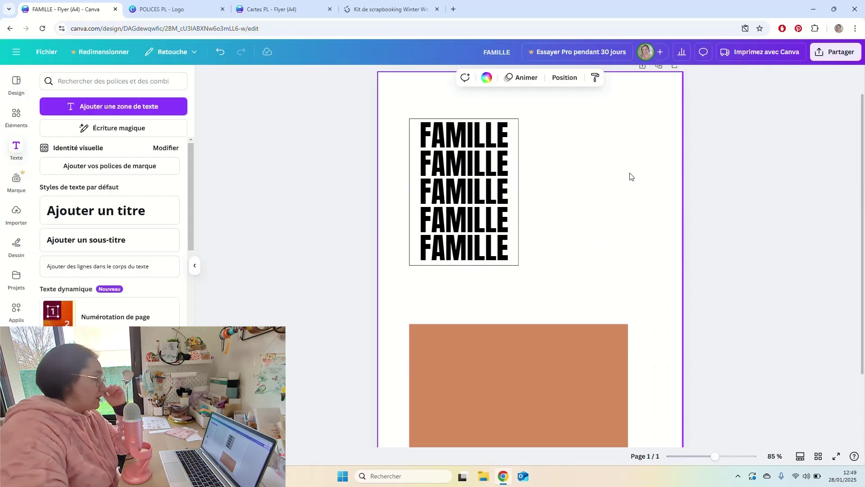
key(ctrl+v)
Shift the orange rectangle right and down and place the kit image below the FAMILLE card.
drag(616, 211, 675, 129)
drag(502, 333, 587, 375)
drag(606, 196, 500, 364)
Move the FAMILLE stack and kit image together up and left, then select the third FAMILLE line.
drag(542, 116, 468, 316)
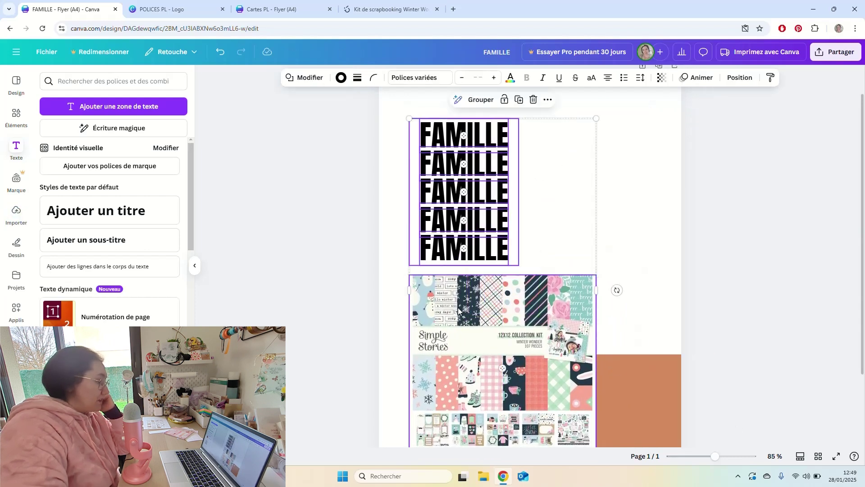
drag(581, 247, 572, 221)
click(637, 187)
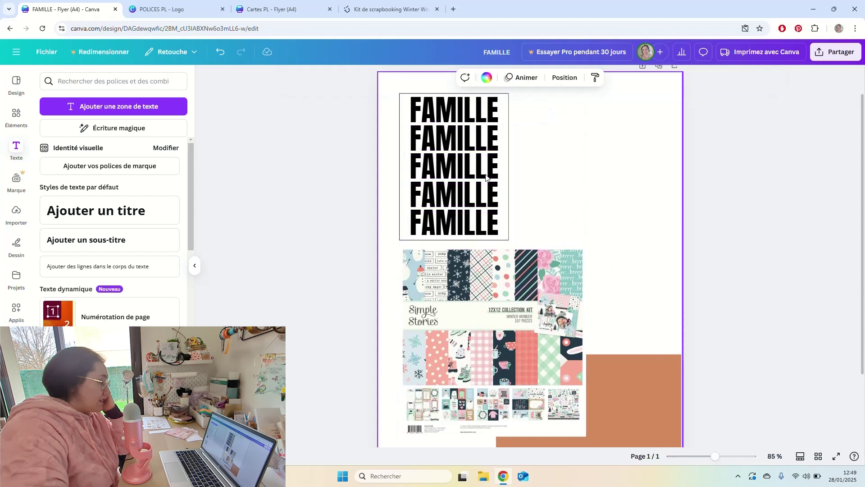
click(478, 177)
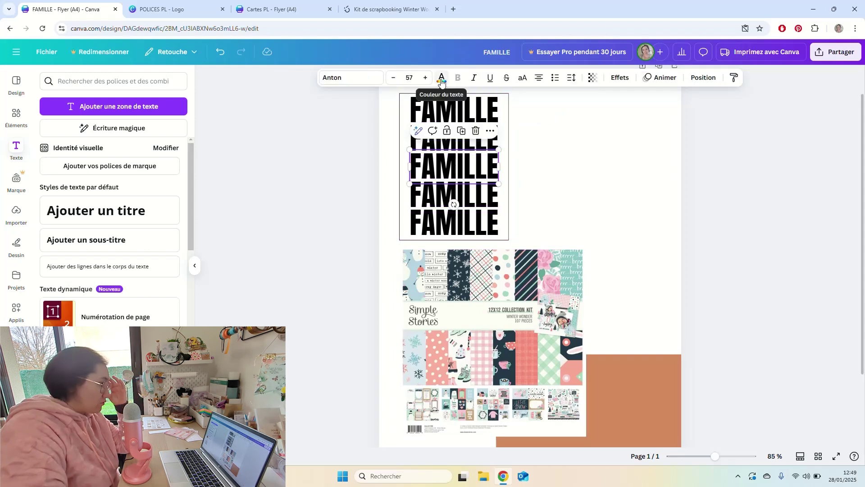
Sample a dark navy from the kit image as the third FAMILLE line's text colour.
click(442, 82)
click(55, 150)
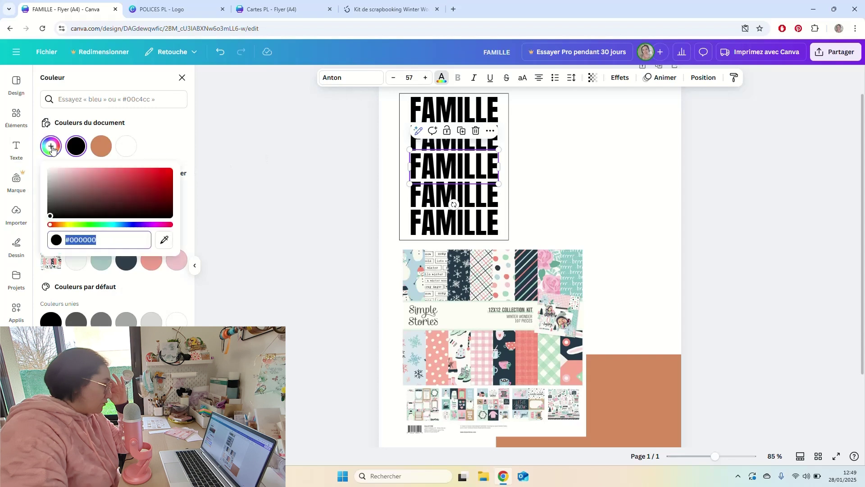
click(165, 242)
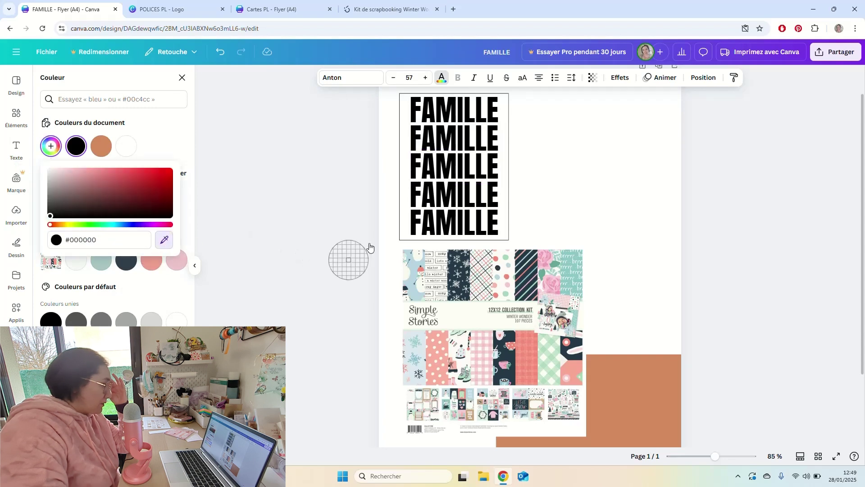
click(422, 354)
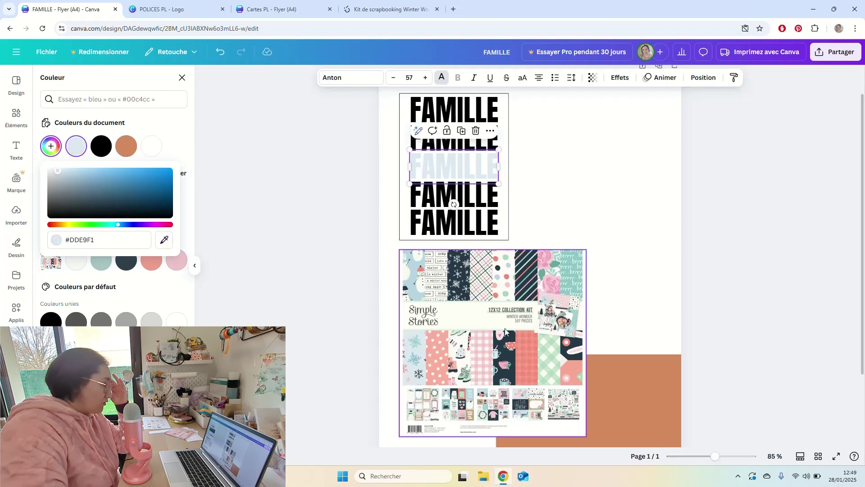
click(165, 241)
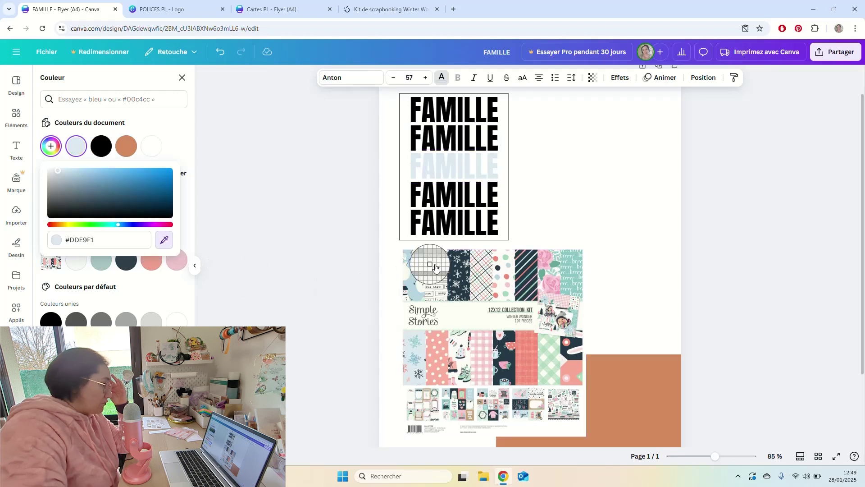
click(508, 348)
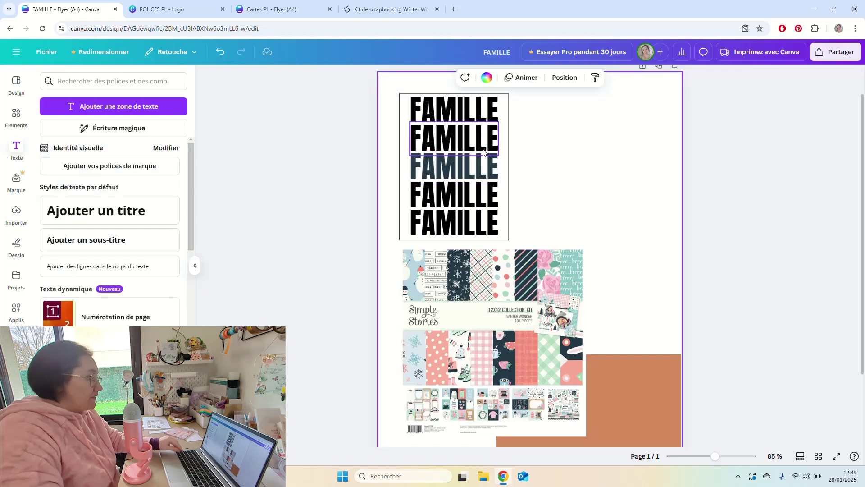
Apply the dark navy swatch to all five FAMILLE lines, then select lines two and four.
drag(522, 105, 620, 195)
drag(403, 105, 405, 229)
click(442, 78)
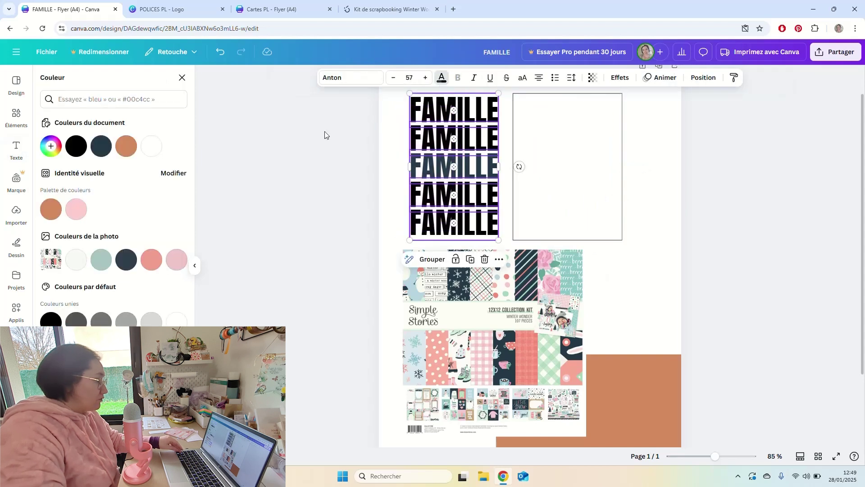
click(103, 151)
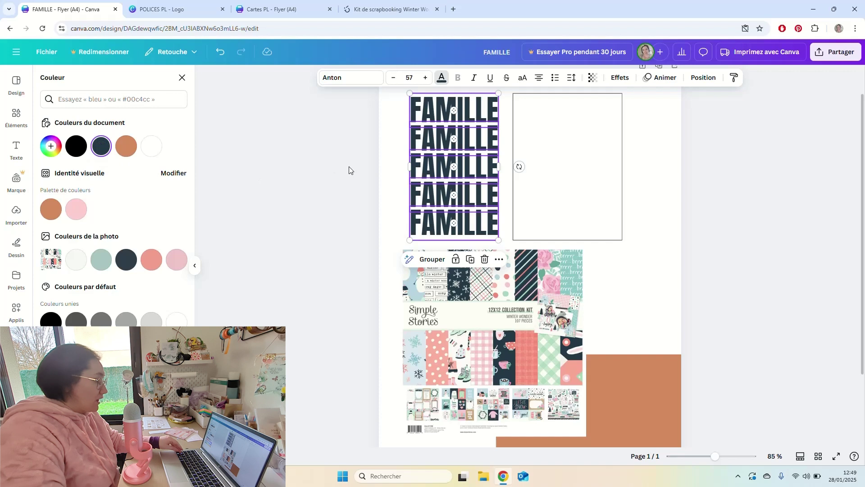
click(385, 158)
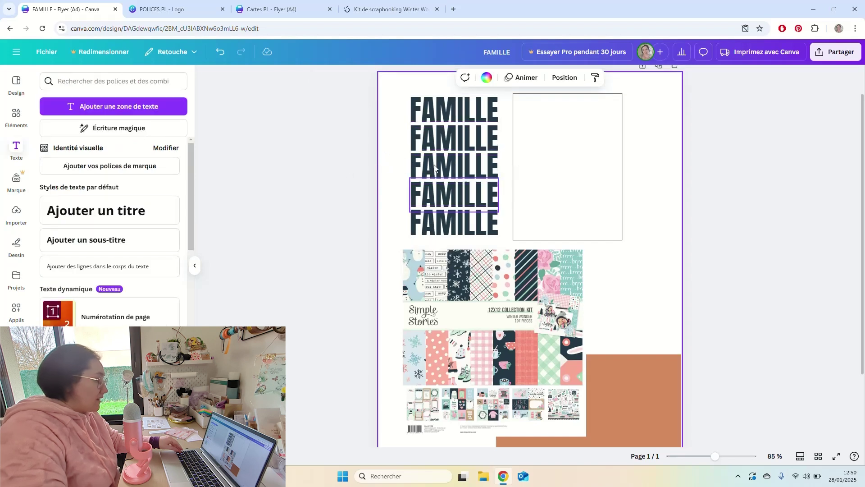
drag(405, 103, 448, 211)
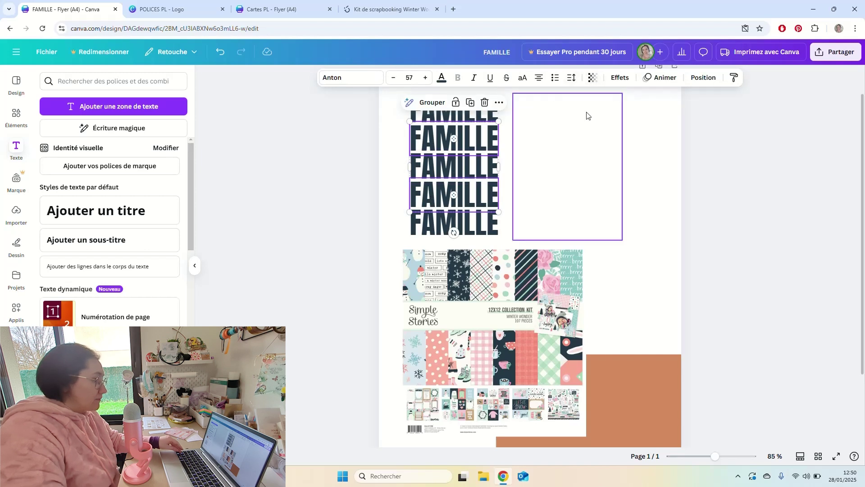
Set transparency 49 on FAMILLE lines two and four and 20 on the outer lines, then move the frame over the stack.
click(593, 78)
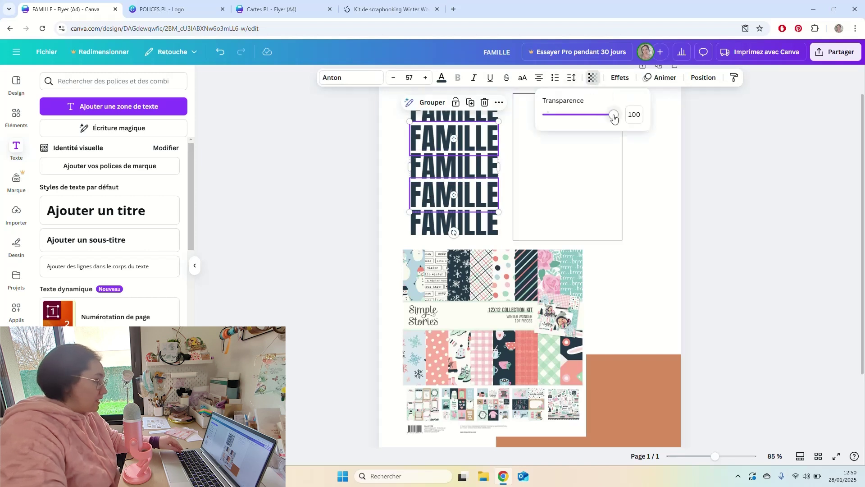
drag(614, 118, 583, 120)
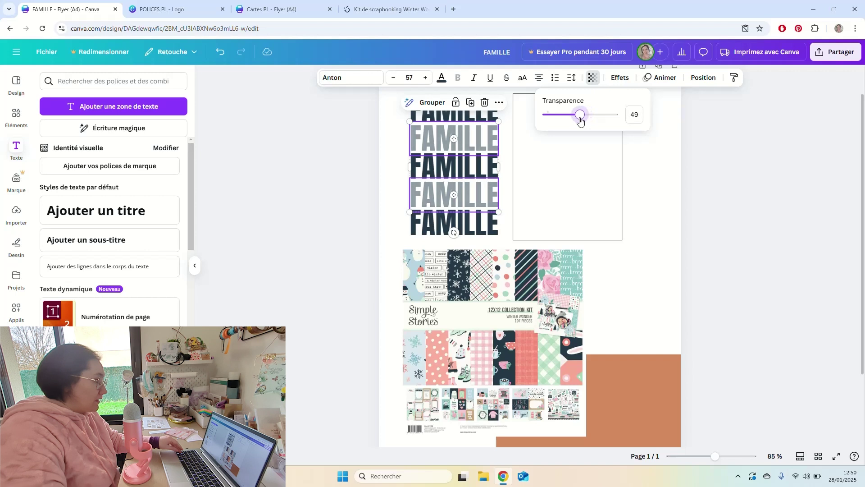
double_click(474, 121)
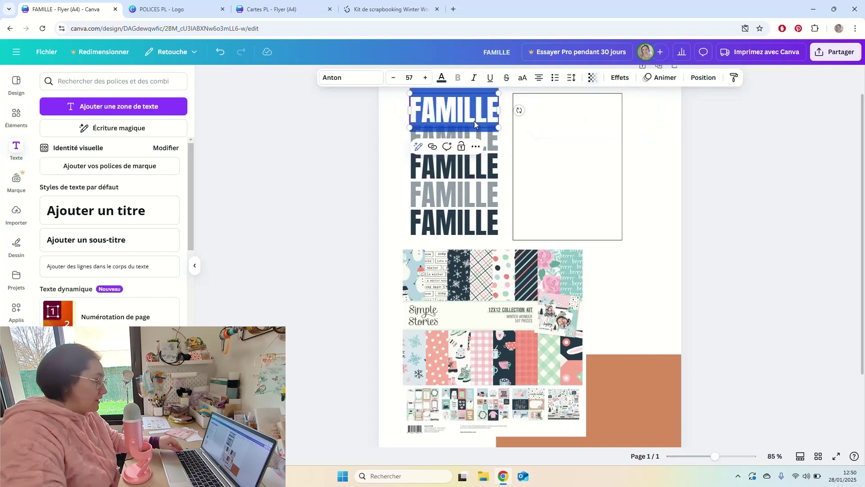
shift+click(426, 222)
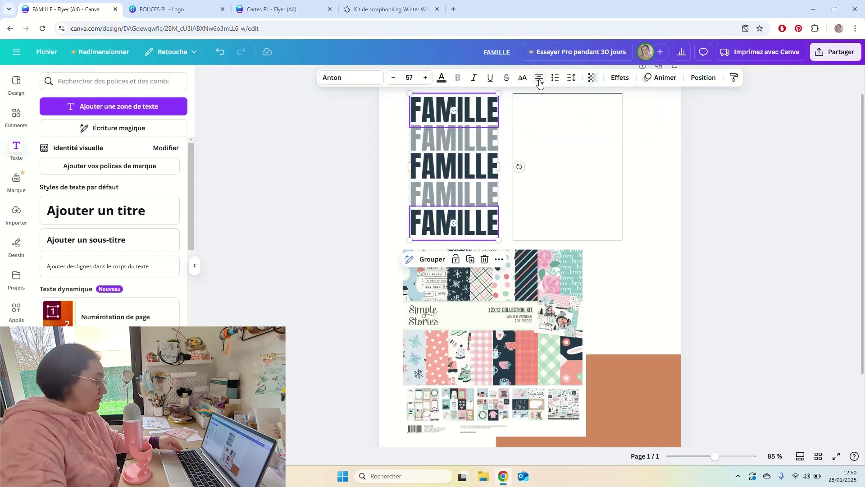
click(593, 77)
drag(609, 118, 561, 128)
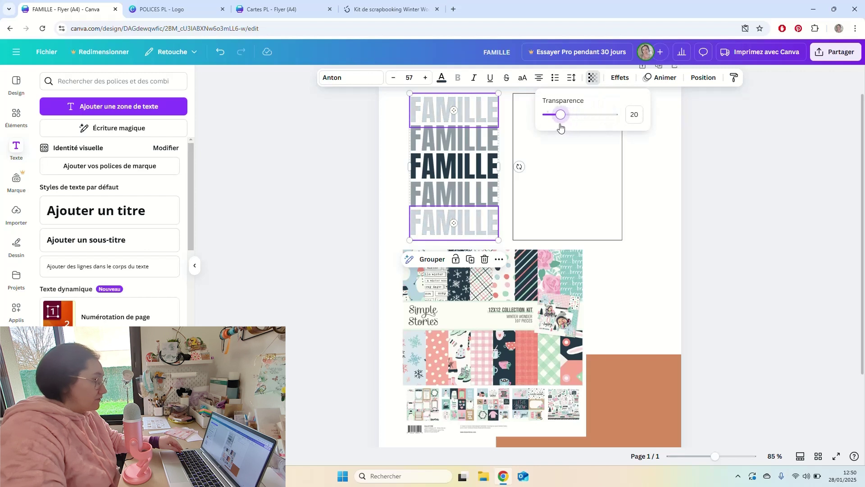
click(396, 153)
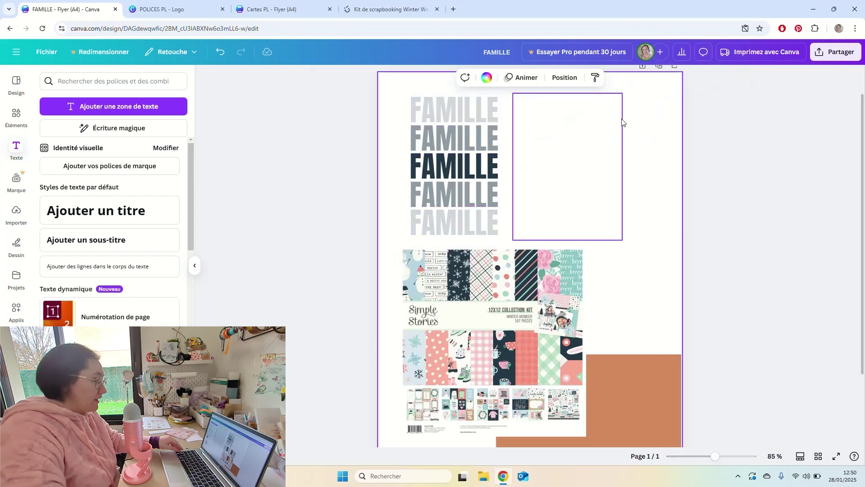
drag(622, 122, 508, 127)
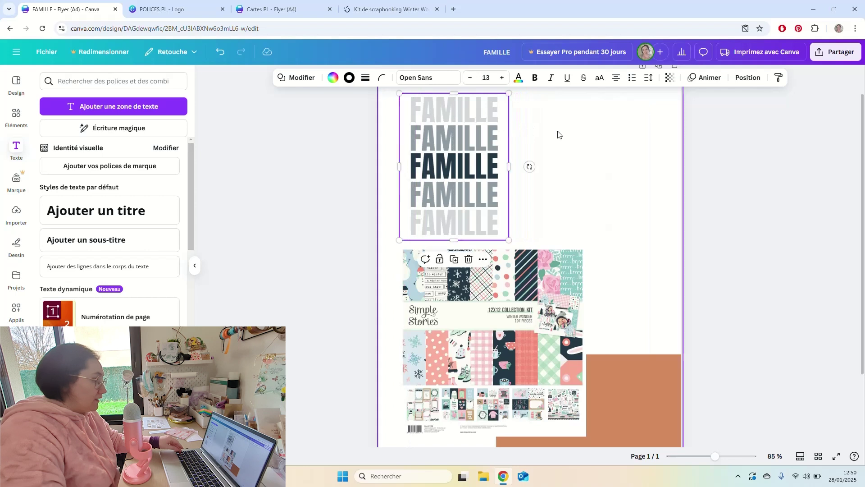
Duplicate the FAMILLE card to the right and shift the copy's frame further right.
click(514, 140)
drag(523, 97, 403, 241)
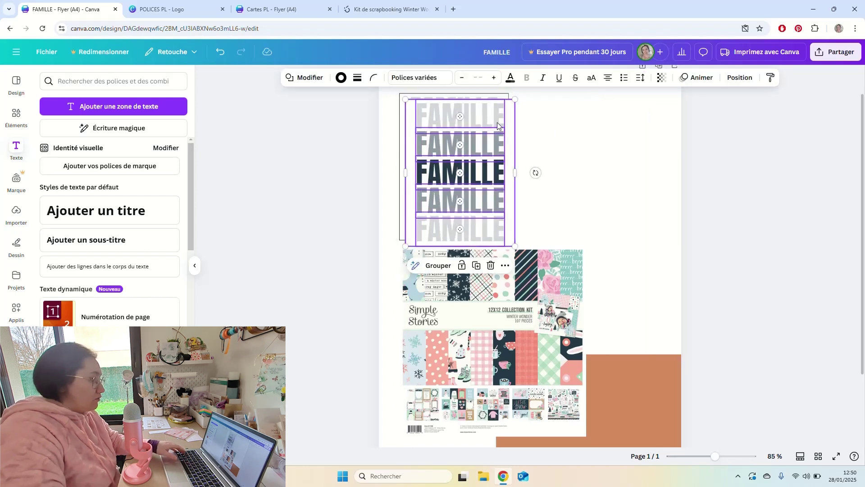
drag(498, 125, 614, 119)
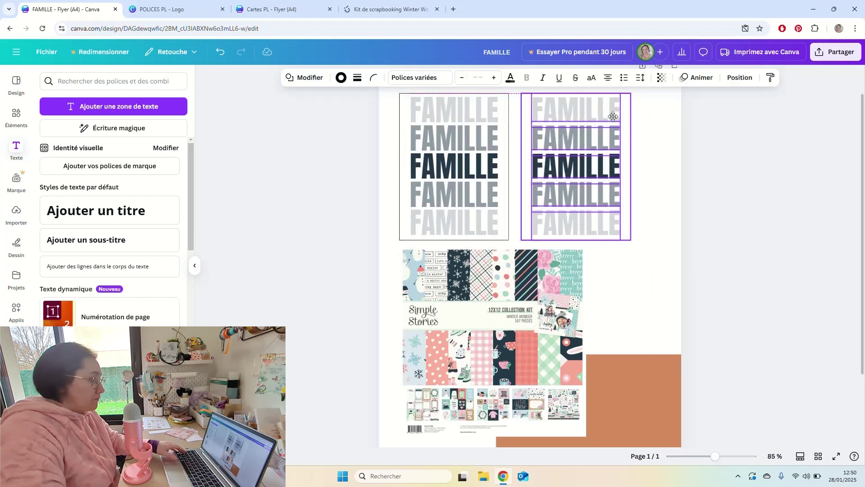
click(661, 136)
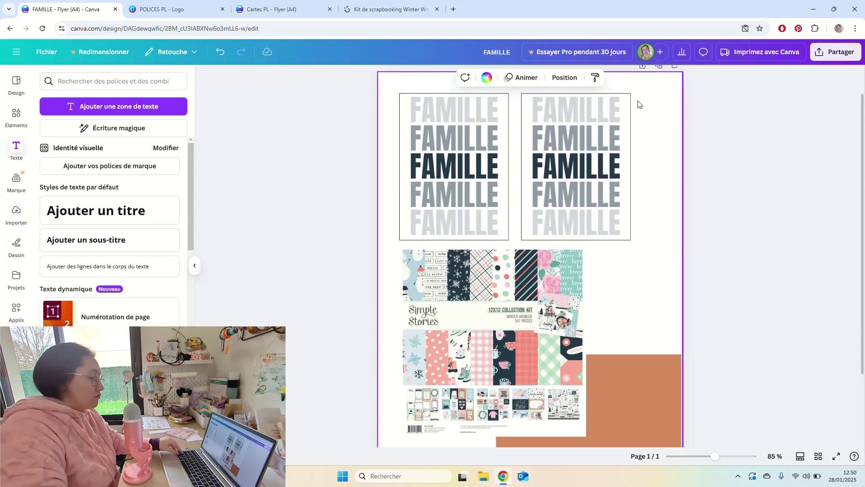
click(630, 120)
drag(630, 119, 666, 120)
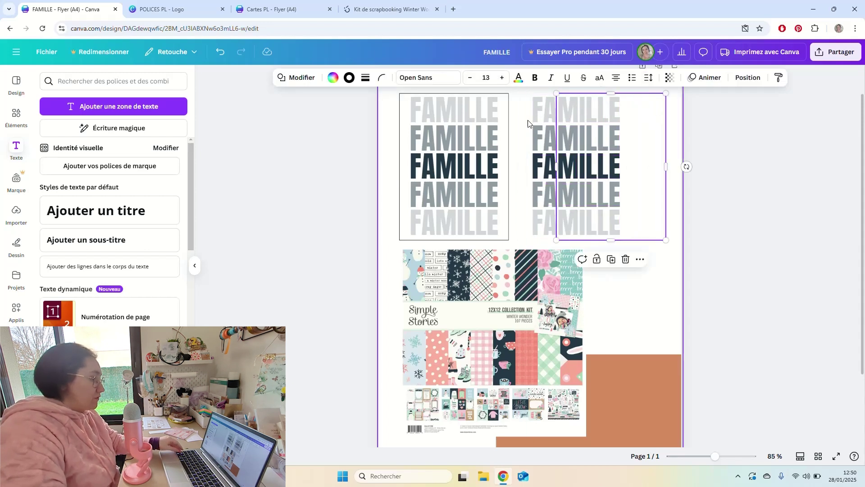
Sample light blue, pink and teal from the kit image as colours for the copy's FAMILLE lines.
drag(524, 103, 554, 224)
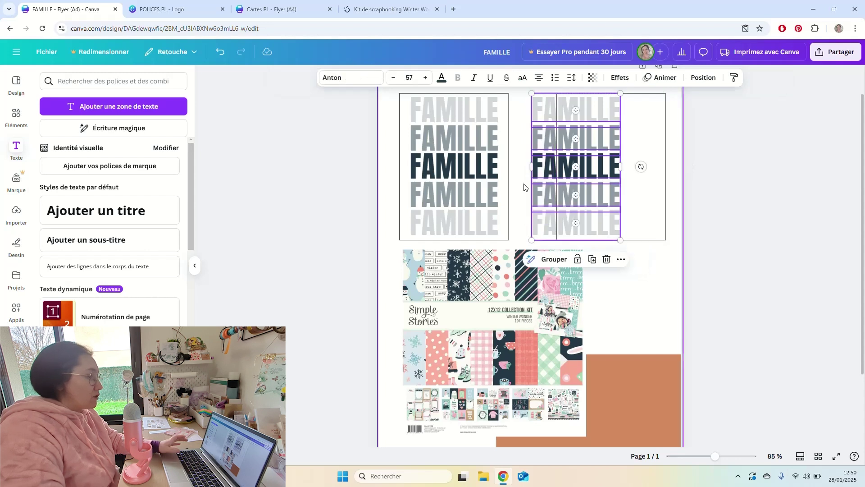
click(442, 78)
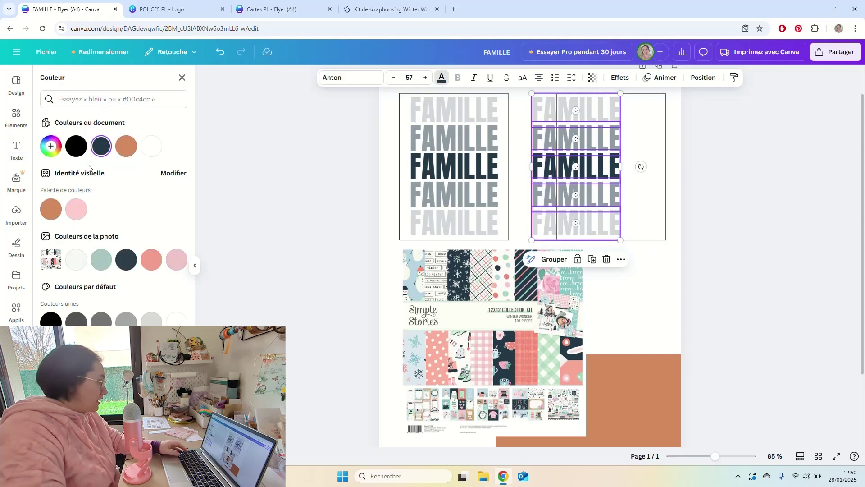
click(55, 150)
click(164, 240)
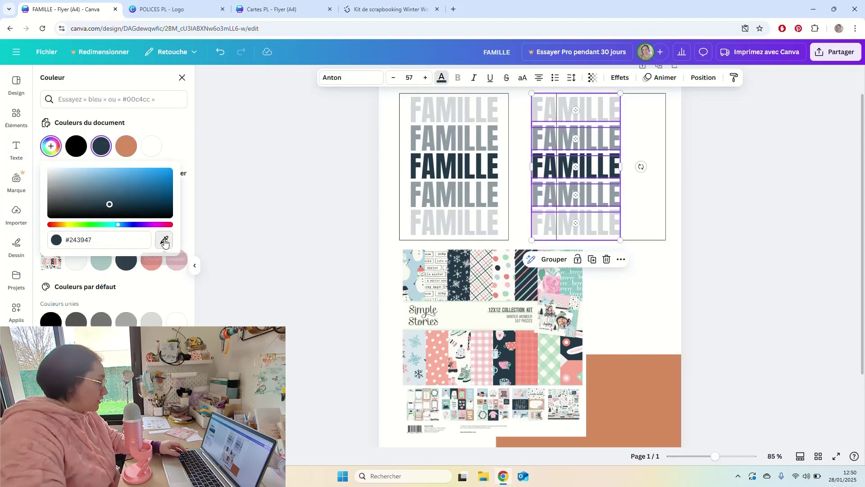
click(415, 282)
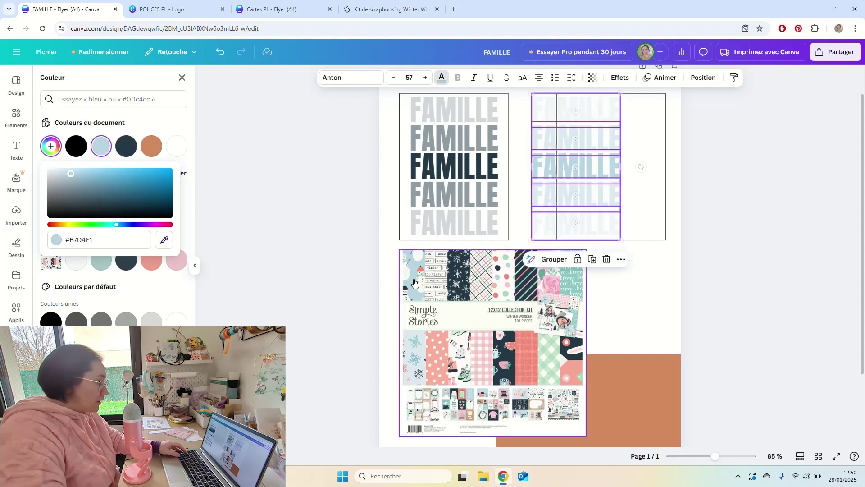
click(165, 240)
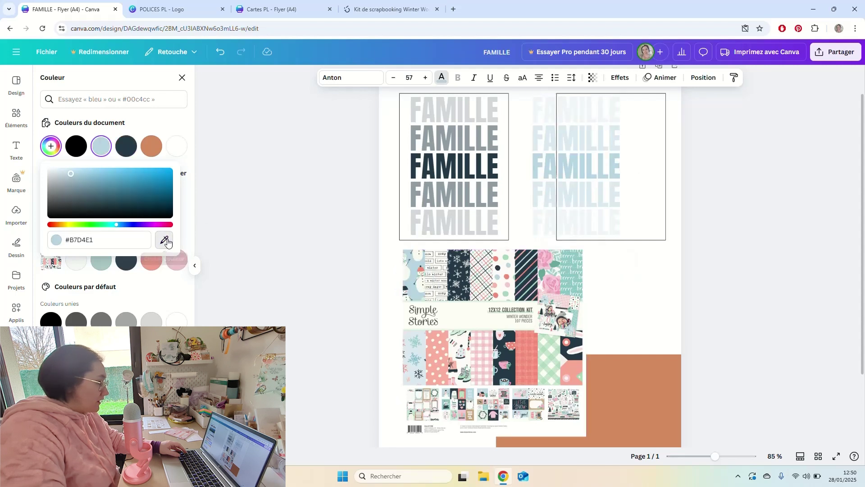
click(507, 280)
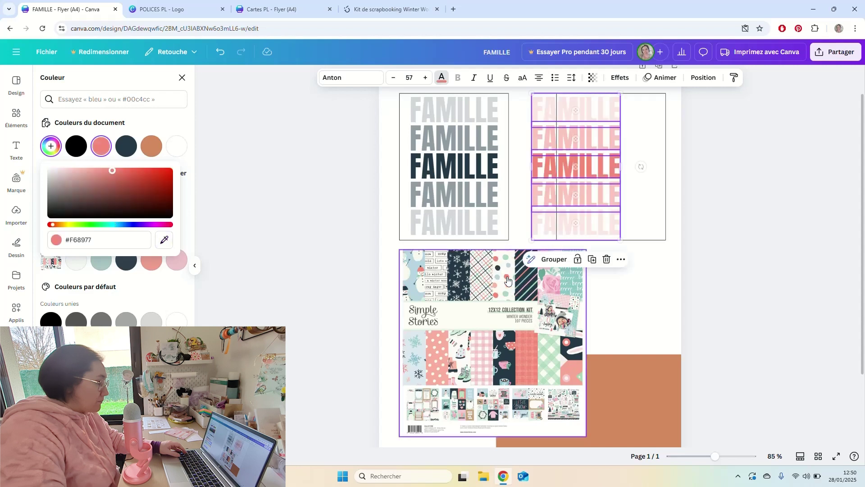
click(165, 240)
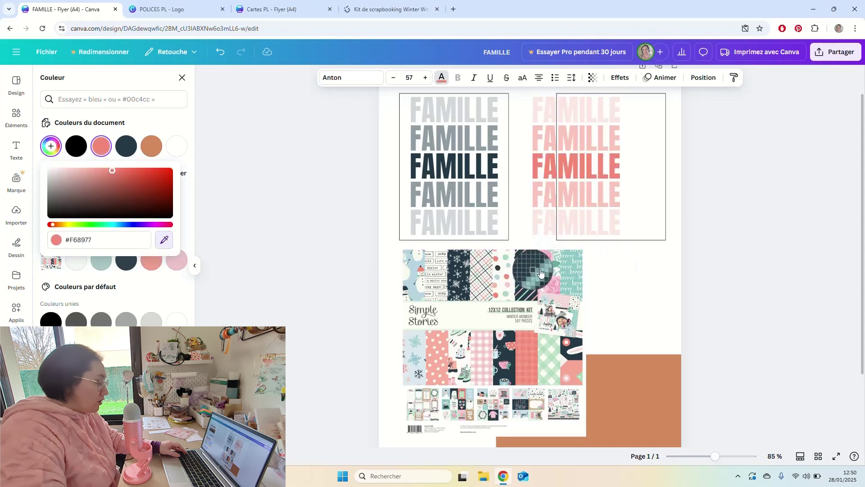
click(564, 266)
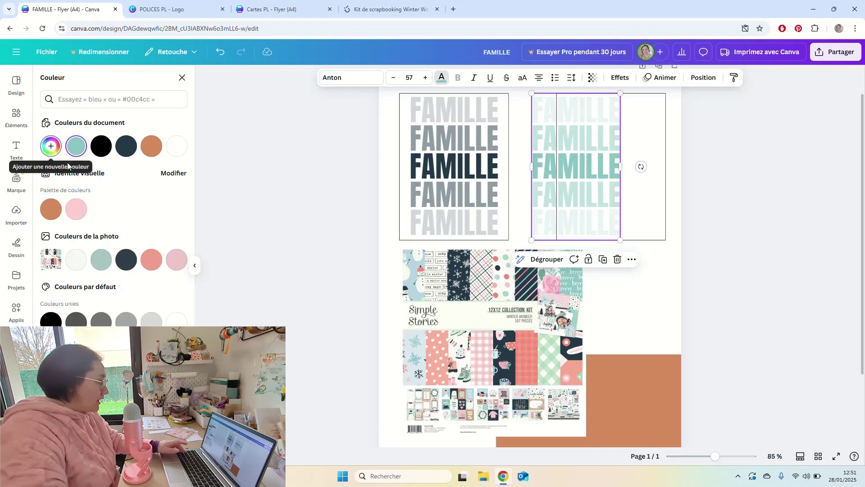
Settle the copy's FAMILLE lines on a pink sampled from the kit image, after trying pink and salmon swatches.
click(175, 260)
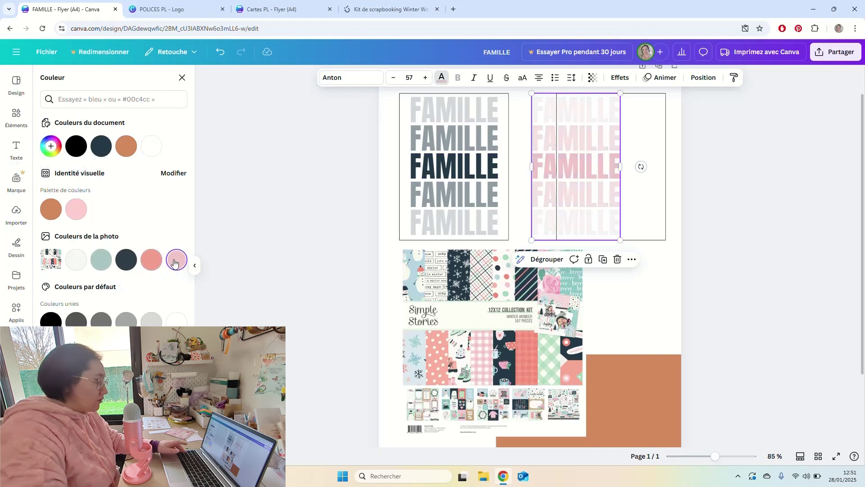
click(151, 261)
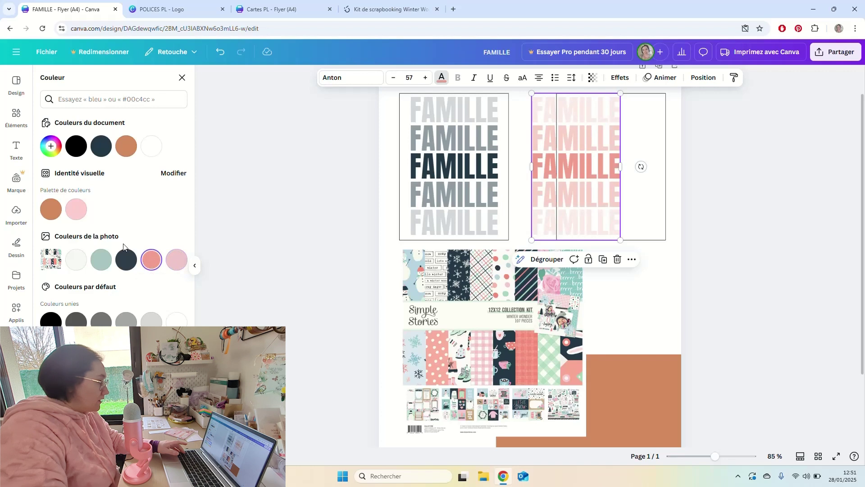
click(52, 149)
click(164, 240)
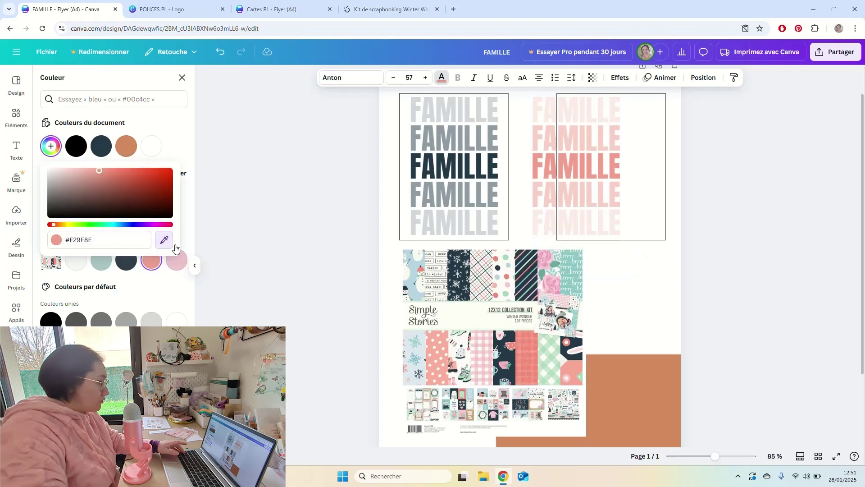
click(560, 289)
click(560, 289)
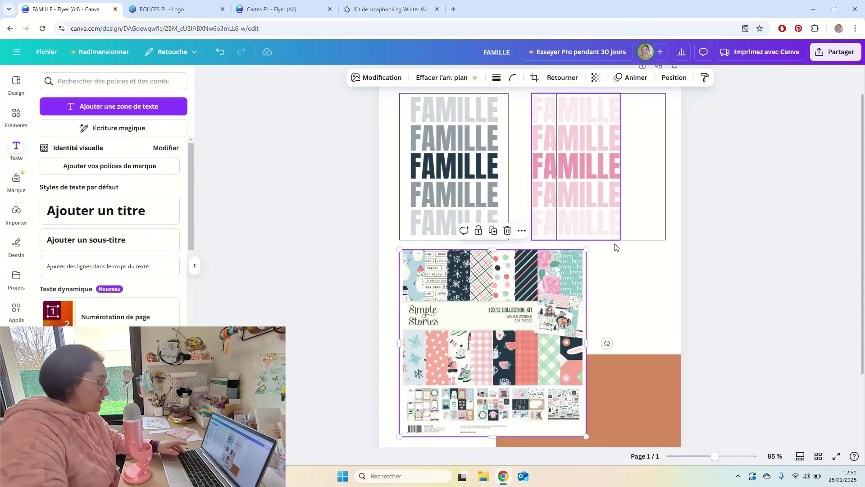
click(623, 256)
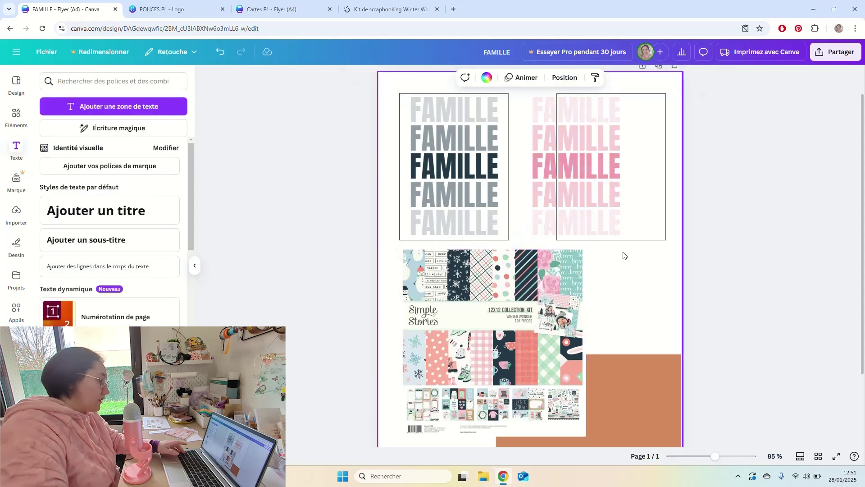
click(658, 201)
key(Escape)
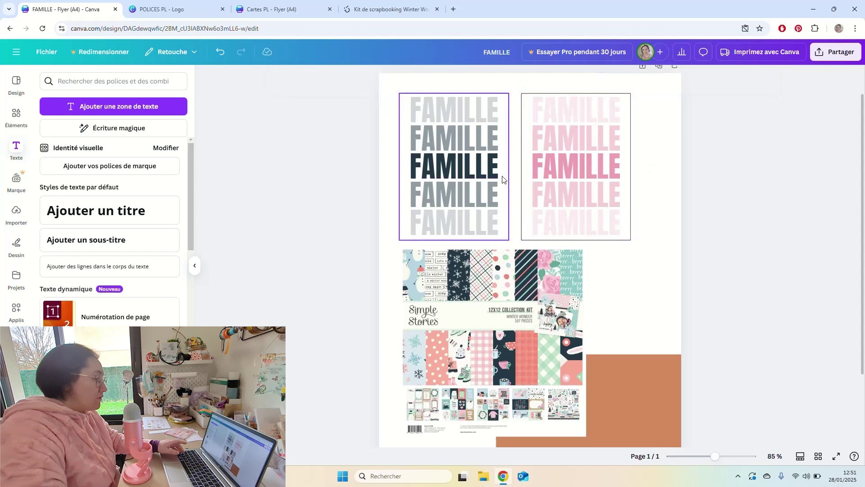
Colour the left card's five FAMILLE words with the sage photo swatch.
drag(404, 120, 373, 126)
drag(500, 111, 489, 219)
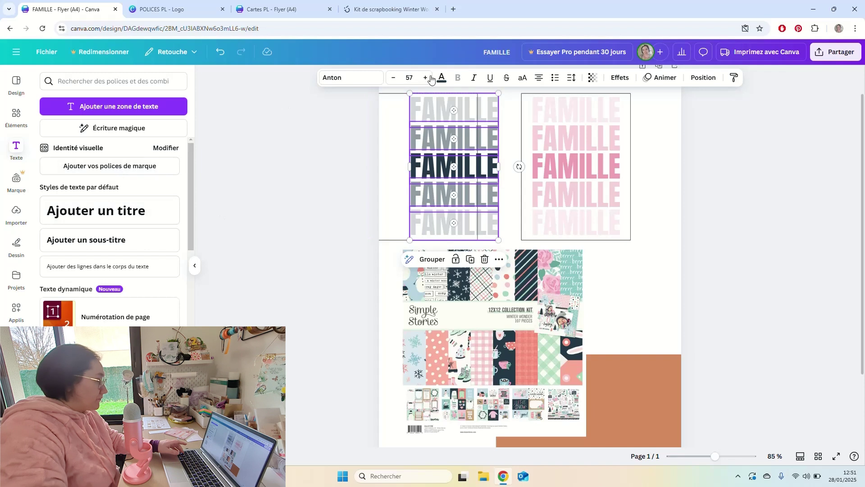
click(441, 77)
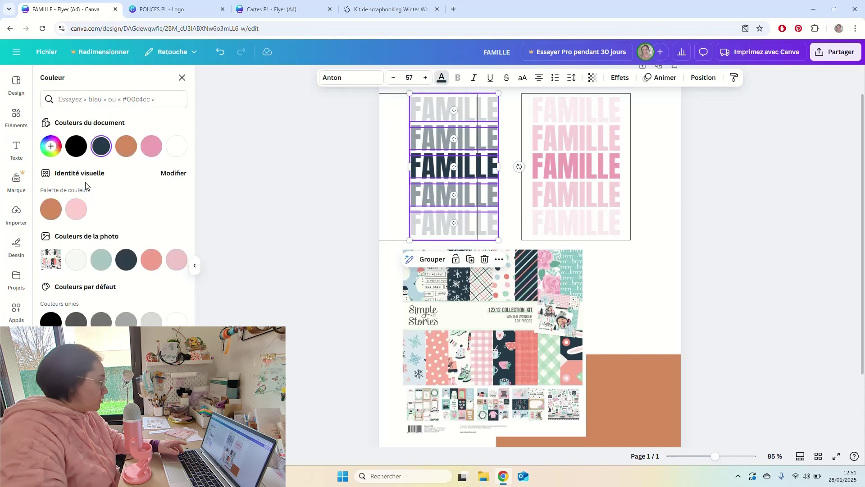
click(102, 261)
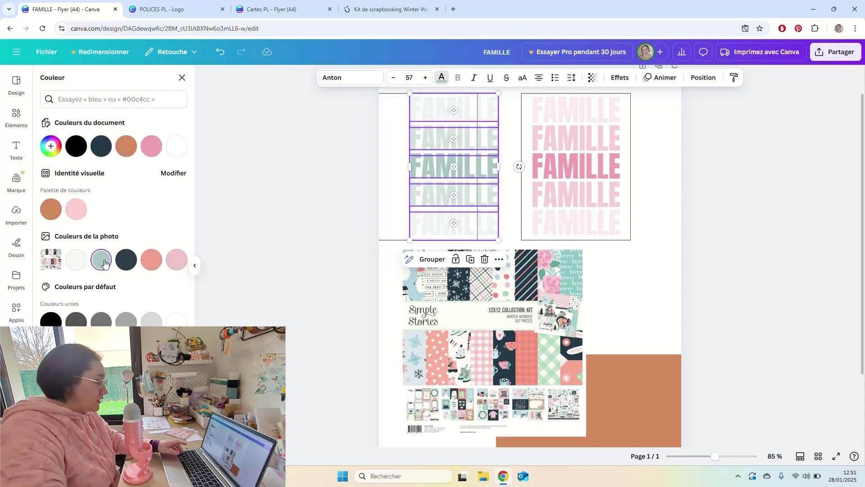
Retype the middle FAMILLE word as 'ensemble'.
click(502, 183)
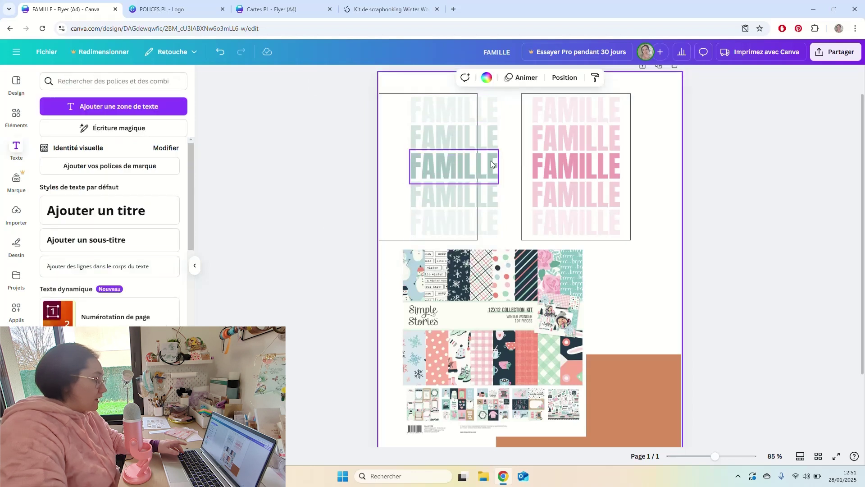
click(490, 164)
double_click(483, 165)
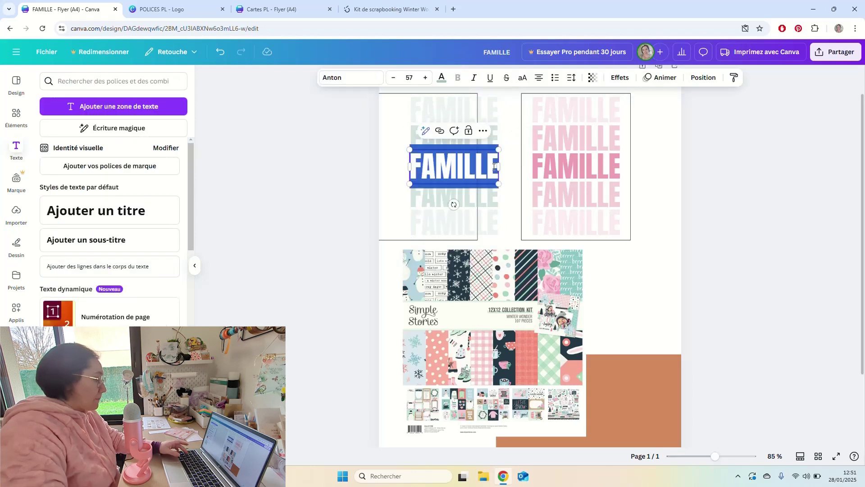
text(ensem)
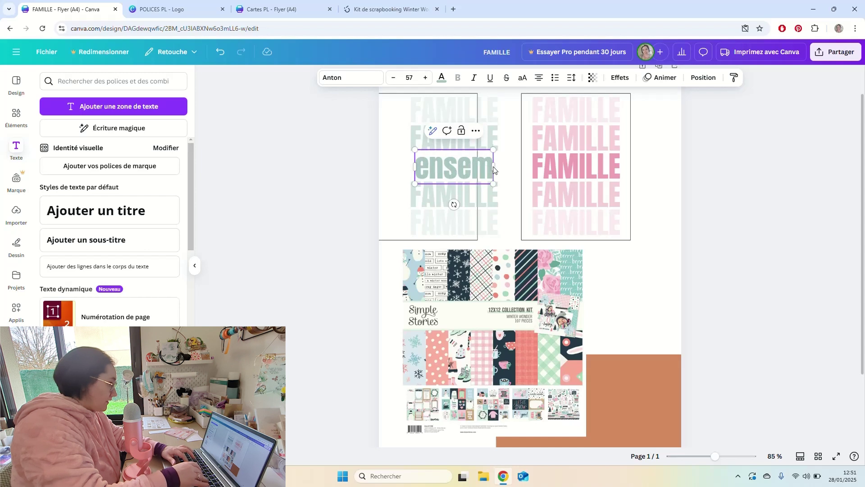
text(ble)
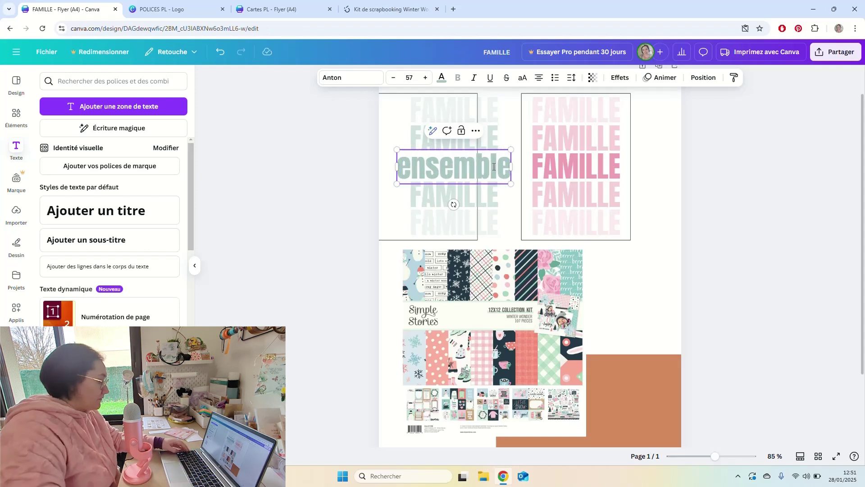
Put the middle word in capitals as ENSEMBLE and duplicate its text box.
key(ctrl+a)
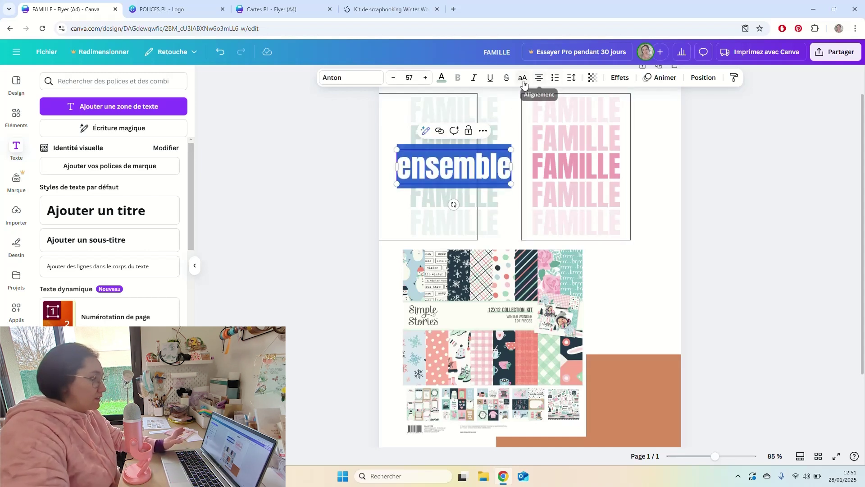
click(523, 79)
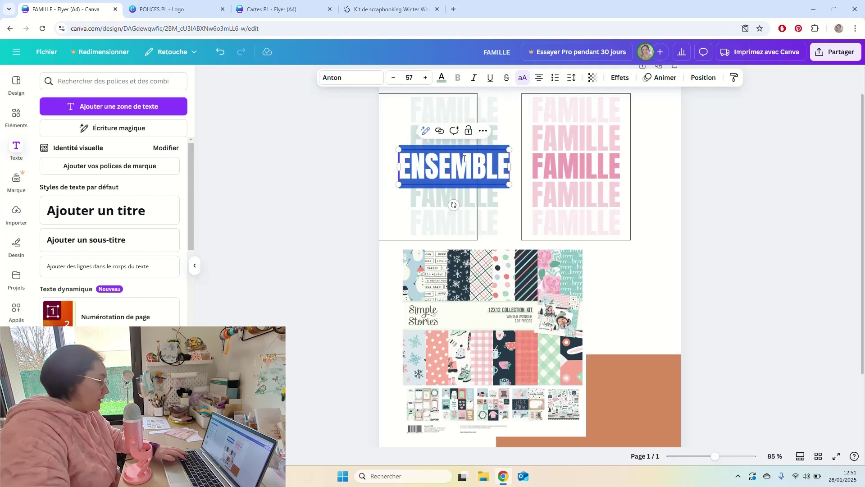
click(483, 133)
click(491, 136)
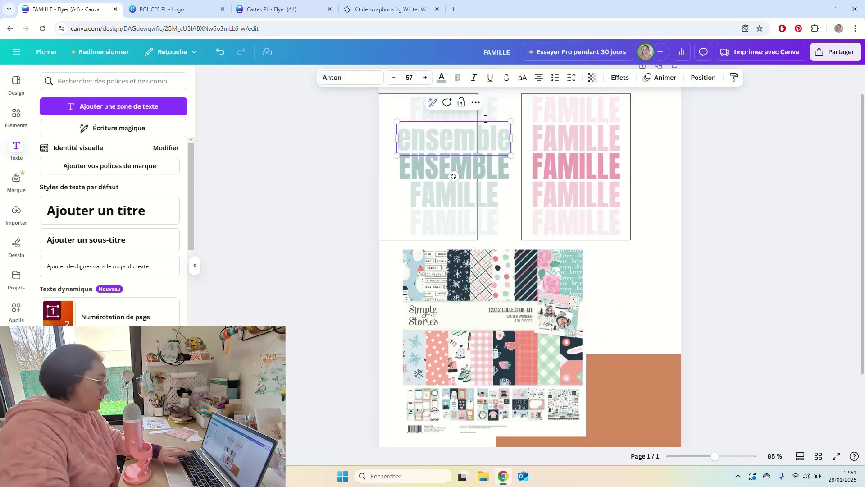
Move the faded top line down to the fourth row of the left card.
click(493, 115)
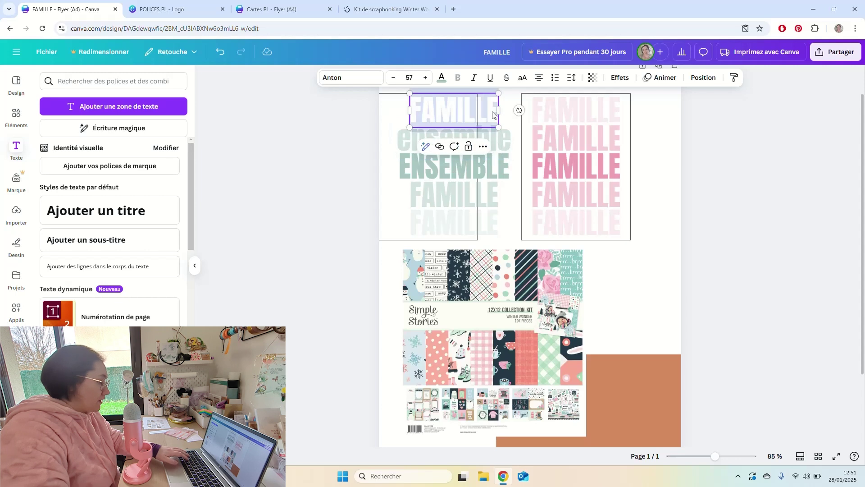
drag(493, 115, 504, 223)
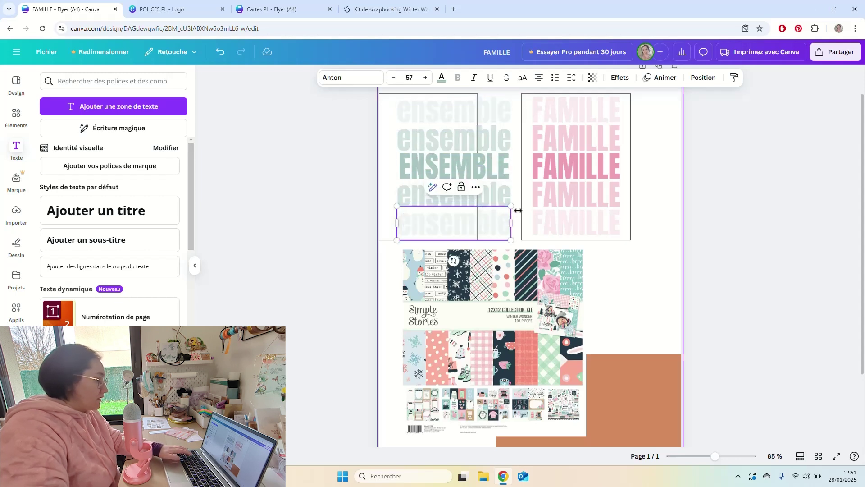
click(650, 136)
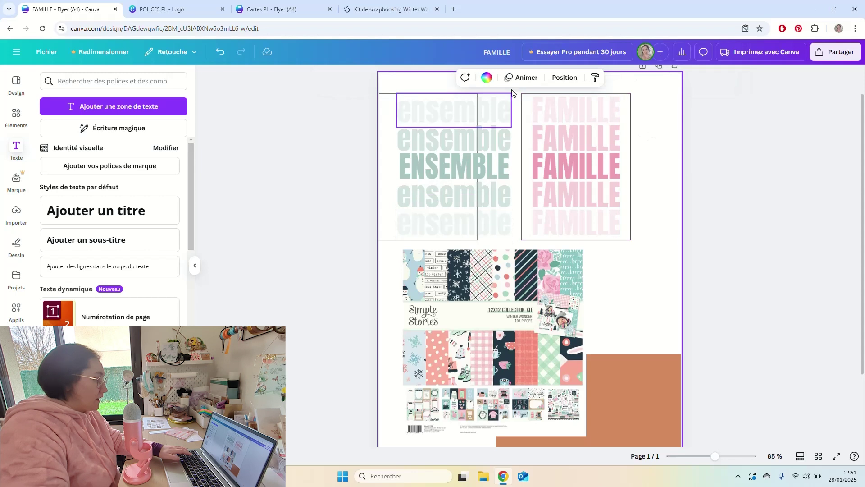
Switch all five left-card words to capitals as ENSEMBLE, undoing a stray frame move.
drag(517, 88, 492, 232)
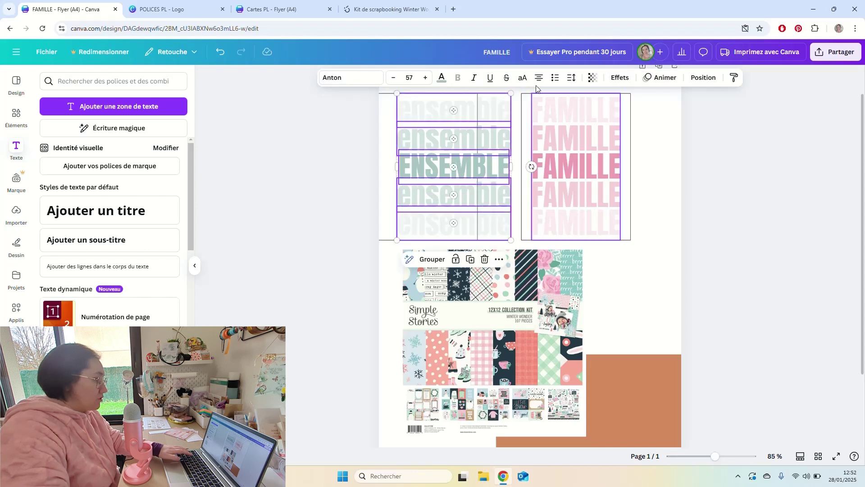
click(522, 80)
click(514, 146)
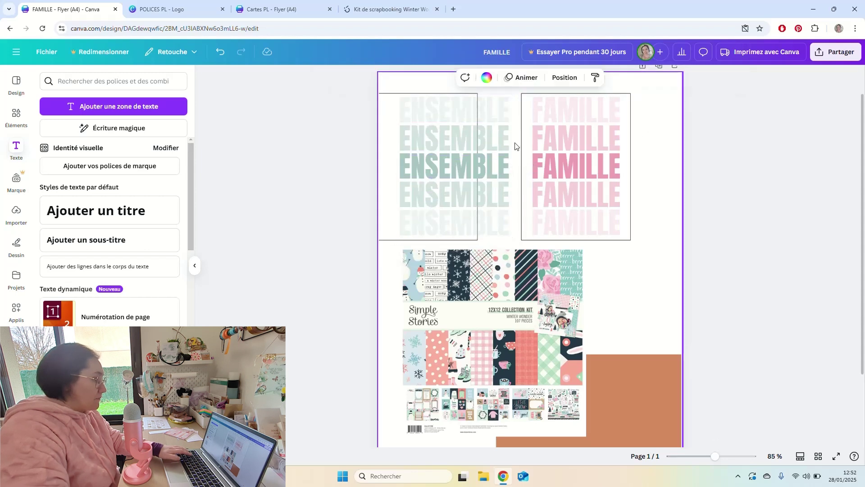
drag(384, 99, 416, 95)
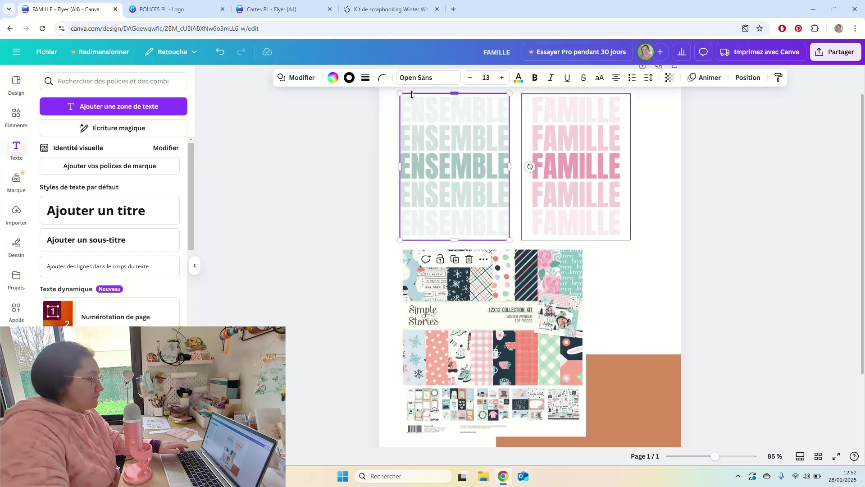
key(ctrl+z)
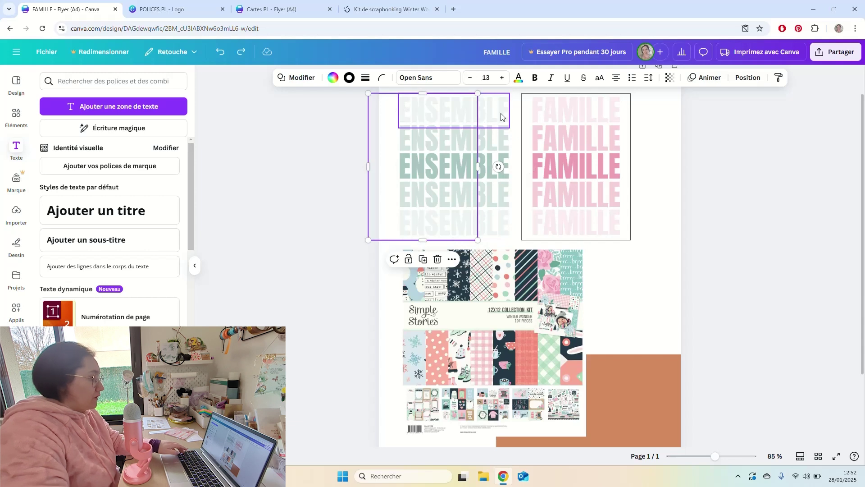
Reduce the five ENSEMBLE lines' font size from 57 to 51.
drag(512, 110, 494, 223)
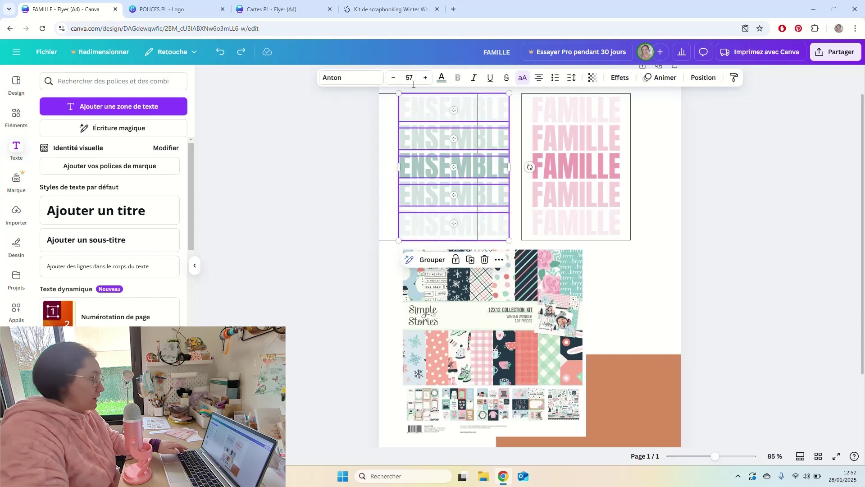
click(393, 78)
click(393, 78)
click(393, 78)
click(393, 77)
click(394, 78)
click(393, 78)
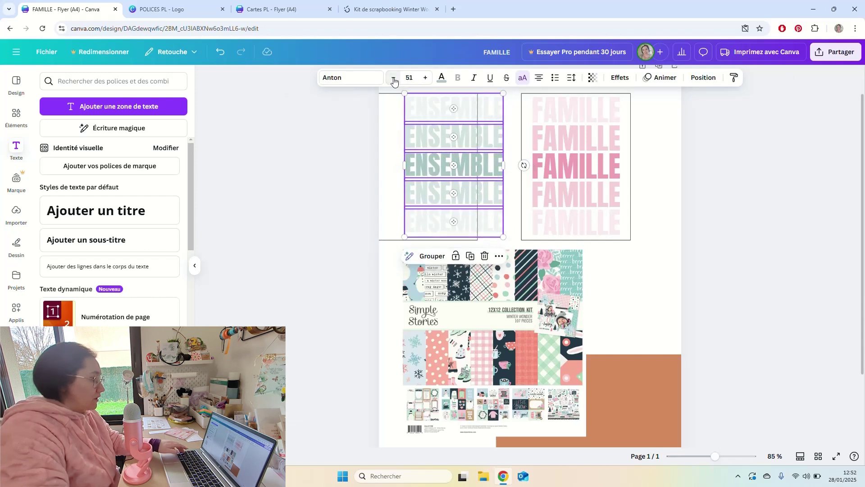
click(509, 152)
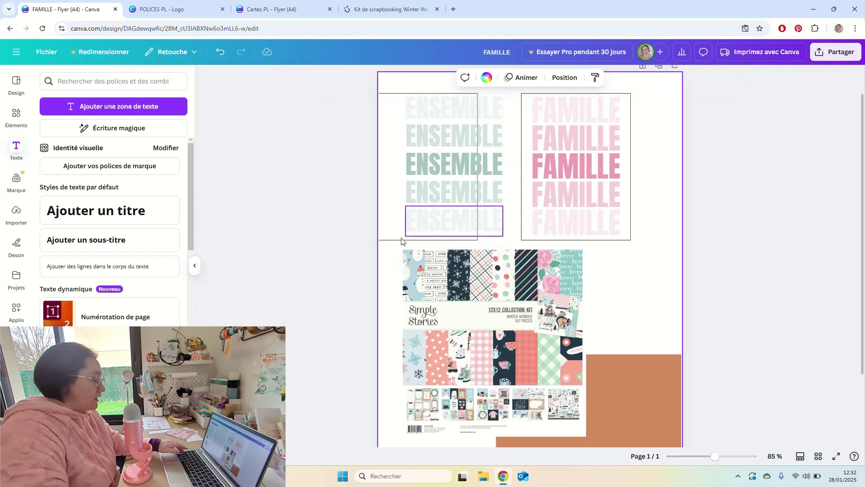
Move the card frame right around the stack and rearrange the ENSEMBLE lines into rows.
drag(395, 240, 424, 238)
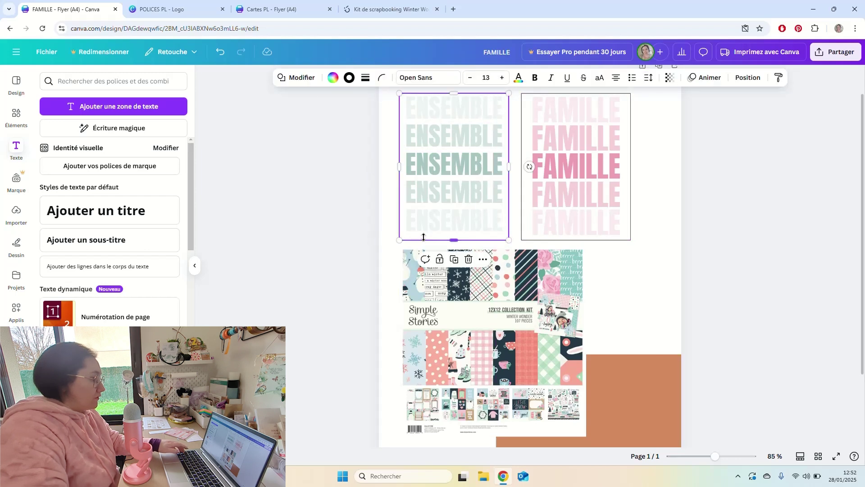
click(444, 133)
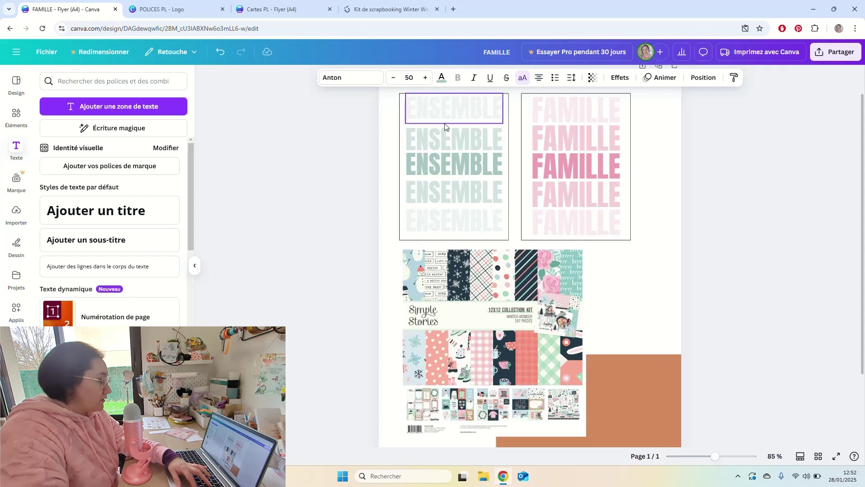
drag(449, 131, 452, 191)
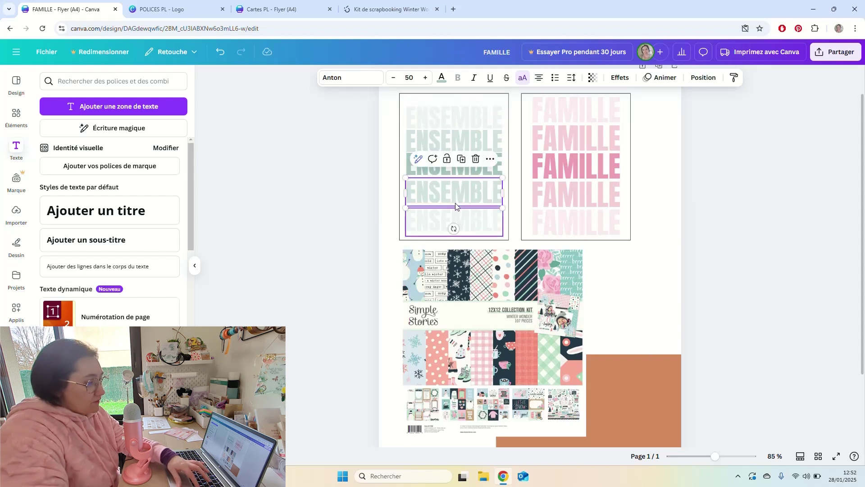
click(454, 220)
drag(455, 220, 455, 220)
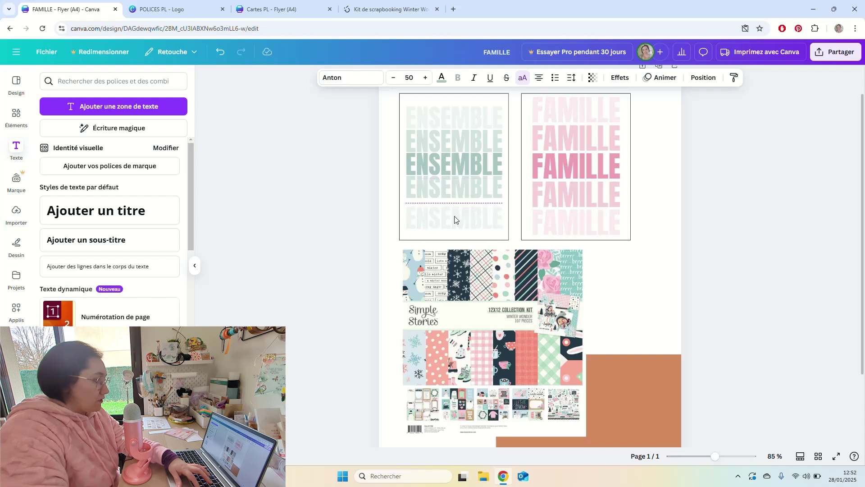
Distribute the five ENSEMBLE lines evenly vertically with Position > Espacement uniformément.
drag(385, 102, 442, 232)
shift+click(442, 231)
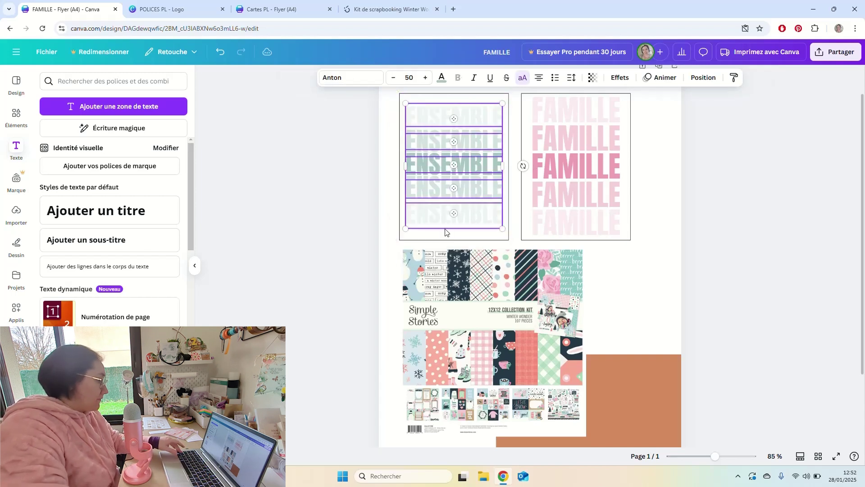
click(703, 78)
click(87, 296)
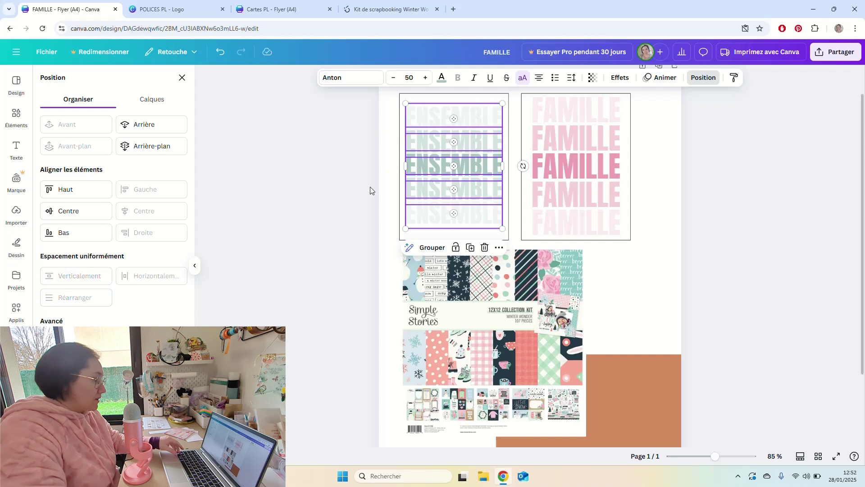
click(397, 175)
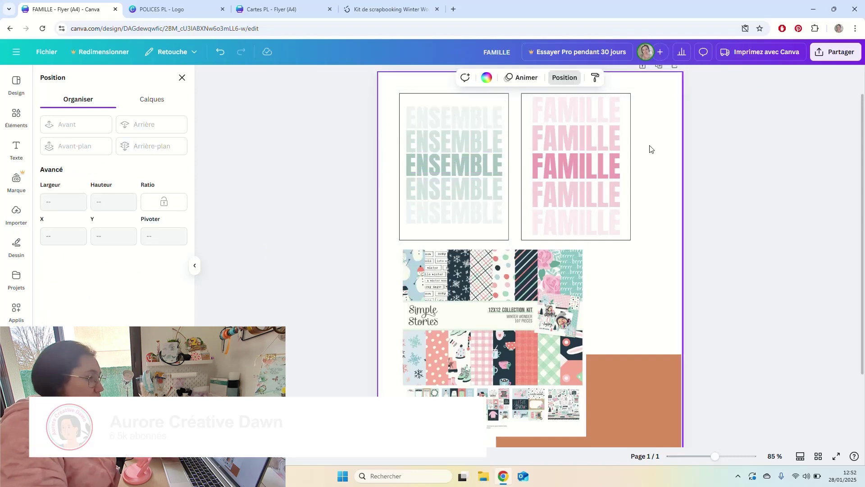
click(594, 187)
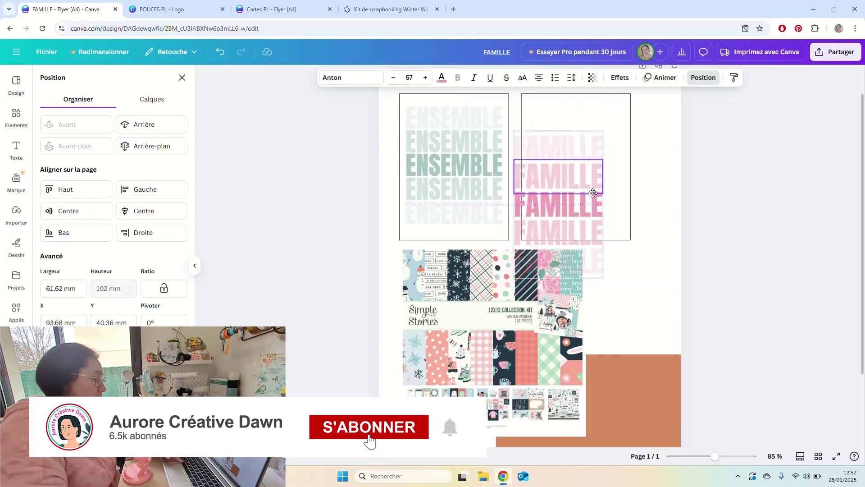
Reduce the pink FAMILLE lines' font size to 51.
click(647, 159)
scroll(698, 170, up, 1)
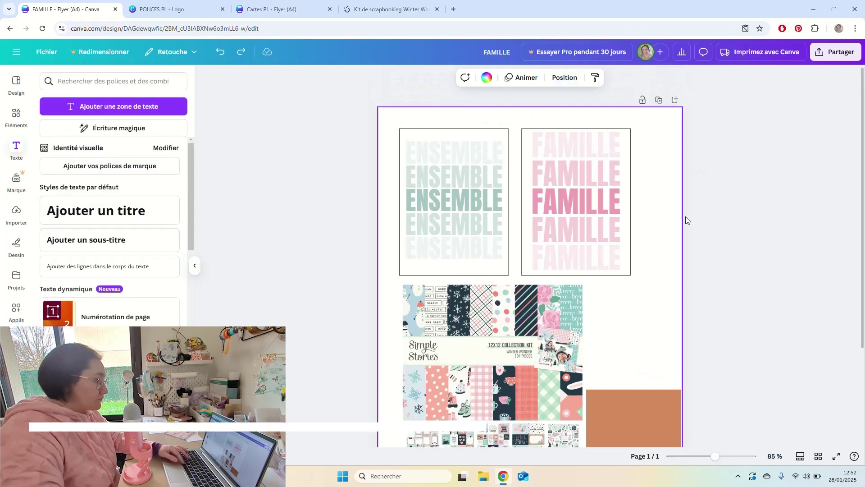
scroll(694, 230, down, 4)
click(726, 234)
scroll(723, 234, up, 4)
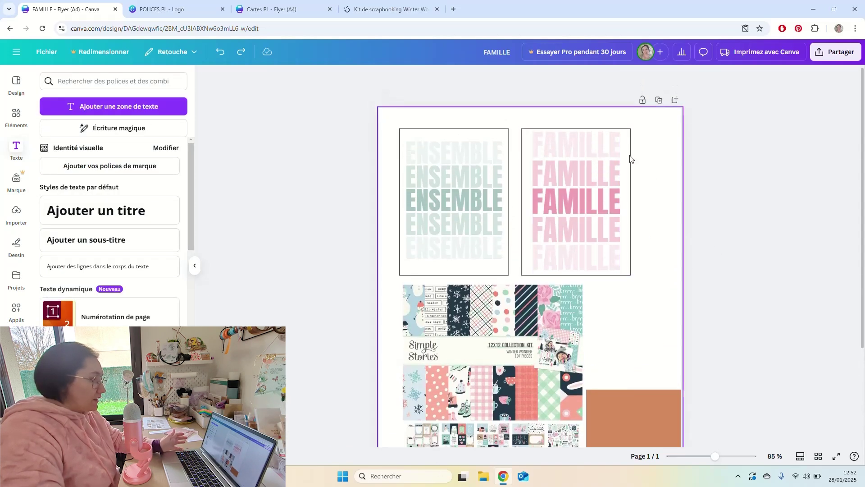
click(616, 149)
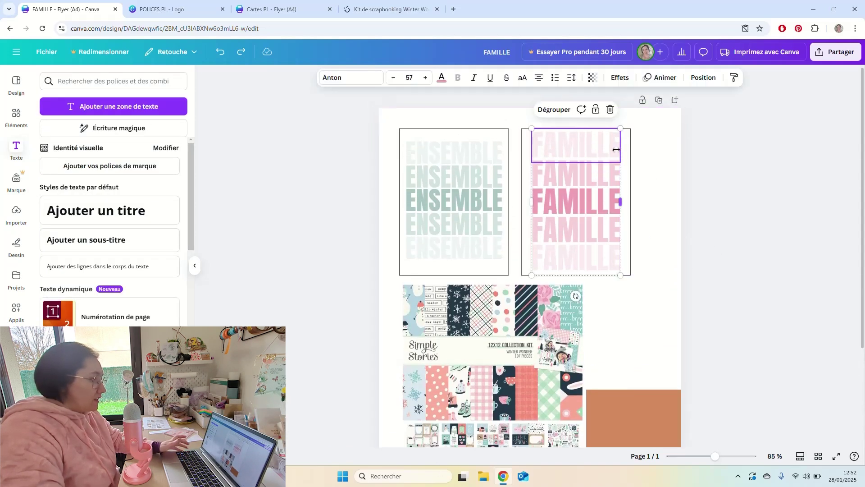
click(618, 201)
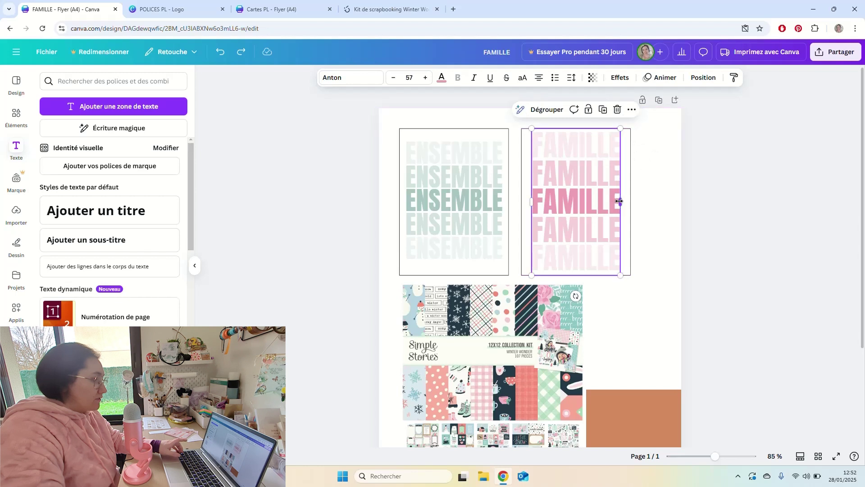
click(394, 77)
click(395, 78)
click(394, 78)
click(394, 77)
click(394, 77)
click(394, 78)
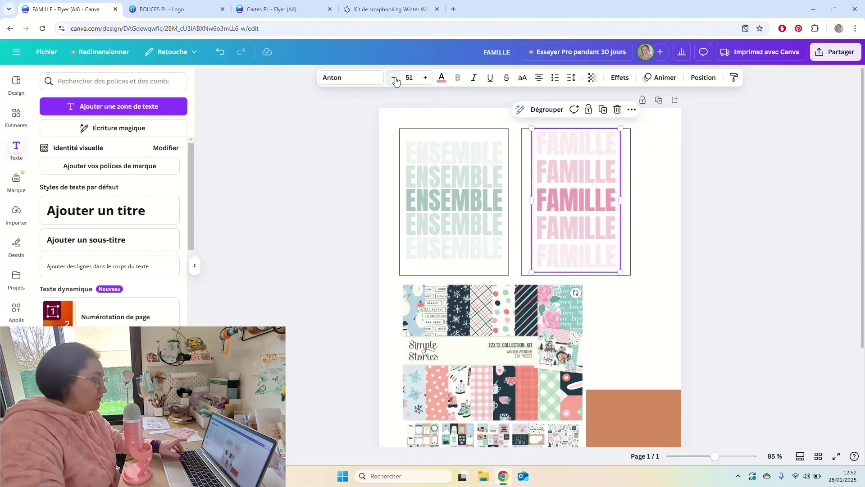
Ungroup the FAMILLE lines with Ctrl+Shift+G and reposition the top and bottom lines in the card.
click(585, 144)
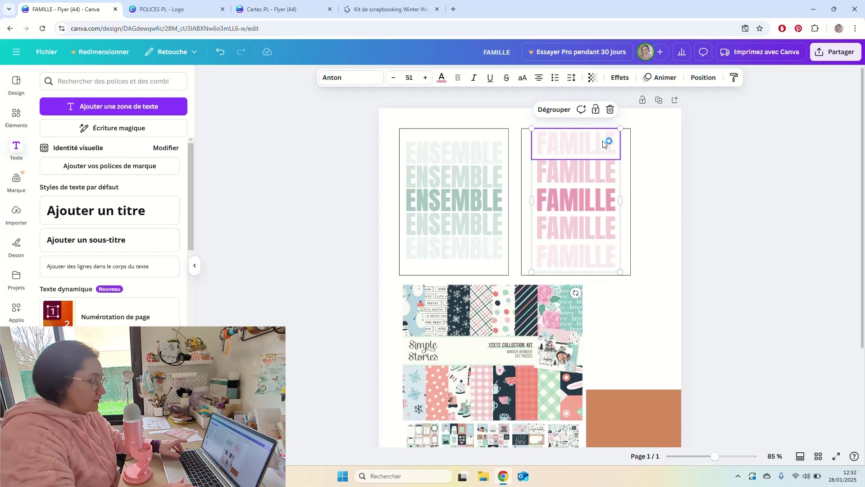
key(ctrl+shift+g)
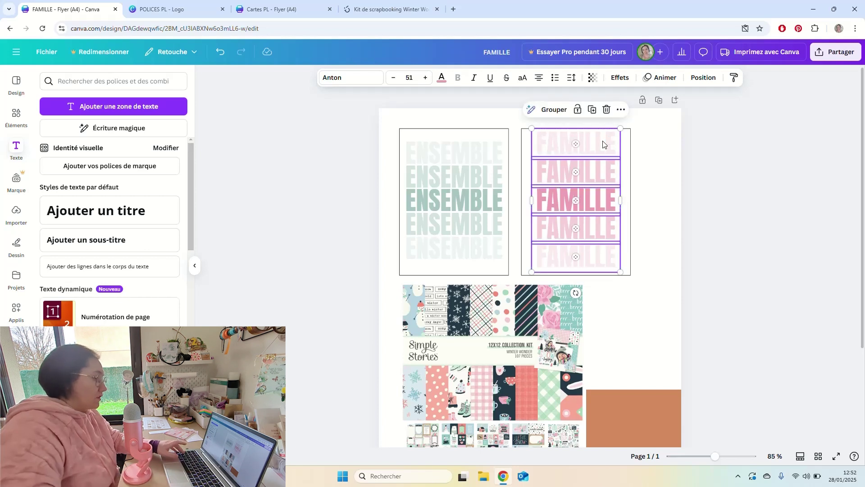
click(651, 152)
click(606, 151)
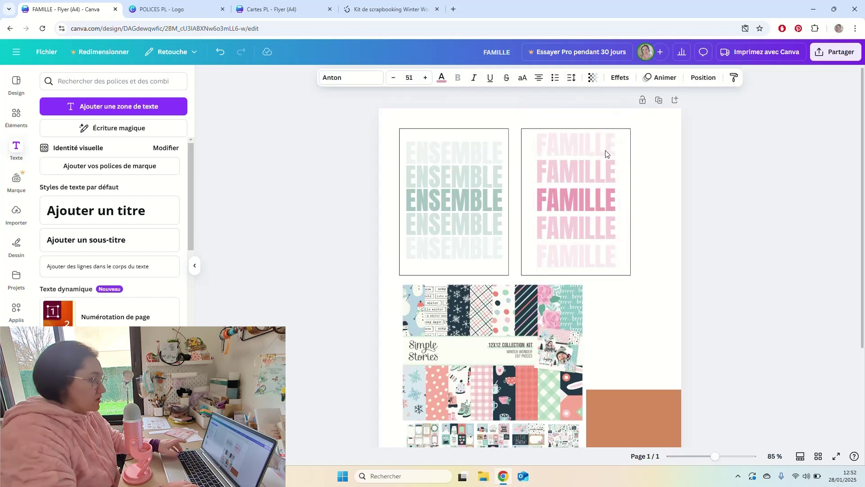
click(612, 255)
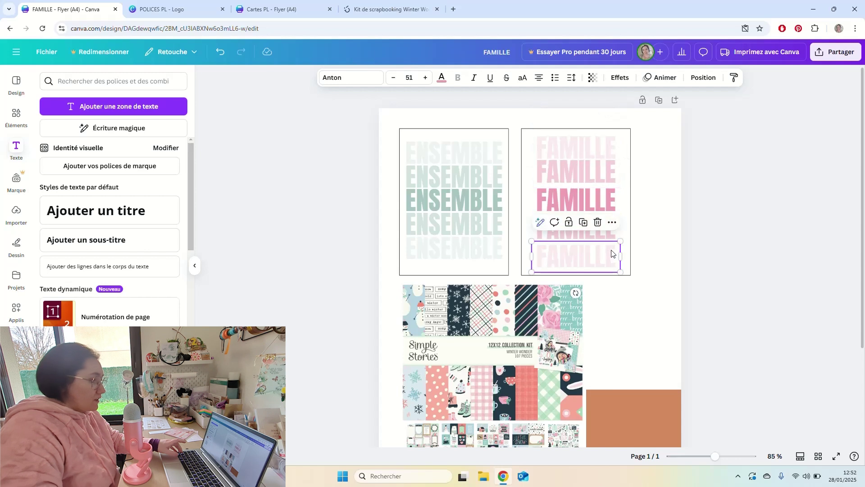
drag(612, 253, 611, 249)
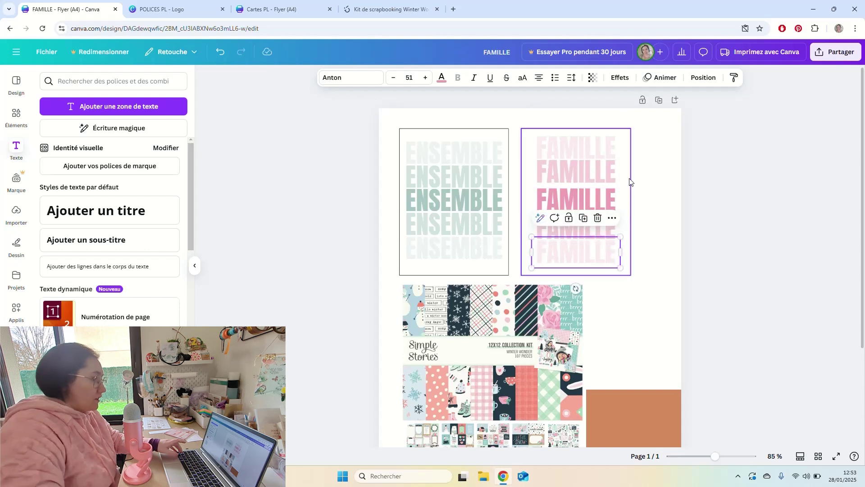
click(608, 154)
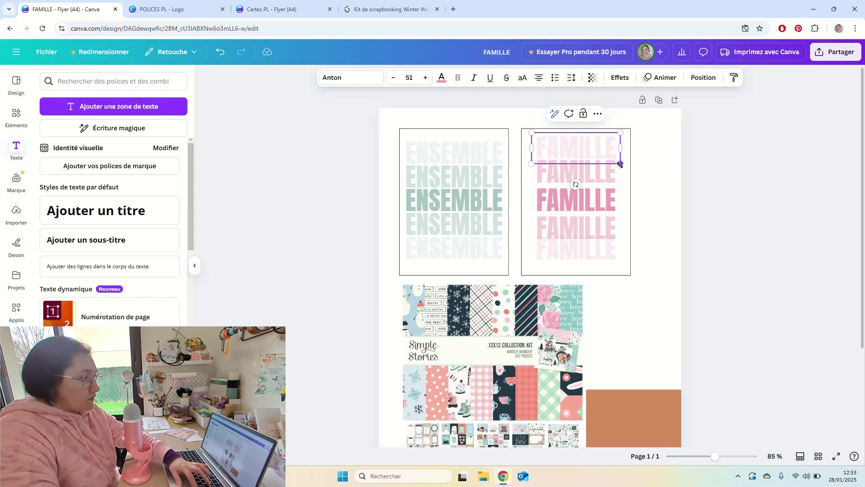
click(653, 166)
drag(620, 156, 624, 272)
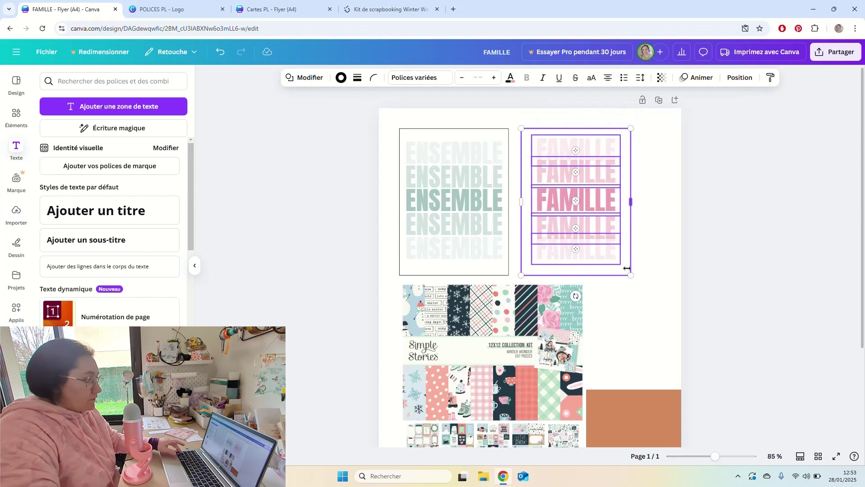
Group the five FAMILLE lines with Ctrl+G and centre them vertically in their card.
shift+click(626, 258)
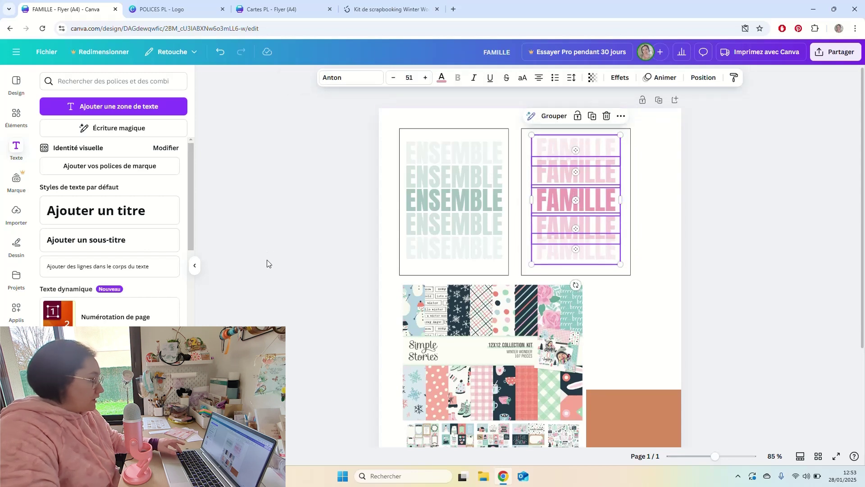
click(701, 78)
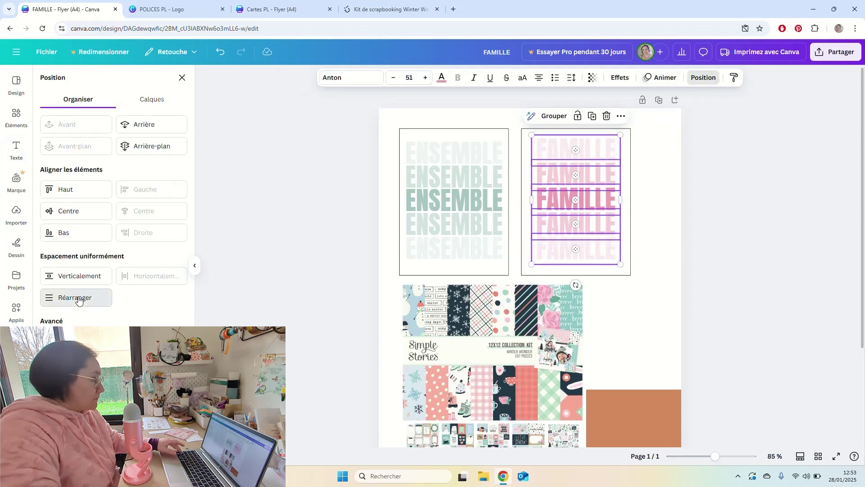
click(649, 187)
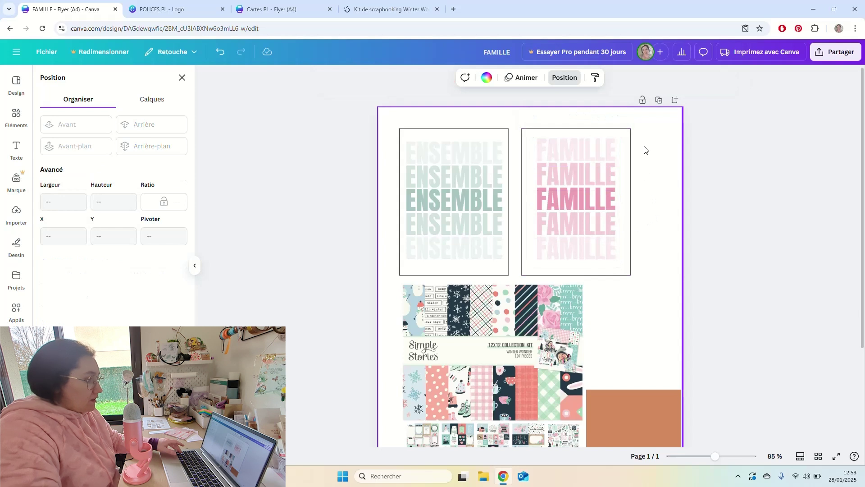
drag(639, 146, 611, 257)
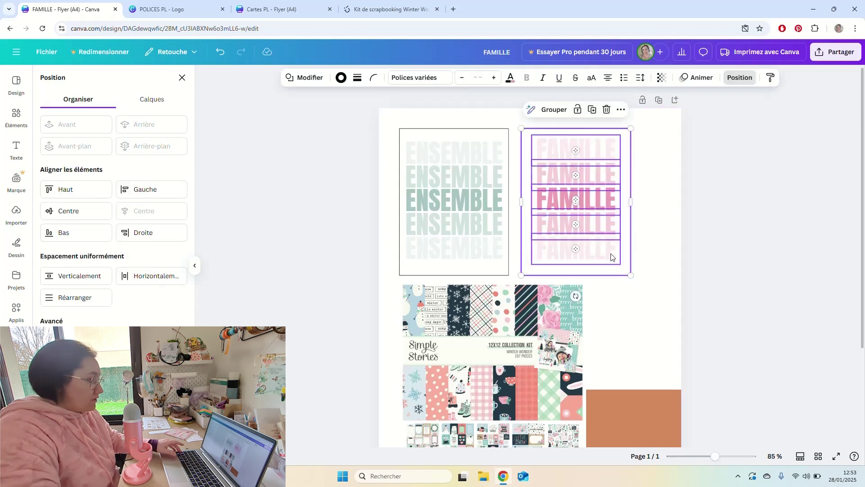
shift+click(629, 260)
key(ctrl+g)
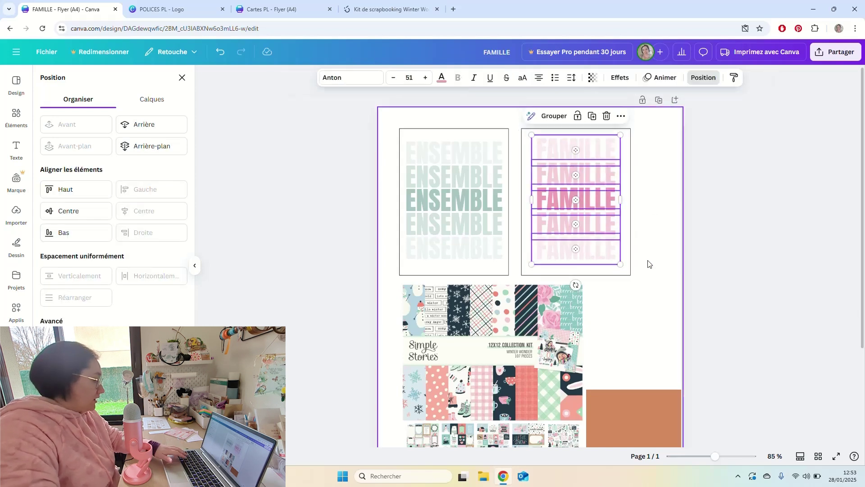
shift+click(630, 228)
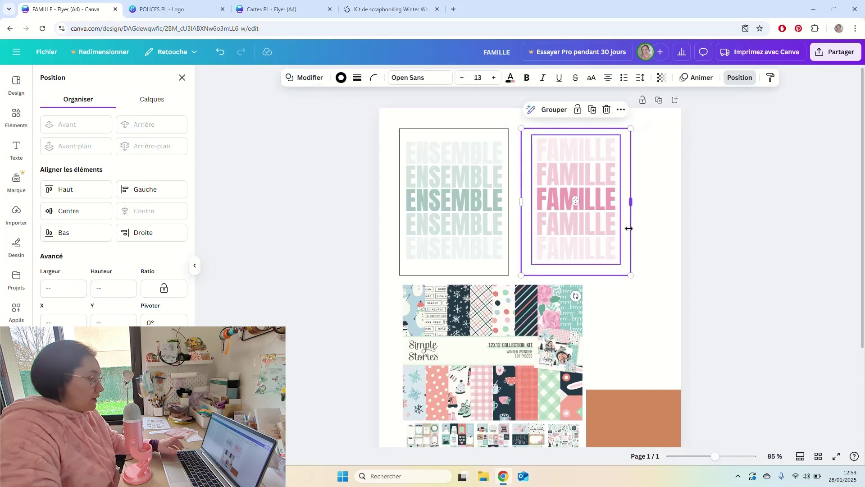
click(92, 212)
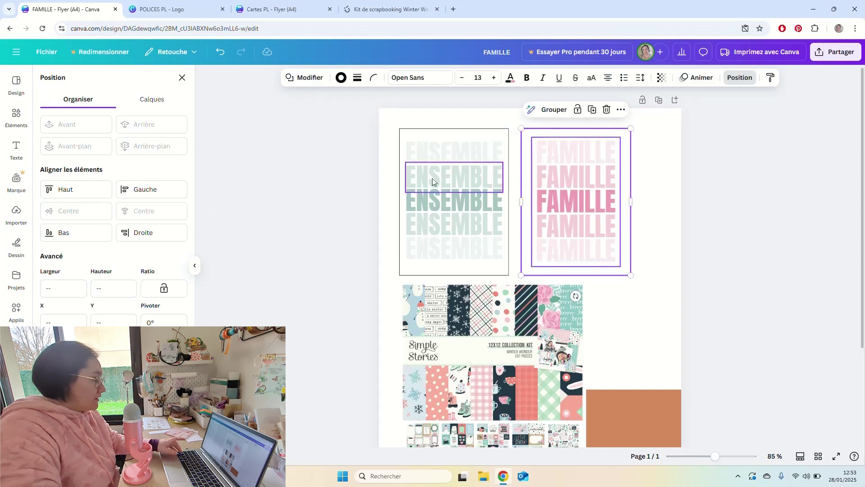
Group the five ENSEMBLE lines with Ctrl+G and add their card to the selection.
drag(390, 145, 448, 267)
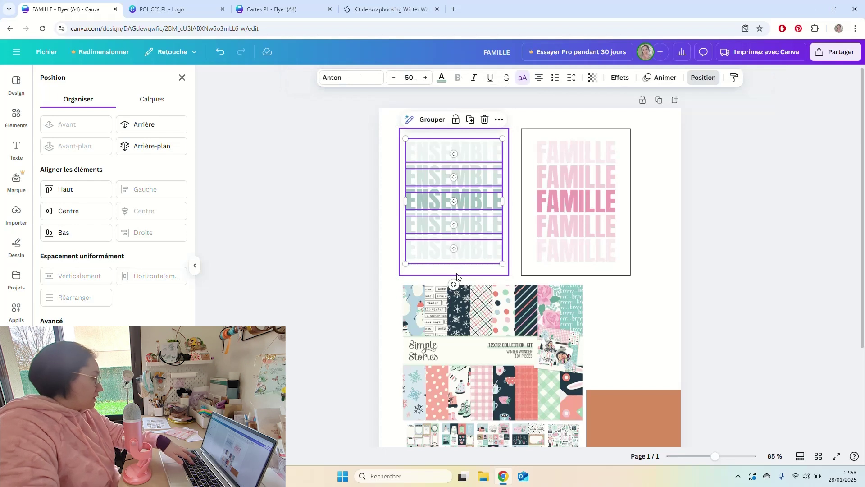
key(ctrl+g)
shift+click(427, 135)
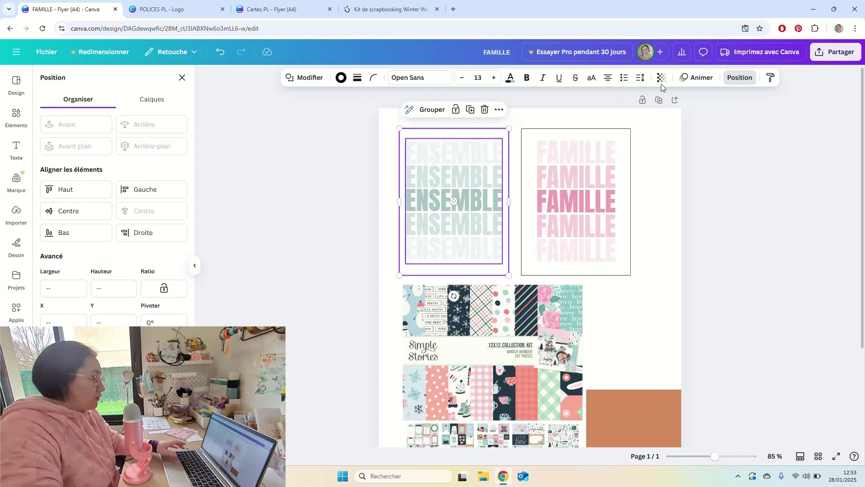
Centre the ENSEMBLE group vertically in its card and move the kit image onto the orange block.
click(87, 214)
click(653, 221)
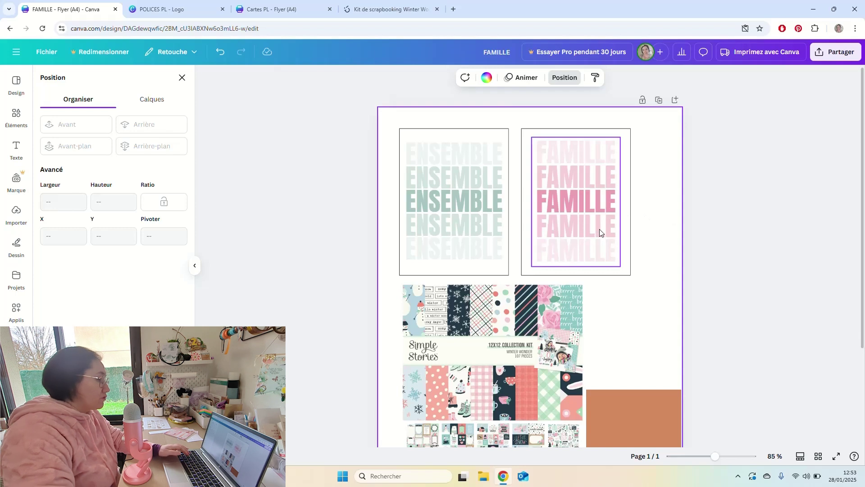
scroll(600, 230, down, 3)
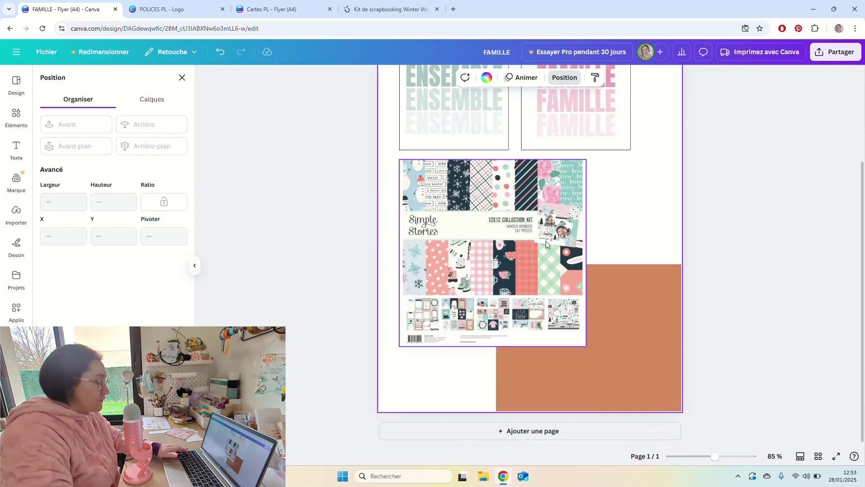
drag(509, 198, 609, 228)
Duplicate the flyer page, then shift page 2's kit image left and delete its orange rectangle.
scroll(648, 151, up, 3)
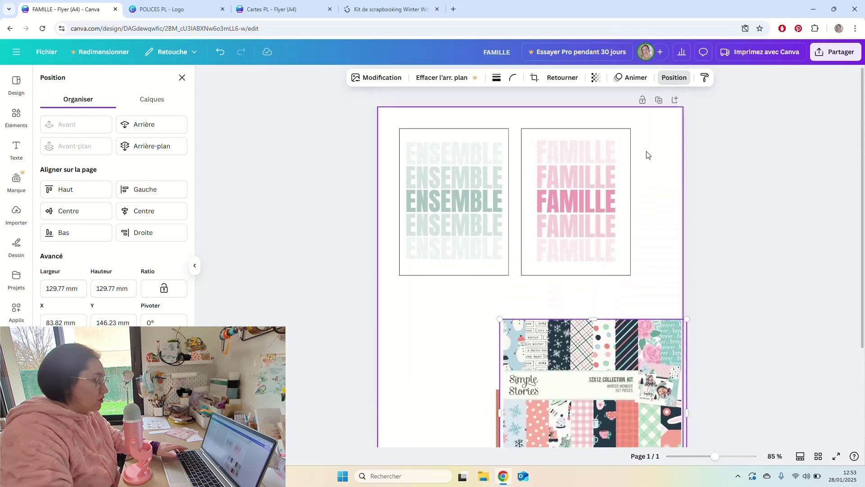
click(659, 100)
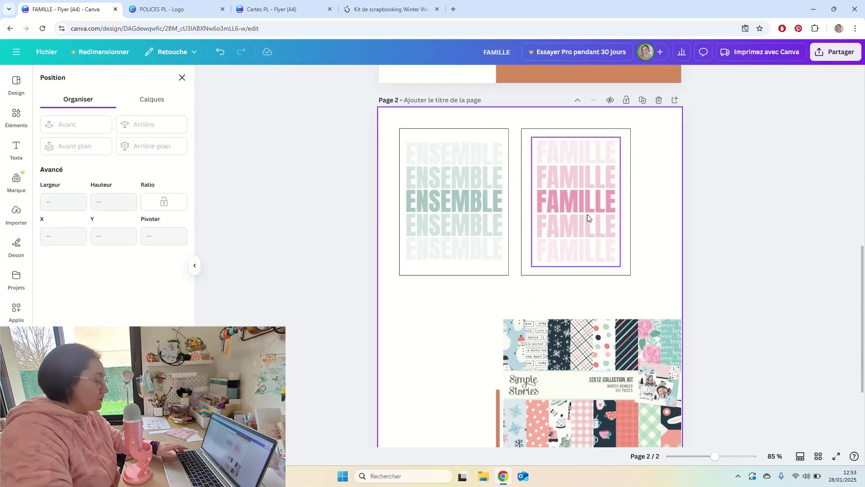
scroll(649, 243, down, 2)
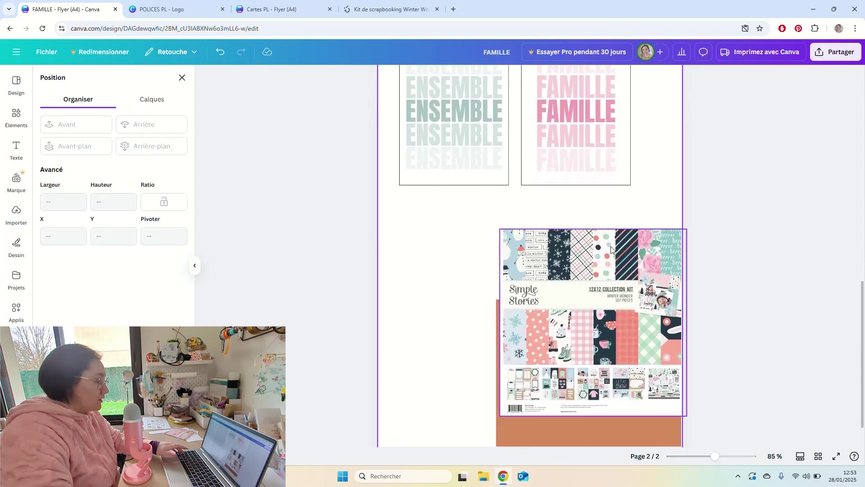
drag(611, 249, 511, 262)
click(640, 310)
key(Delete)
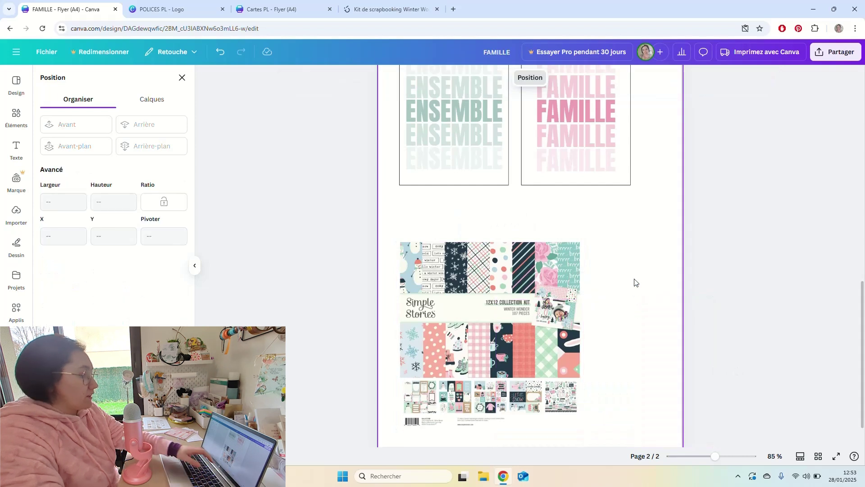
Delete the FAMILLE and ENSEMBLE word stacks from page 2, leaving two empty card frames.
scroll(642, 235, up, 2)
click(604, 177)
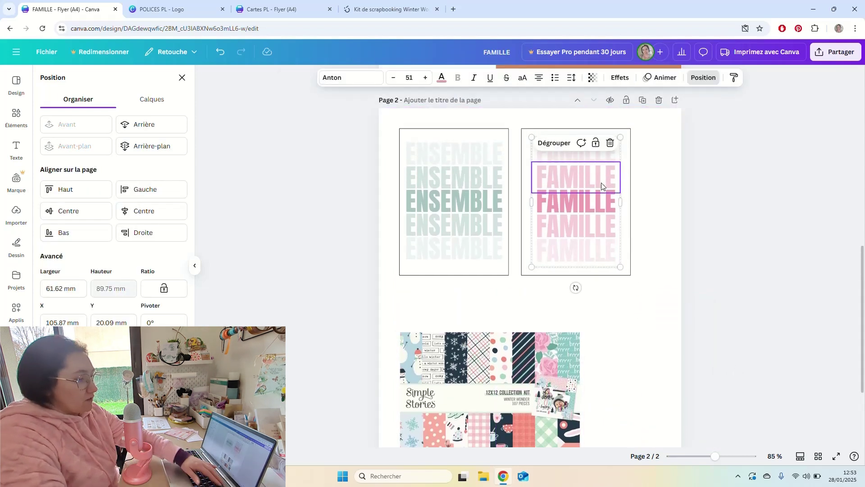
click(648, 171)
click(618, 166)
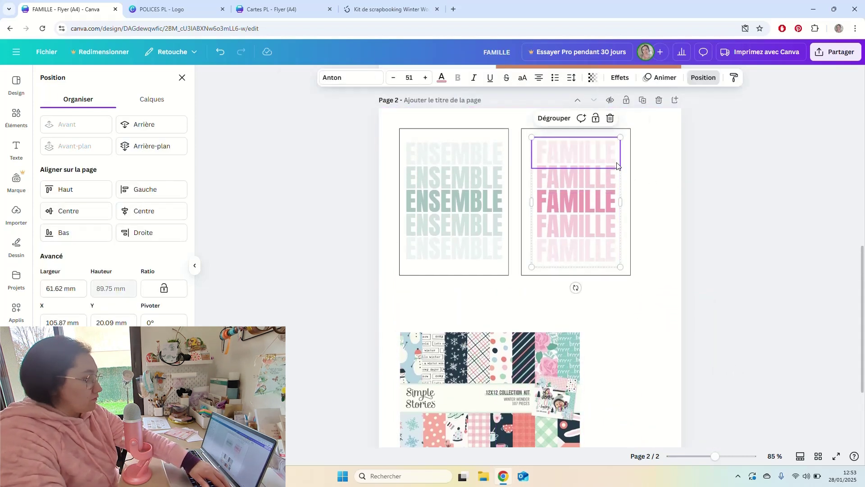
click(617, 166)
key(Delete)
key(Delete)
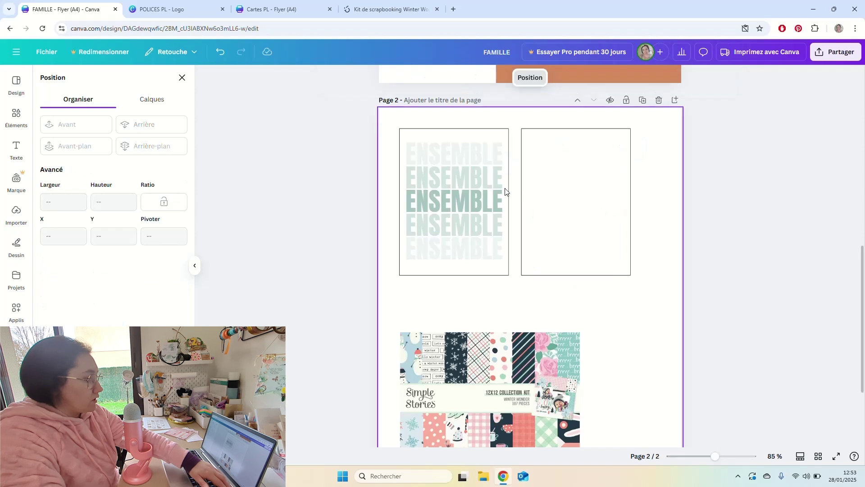
click(500, 186)
key(Delete)
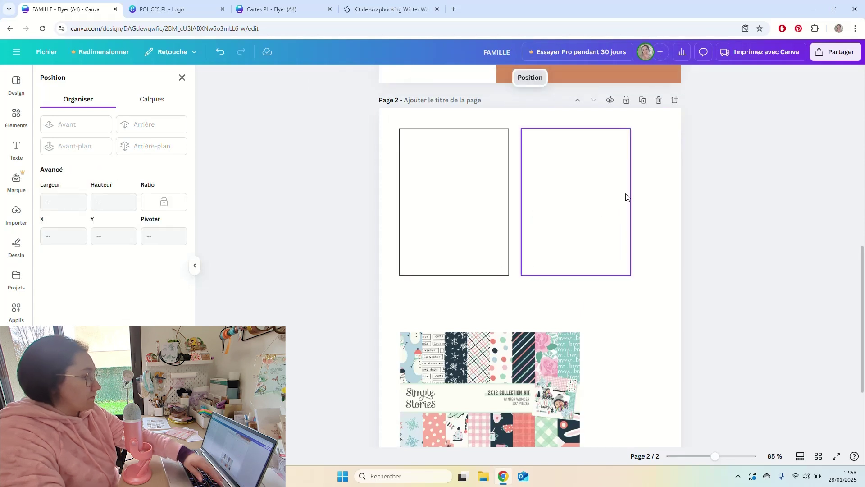
click(15, 115)
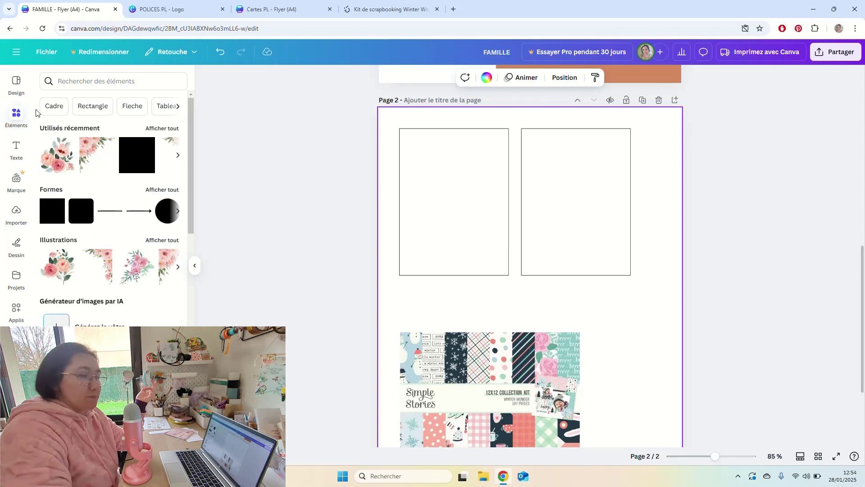
Search elements for 'bonhome de neige' and browse all the snowman illustrations.
click(77, 80)
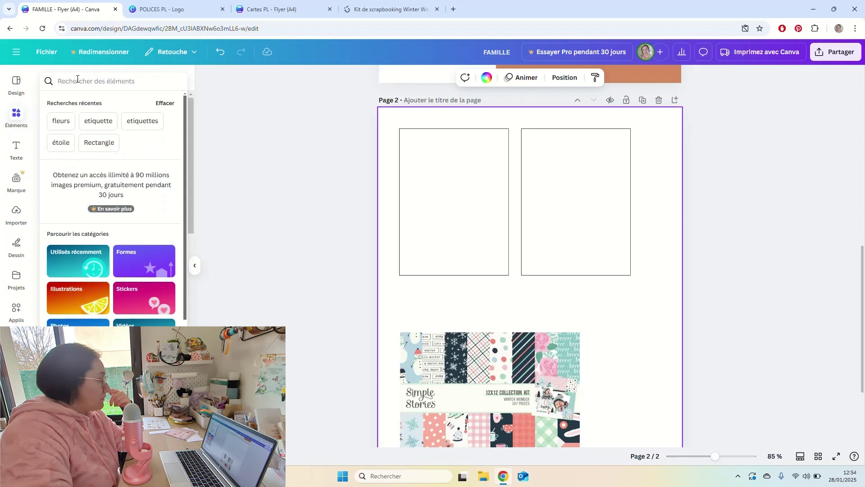
text(bo)
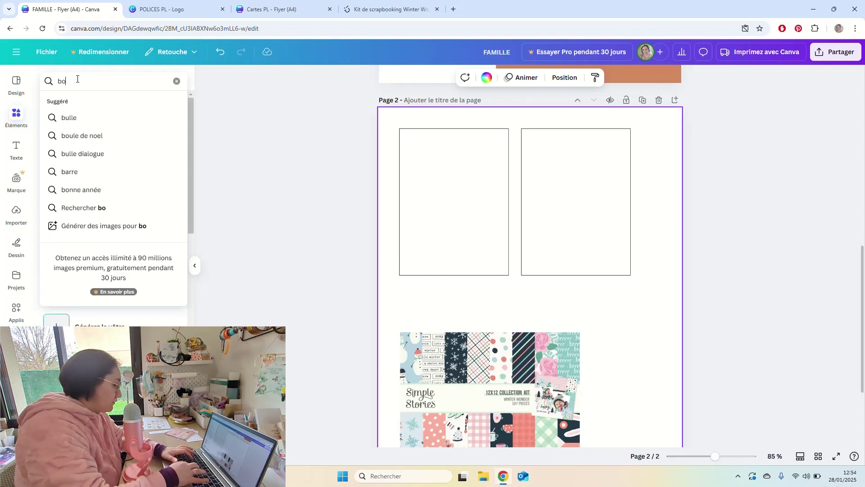
text(nho)
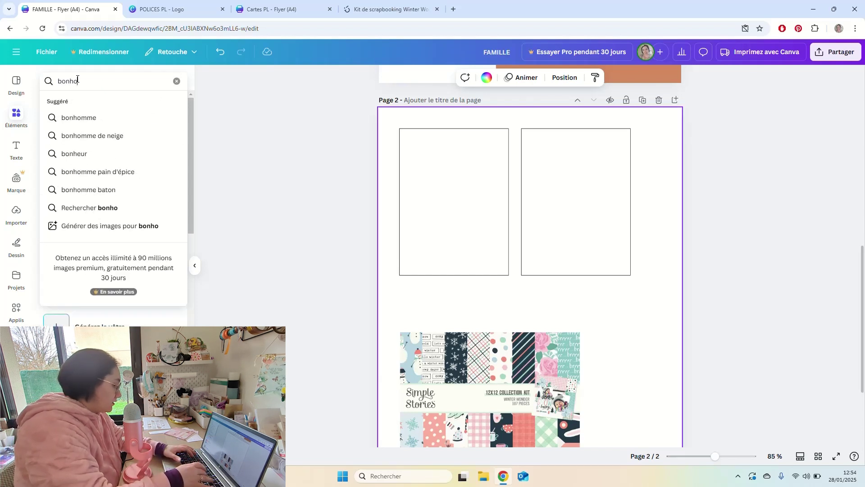
text(me de neige)
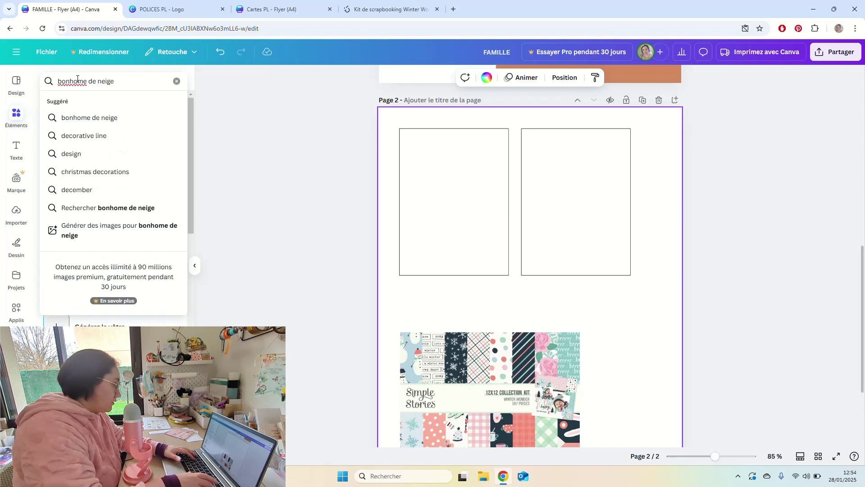
key(Return)
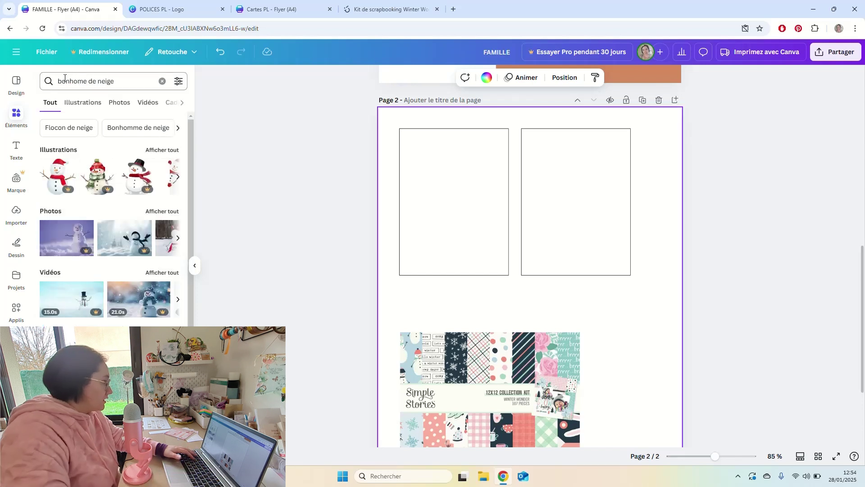
click(155, 153)
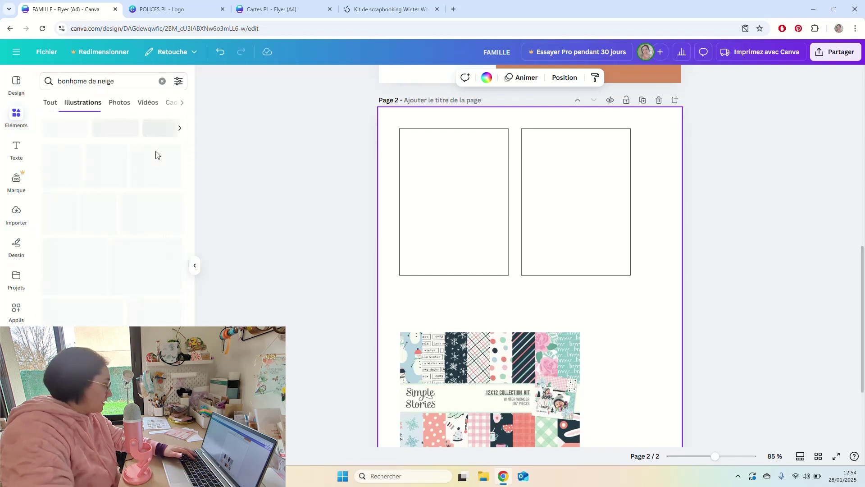
scroll(119, 266, down, 4)
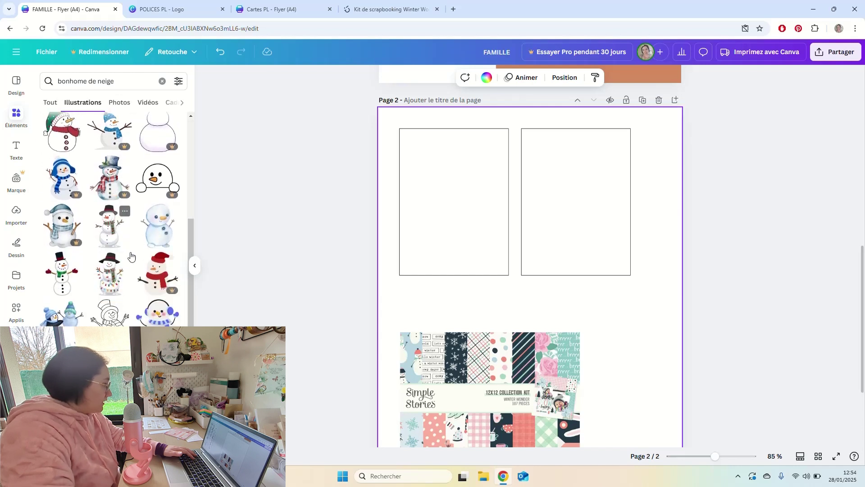
scroll(124, 293, down, 5)
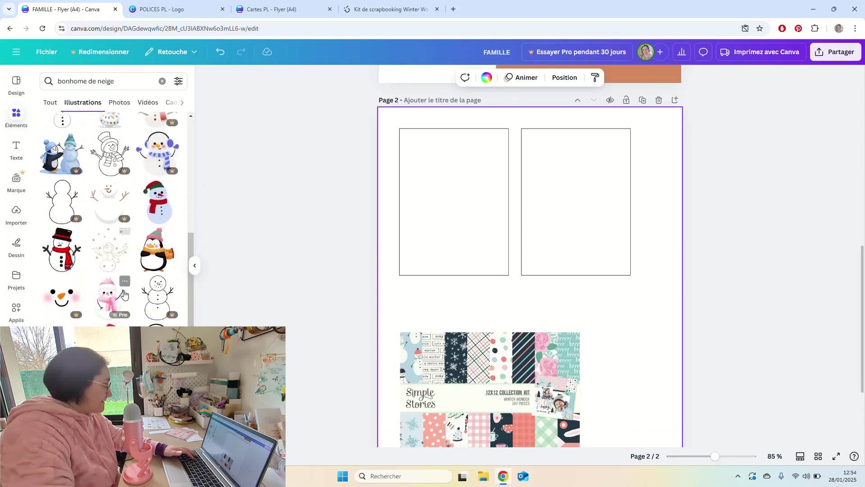
scroll(125, 293, down, 10)
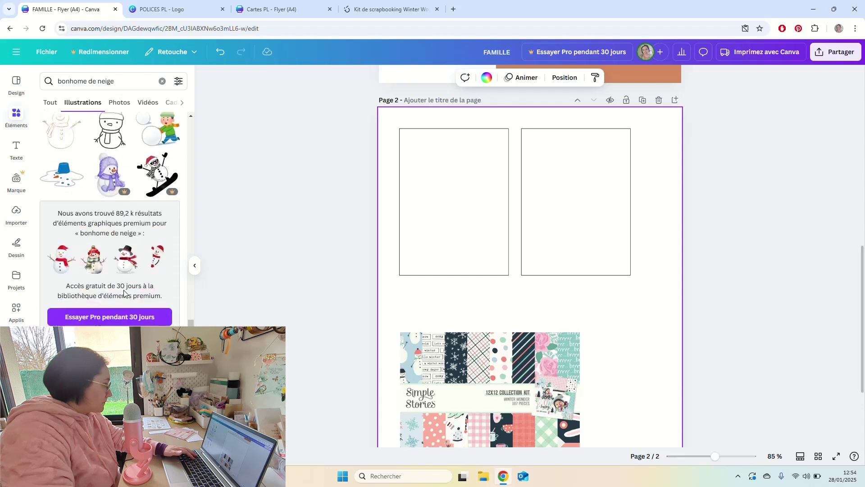
scroll(124, 294, down, 1)
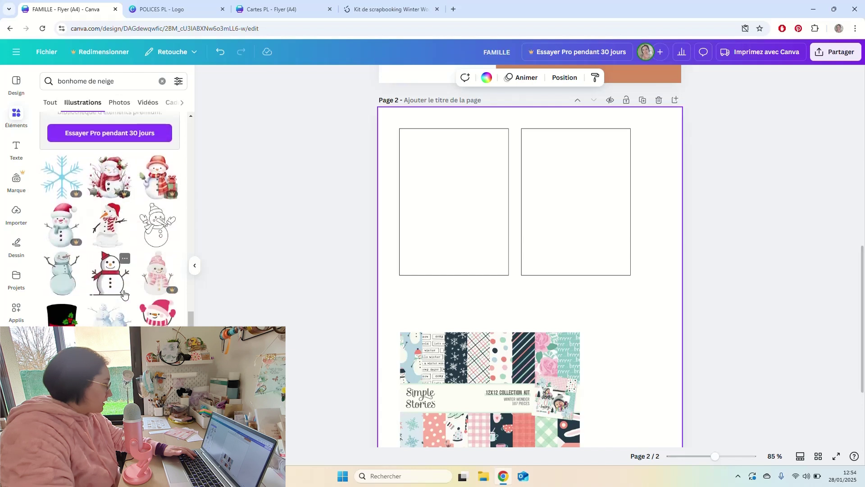
scroll(124, 293, down, 4)
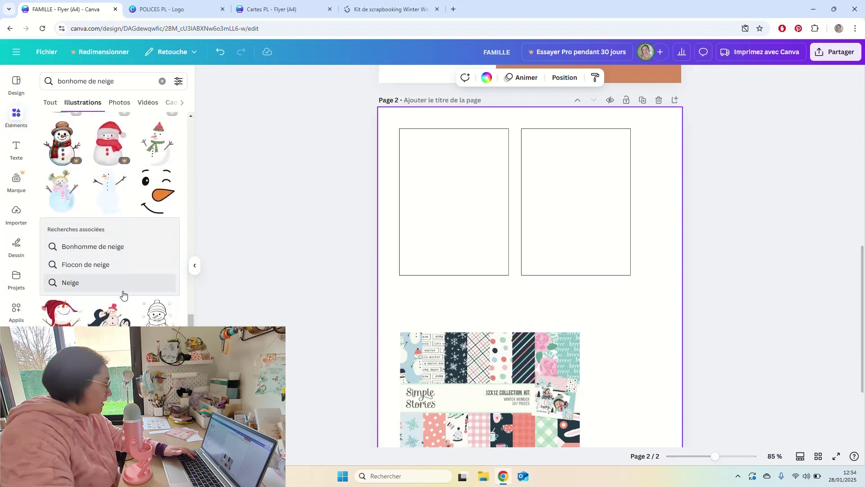
Try the stick-arm snowman on page 2, delete it, and keep browsing the snowman results.
click(110, 191)
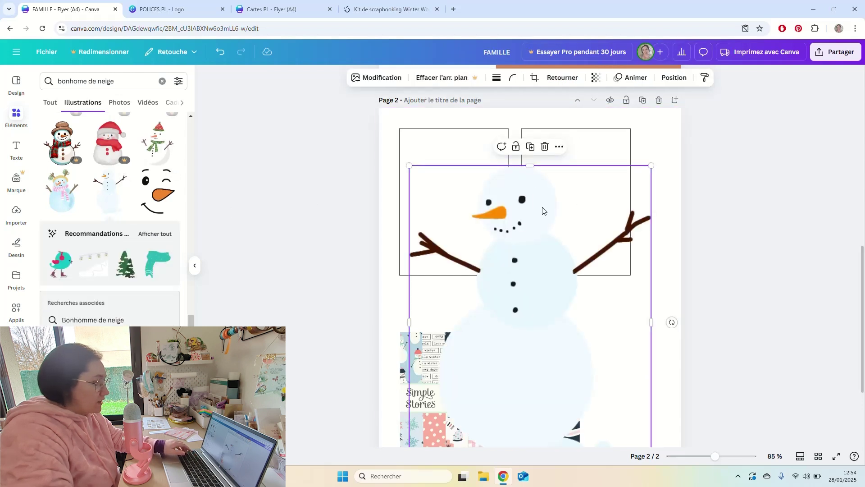
click(535, 251)
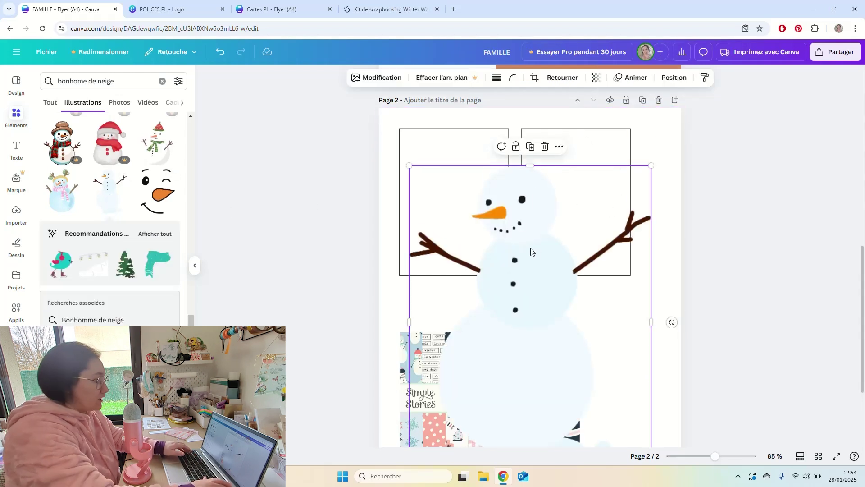
key(Delete)
scroll(137, 301, down, 2)
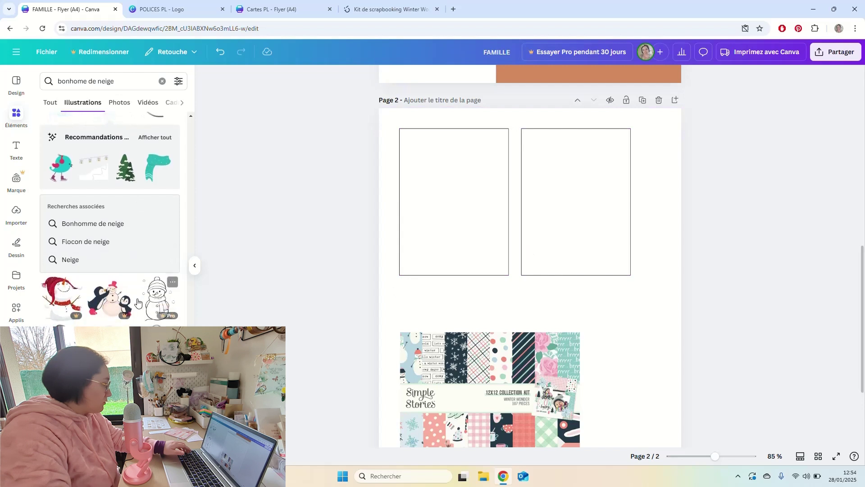
scroll(136, 302, down, 6)
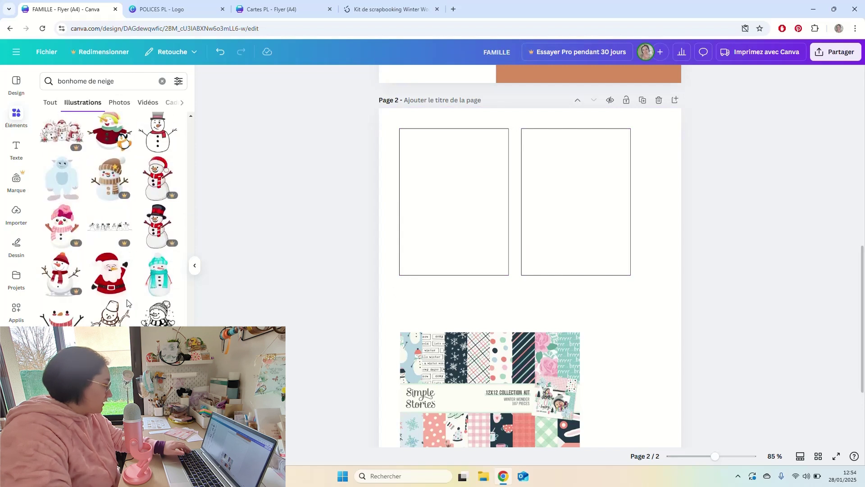
scroll(127, 303, down, 4)
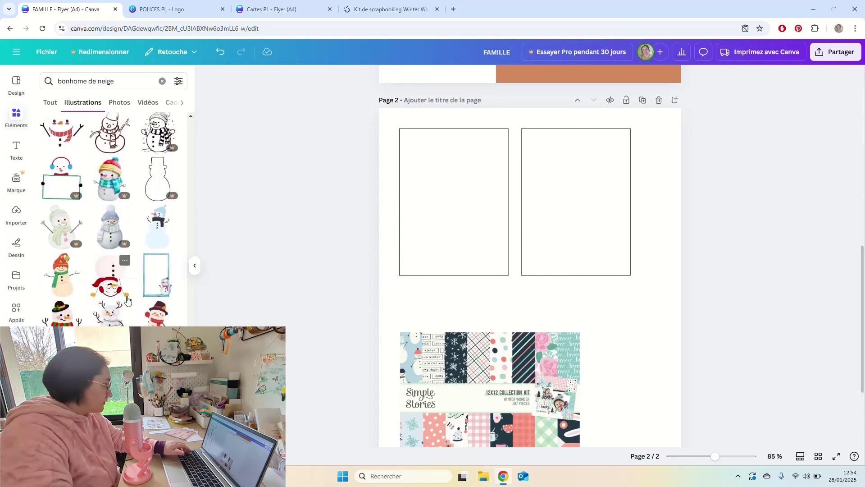
scroll(127, 300, down, 4)
scroll(131, 275, up, 10)
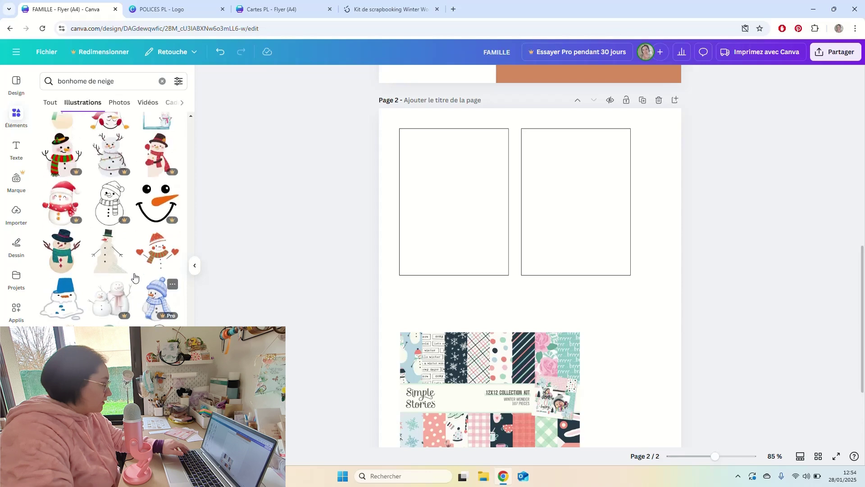
click(121, 81)
Search 'fleur' and fit a shrunken pink watercolour flower centred in the left card frame.
text(fleur)
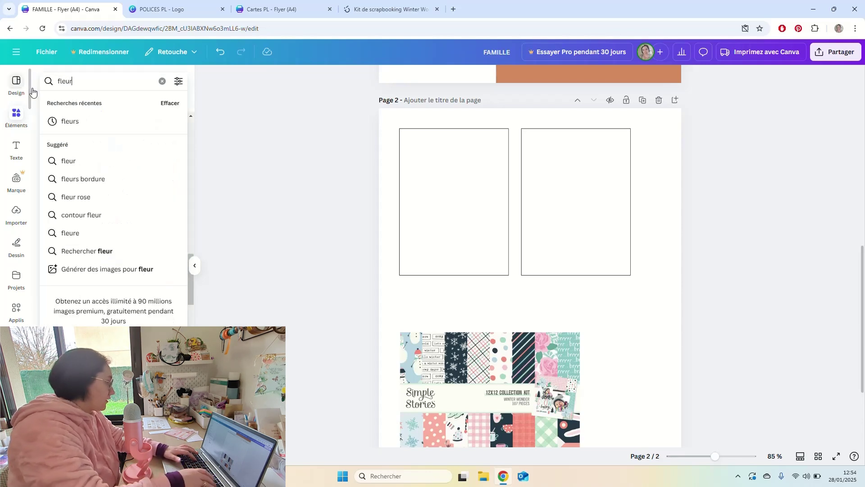
key(Return)
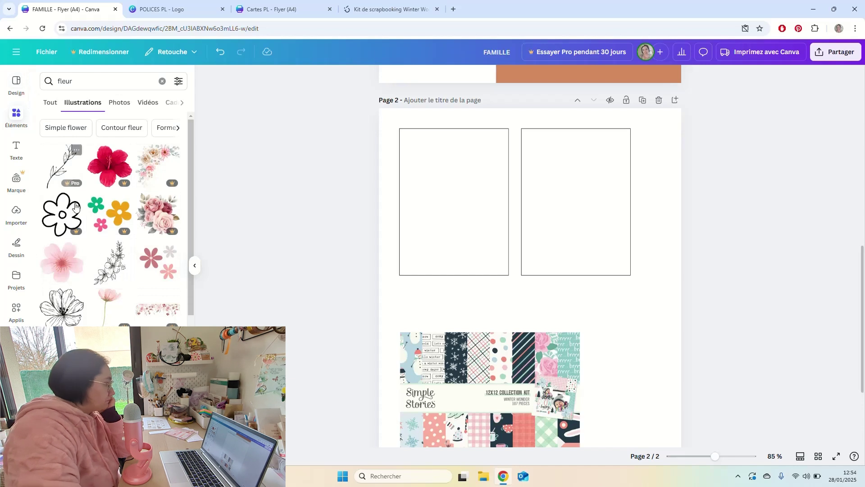
click(69, 269)
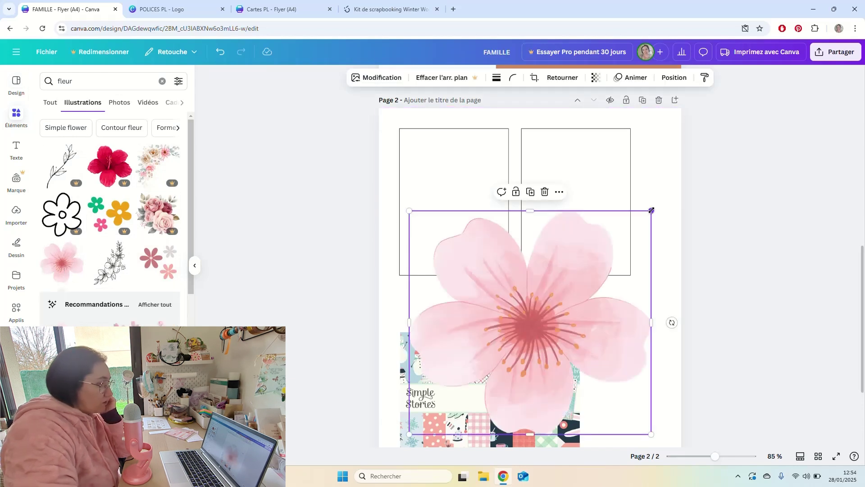
drag(651, 210, 545, 342)
drag(491, 373, 472, 198)
drag(521, 139, 484, 182)
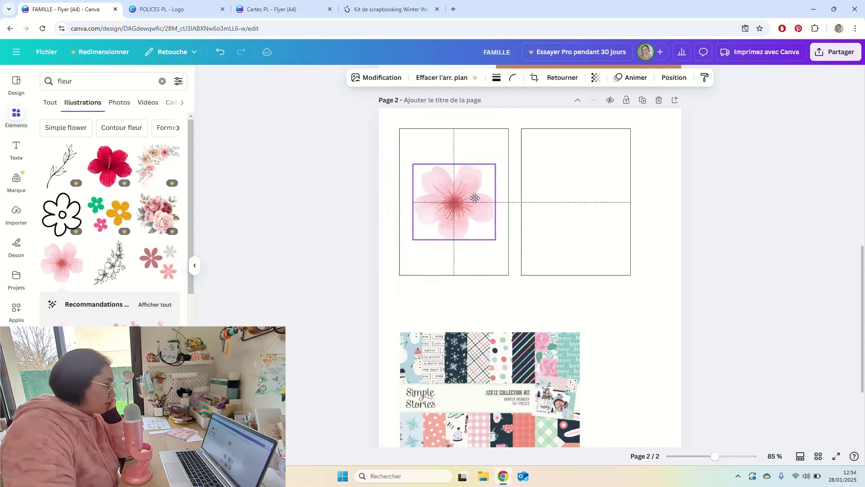
click(649, 189)
Browse all the recommended flower illustrations.
scroll(140, 320, down, 4)
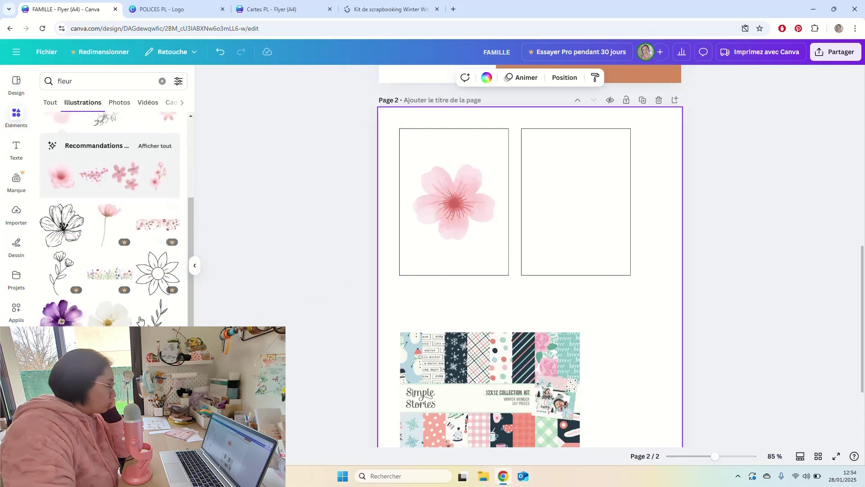
click(156, 124)
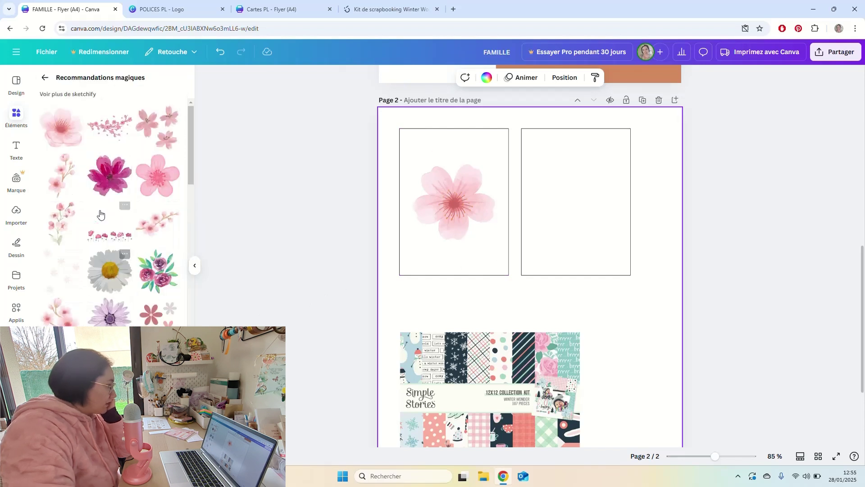
scroll(127, 255, down, 3)
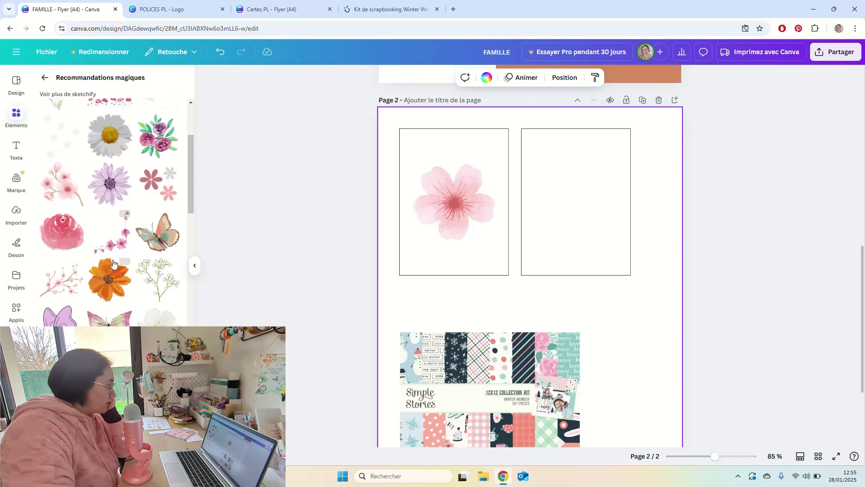
scroll(116, 263, down, 3)
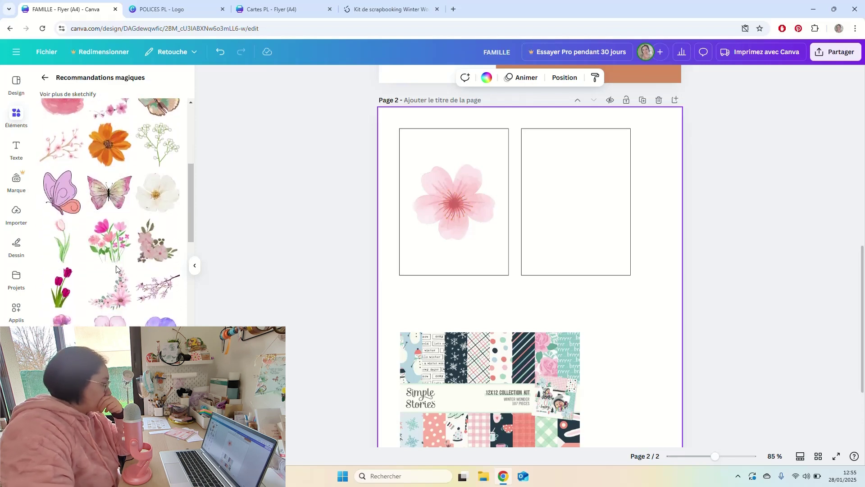
scroll(117, 269, down, 10)
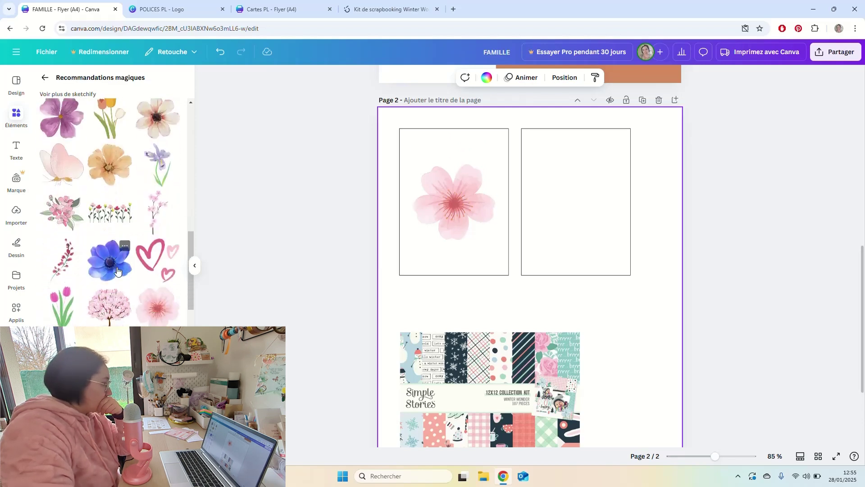
scroll(117, 271, up, 10)
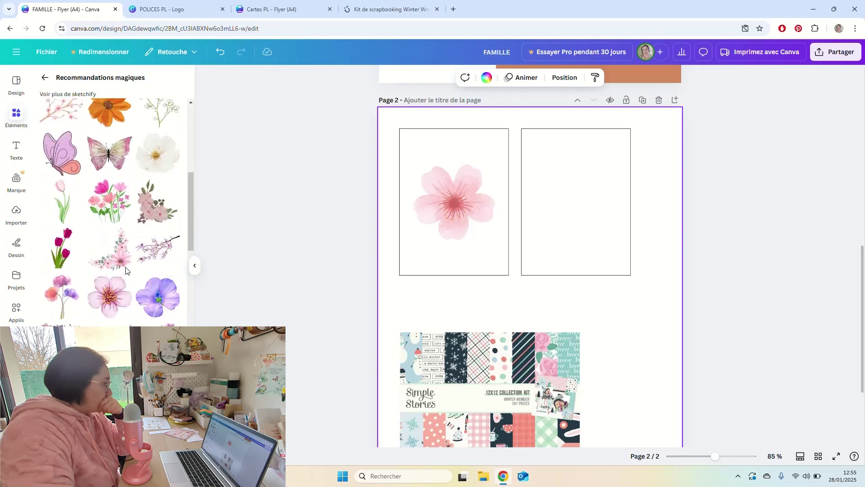
scroll(122, 266, up, 5)
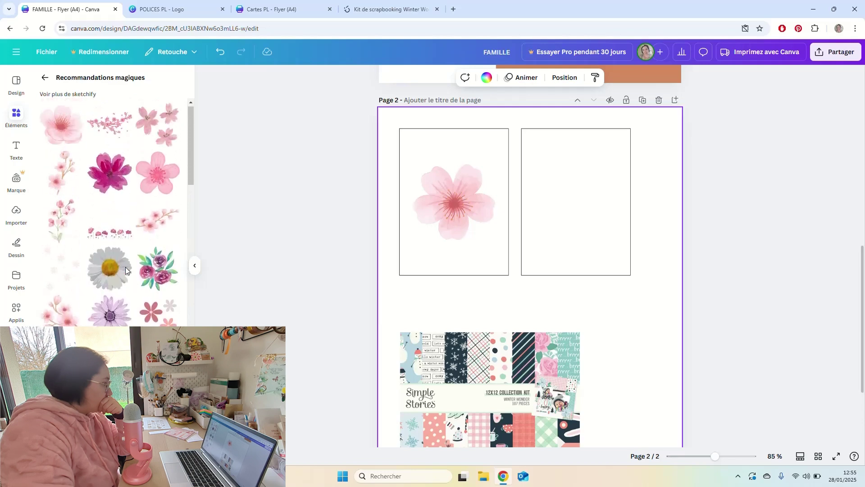
Search 'fleur baroque' and scroll through the results.
click(45, 79)
click(90, 82)
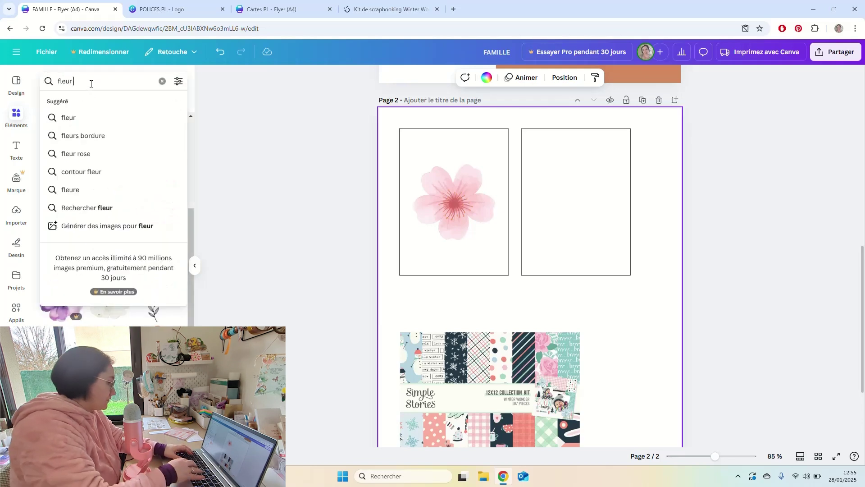
text(baroque)
key(Return)
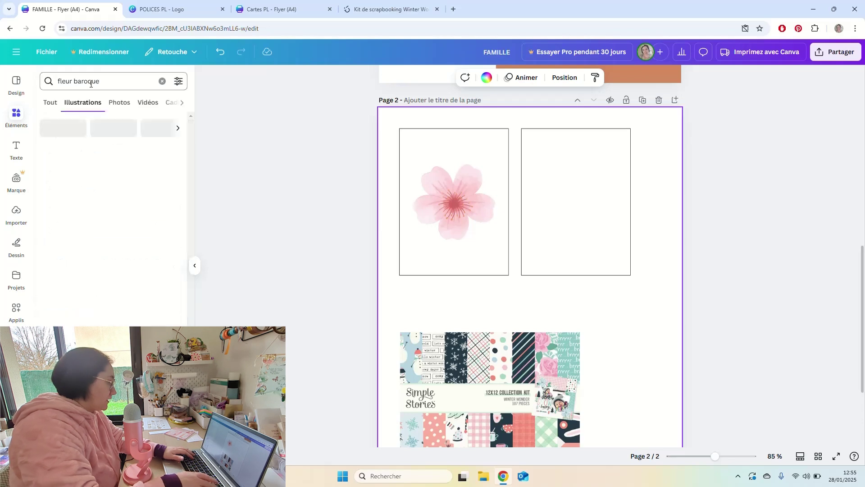
scroll(106, 241, down, 1)
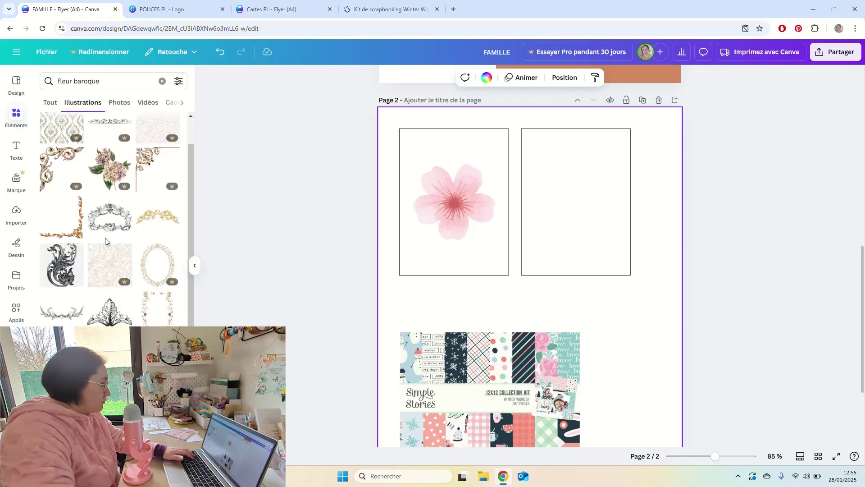
scroll(106, 239, down, 5)
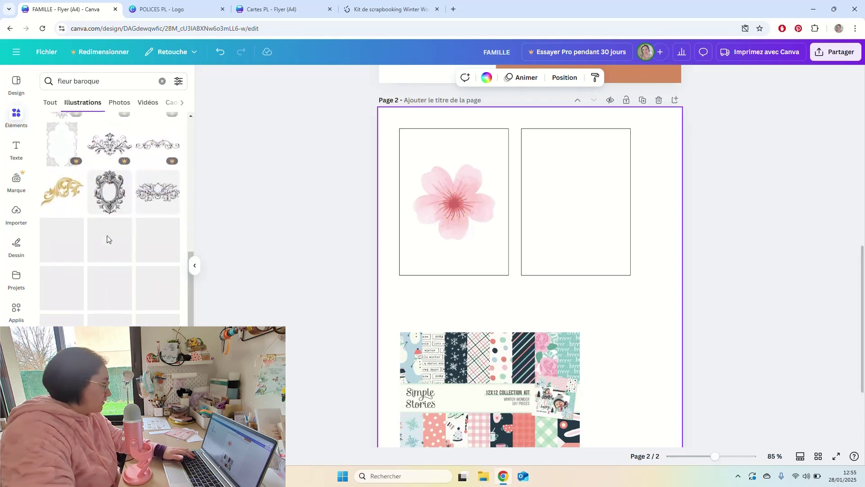
scroll(107, 234, down, 6)
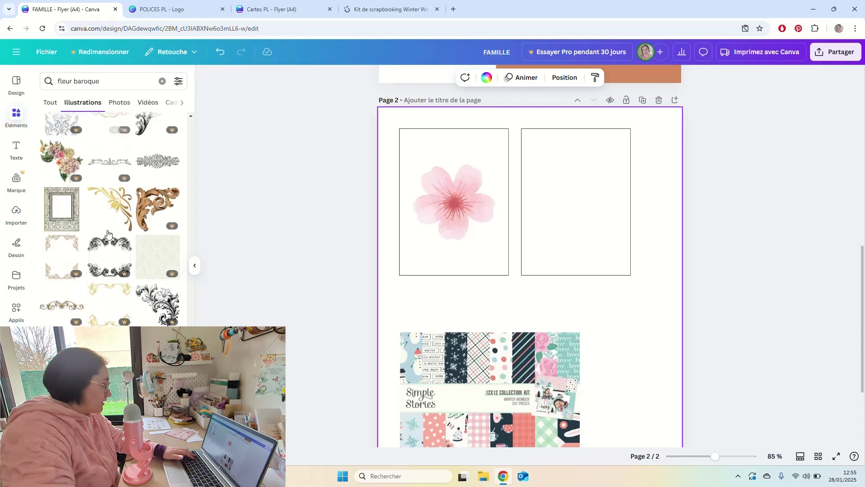
scroll(107, 233, down, 5)
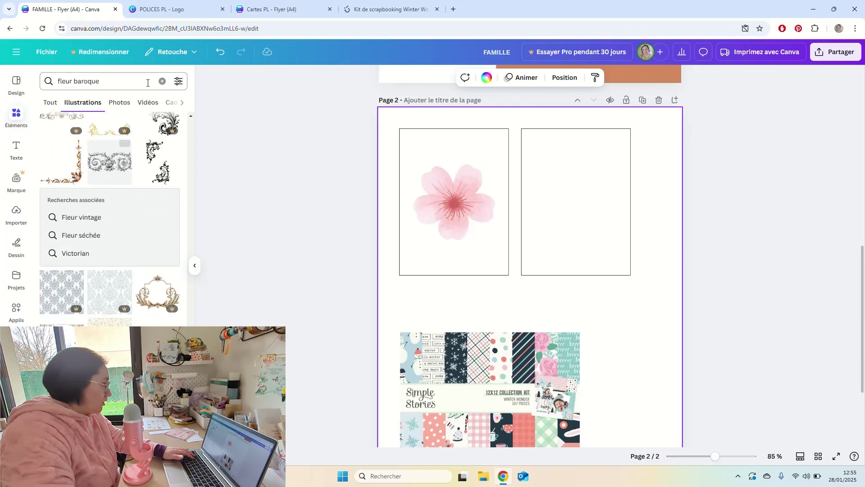
Add a floral corner illustration, shrink it and fit it into the right frame's top-left corner.
click(162, 81)
click(276, 160)
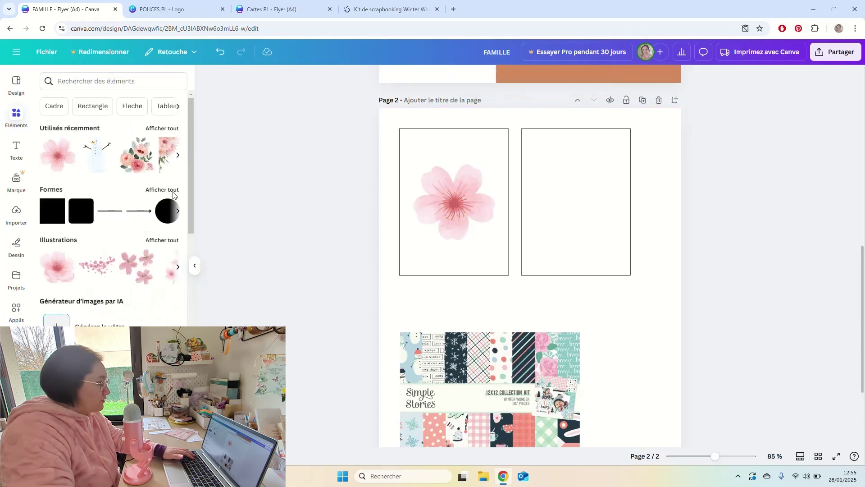
click(169, 150)
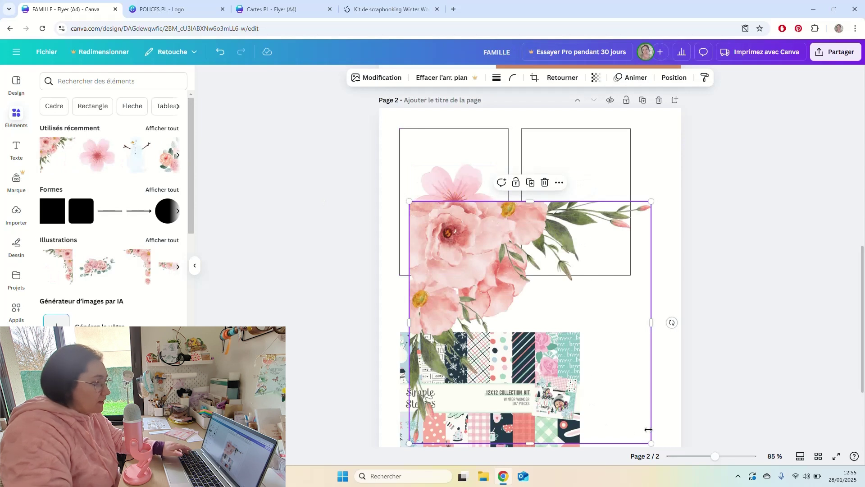
drag(648, 444, 522, 314)
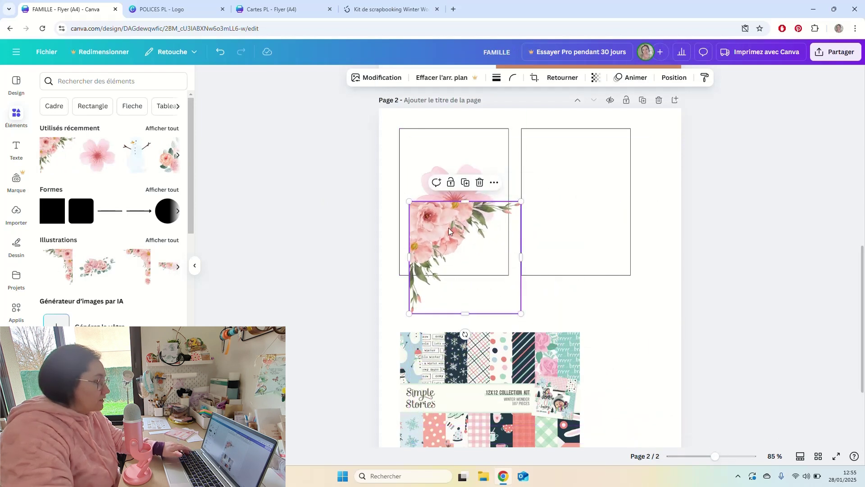
drag(448, 230, 561, 157)
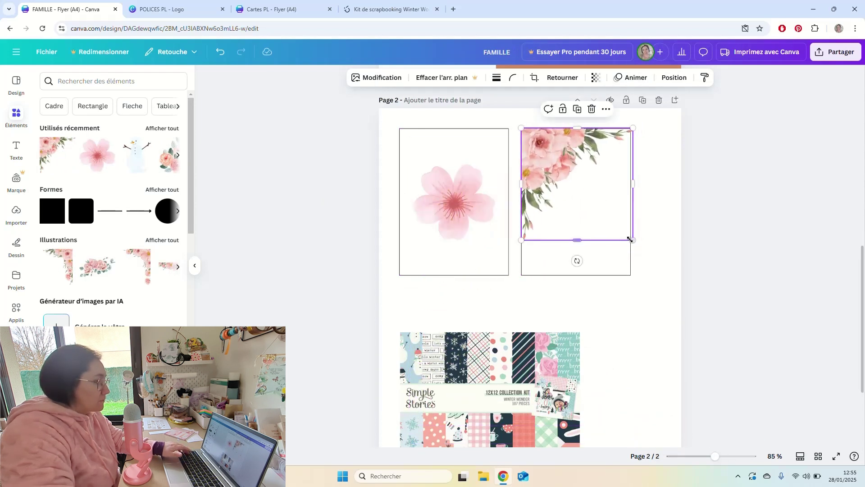
drag(630, 239, 626, 233)
click(641, 222)
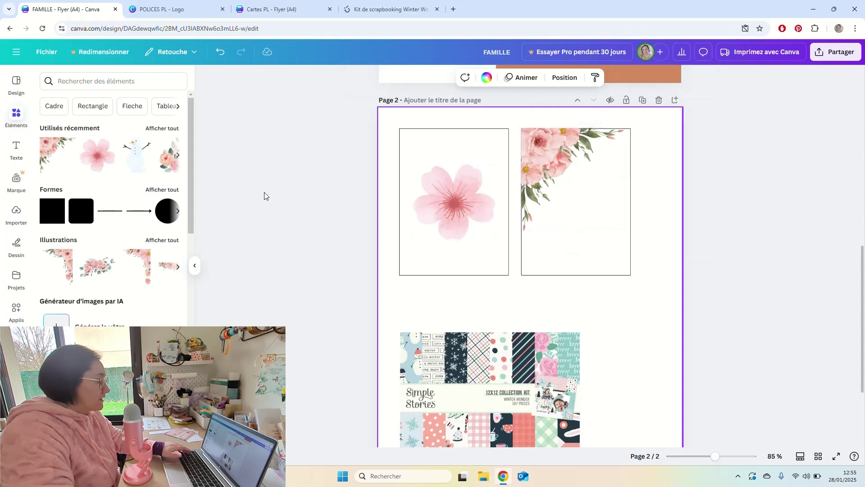
click(272, 9)
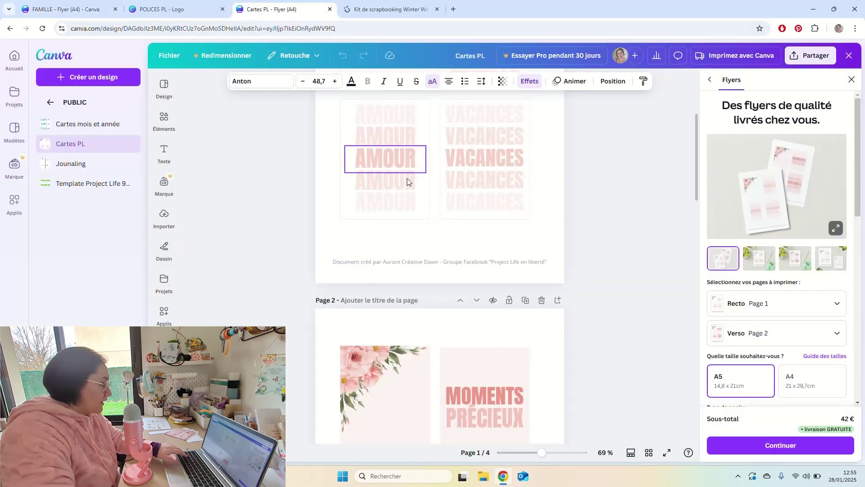
scroll(456, 241, down, 8)
scroll(455, 241, up, 5)
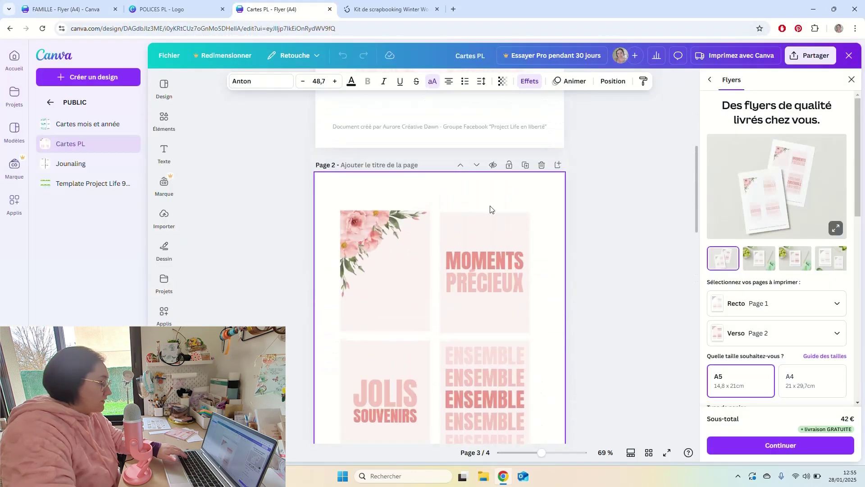
scroll(520, 247, down, 1)
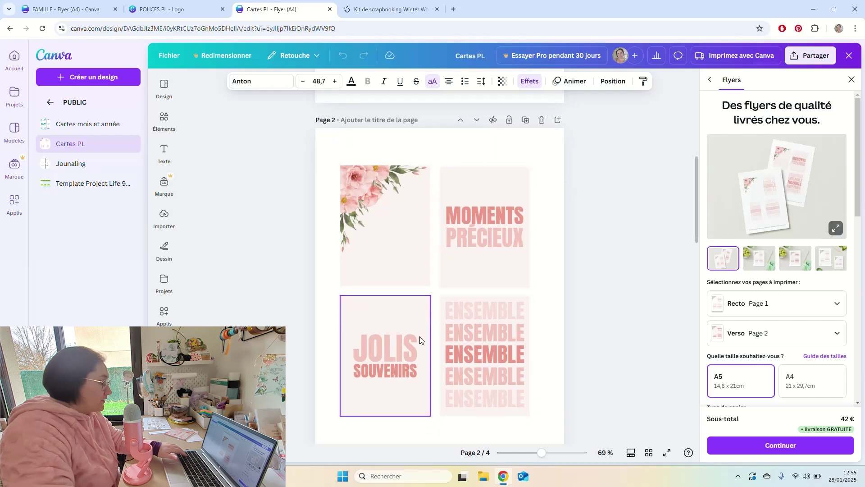
scroll(491, 318, down, 15)
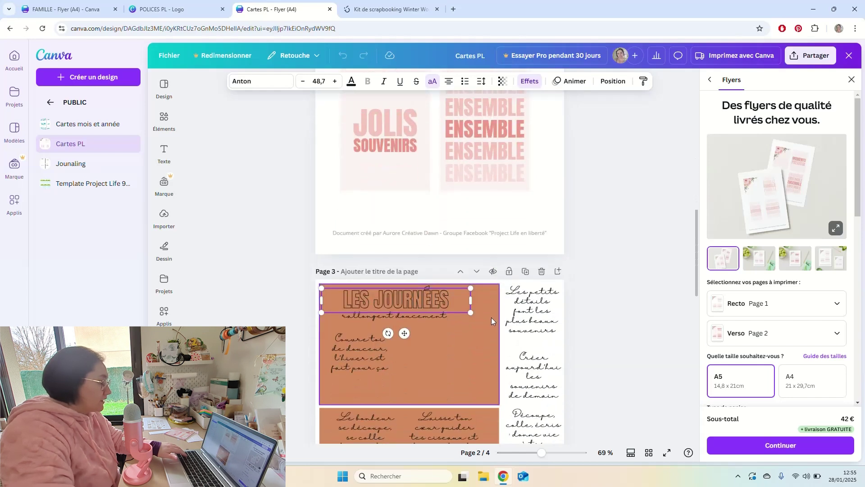
scroll(491, 318, down, 3)
scroll(489, 319, up, 12)
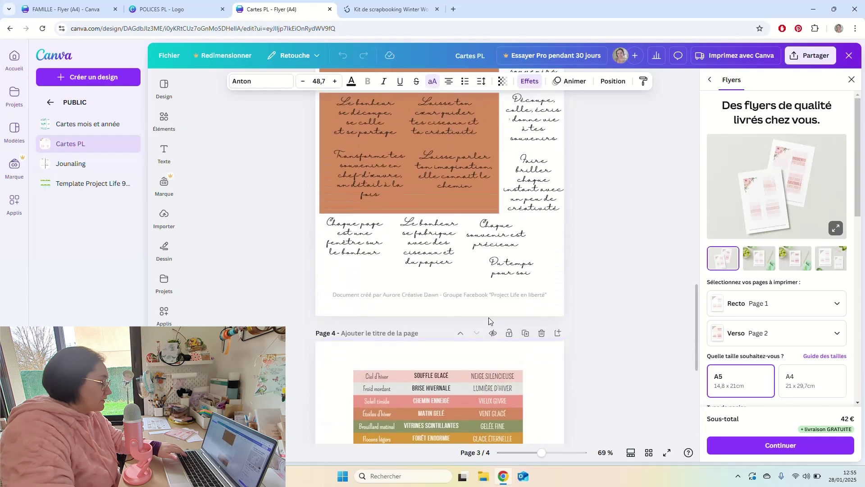
scroll(486, 320, up, 5)
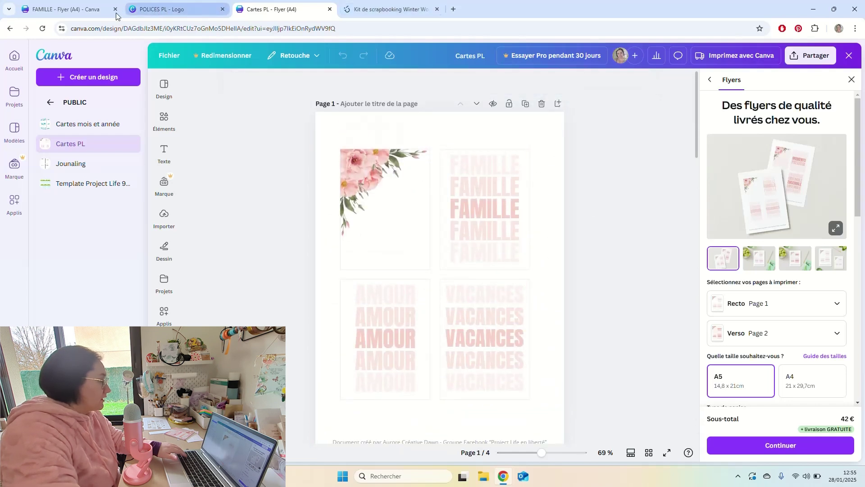
click(90, 9)
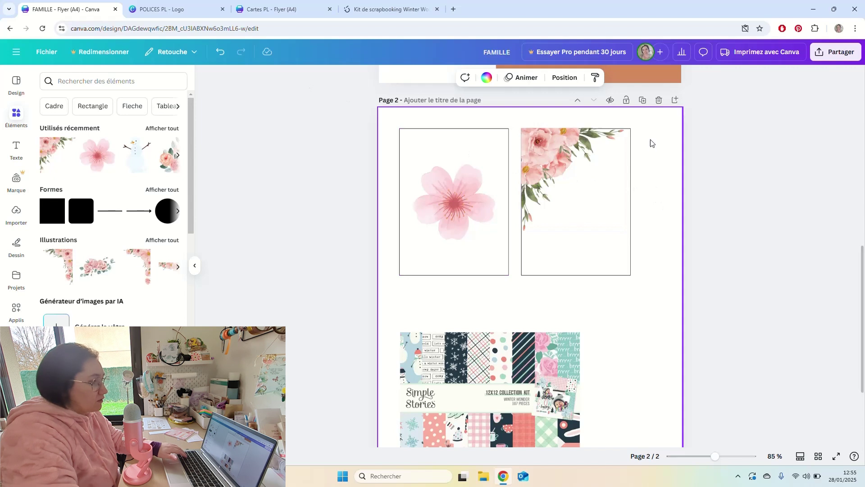
drag(650, 142, 654, 169)
click(558, 174)
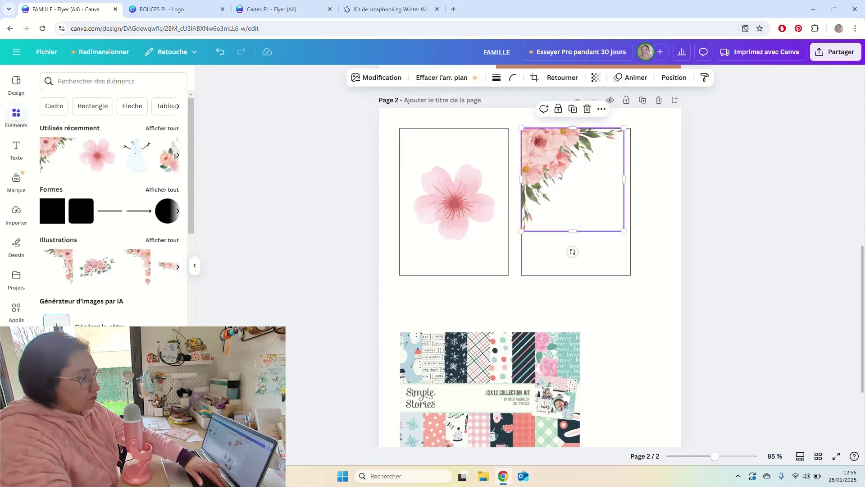
key(Delete)
click(492, 189)
key(Delete)
click(577, 183)
click(654, 169)
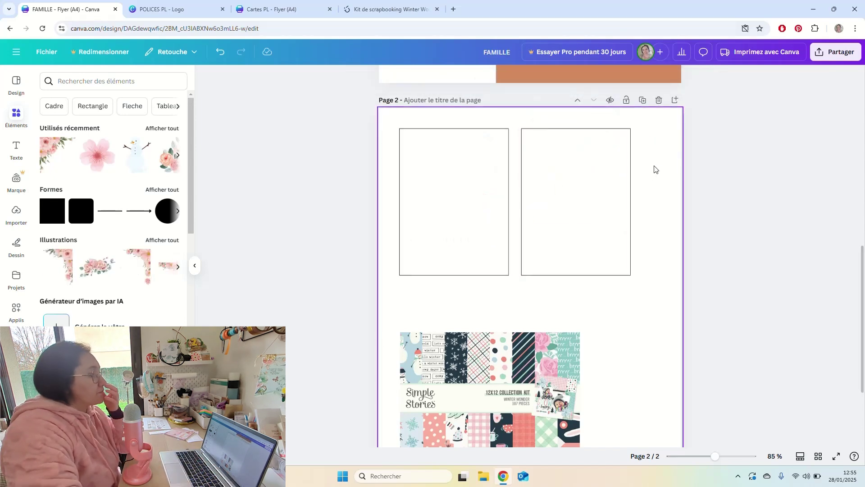
click(645, 168)
scroll(645, 213, down, 3)
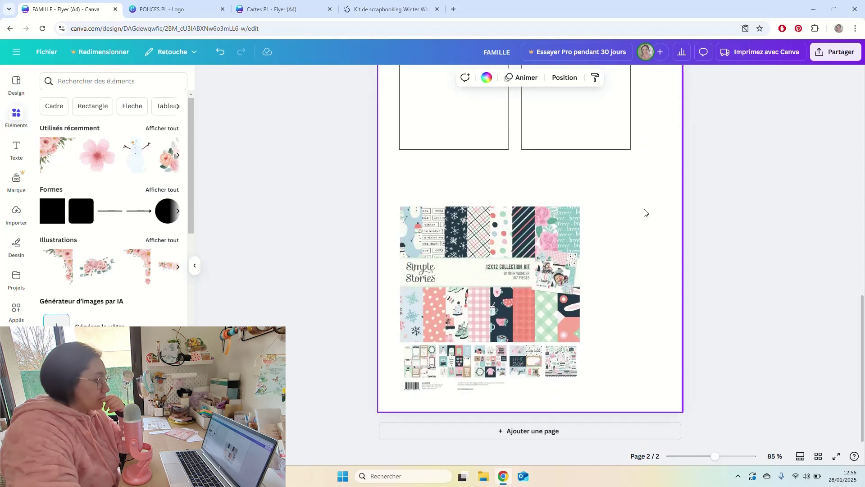
scroll(644, 212, up, 2)
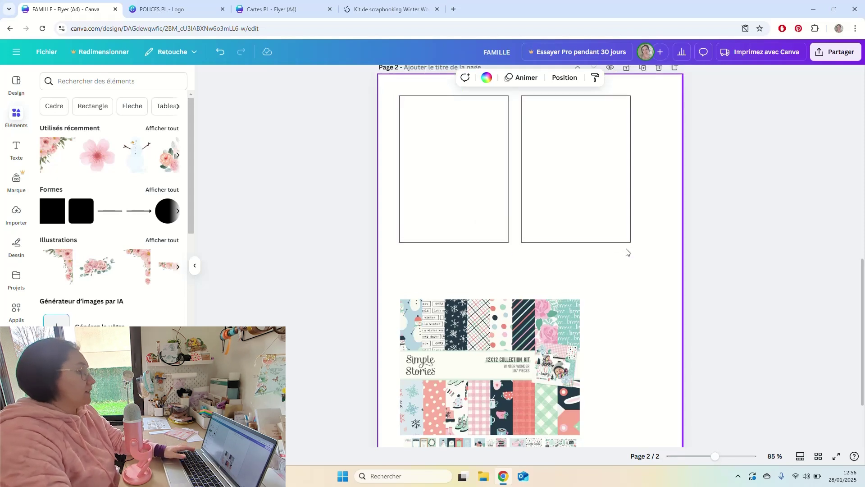
scroll(626, 250, up, 8)
scroll(625, 252, up, 1)
Move the kit image up over the FAMILLE area and shift the brown rectangle left beneath it.
drag(562, 279, 540, 141)
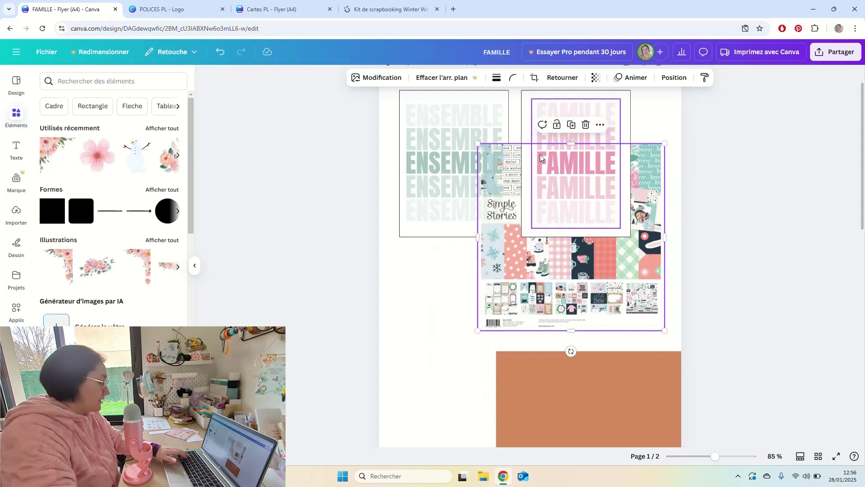
drag(541, 180, 538, 153)
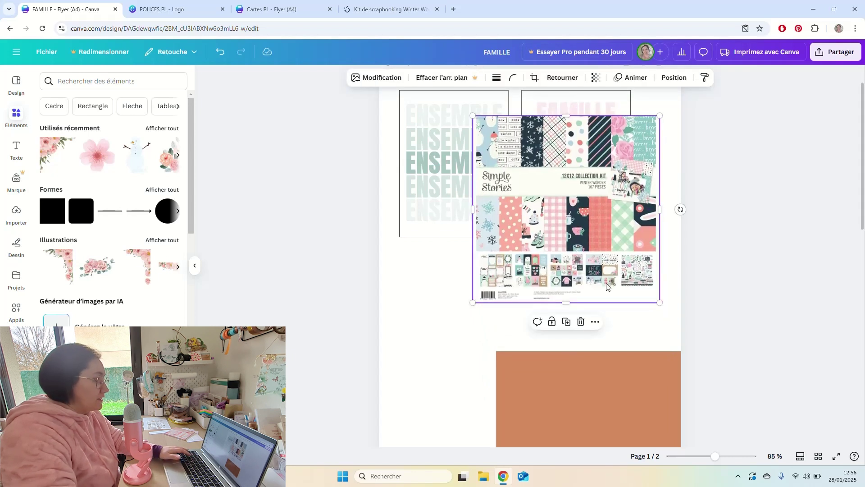
scroll(603, 283, down, 3)
click(602, 284)
drag(602, 284, 498, 237)
Recolour the brown rectangle sage green after trying off-white and light pink fills.
scroll(586, 253, up, 3)
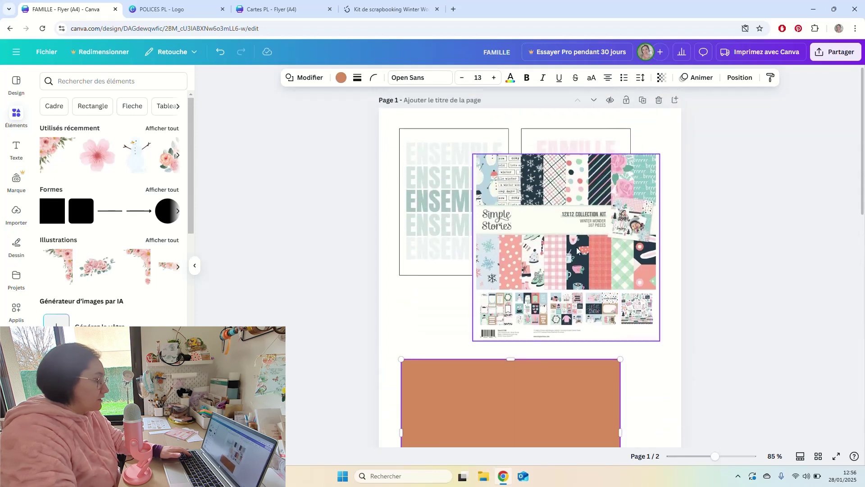
scroll(569, 230, down, 1)
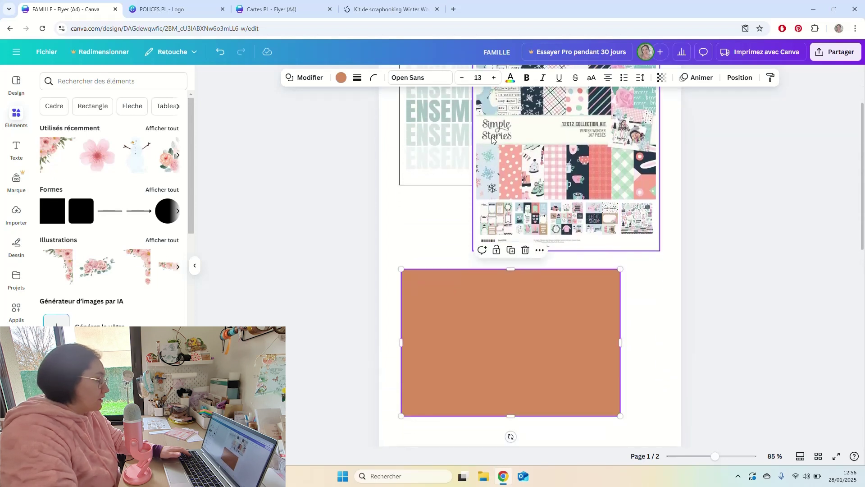
click(341, 78)
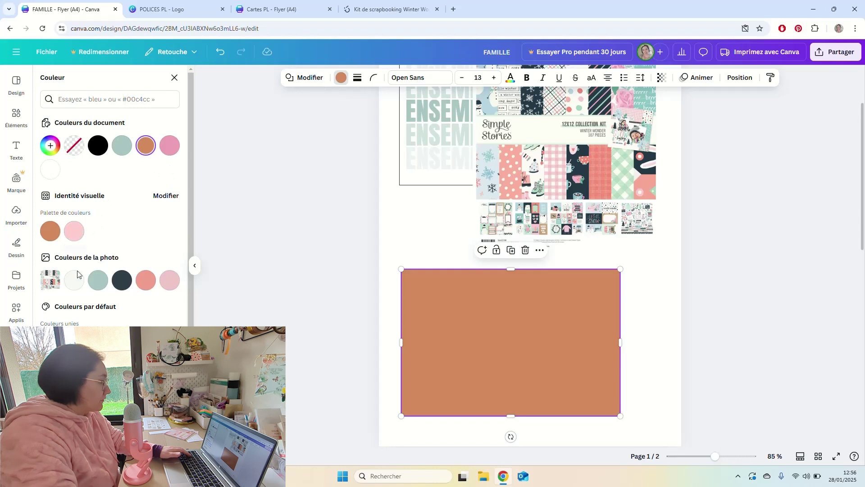
click(75, 281)
click(94, 283)
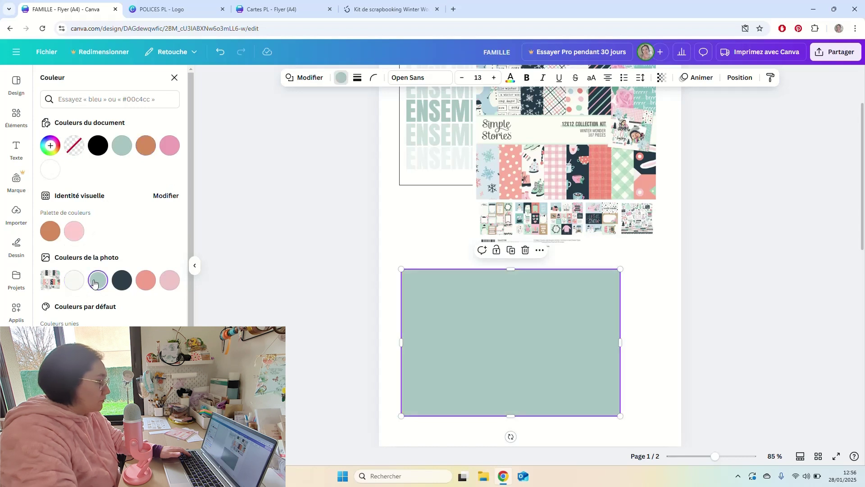
click(169, 283)
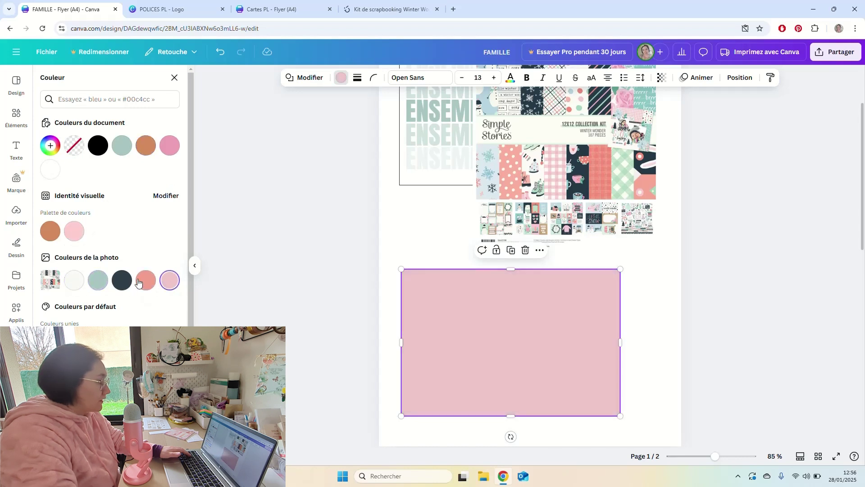
click(105, 282)
click(376, 255)
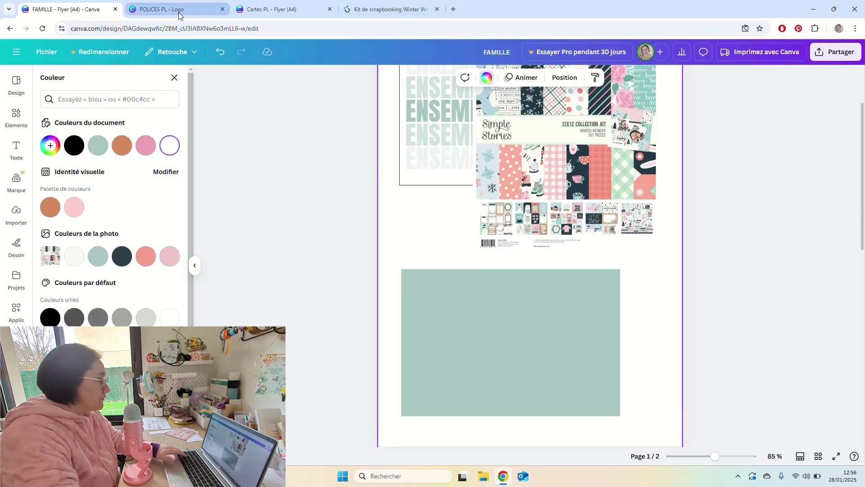
Copy the 'Couvre toi de douceur, l'hiver est fait pour ça' quote from Cartes PL page 3, then return to FAMILLE.
click(258, 10)
scroll(564, 306, down, 15)
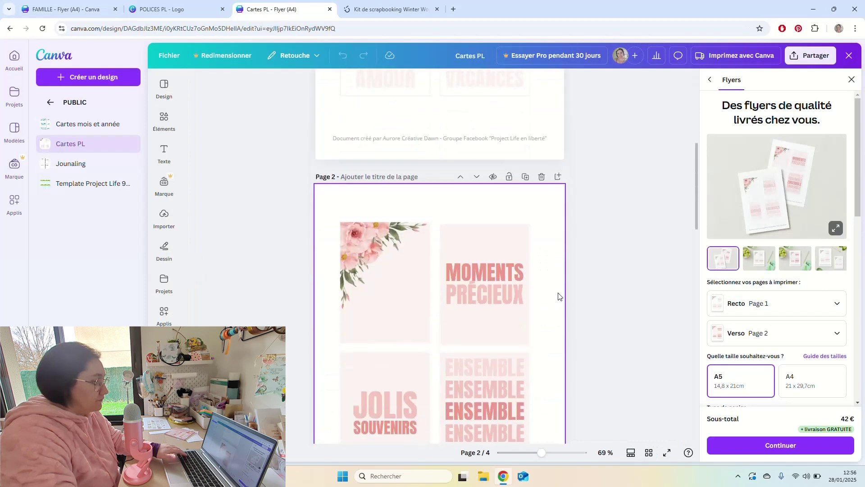
scroll(558, 293, down, 5)
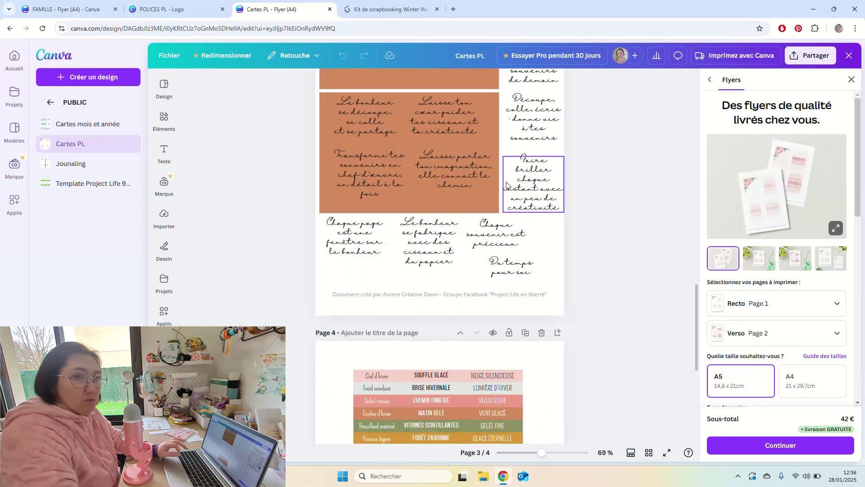
scroll(507, 186, up, 3)
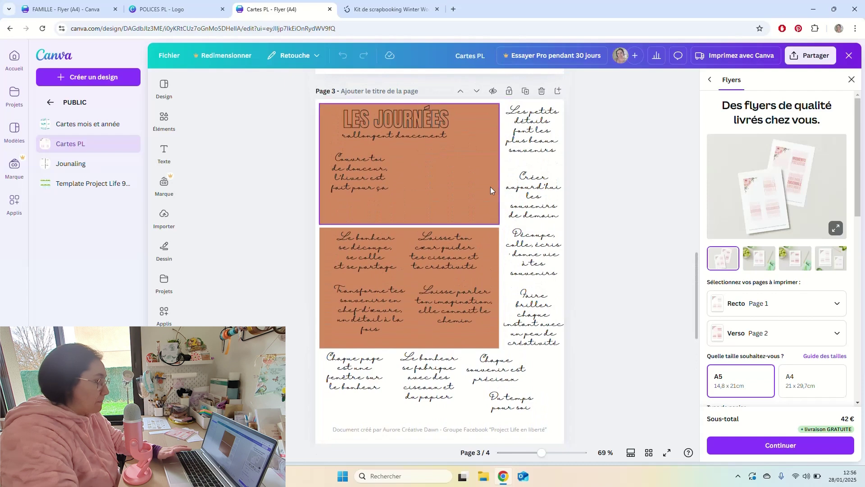
click(366, 185)
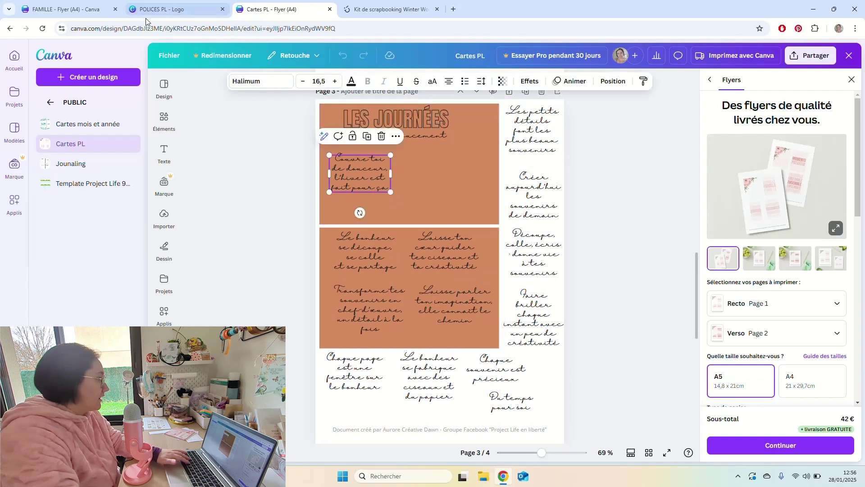
click(77, 10)
Paste the quote into the sage rectangle, widen it to two lines and centre it vertically.
click(522, 270)
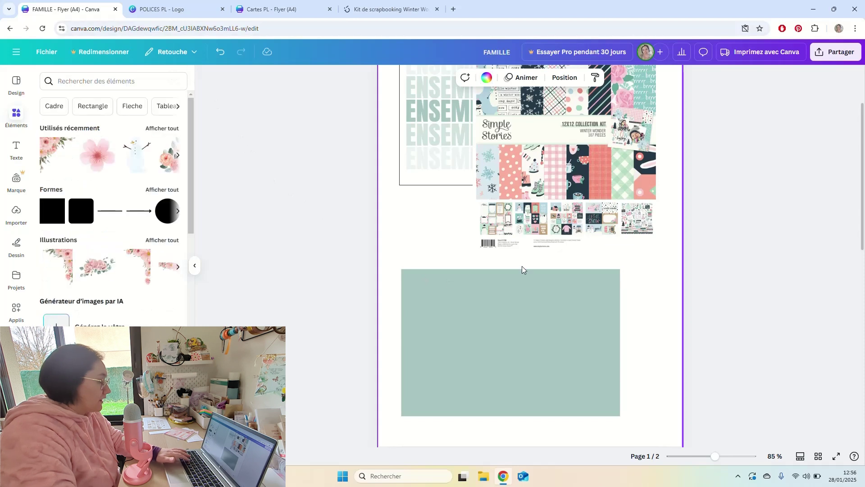
key(ctrl+v)
drag(456, 118, 560, 373)
drag(562, 331, 607, 315)
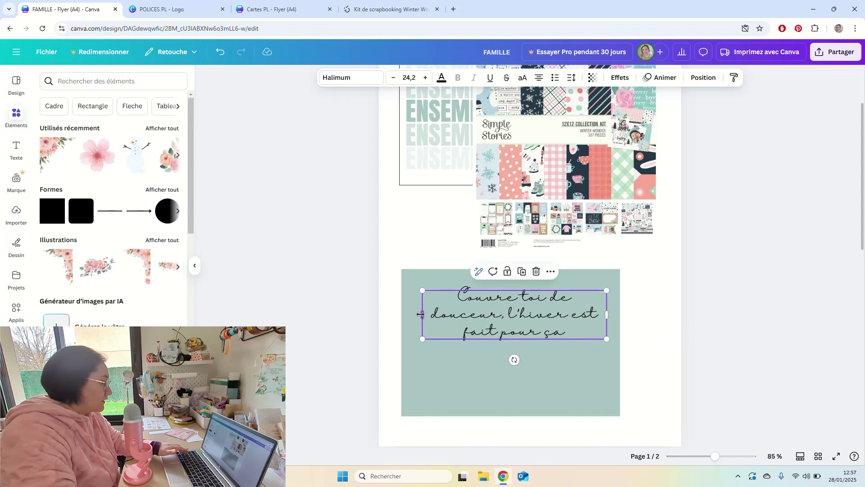
drag(420, 314, 409, 314)
double_click(542, 306)
click(652, 295)
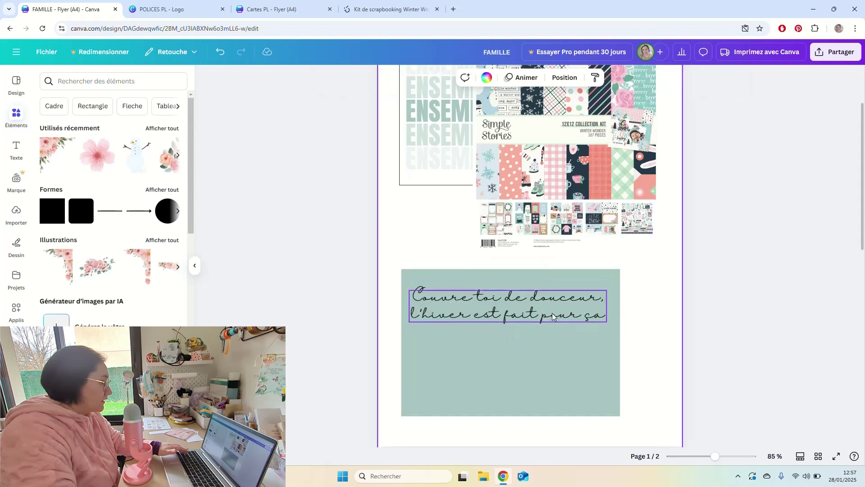
drag(553, 317, 553, 356)
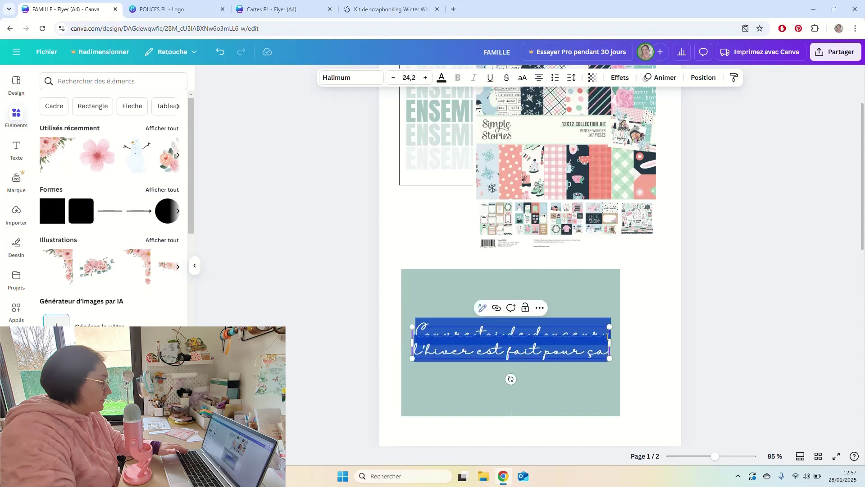
click(649, 293)
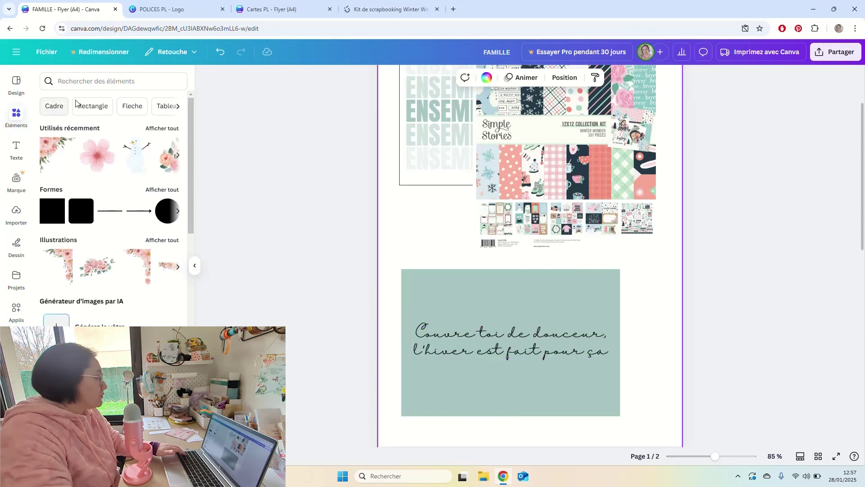
click(91, 82)
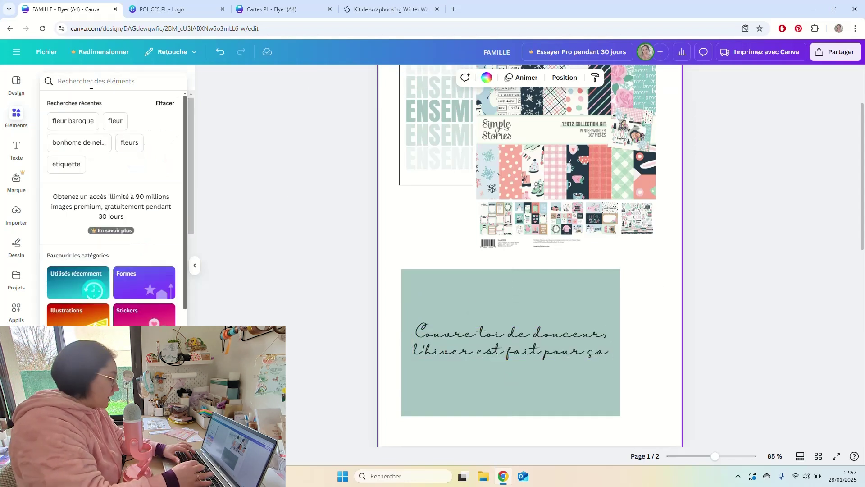
Add the black 'flocon' snowflake illustration above the quote, shrunk to about 49 × 48, ready to recolour.
text(flocon)
key(Return)
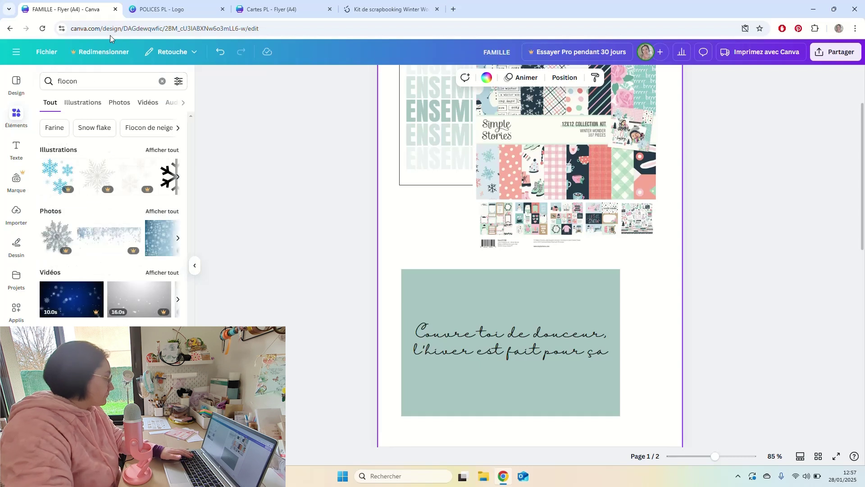
click(161, 151)
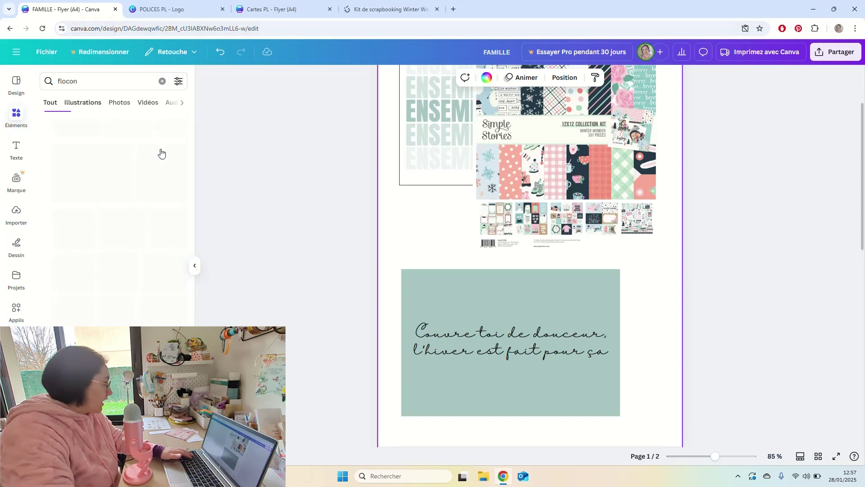
scroll(171, 227, down, 1)
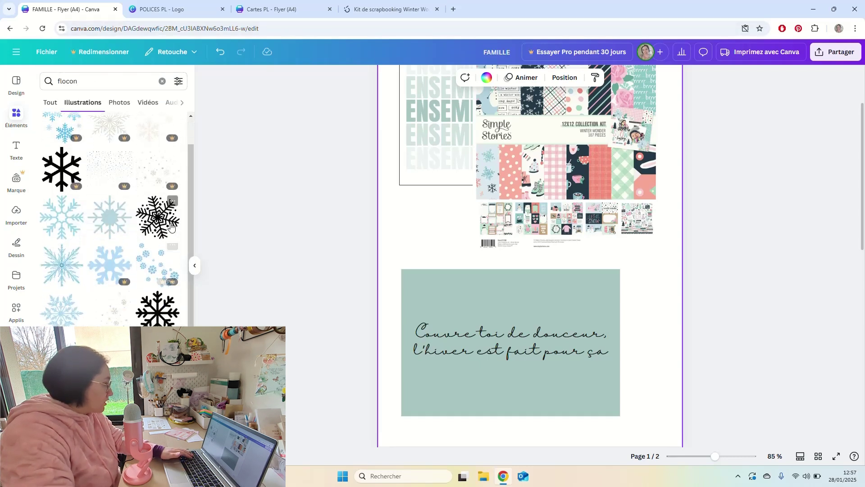
click(163, 221)
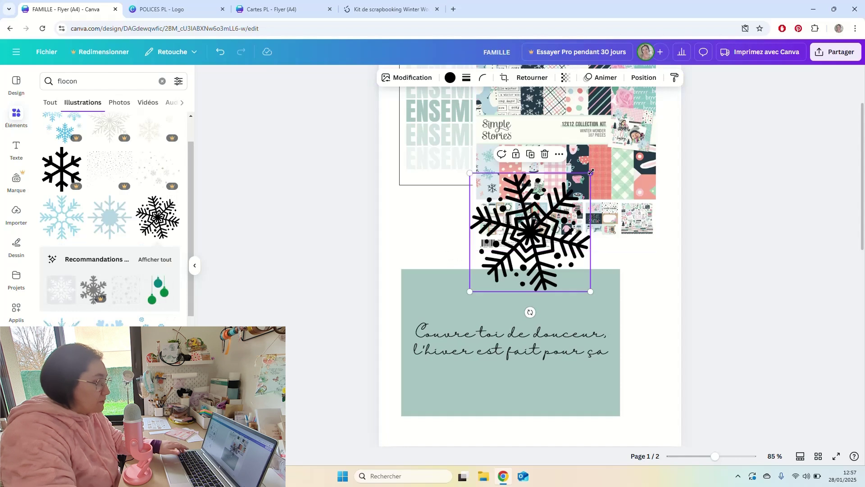
drag(588, 174, 467, 281)
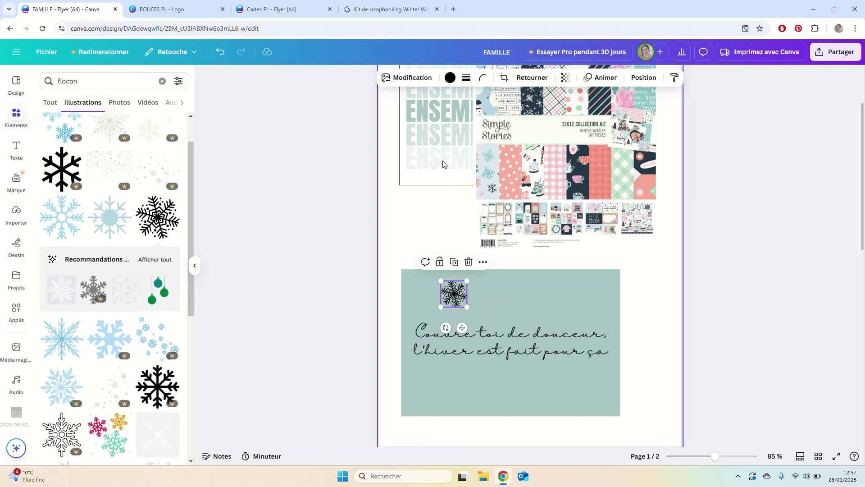
click(449, 78)
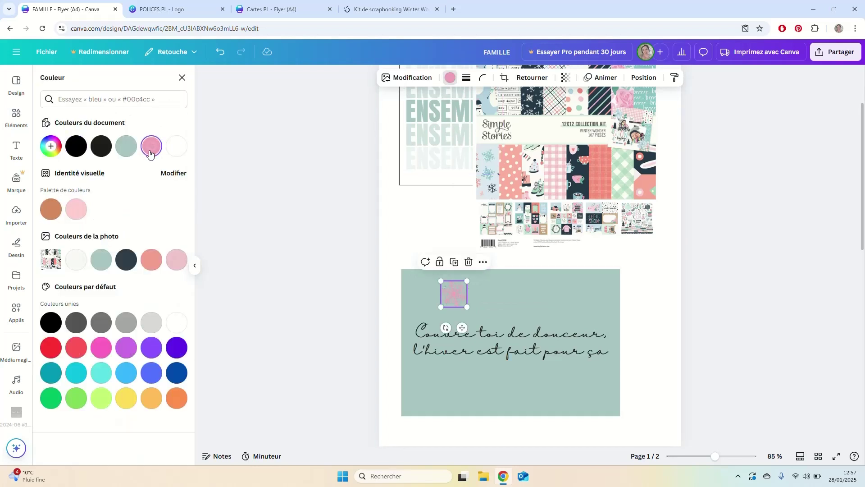
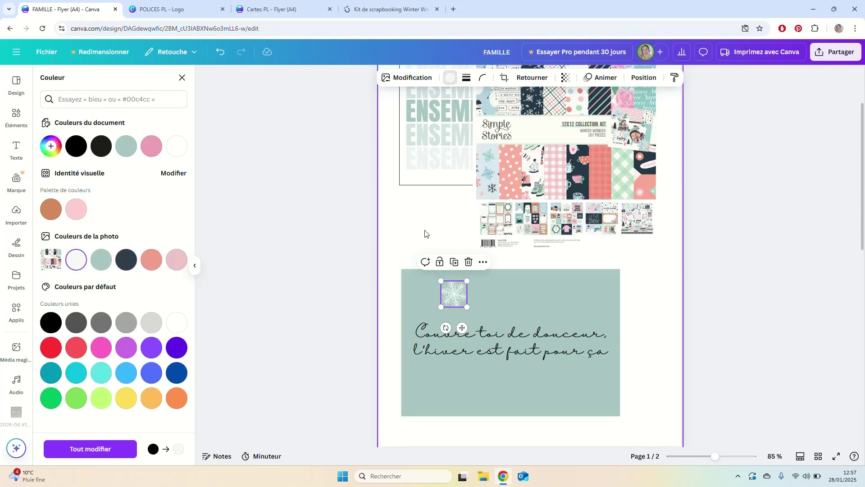
Lower the small snowflake, paste a duplicate, and set the quote text to white.
drag(459, 299, 584, 390)
key(ctrl+v)
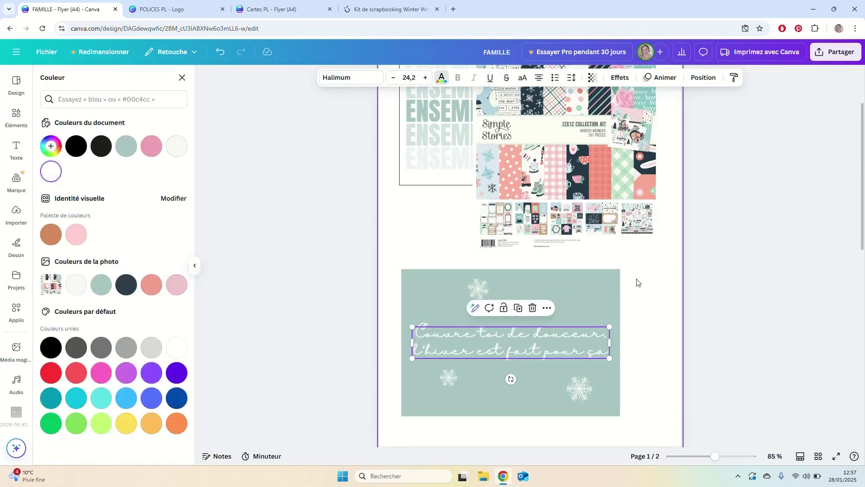
click(655, 300)
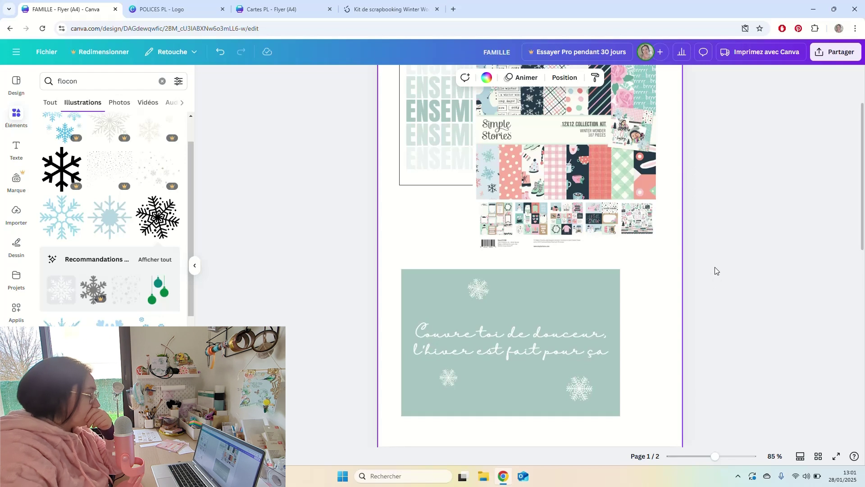
scroll(653, 262, down, 3)
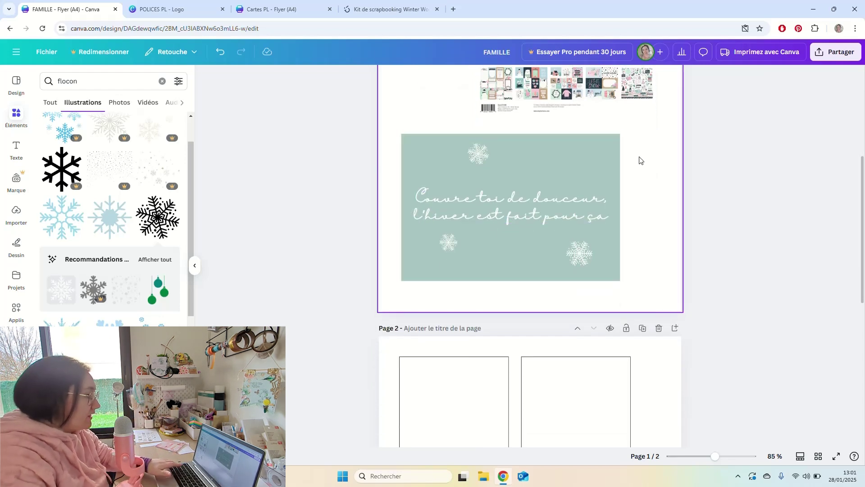
click(574, 199)
scroll(567, 196, up, 5)
Colour the top, bottom-left and bottom-right snowflakes dark grey and lower the small one.
click(430, 126)
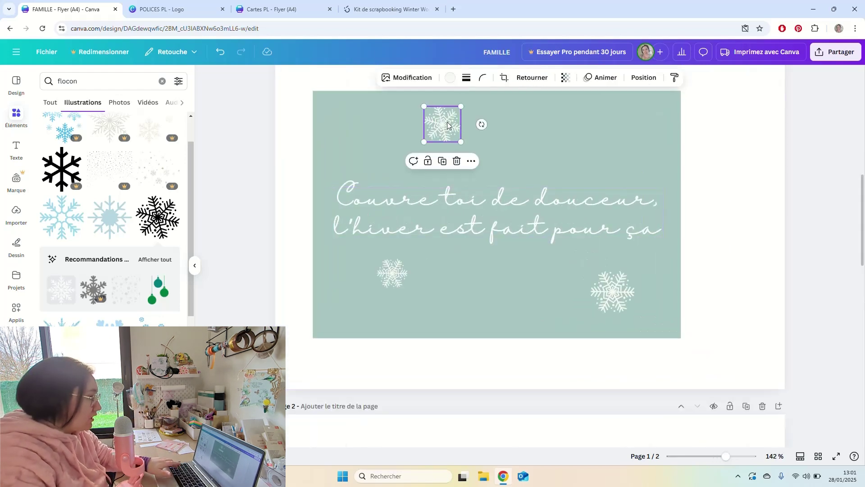
shift+click(390, 283)
shift+click(616, 287)
shift+click(529, 214)
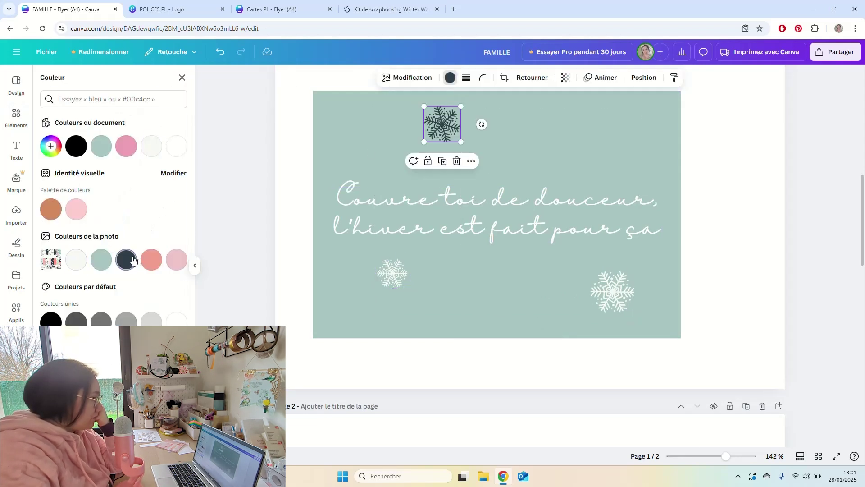
click(613, 290)
drag(361, 265, 358, 273)
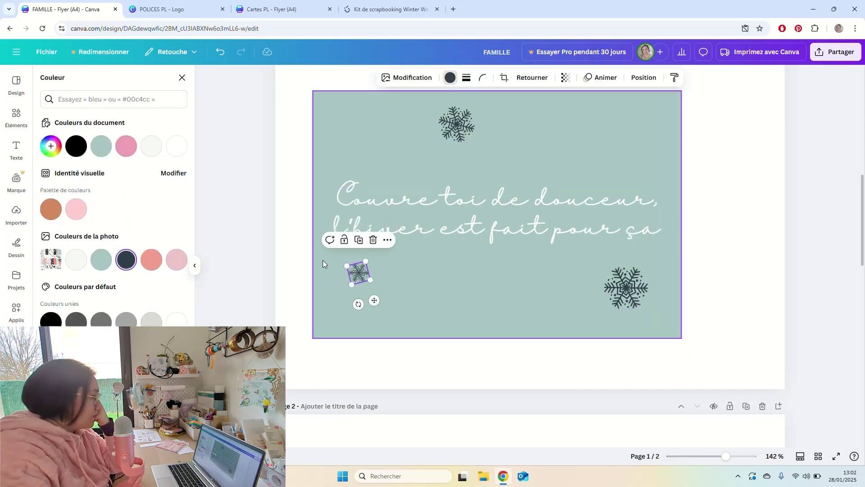
click(293, 215)
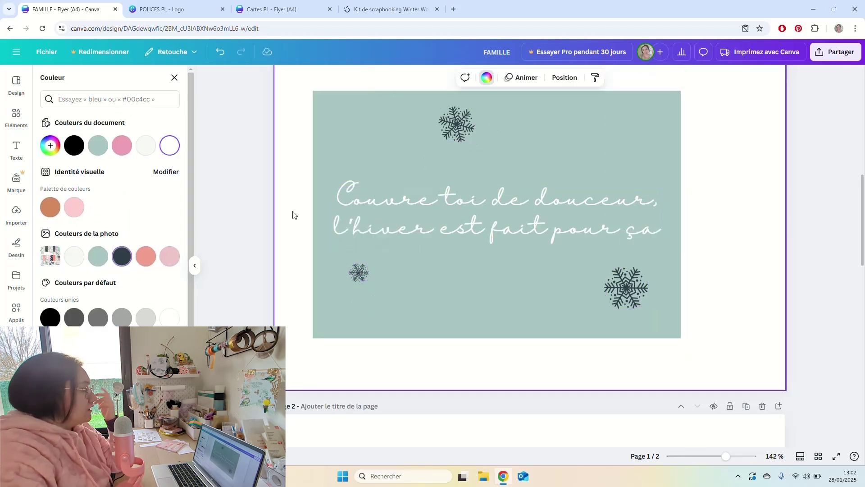
click(8, 121)
Search Éléments for 'feuillage blanc' and add a leafy branch illustration.
click(80, 81)
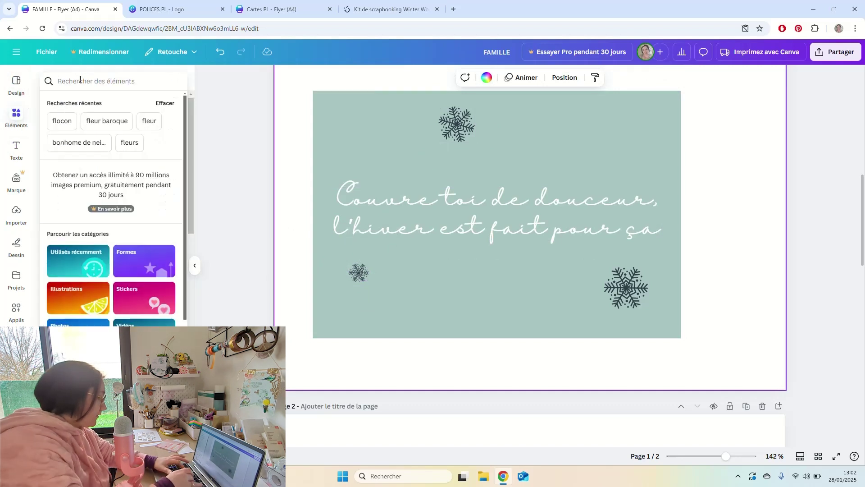
text(feuillage blanc)
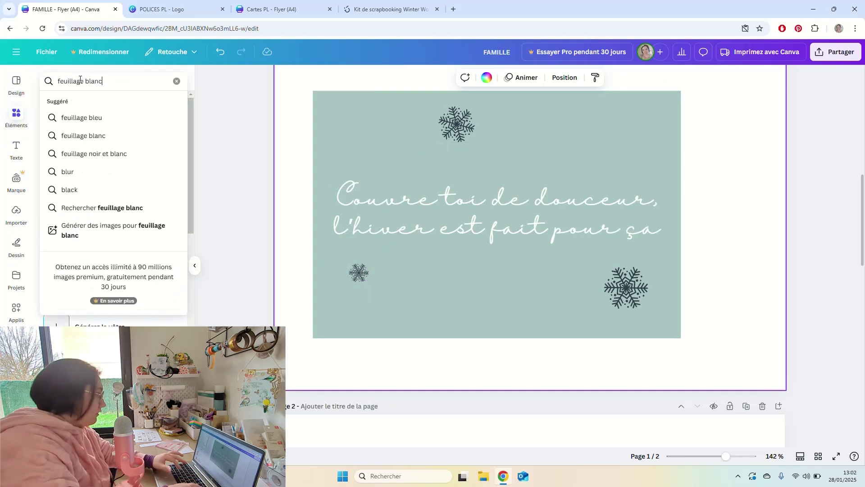
key(Return)
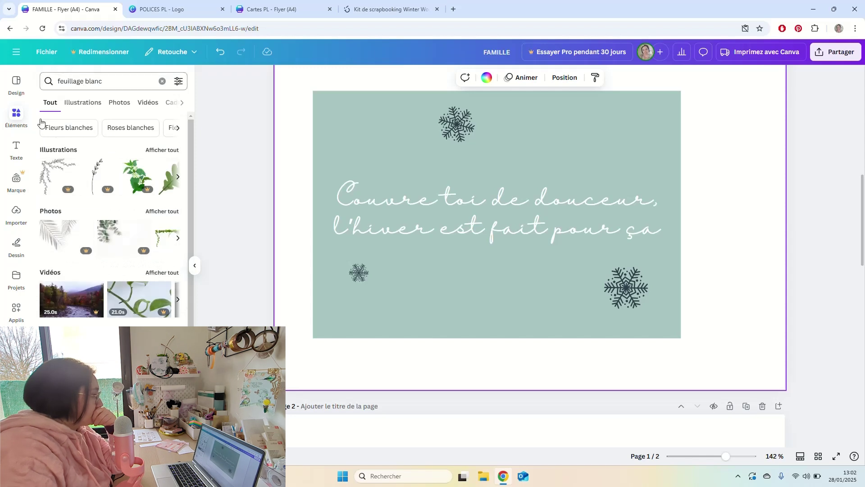
click(158, 150)
scroll(149, 261, down, 1)
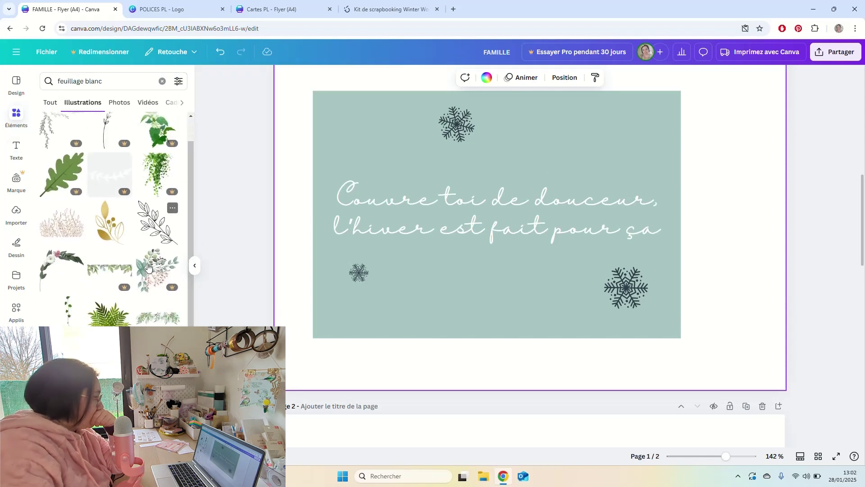
click(163, 228)
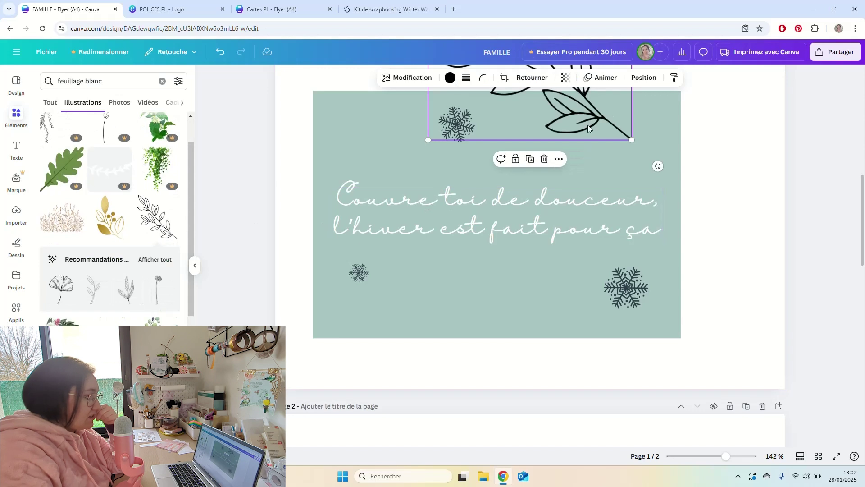
Move the leafy branch onto the card and recolour it white.
drag(587, 125, 664, 280)
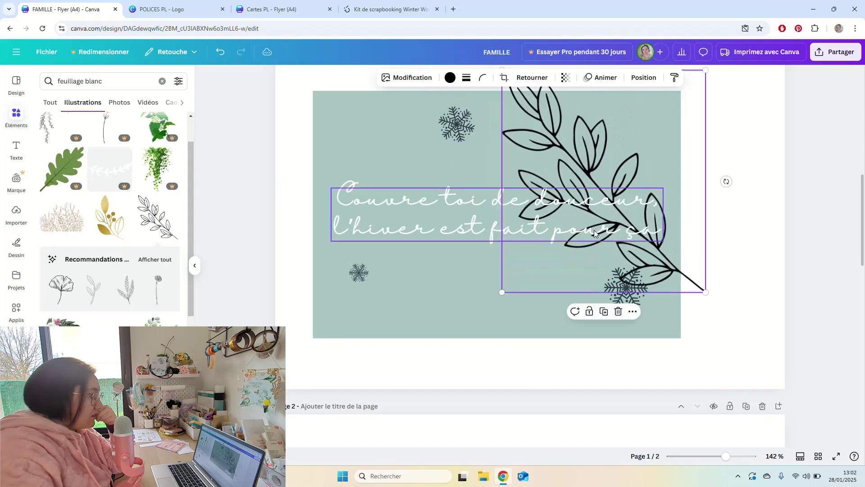
click(450, 78)
click(126, 149)
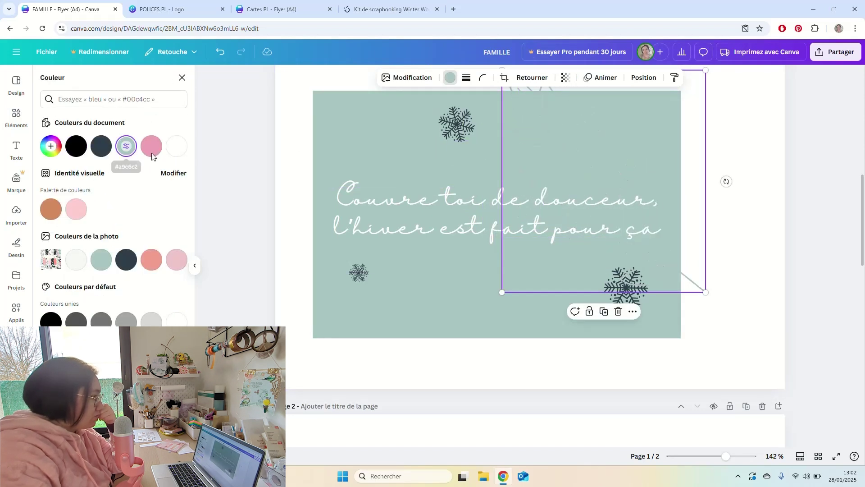
click(102, 149)
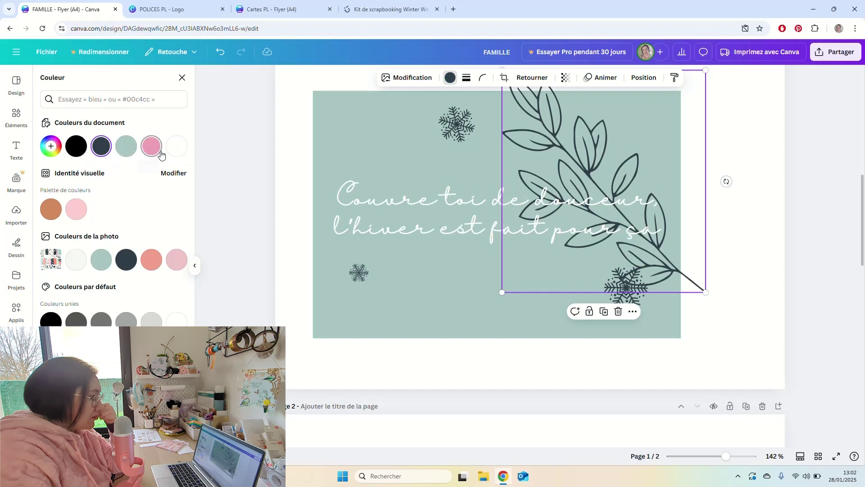
click(177, 146)
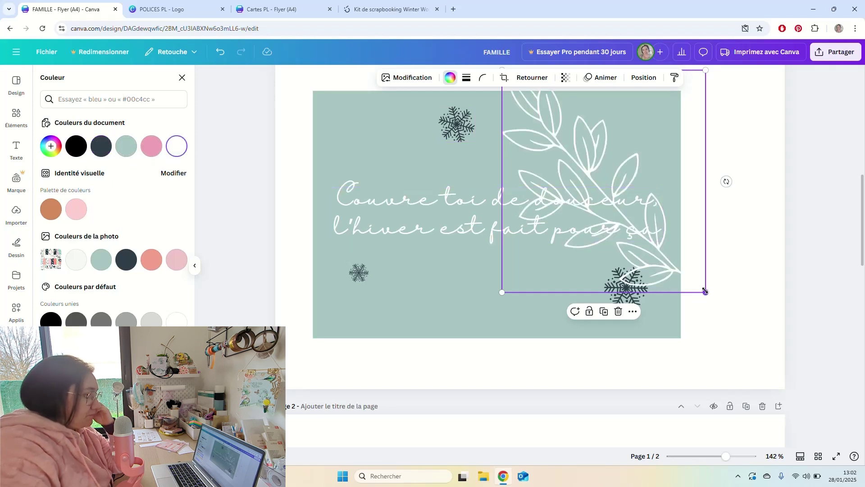
Shrink the branch, tilt it about 30 degrees and place it in the top-right corner.
drag(705, 292, 617, 196)
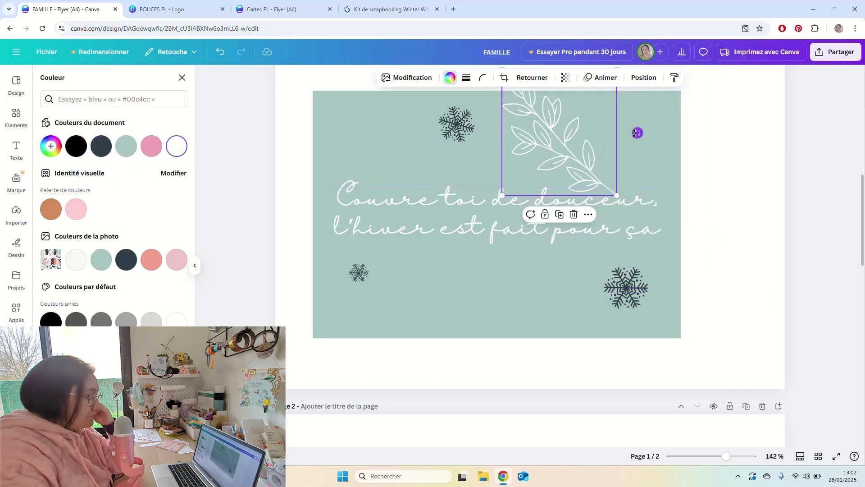
drag(636, 133, 615, 81)
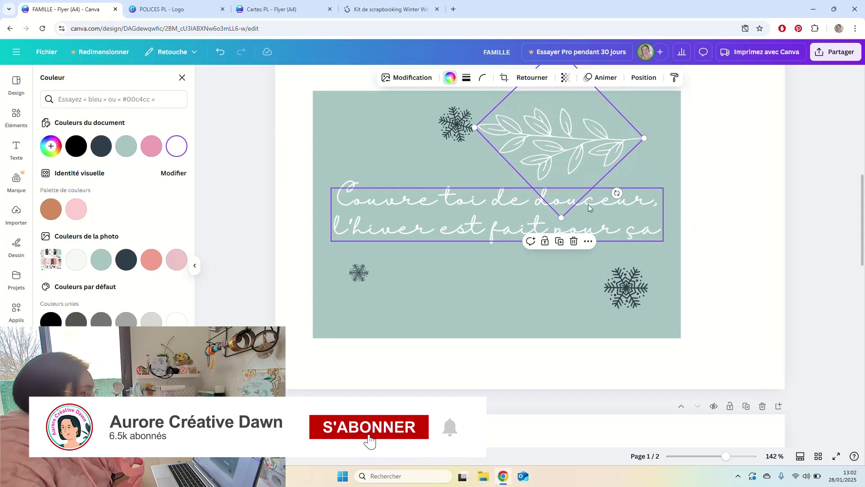
scroll(604, 180, up, 2)
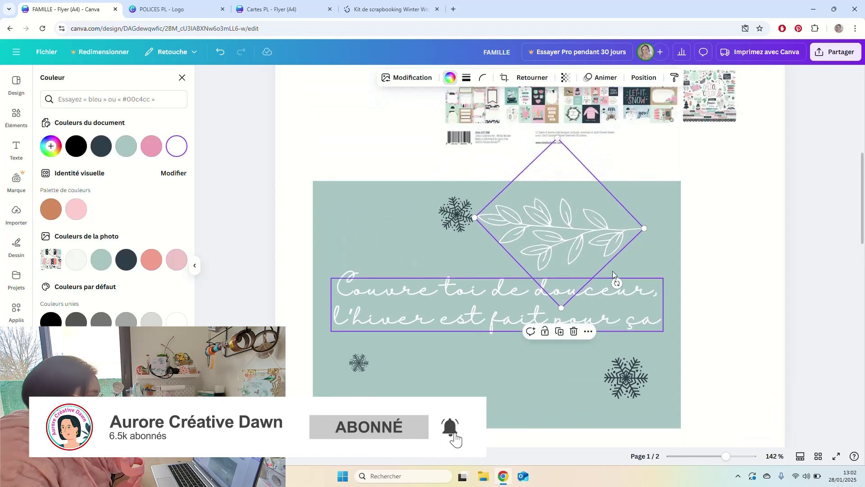
drag(616, 282, 632, 265)
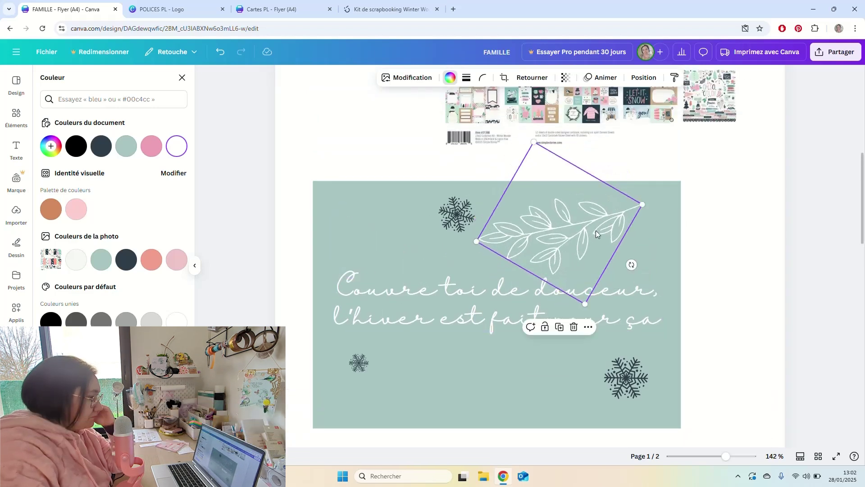
drag(596, 231, 424, 373)
Rotate, shrink and tuck a branch into the bottom-left corner, nudging the small snowflake up-left.
drag(505, 401, 361, 339)
drag(412, 345, 350, 406)
scroll(390, 364, down, 1)
scroll(391, 364, down, 1)
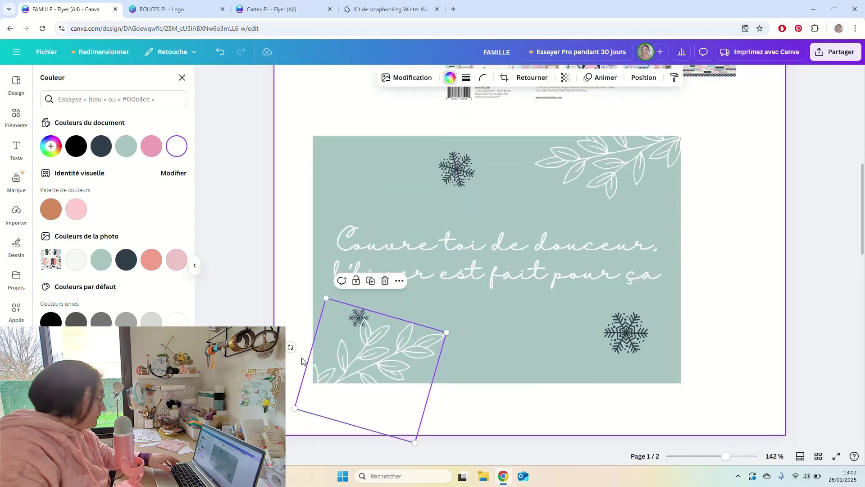
drag(293, 347, 298, 328)
drag(348, 293, 356, 326)
drag(372, 369, 352, 361)
drag(366, 323, 362, 317)
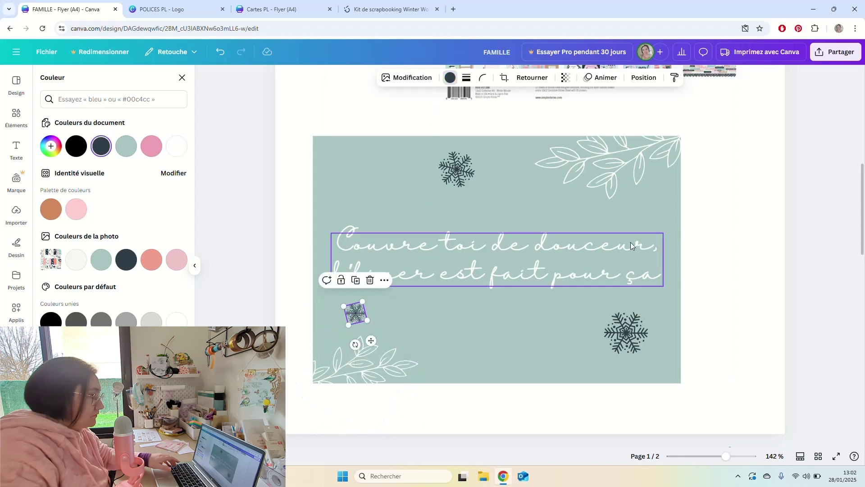
Delete the large bottom-right and top snowflakes.
click(668, 312)
click(629, 331)
shift+click(460, 171)
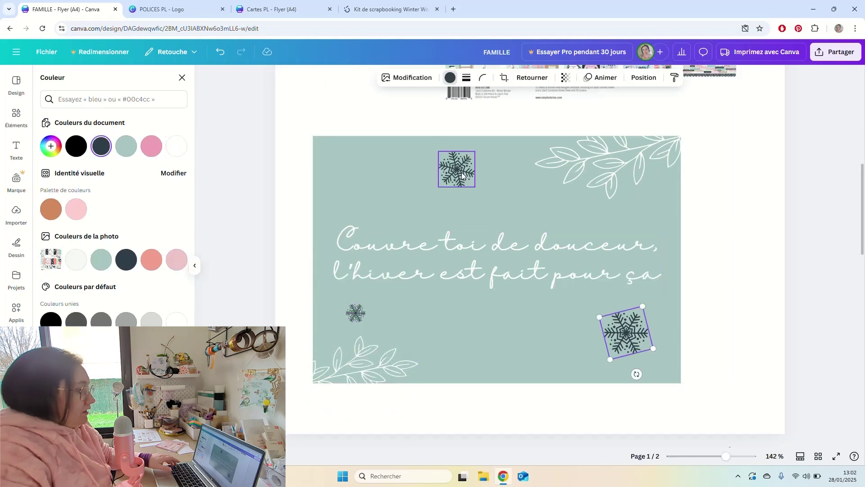
key(Delete)
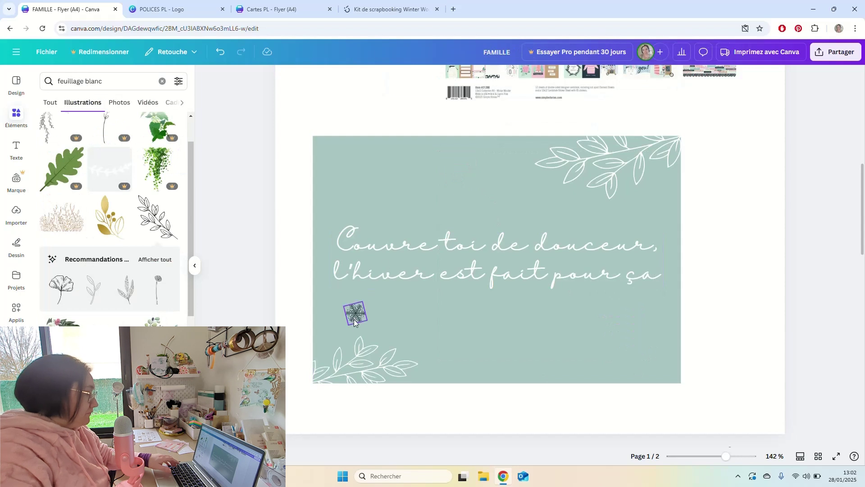
Delete the small snowflake and adjust the bottom-left leaf branch.
drag(358, 318, 637, 357)
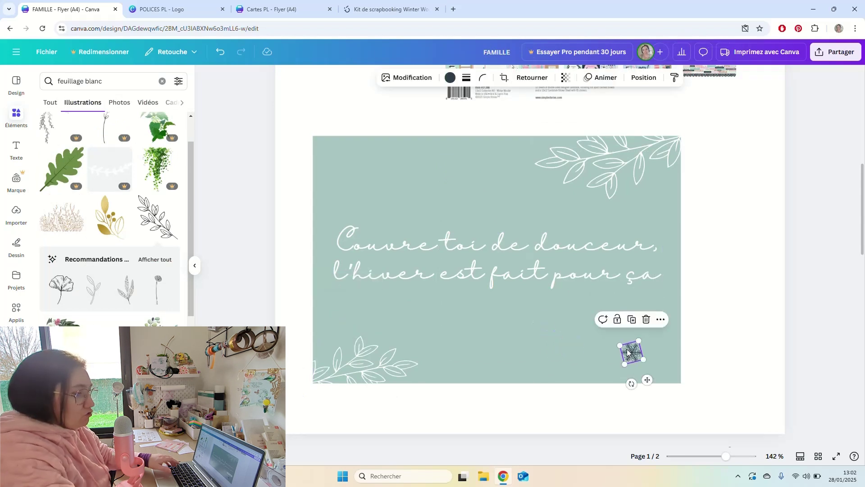
key(Delete)
click(403, 366)
drag(403, 366, 408, 359)
scroll(102, 286, down, 2)
scroll(102, 286, down, 3)
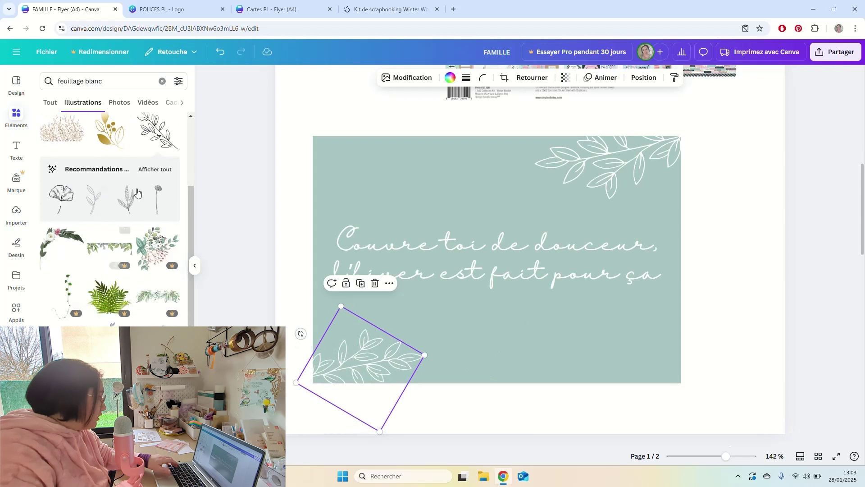
Add another leafy branch from Recommandations magiques and make it white.
click(152, 170)
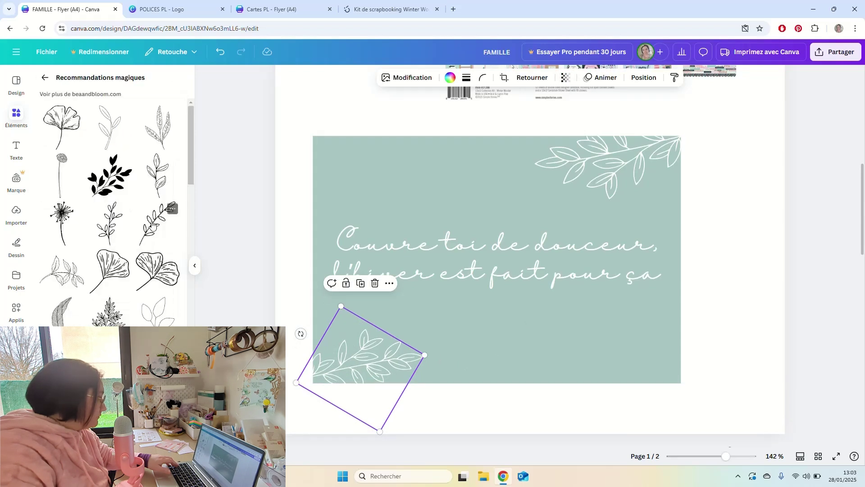
click(152, 224)
drag(455, 137, 263, 310)
click(450, 77)
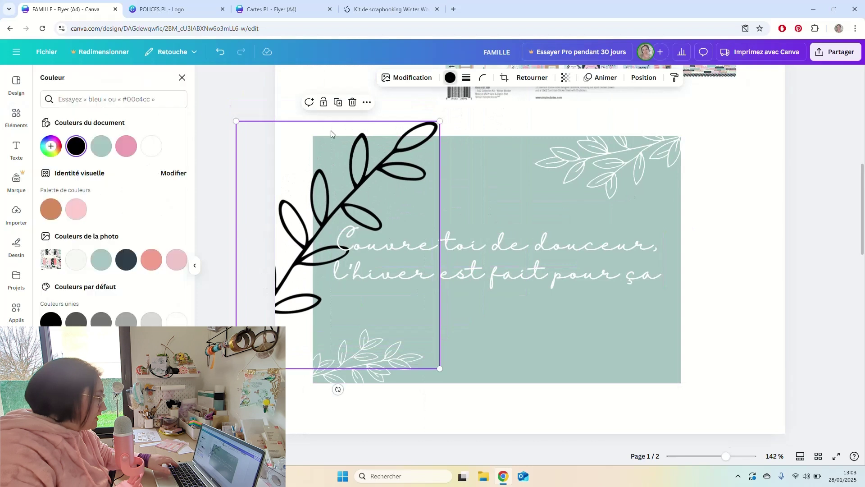
click(77, 259)
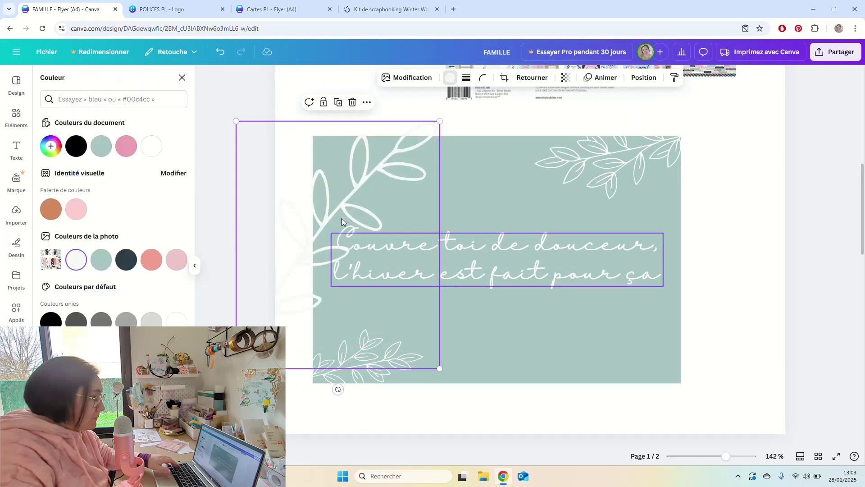
Shrink and tilt the new branch 45° under the quote, then delete it.
drag(378, 193, 504, 314)
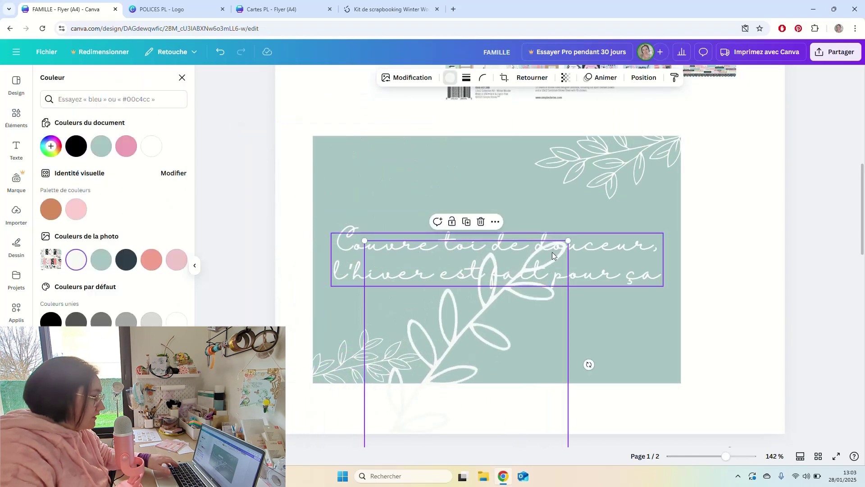
drag(566, 241, 501, 326)
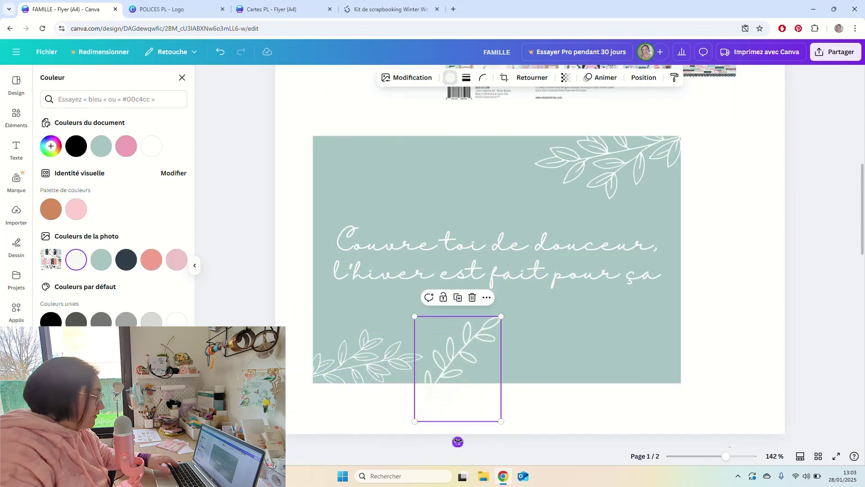
drag(458, 442, 402, 416)
drag(467, 364, 503, 326)
key(Delete)
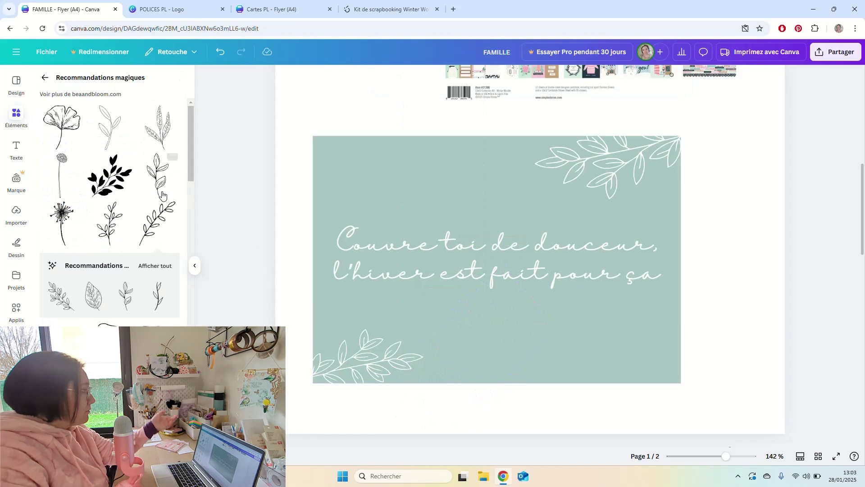
Add an off-white leaf branch over the quote with Transparence lowered to about 6.
click(109, 176)
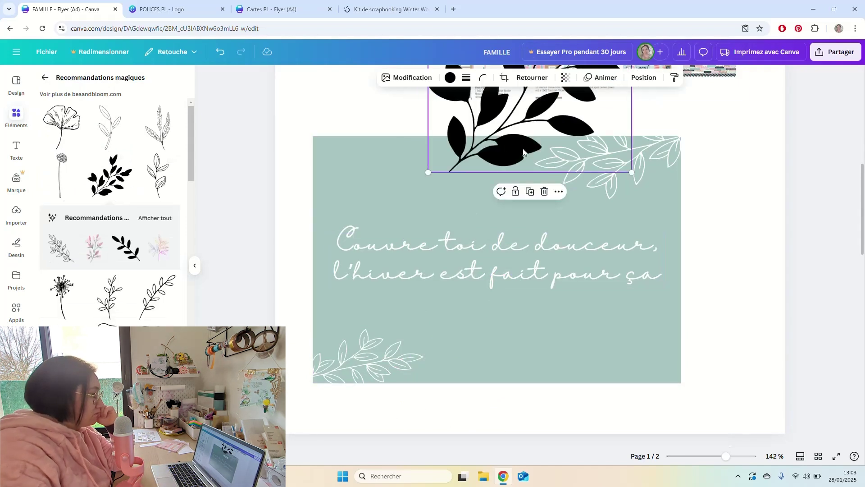
drag(523, 151, 431, 205)
click(449, 77)
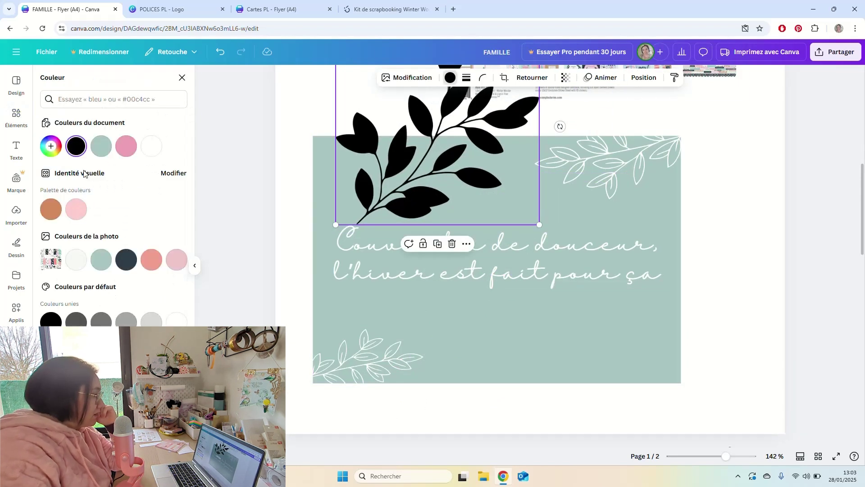
click(75, 260)
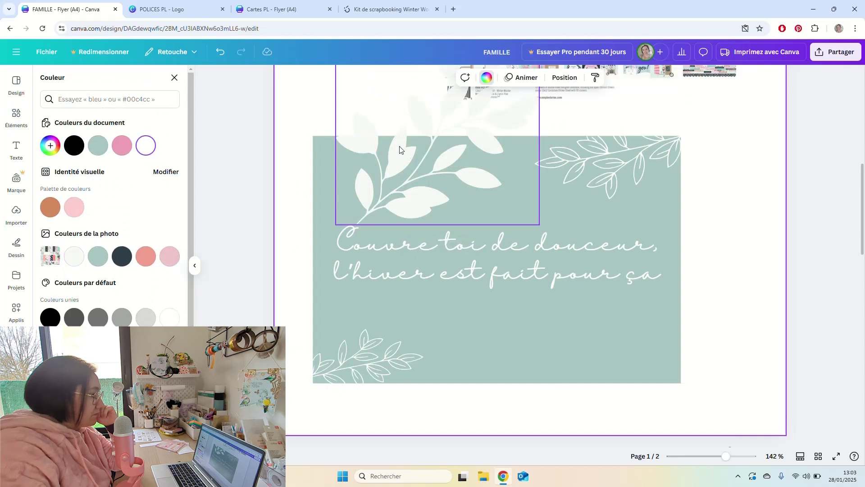
drag(408, 163, 472, 287)
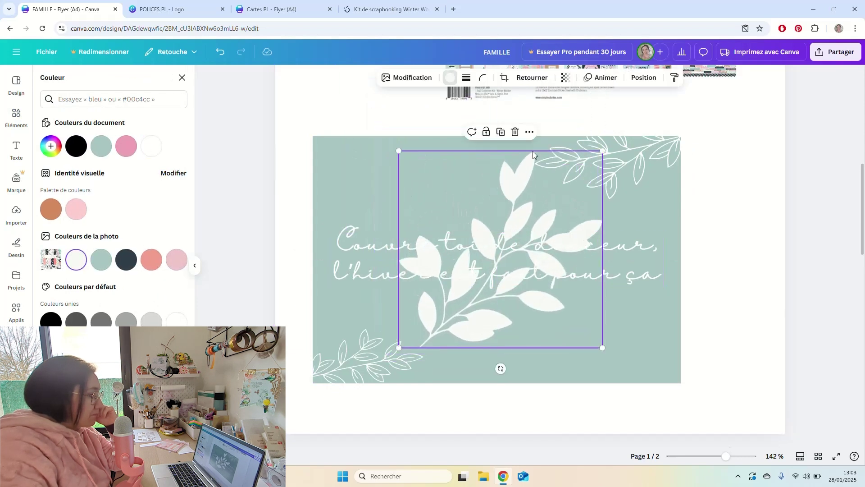
click(567, 77)
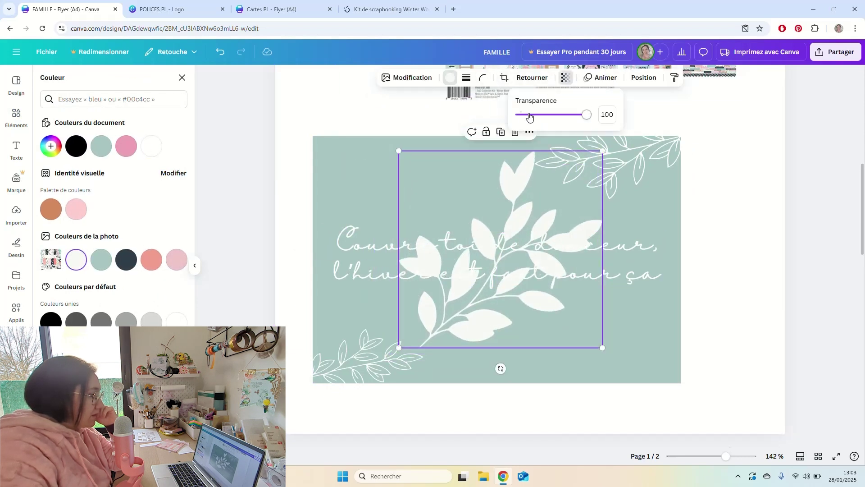
drag(529, 116, 523, 116)
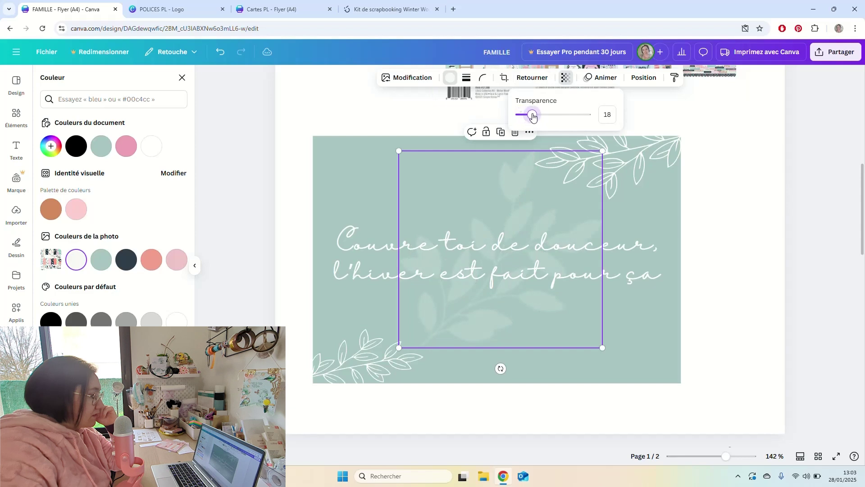
Delete both corner leaf decorations and try dark navy on the faint leaf.
click(659, 174)
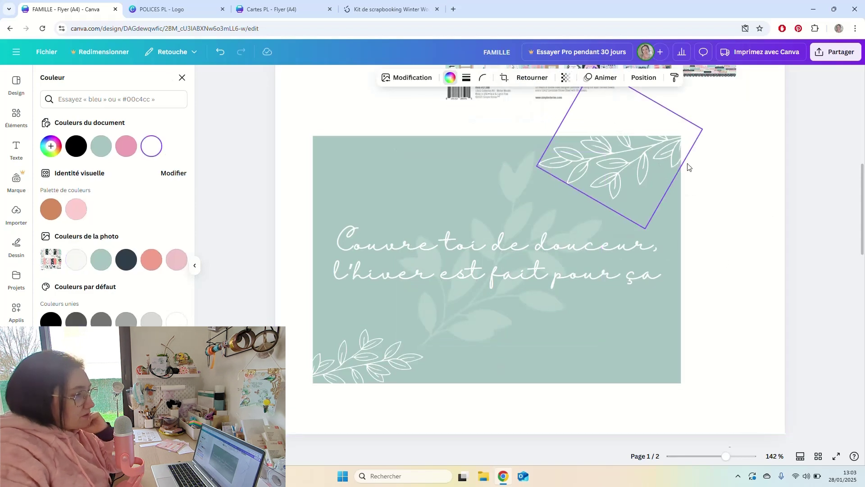
drag(688, 168, 656, 163)
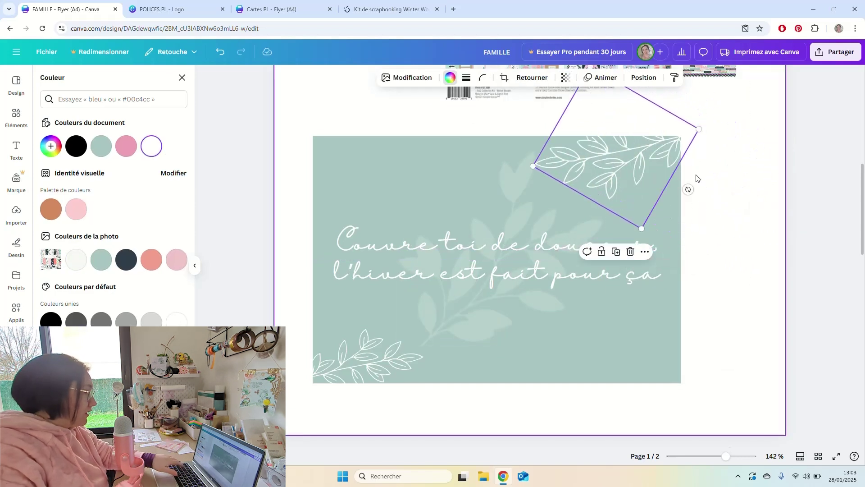
shift+click(372, 360)
key(Delete)
click(670, 253)
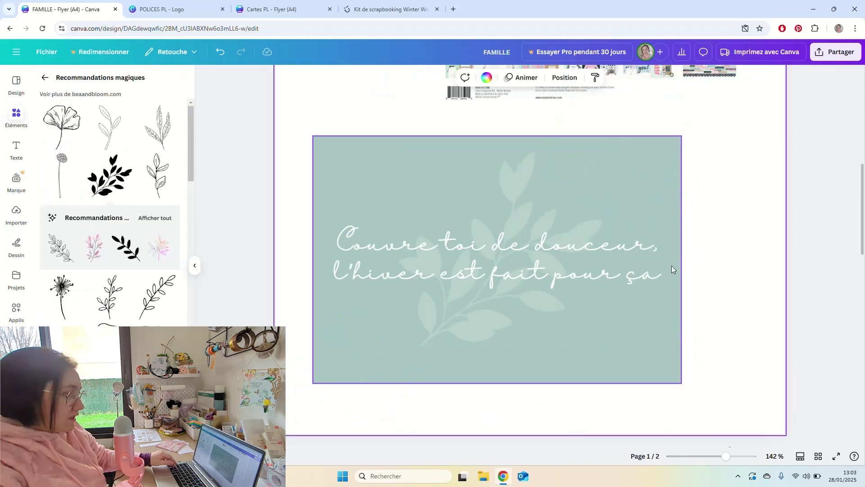
click(527, 178)
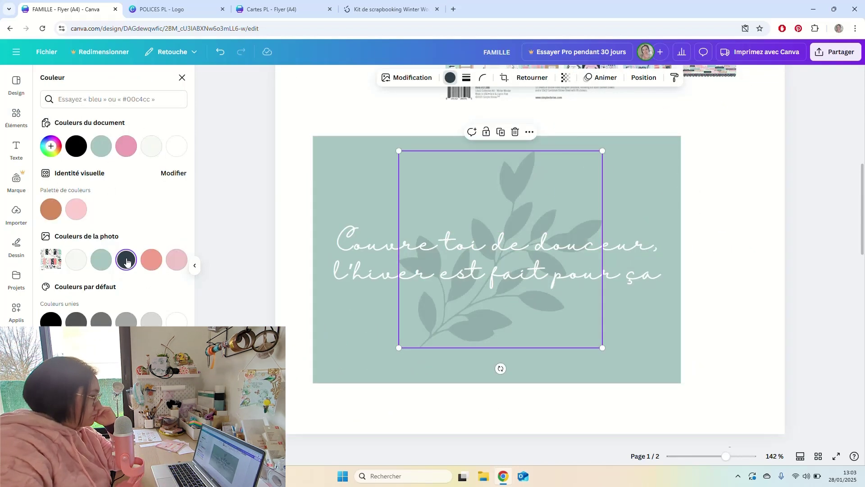
click(565, 78)
Return the leaf to off-white and replace the quote's elevation shadow with a teal Écho effect.
click(76, 260)
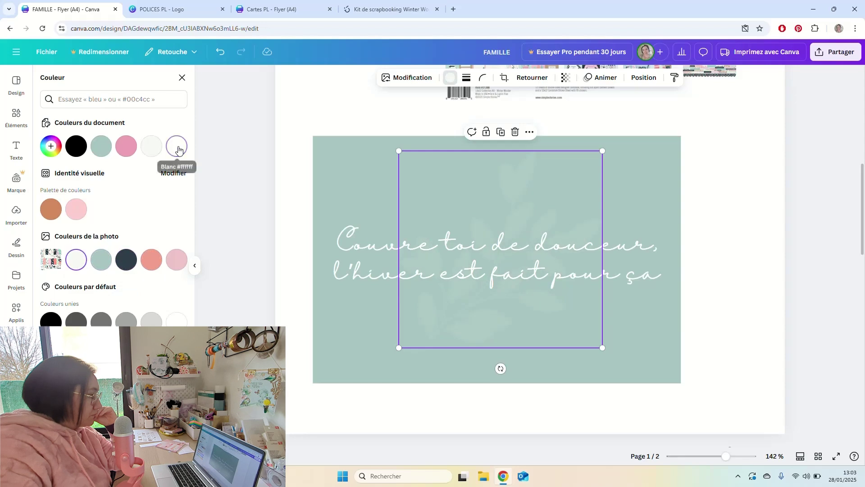
click(451, 253)
click(620, 77)
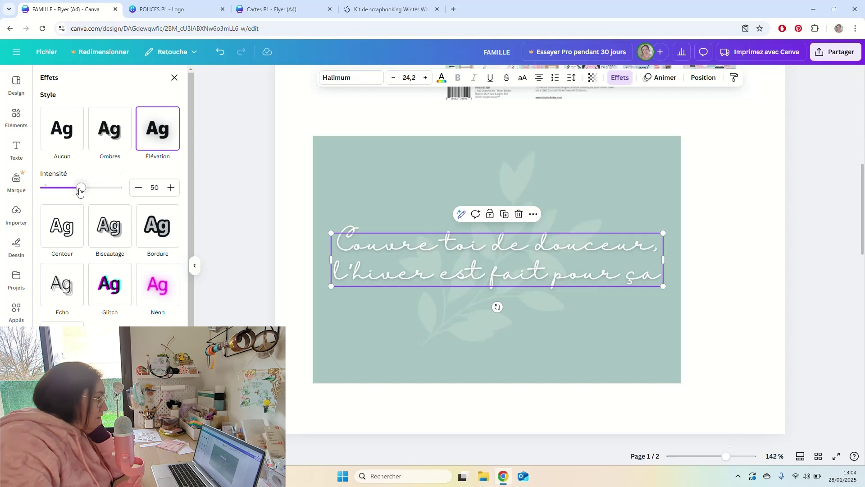
mouse_move(53, 192)
mouse_down()
mouse_move(119, 191)
mouse_move(59, 198)
mouse_up()
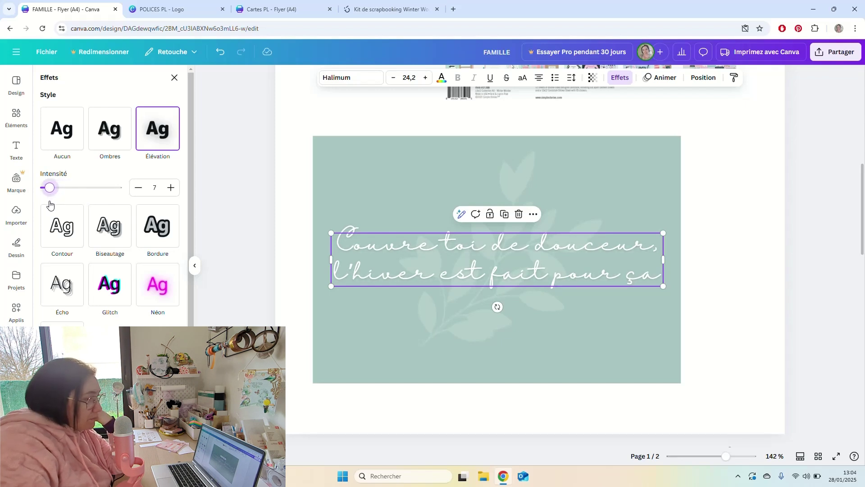
click(67, 279)
click(66, 281)
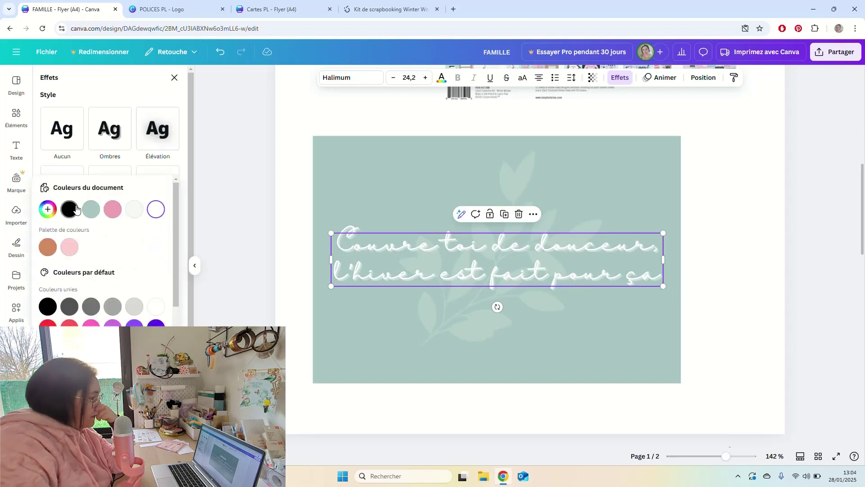
click(91, 209)
click(48, 209)
key(Escape)
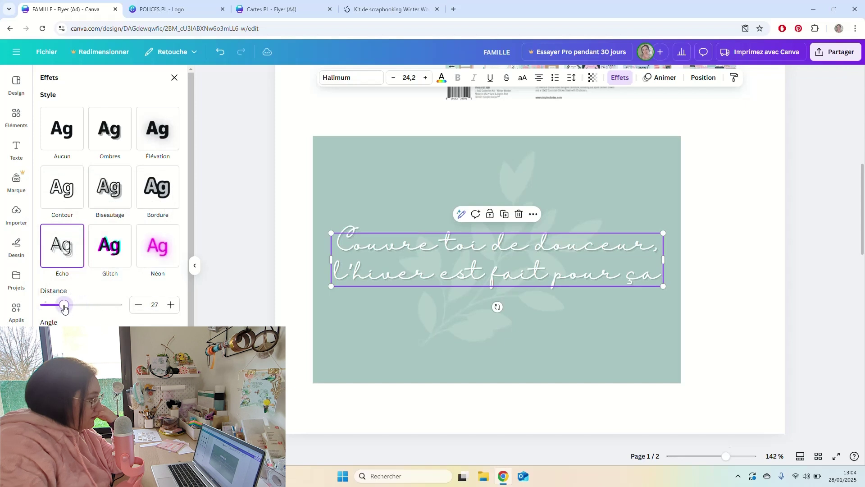
click(293, 206)
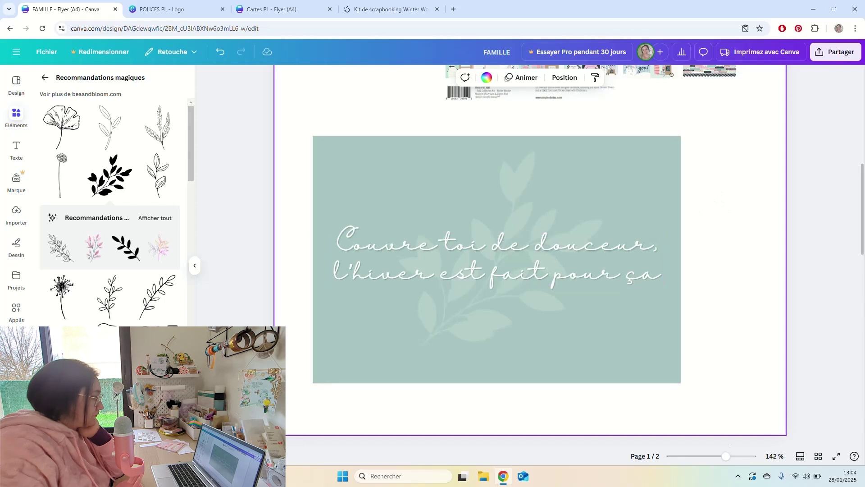
Zoom out on page 1 and shift the kit photo up and right.
scroll(111, 212, down, 5)
scroll(111, 212, down, 8)
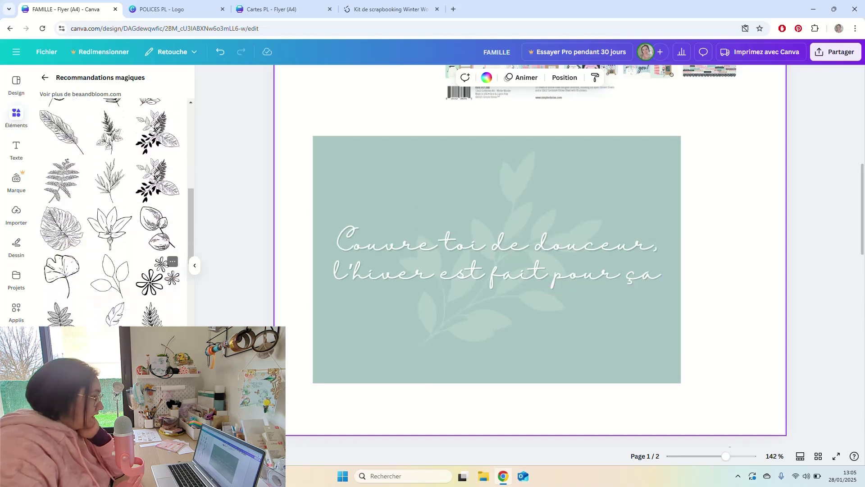
scroll(111, 212, down, 3)
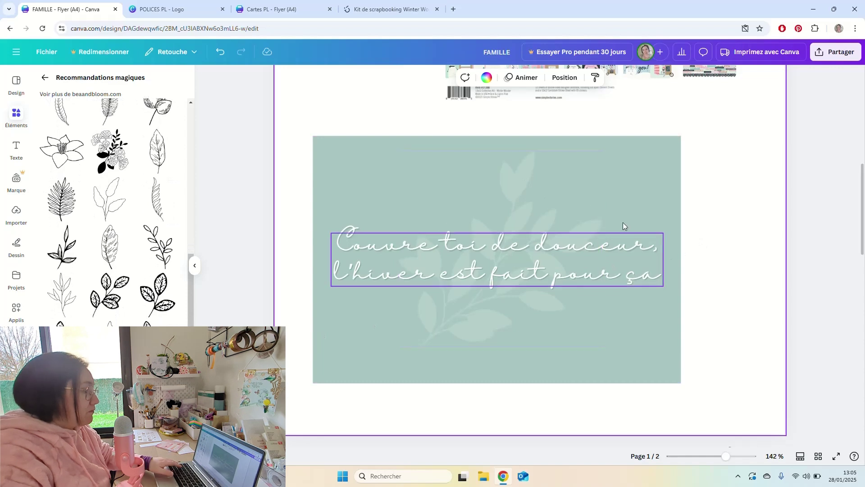
scroll(537, 236, down, 4)
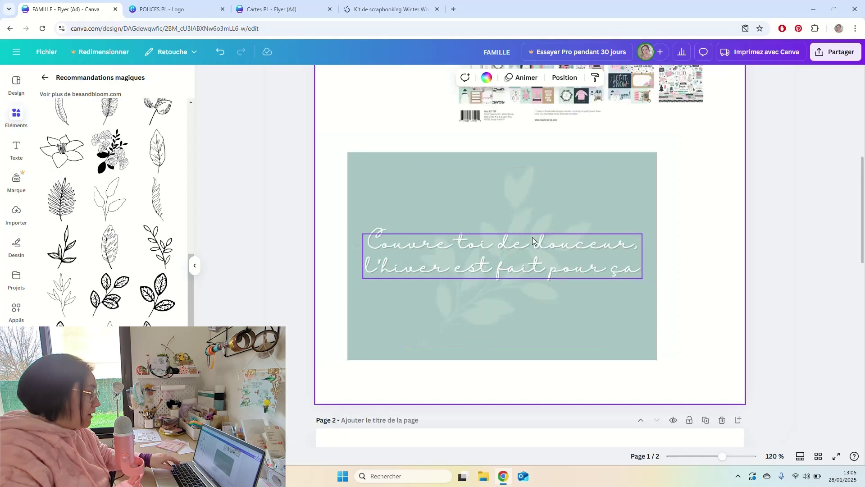
scroll(707, 215, up, 4)
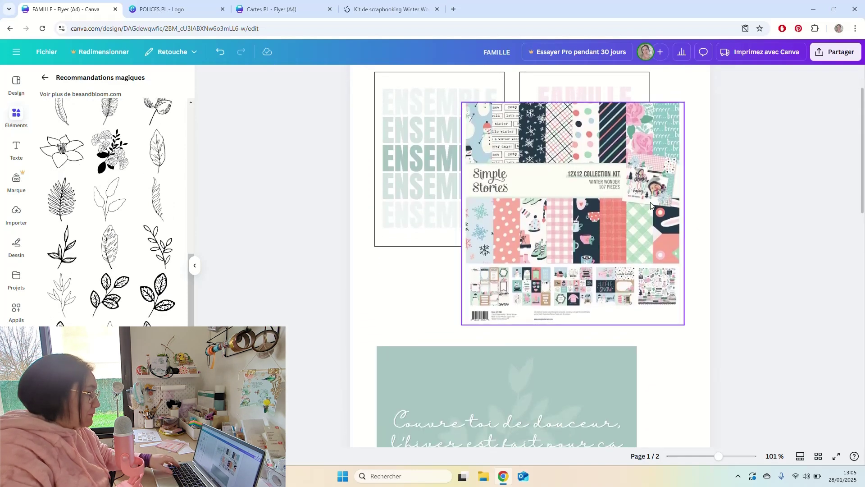
drag(617, 168, 693, 140)
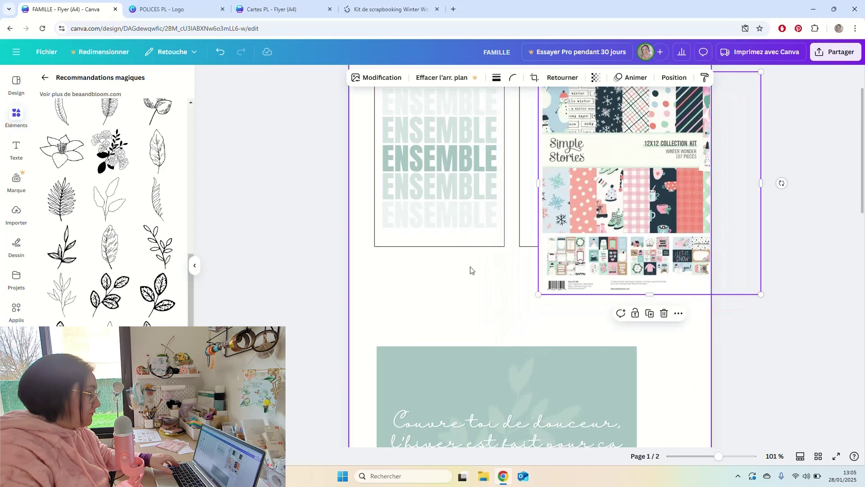
drag(476, 265, 426, 243)
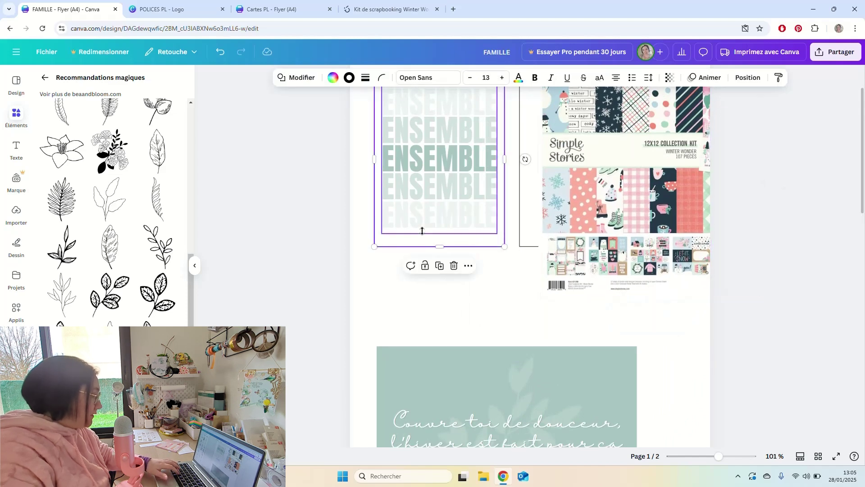
Move the white box below the ENSEMBLE block and select the teal quote card.
drag(479, 232, 474, 361)
scroll(491, 338, down, 3)
click(574, 331)
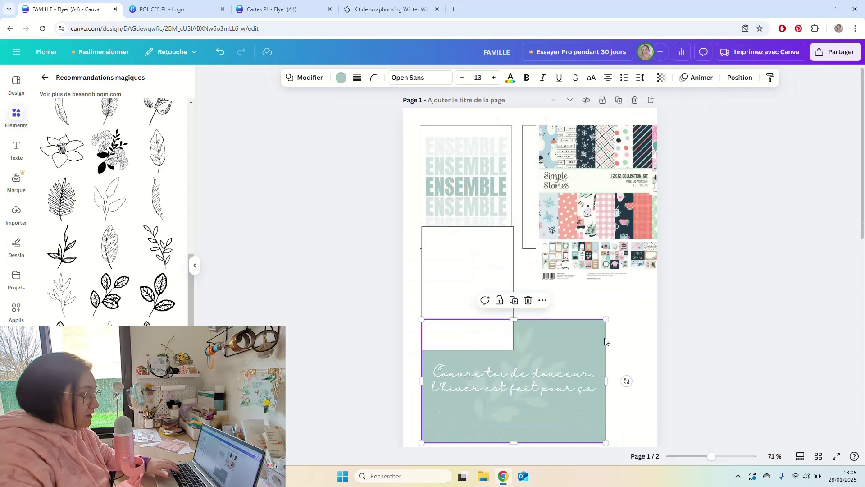
Give the white box the teal card's style and move the quote text and leaf onto it.
click(772, 80)
click(458, 274)
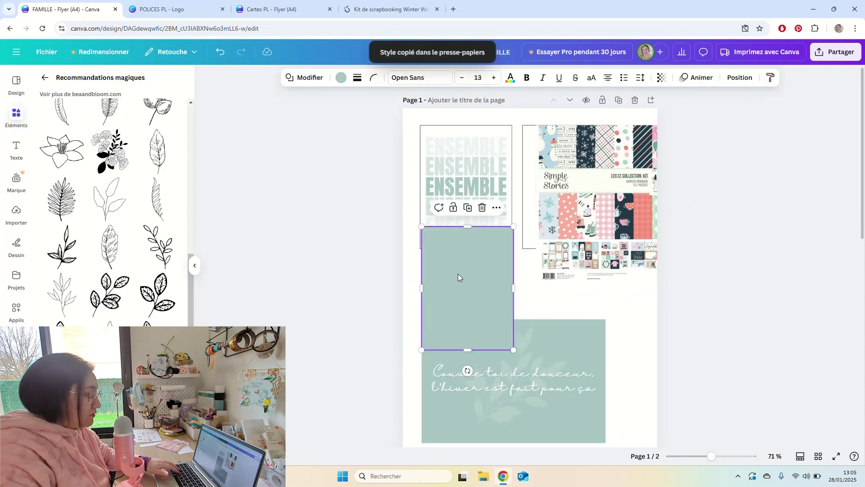
double_click(555, 380)
click(560, 370)
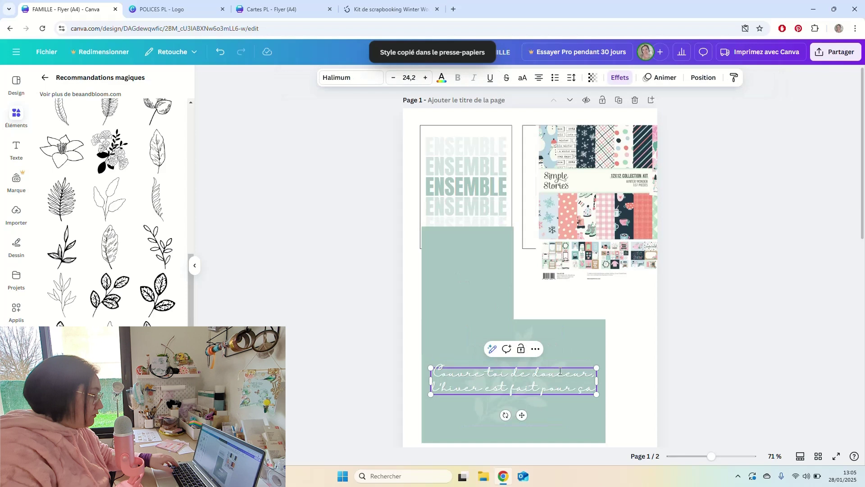
click(604, 365)
click(596, 371)
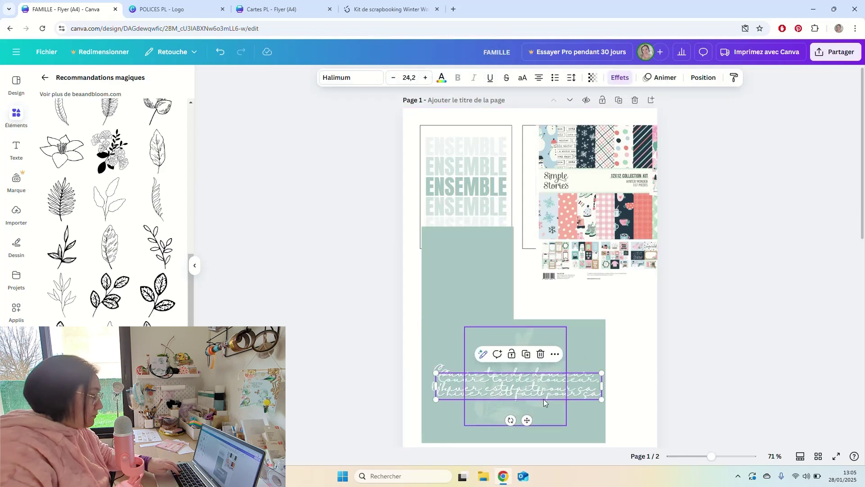
drag(522, 415, 505, 287)
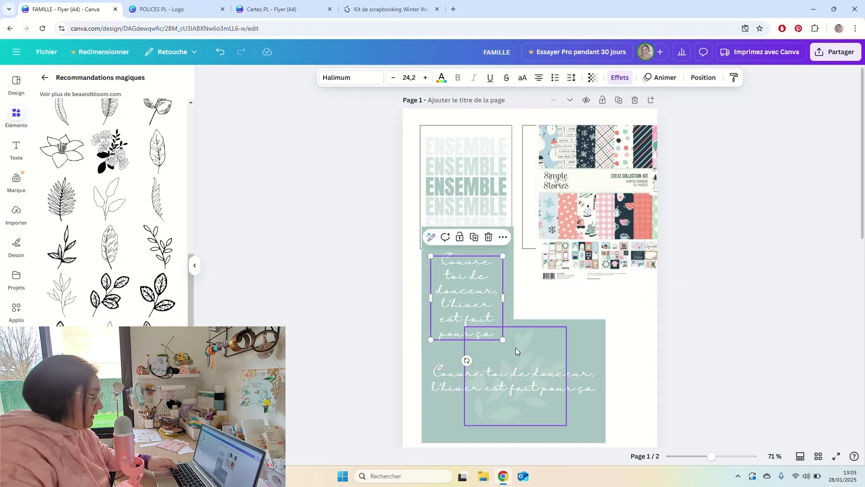
click(518, 346)
drag(524, 345, 479, 243)
Move the original quote card to the page's right edge and lower the new left card.
drag(624, 313, 462, 391)
drag(438, 359, 567, 338)
drag(506, 367, 468, 340)
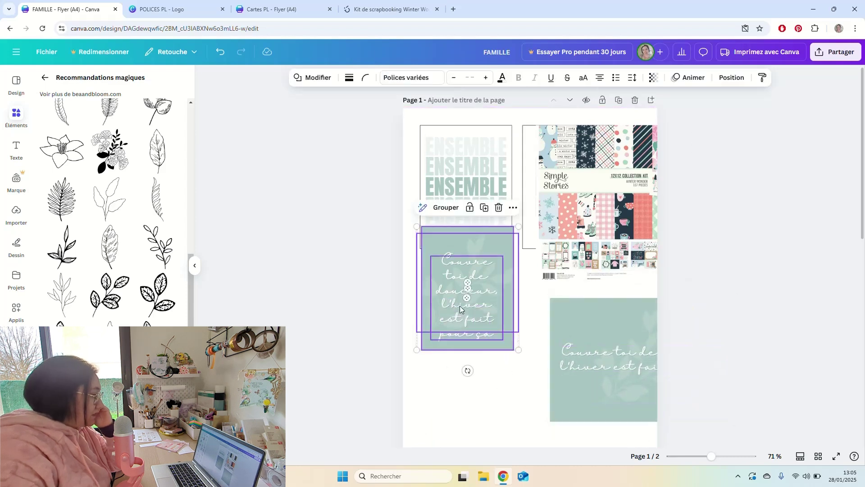
drag(464, 305, 462, 337)
click(484, 403)
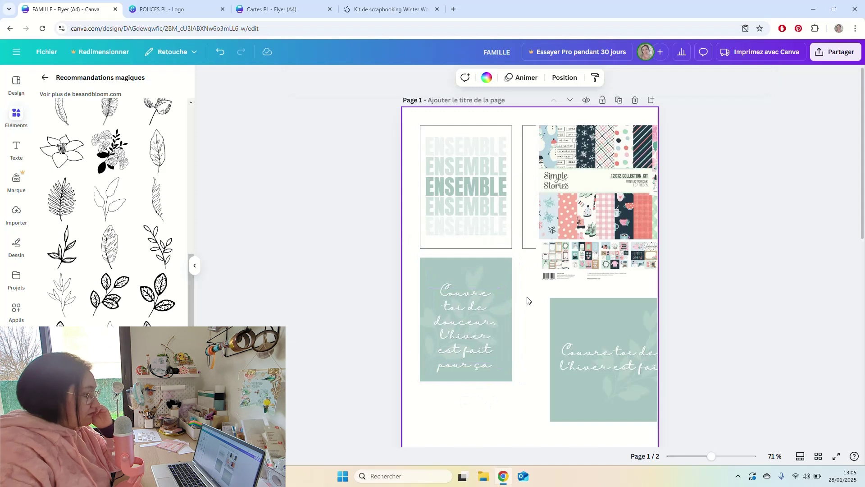
drag(529, 300, 466, 328)
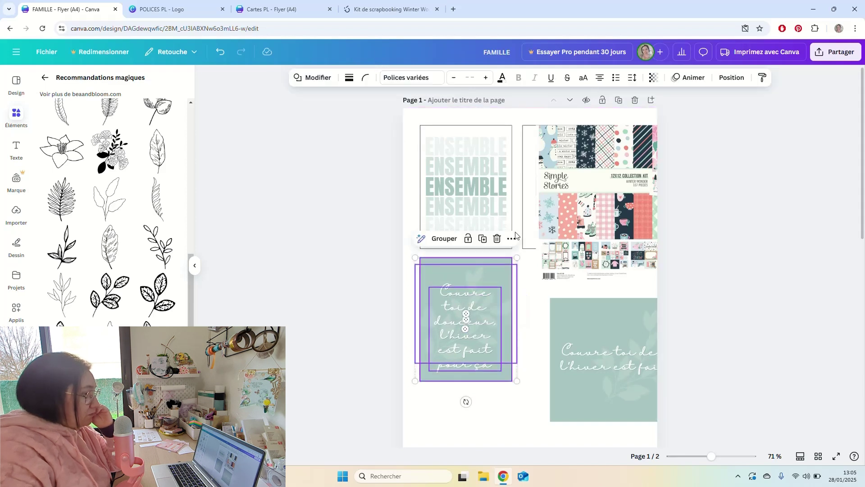
Centre the quote text vertically and horizontally on its card.
click(731, 77)
click(72, 211)
click(135, 211)
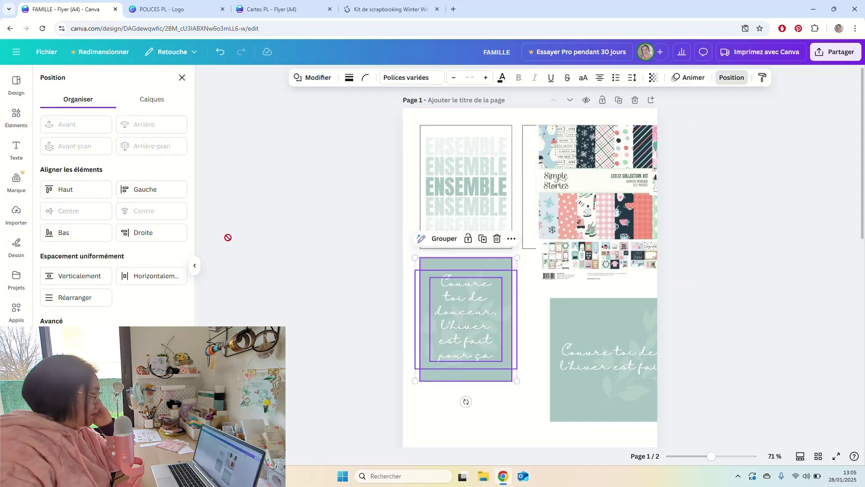
click(516, 398)
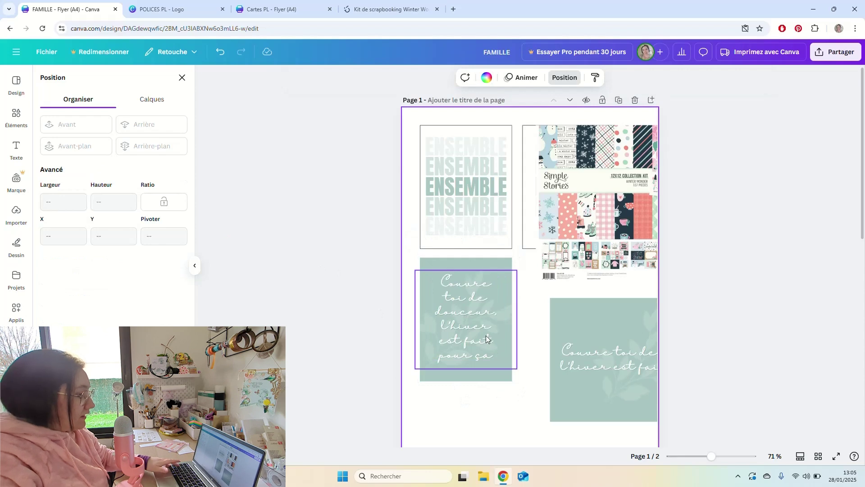
Drag the wide green card with its quote further left and down.
scroll(487, 337, up, 2)
scroll(488, 331, up, 4)
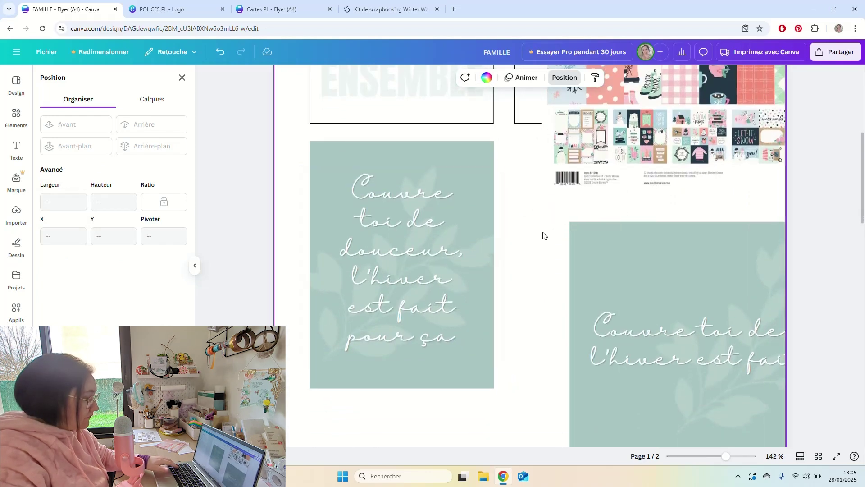
scroll(544, 238, down, 4)
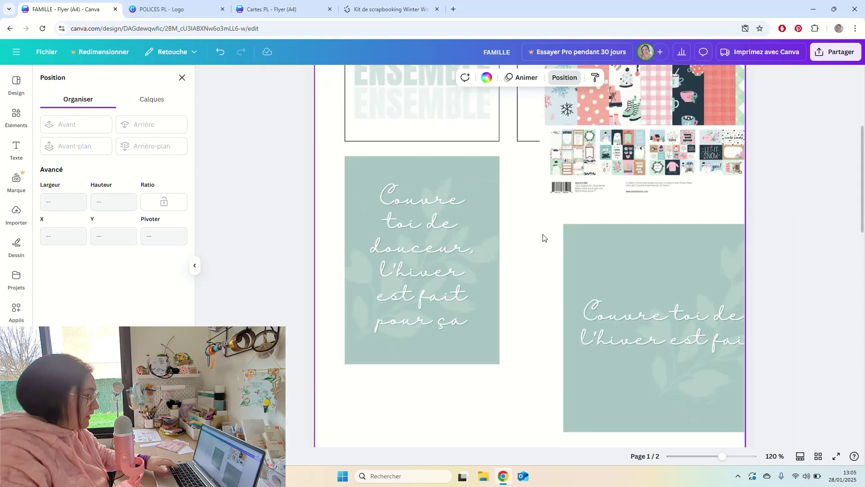
scroll(543, 237, down, 3)
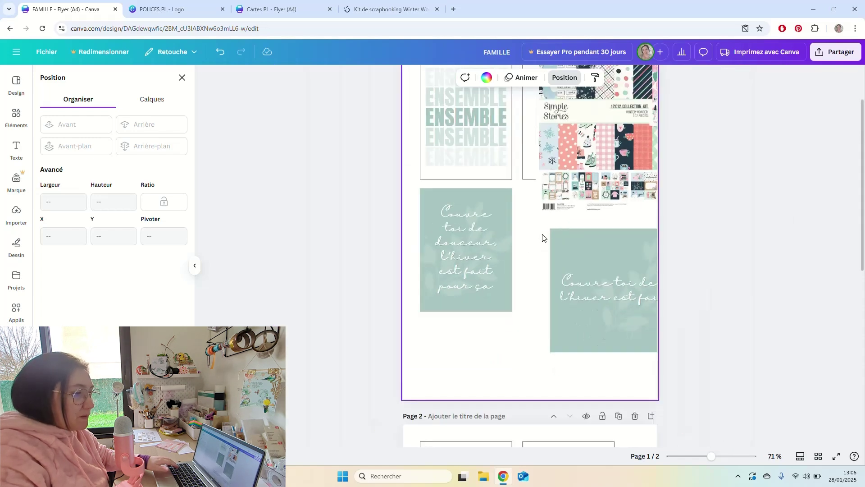
drag(544, 238, 642, 321)
drag(626, 263, 560, 329)
scroll(420, 122, up, 2)
click(420, 121)
Select the tall green quote card on its own.
scroll(425, 264, down, 1)
click(467, 309)
click(561, 310)
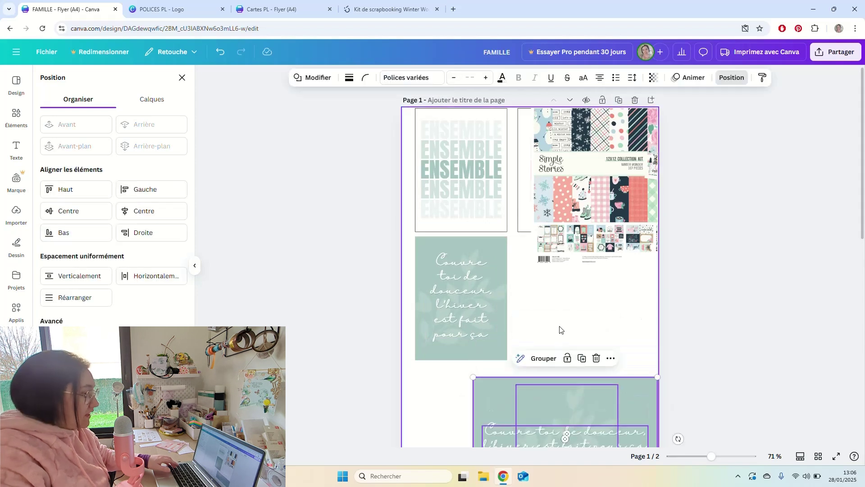
click(545, 308)
click(504, 353)
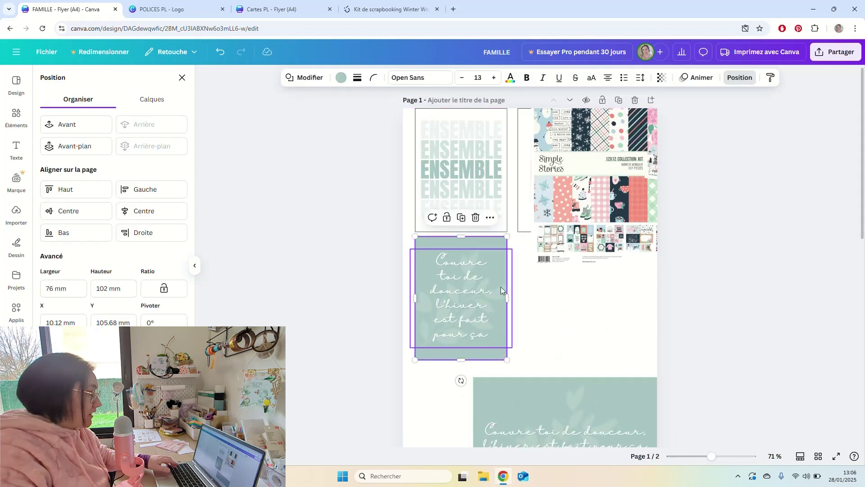
Change the tall card's background from sage green to light pink.
click(342, 78)
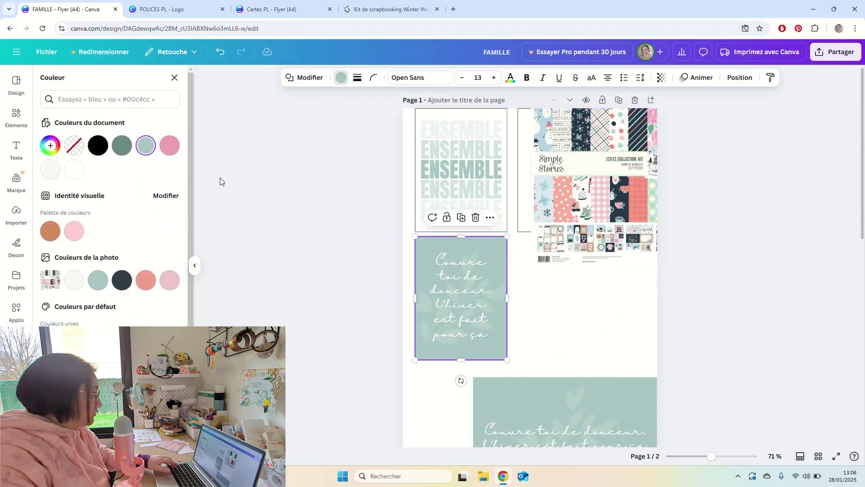
click(170, 146)
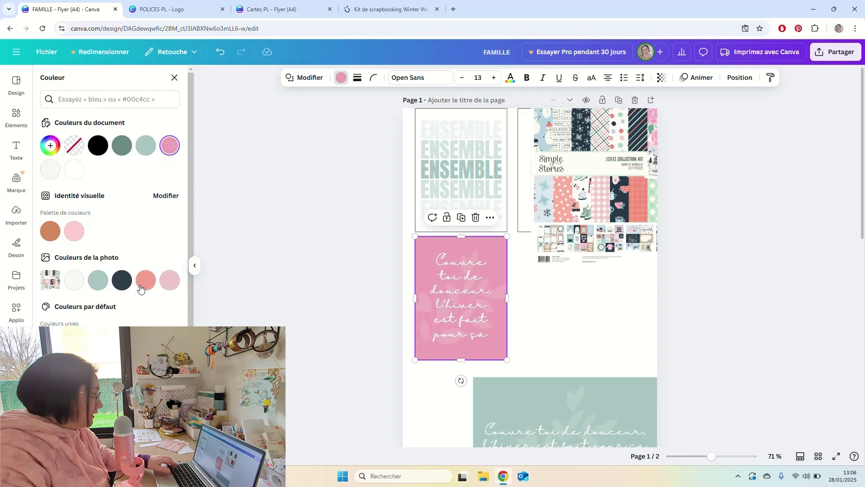
click(141, 285)
click(171, 282)
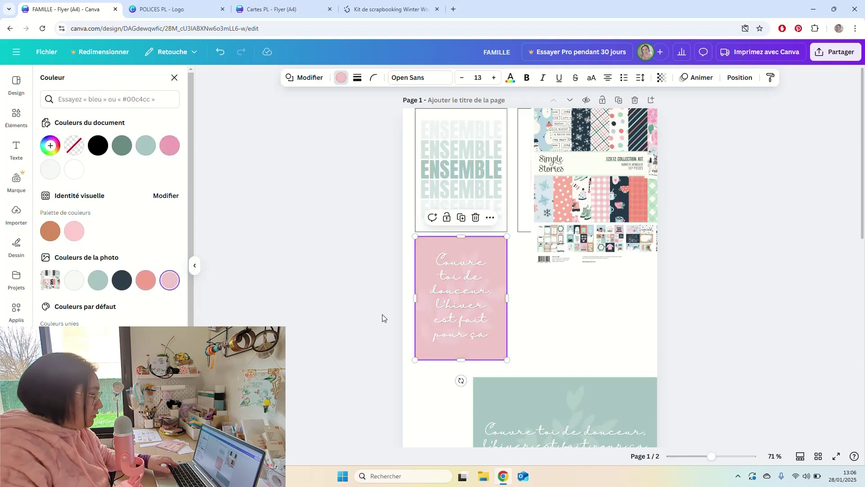
Check the leafy overlay, then select the pink card together with its quote.
click(500, 294)
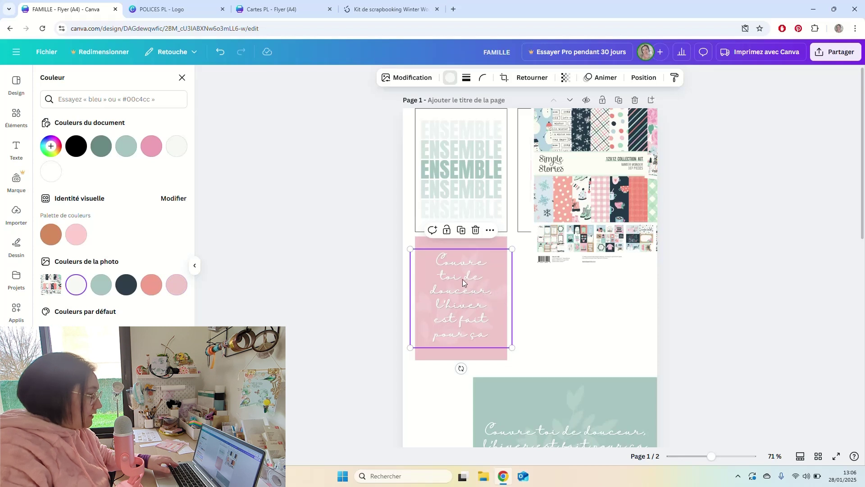
click(481, 310)
click(481, 310)
click(537, 337)
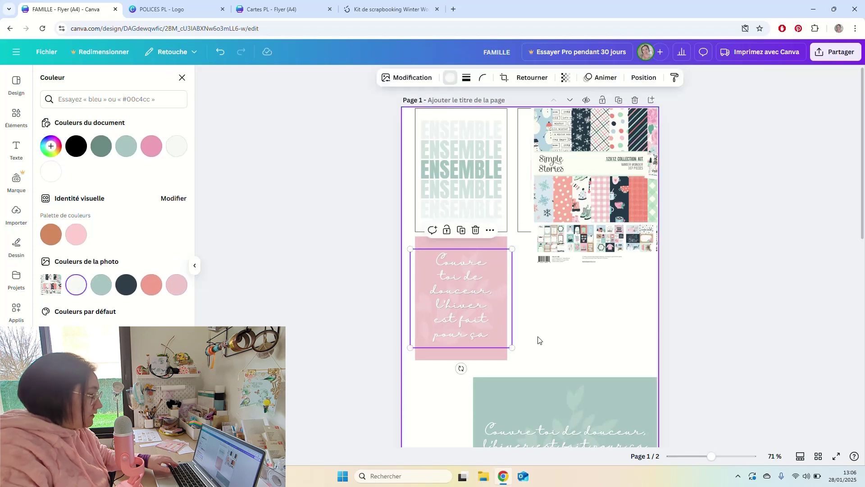
drag(512, 352, 503, 339)
Send the pink card to the back, behind its quote.
right_click(504, 339)
mouse_move(539, 330)
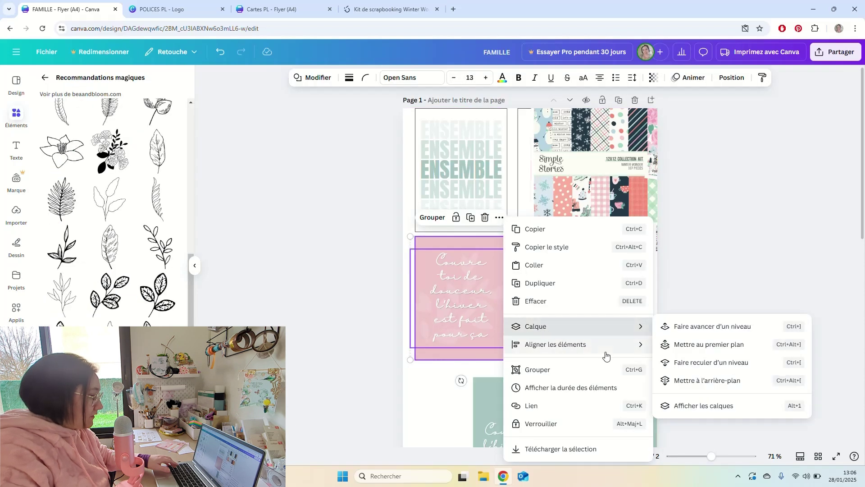
click(682, 381)
Apply the pink document colour to the quote's text effect.
click(497, 304)
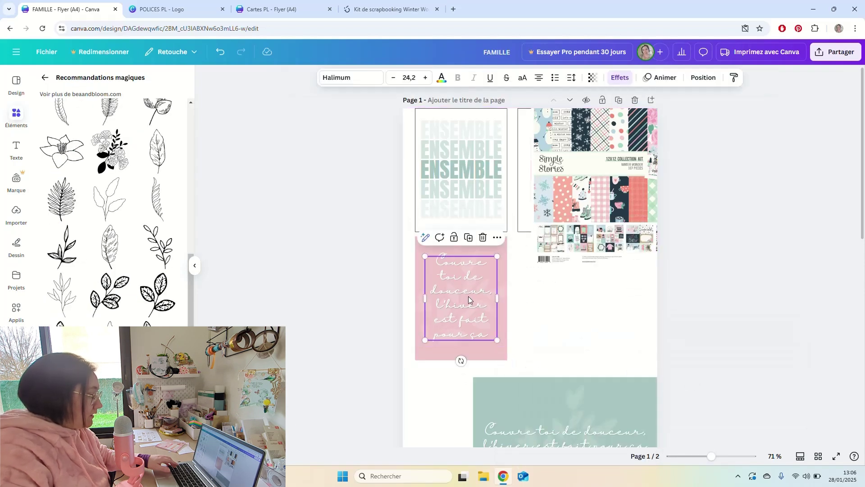
click(442, 78)
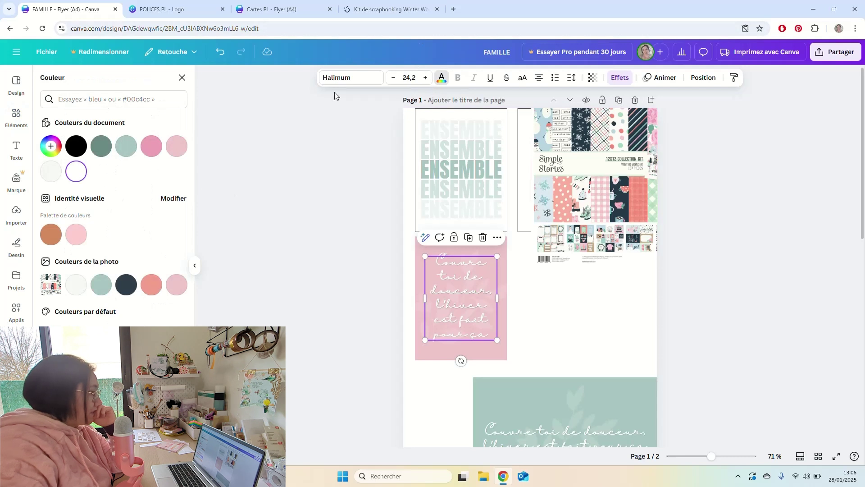
click(619, 78)
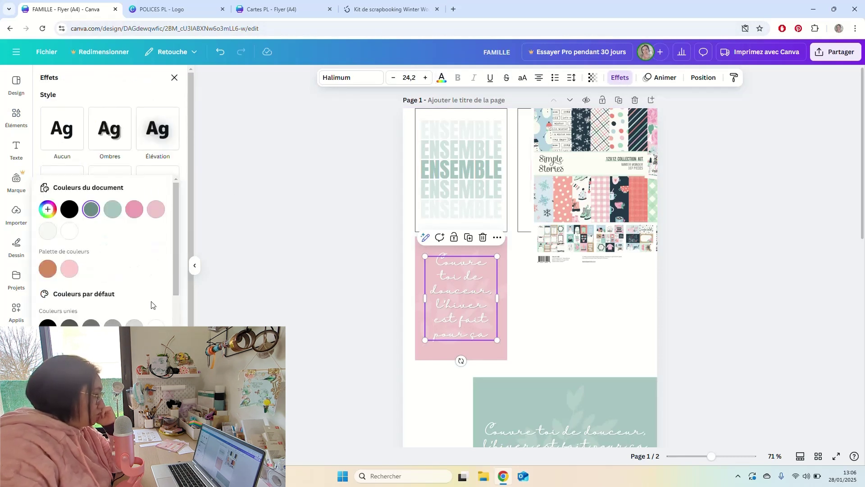
click(131, 217)
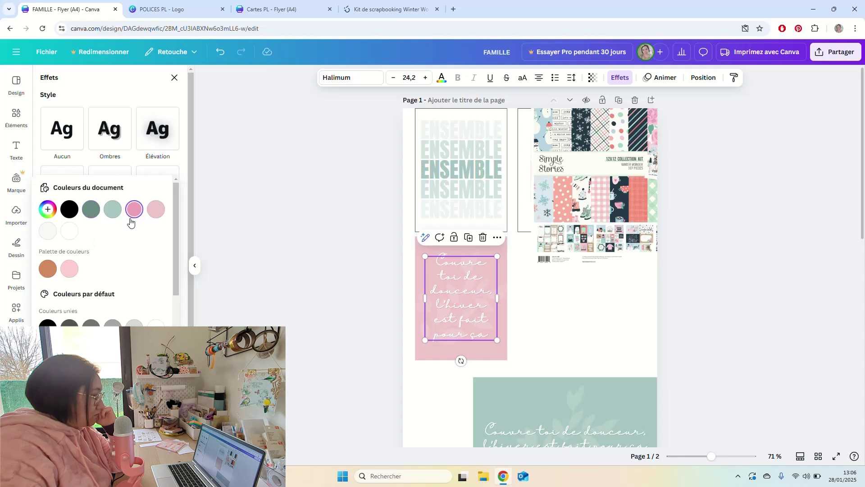
click(521, 296)
ctrl+scroll(529, 299, up, 10)
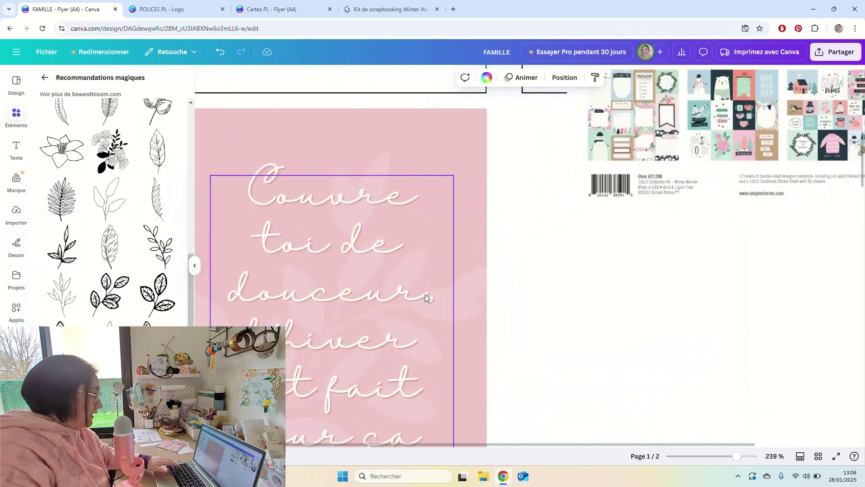
ctrl+scroll(361, 269, down, 5)
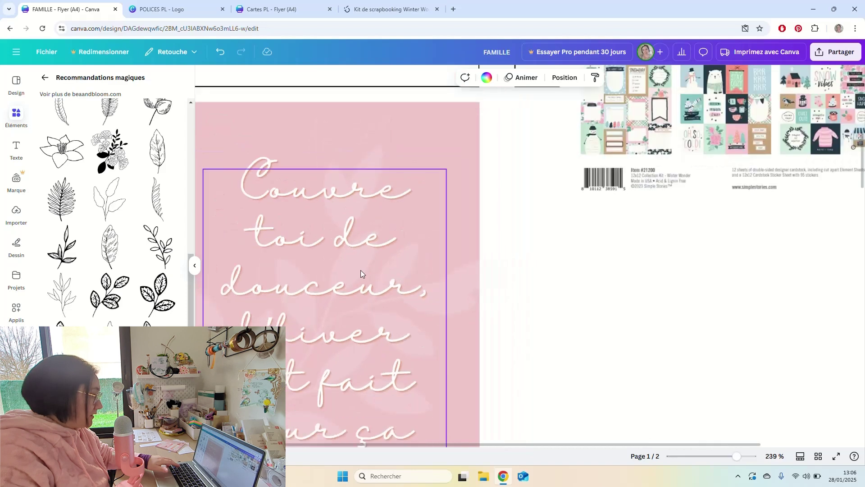
Change the quote's Écho effect colour to a custom darker rose pink (#CB6F89).
click(392, 280)
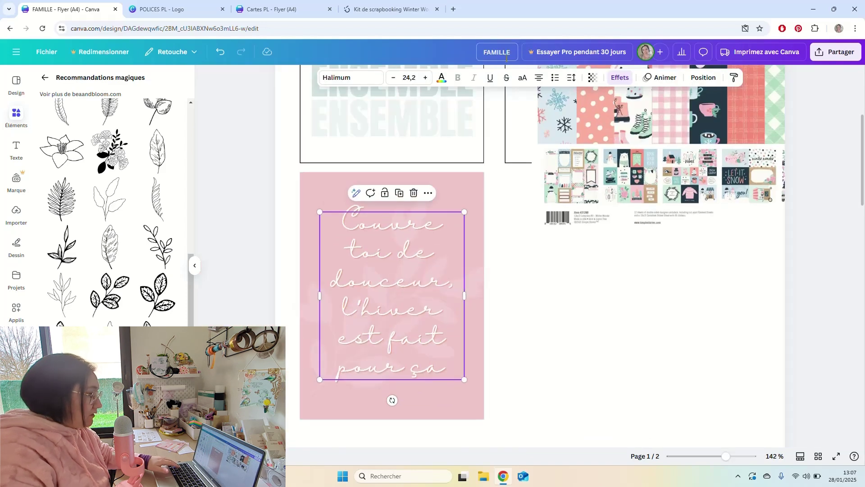
click(620, 78)
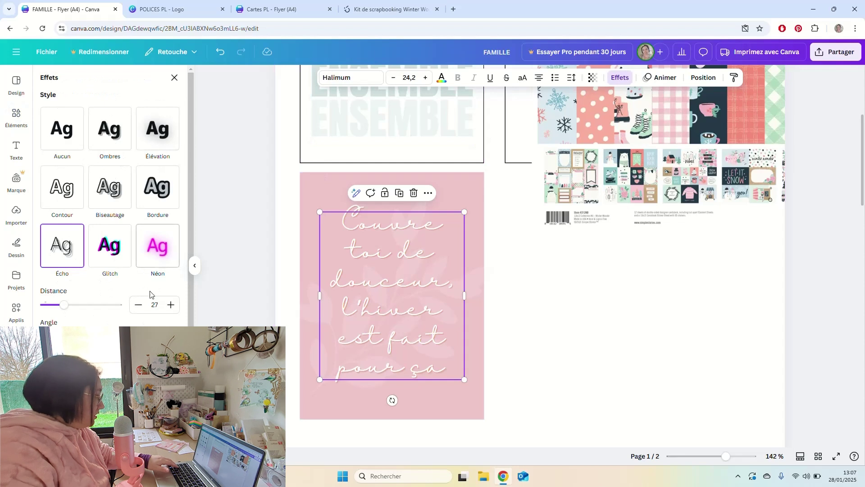
click(151, 312)
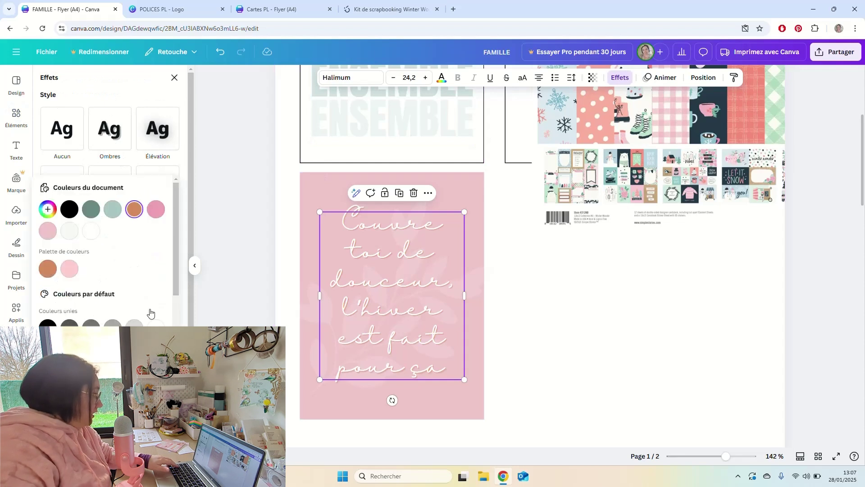
click(157, 212)
click(54, 214)
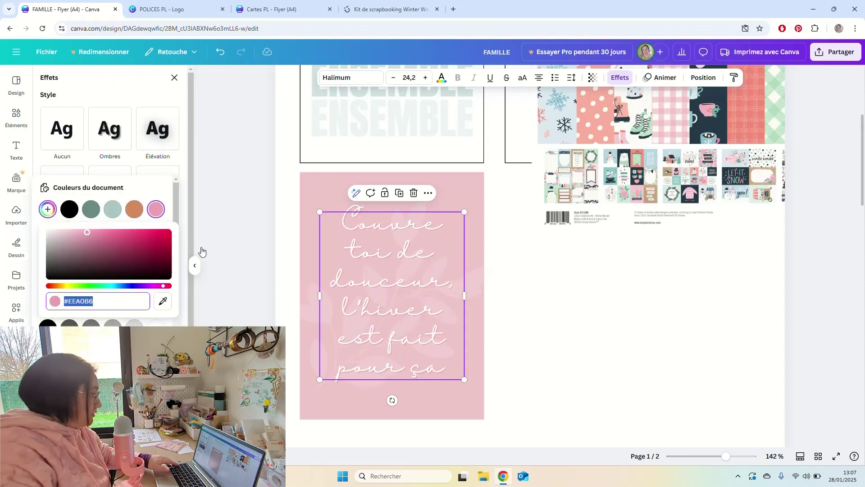
drag(87, 234, 103, 243)
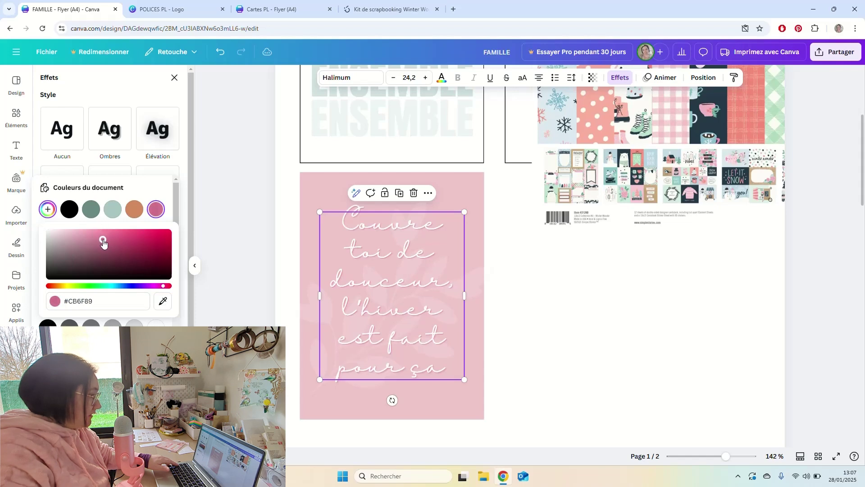
click(242, 224)
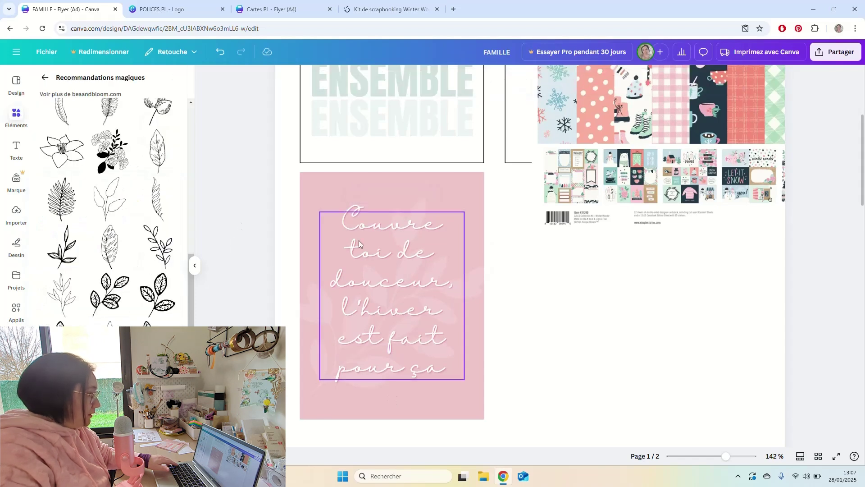
click(535, 287)
scroll(534, 289, down, 3)
scroll(535, 288, down, 2)
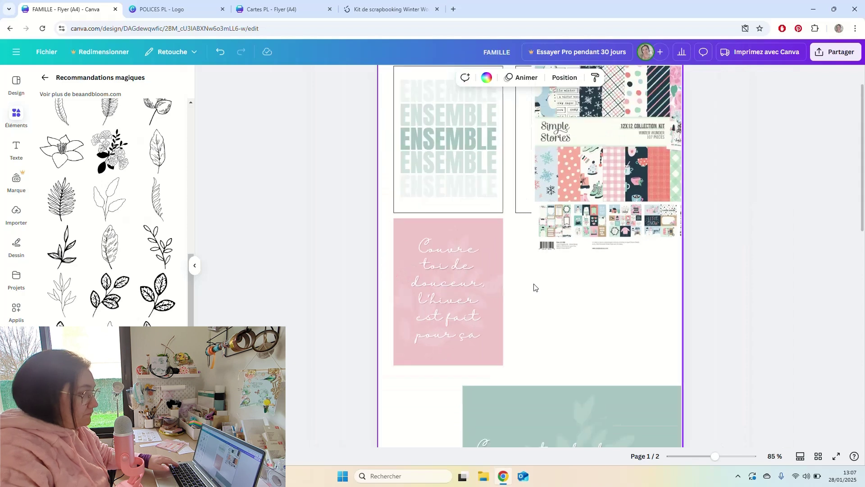
scroll(573, 279, down, 2)
scroll(574, 276, down, 1)
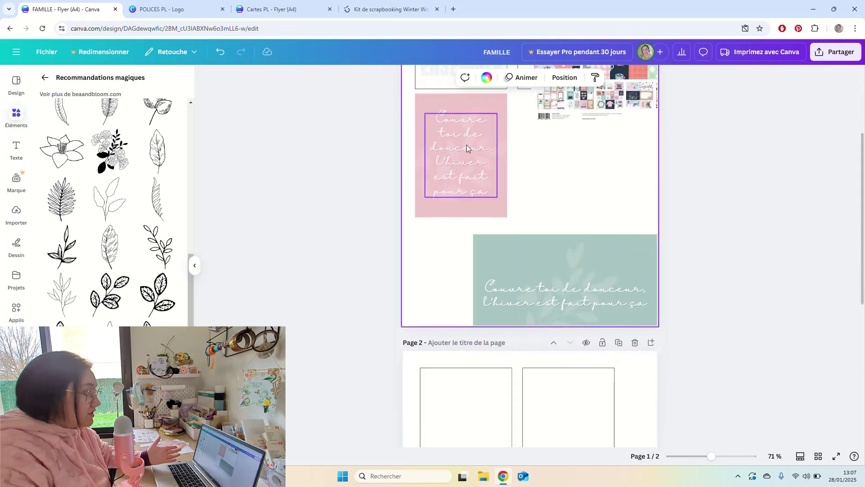
Load the ChatGPT site (chatgpt) in a new Chrome tab.
click(453, 9)
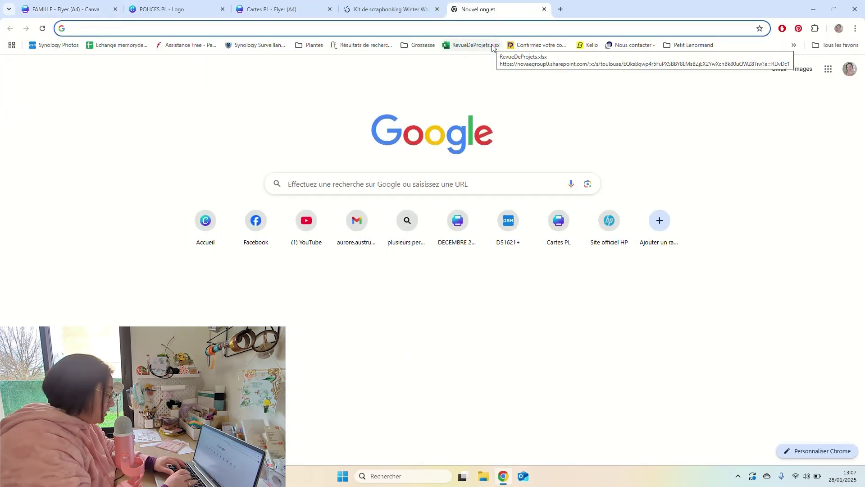
text(chatgpt)
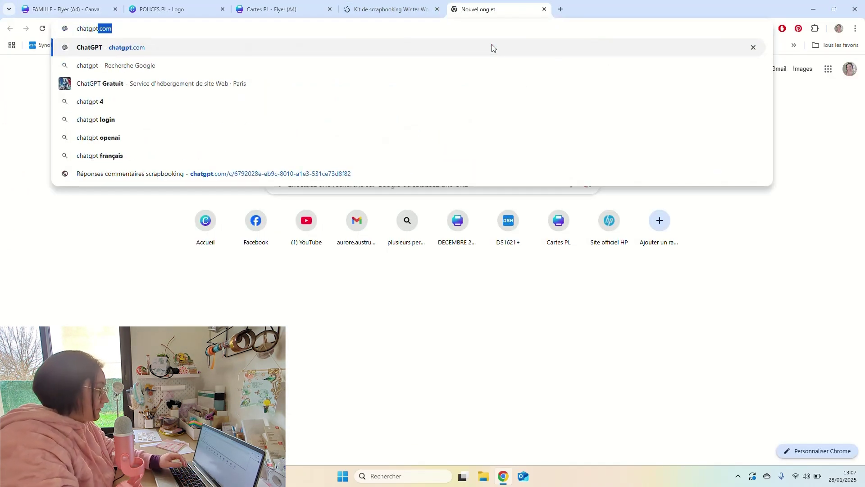
key(Return)
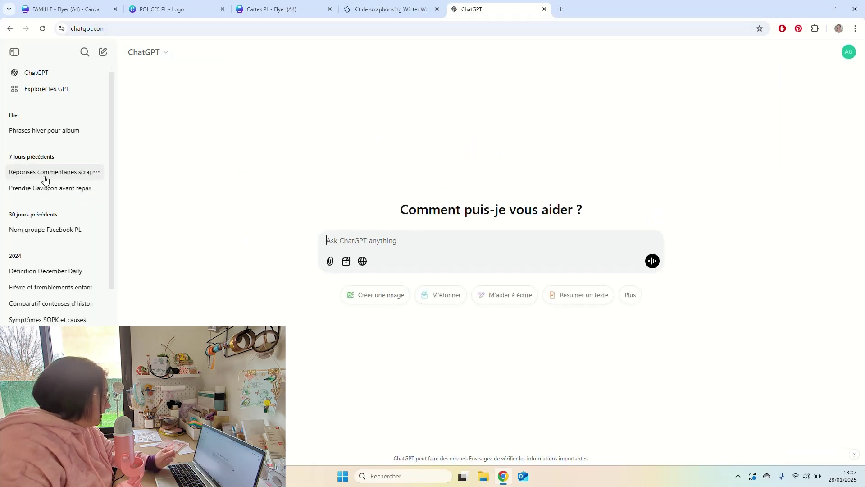
click(45, 132)
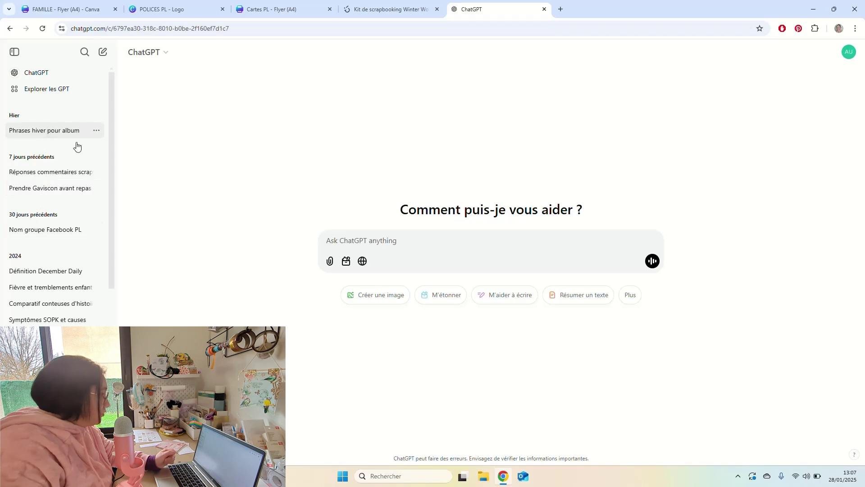
scroll(488, 212, down, 15)
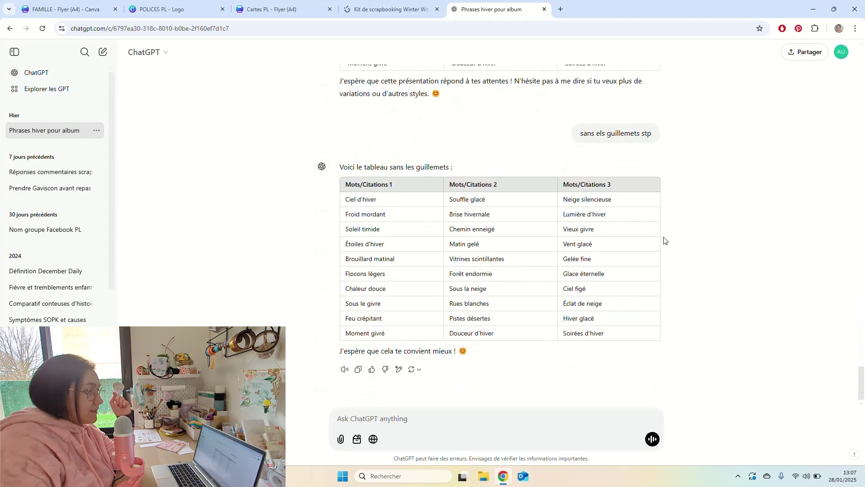
scroll(765, 298, up, 7)
drag(861, 342, 766, 90)
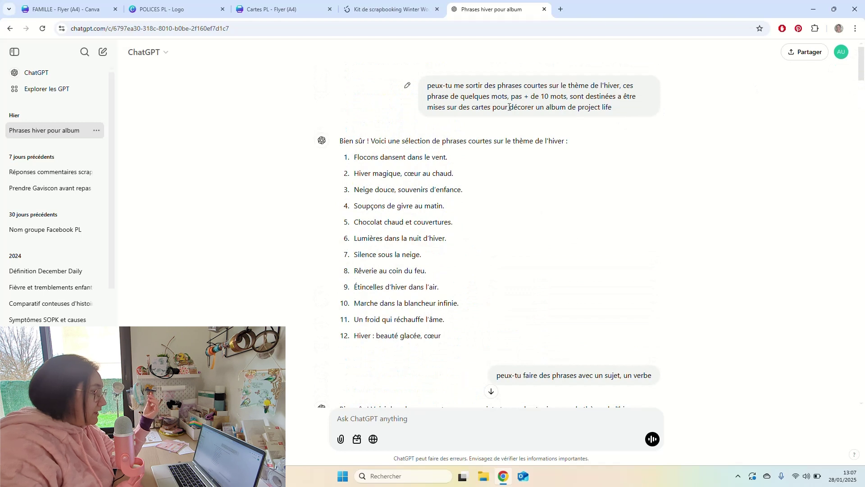
drag(479, 85, 607, 107)
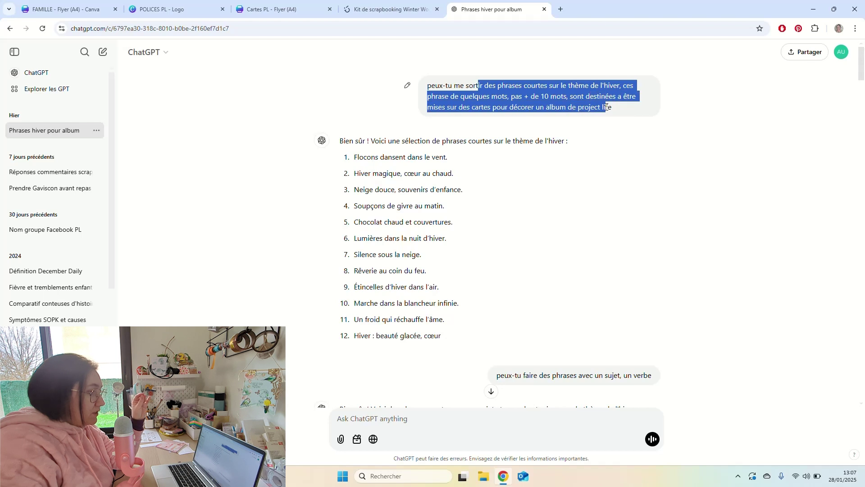
click(602, 118)
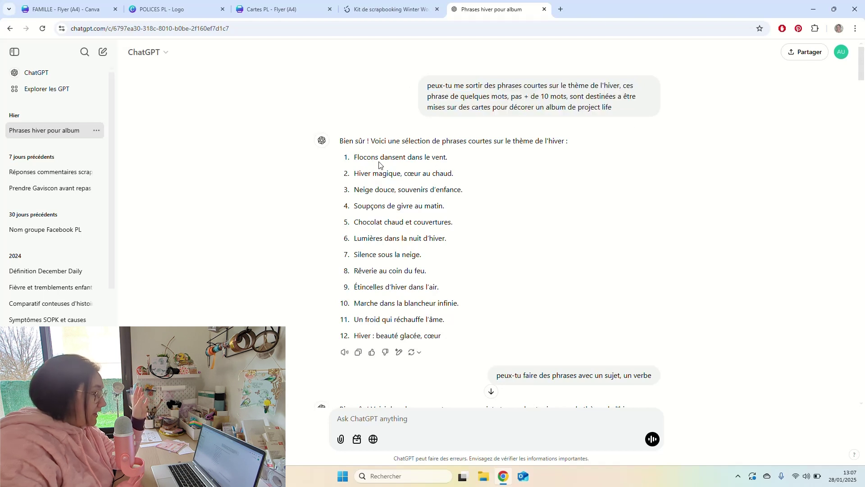
drag(367, 159, 469, 315)
click(486, 313)
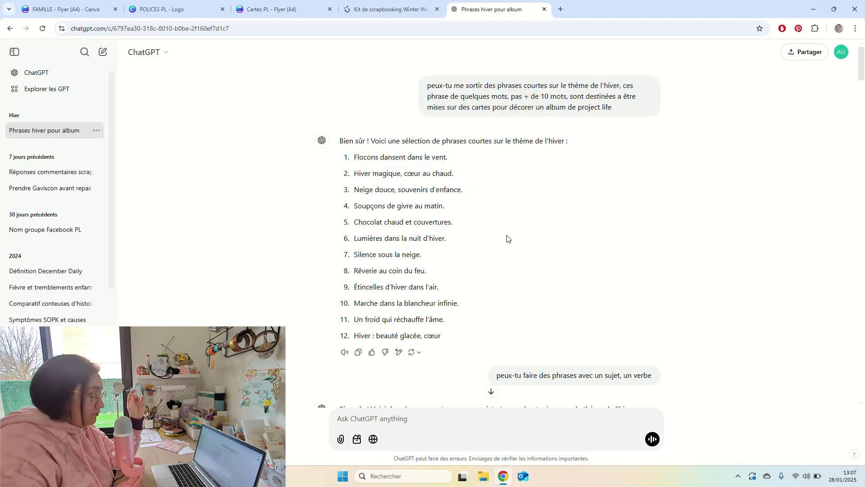
scroll(508, 239, down, 2)
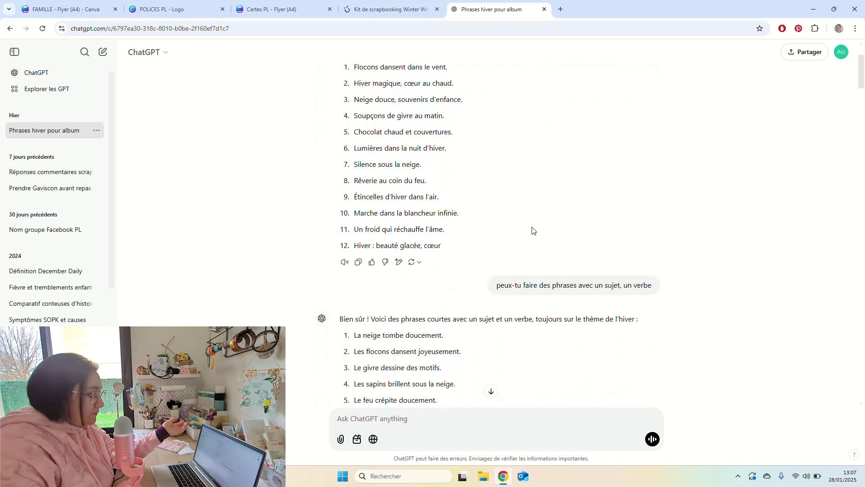
scroll(533, 229, down, 2)
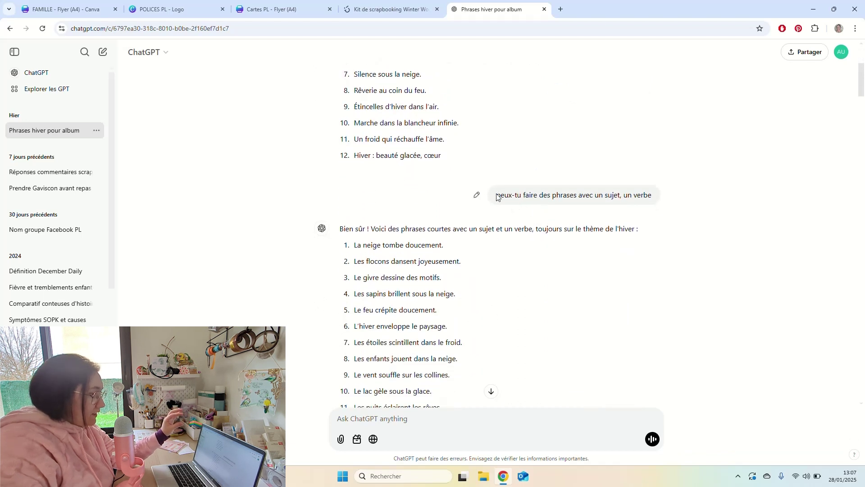
drag(497, 195, 608, 195)
click(622, 197)
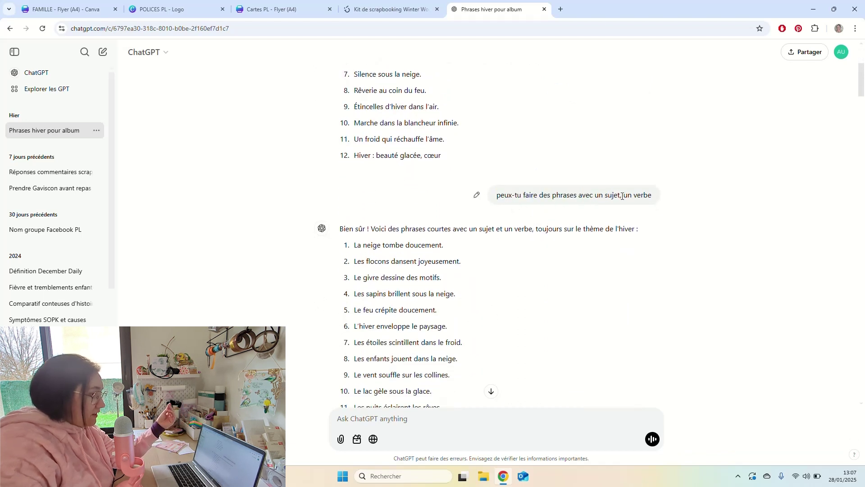
scroll(473, 220, down, 7)
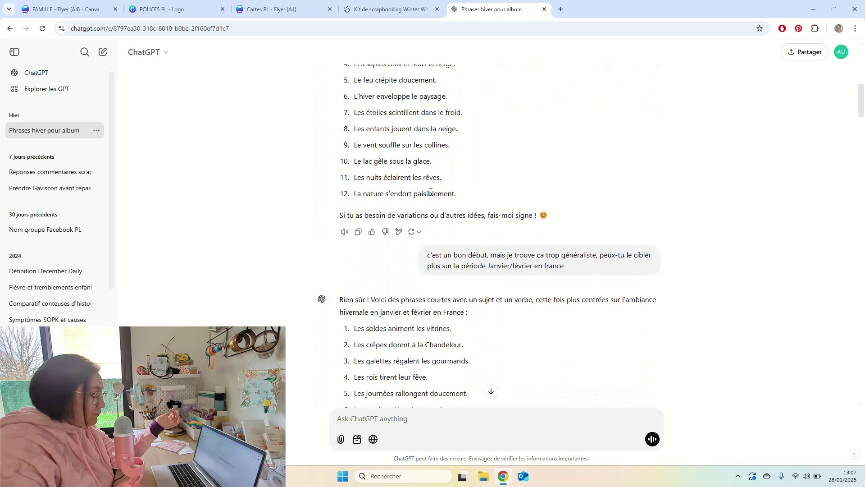
scroll(436, 127, up, 2)
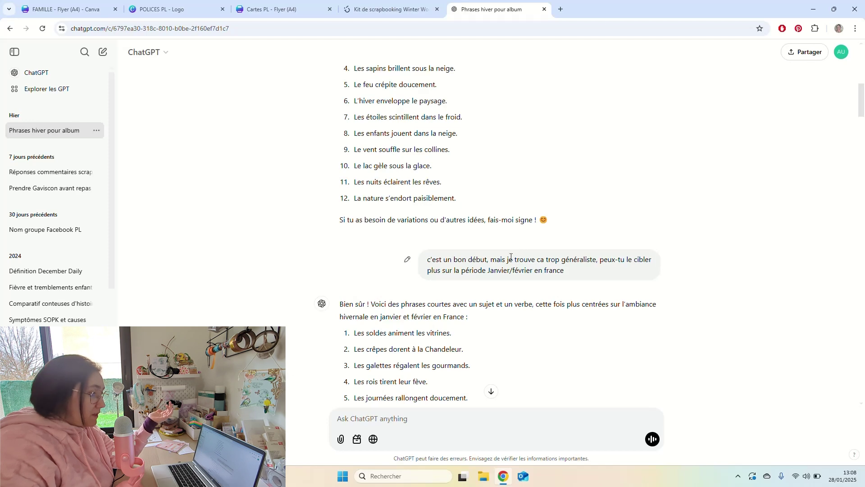
scroll(496, 261, down, 4)
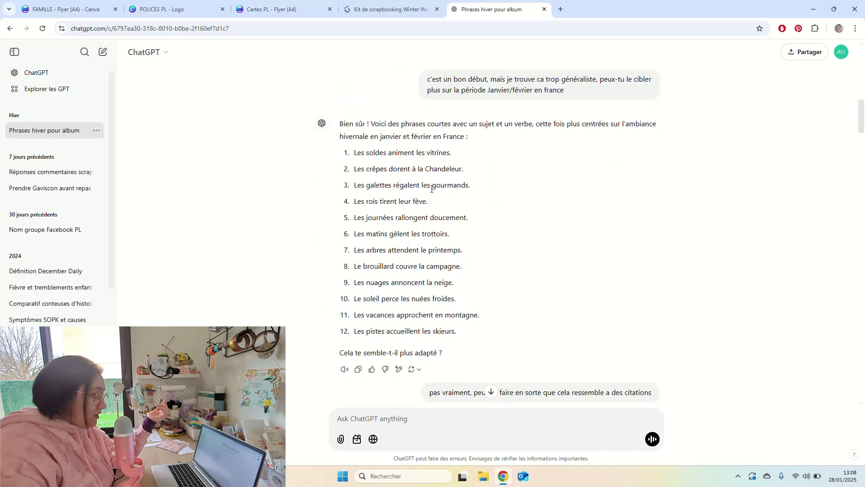
scroll(412, 197, down, 4)
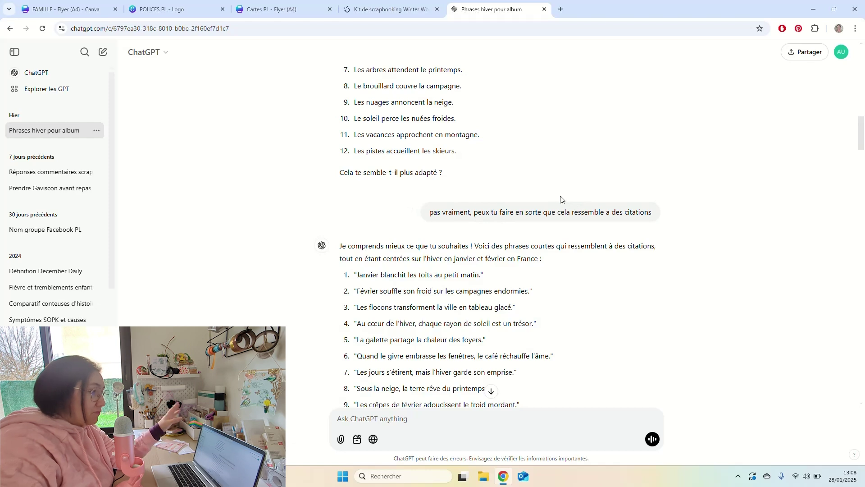
scroll(441, 222, down, 4)
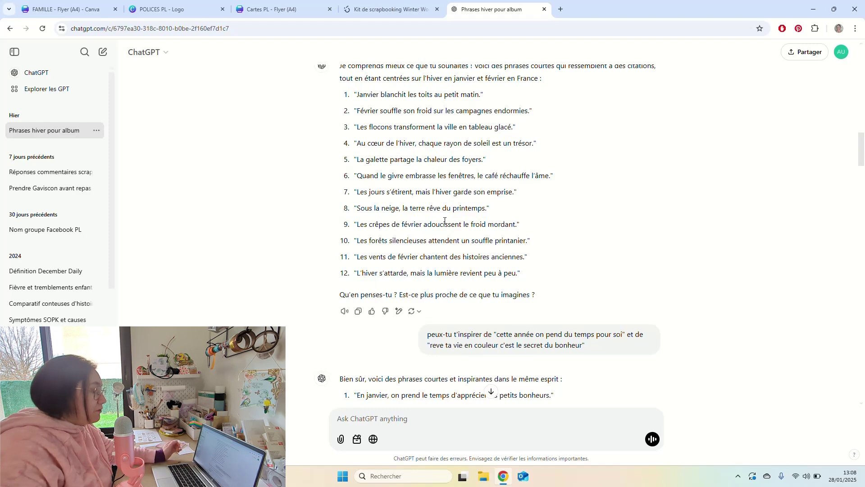
scroll(489, 211, down, 6)
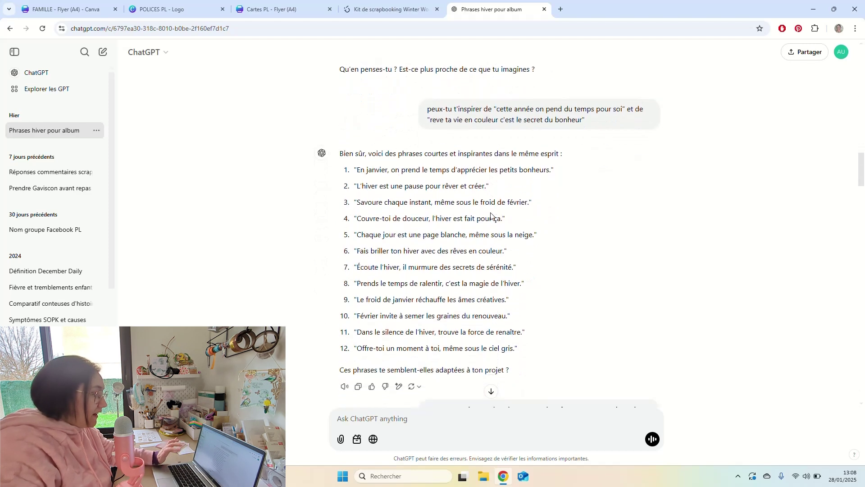
scroll(489, 215, down, 5)
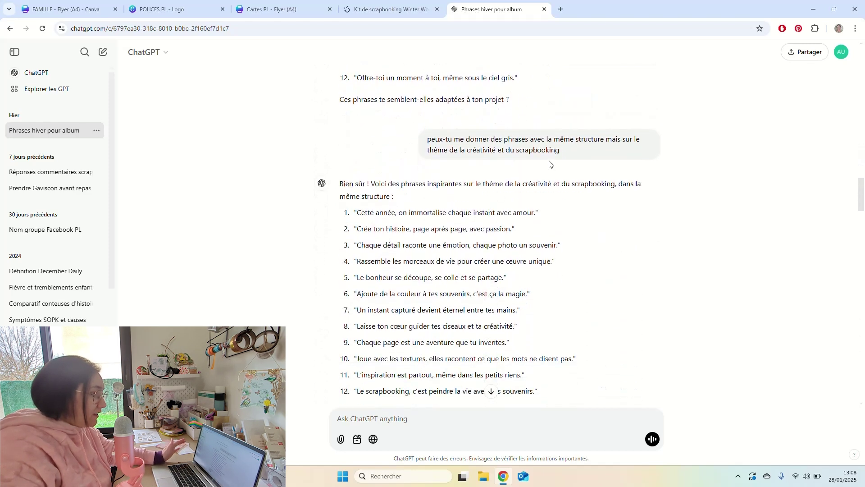
drag(464, 139, 600, 152)
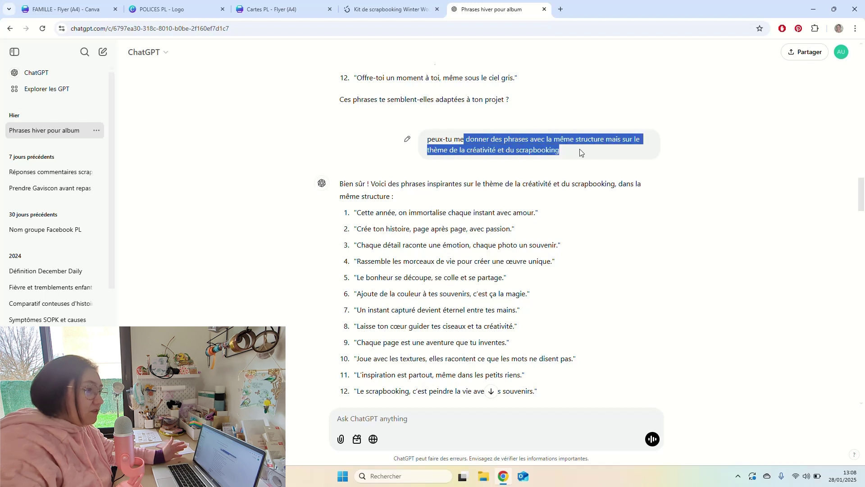
click(581, 152)
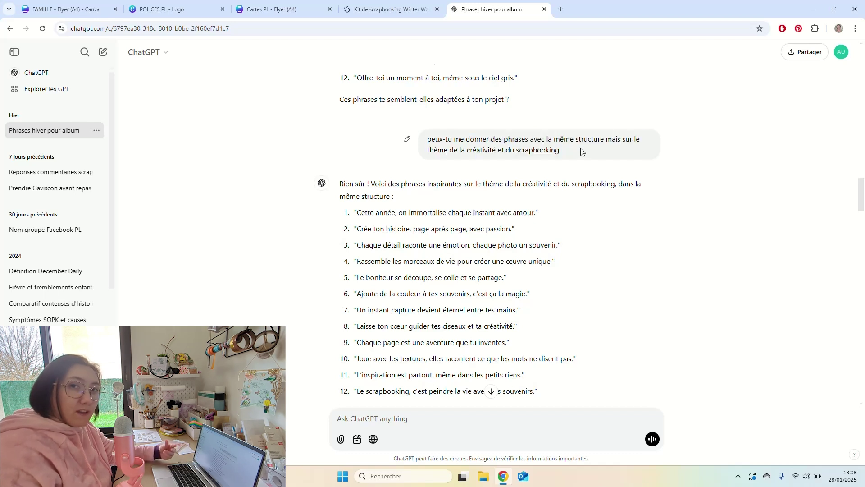
scroll(523, 180, down, 3)
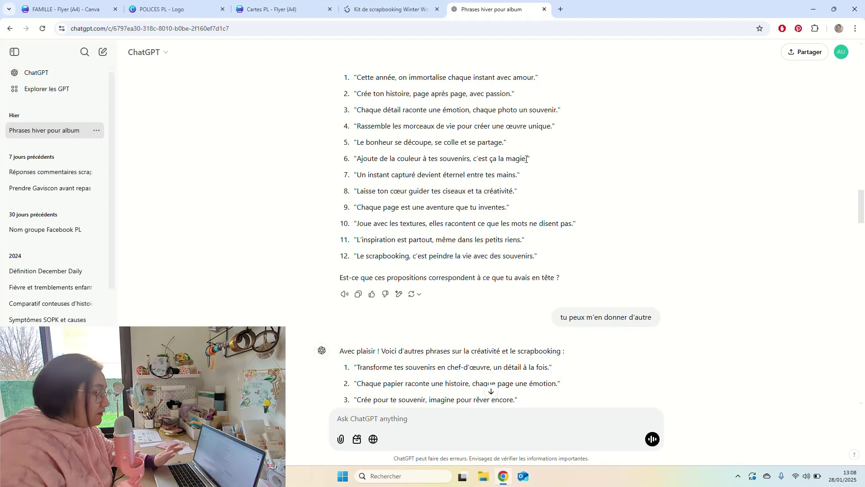
scroll(528, 155, down, 5)
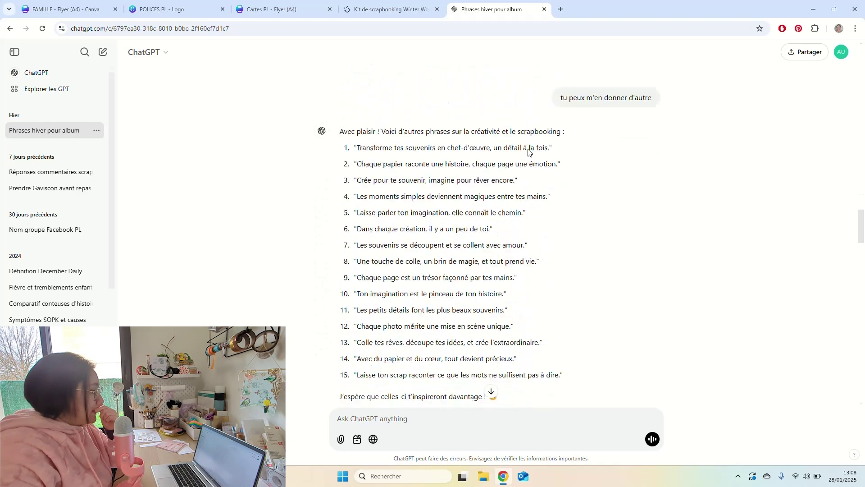
scroll(530, 151, down, 7)
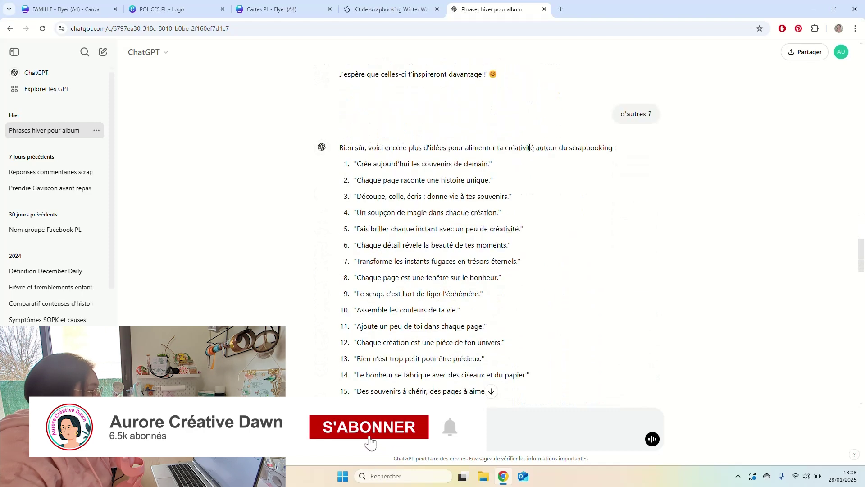
scroll(529, 148, down, 6)
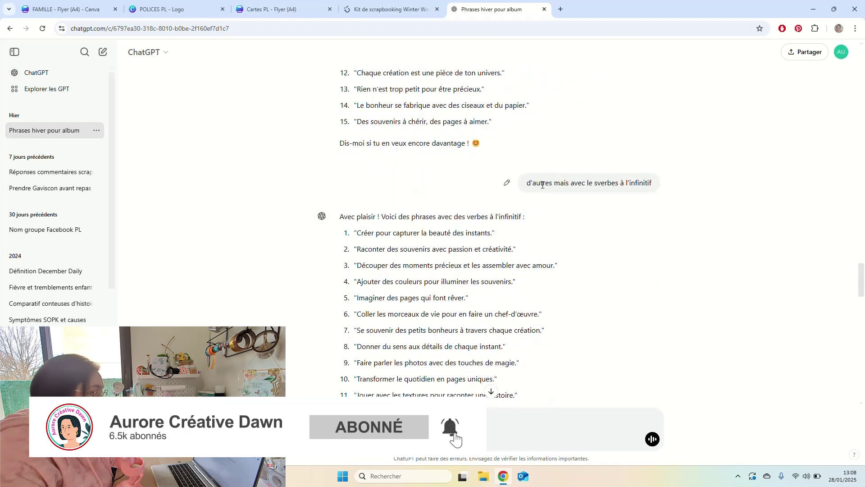
drag(542, 184, 586, 184)
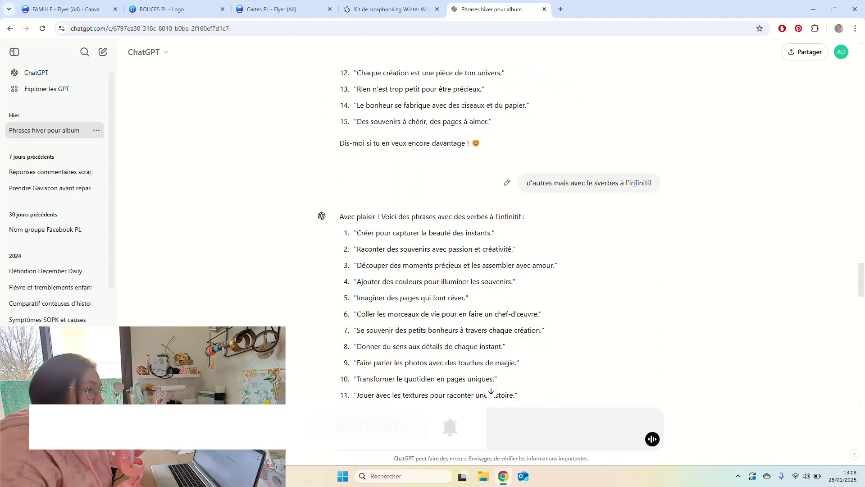
click(552, 184)
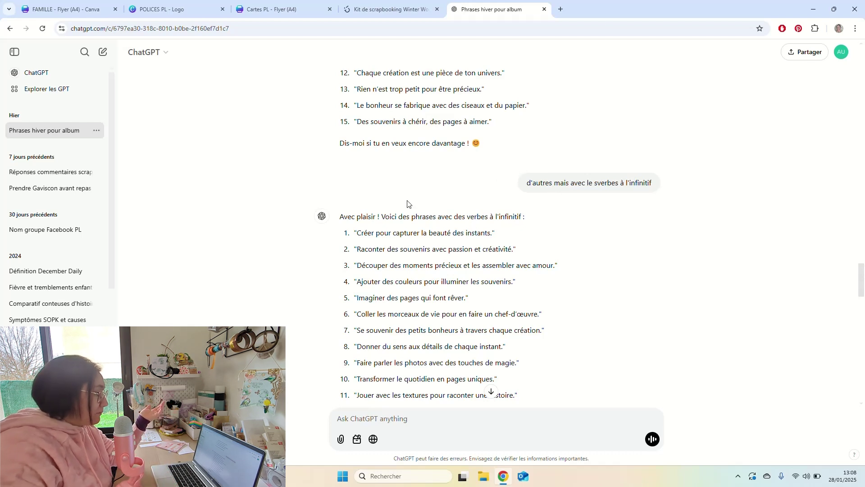
scroll(396, 214, down, 2)
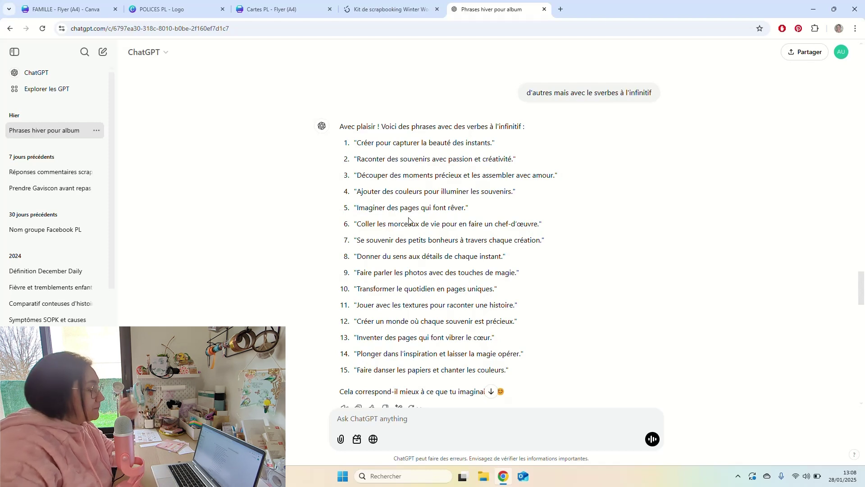
scroll(409, 221, down, 6)
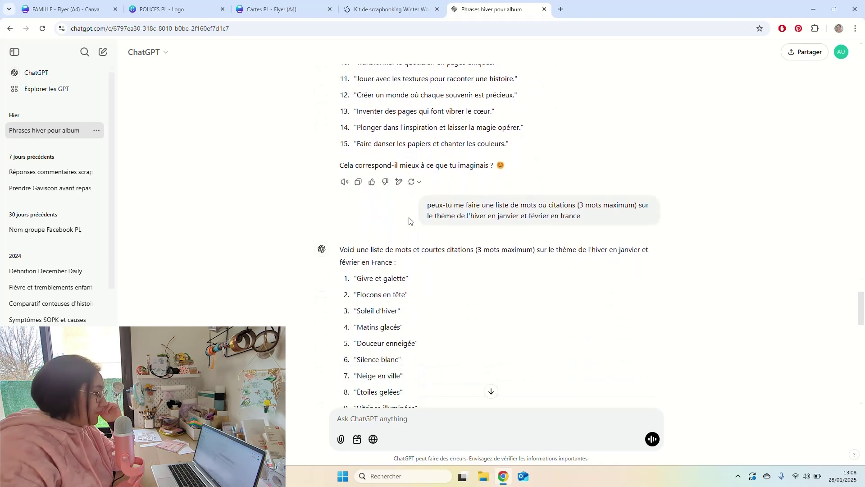
Review the conversation's earlier winter list request and items like Givre et galette and Matins glacés.
scroll(409, 221, down, 1)
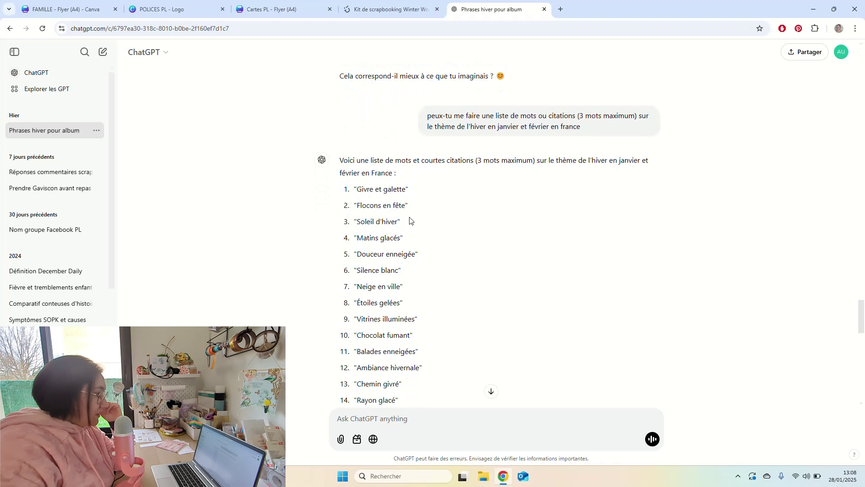
scroll(410, 221, up, 2)
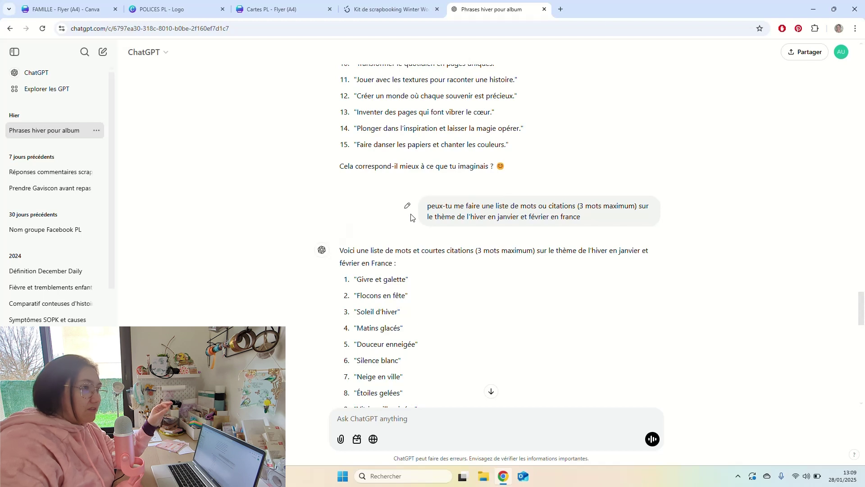
scroll(405, 203, down, 2)
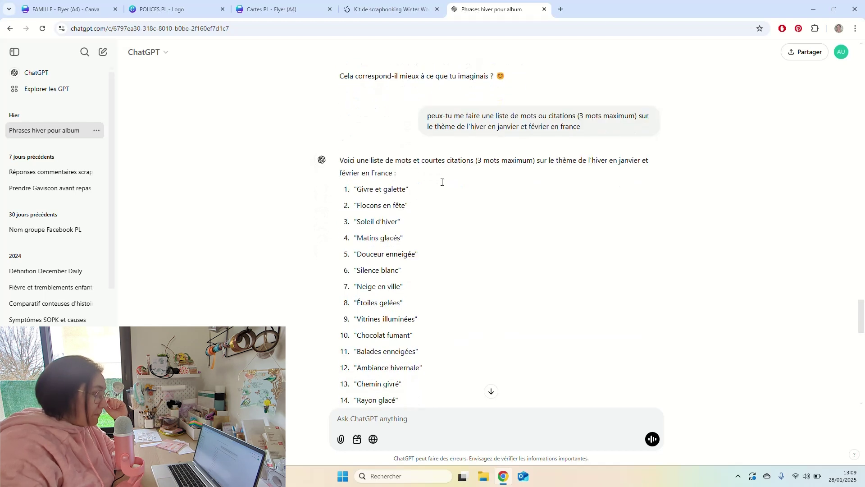
drag(486, 114, 618, 129)
click(579, 129)
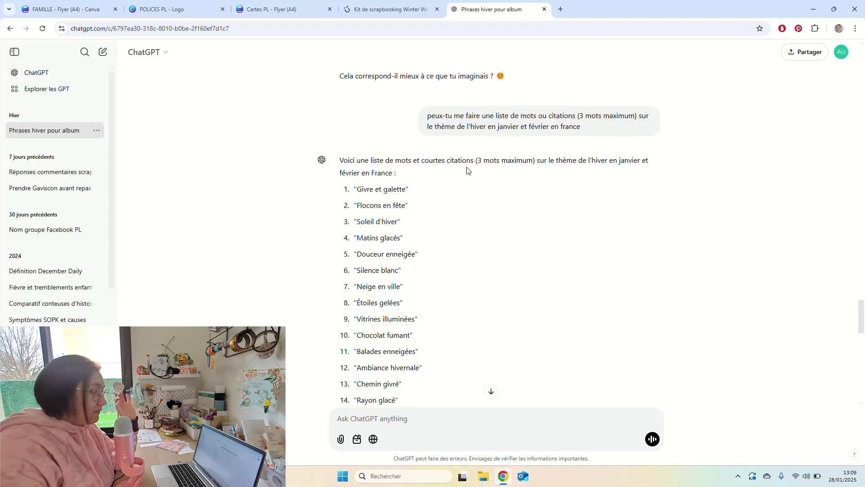
scroll(467, 170, down, 2)
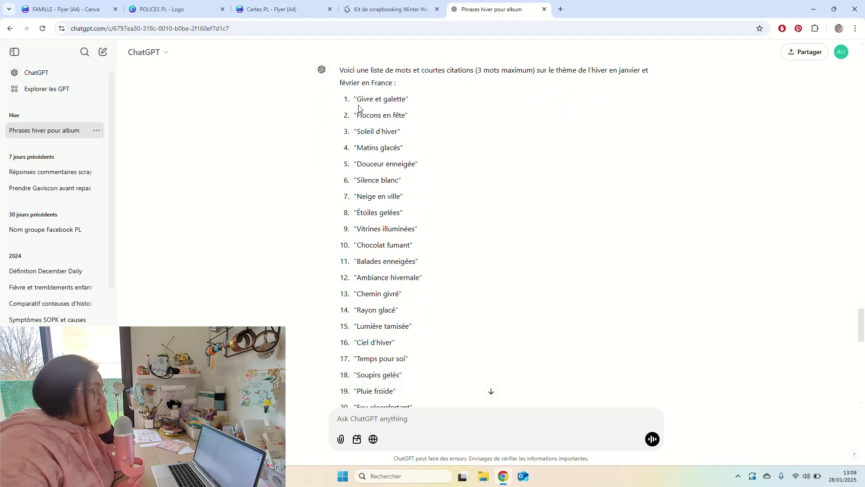
drag(359, 102, 407, 146)
drag(358, 164, 458, 167)
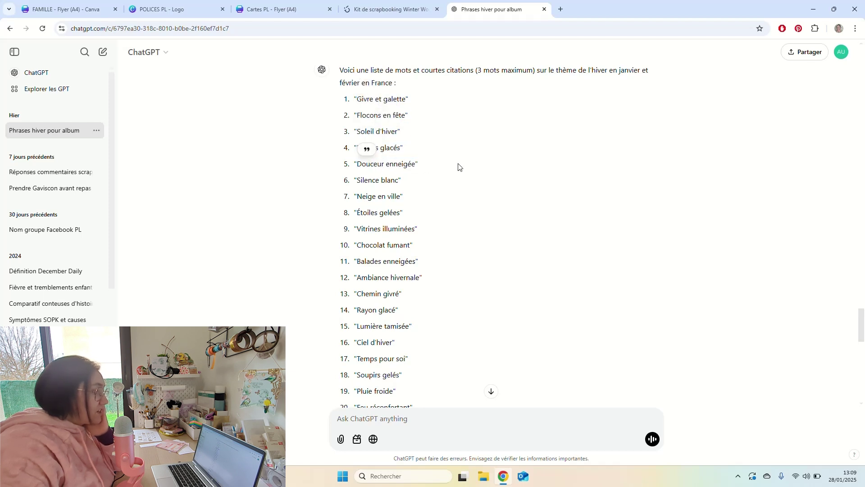
scroll(462, 188, down, 6)
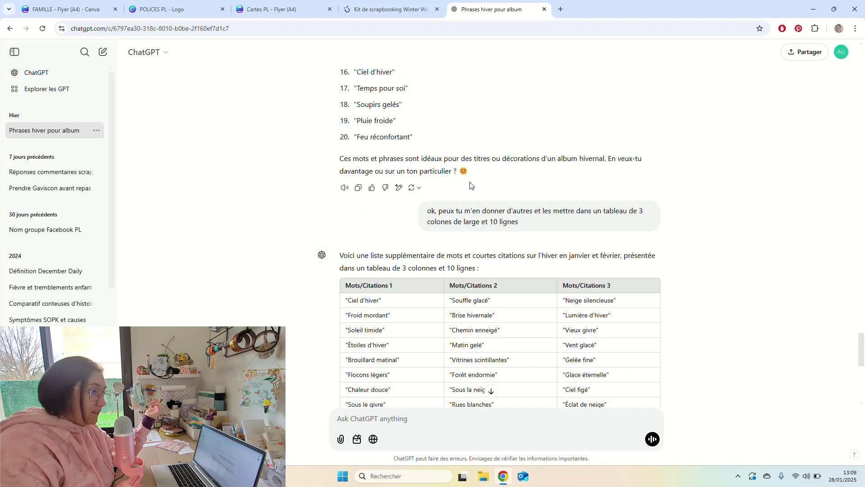
scroll(436, 183, up, 4)
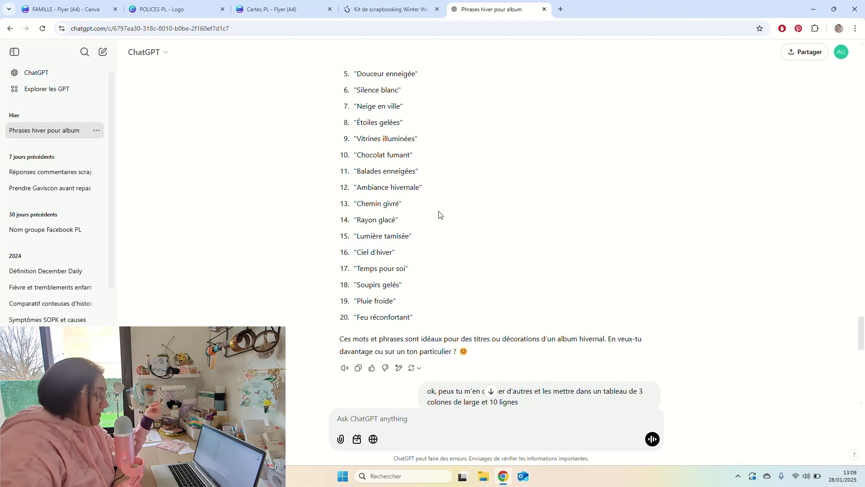
scroll(439, 215, down, 3)
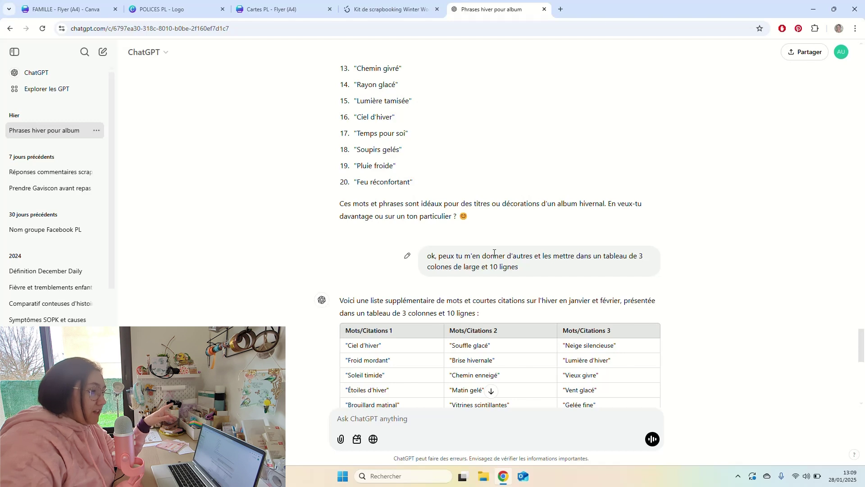
scroll(496, 252, down, 5)
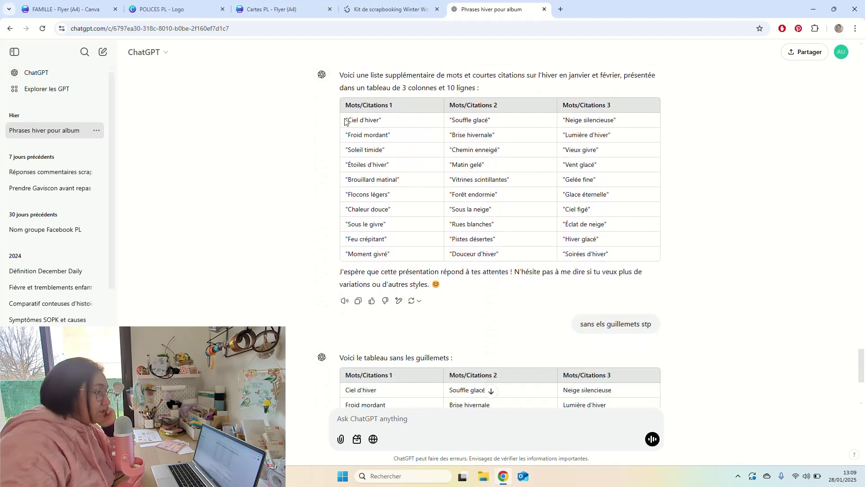
Copy the whole body of the quote-free three-column winter table.
drag(345, 121, 614, 255)
click(625, 315)
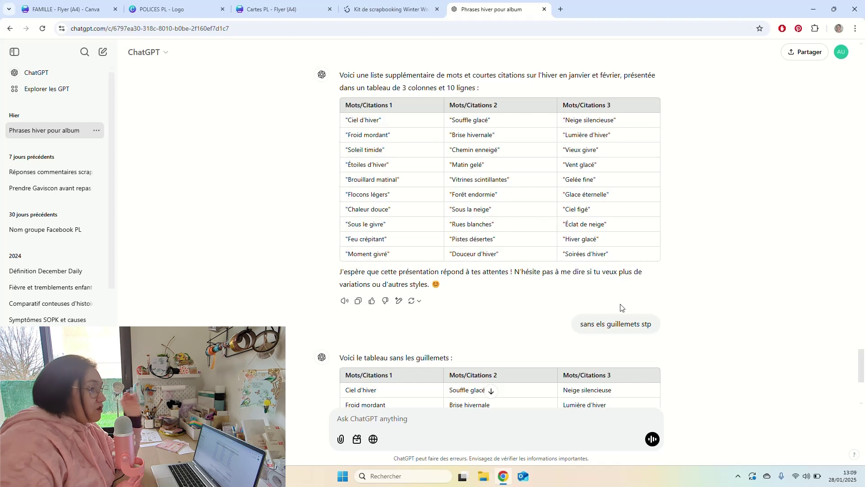
drag(594, 324, 637, 324)
click(664, 325)
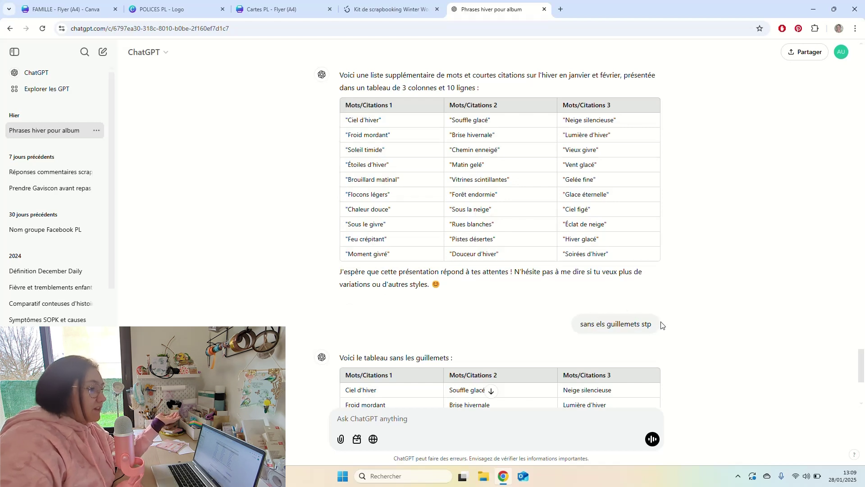
scroll(590, 319, down, 4)
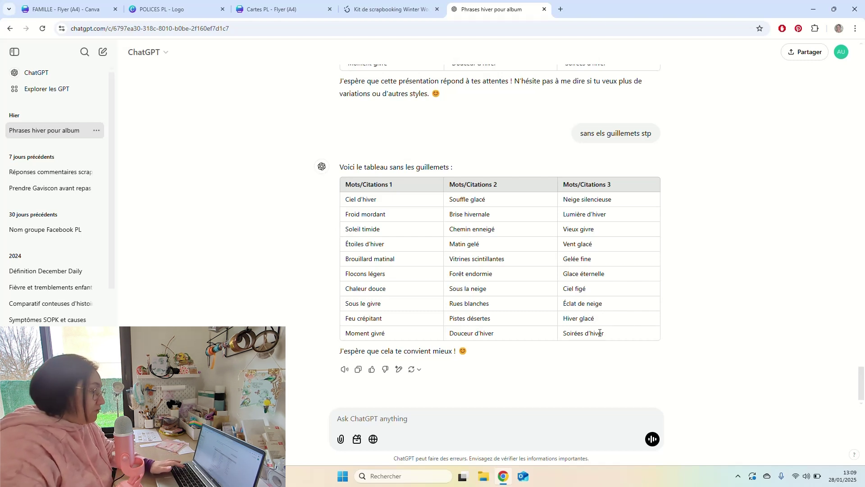
drag(608, 333, 355, 198)
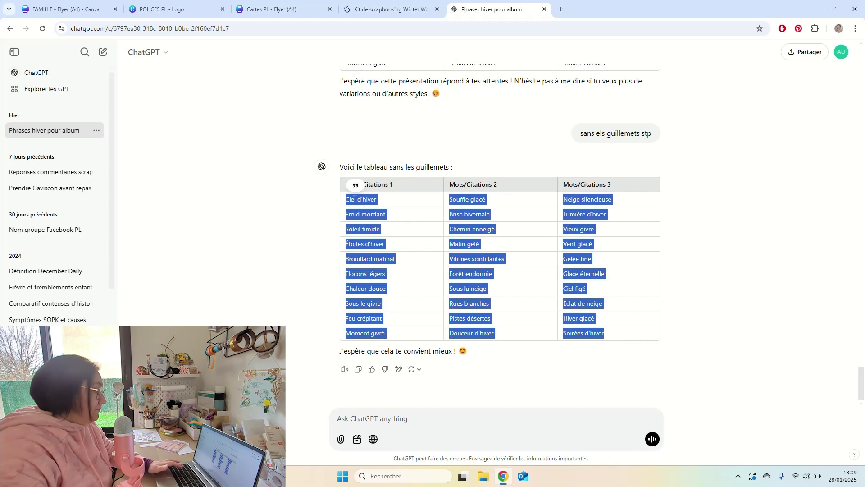
right_click(372, 205)
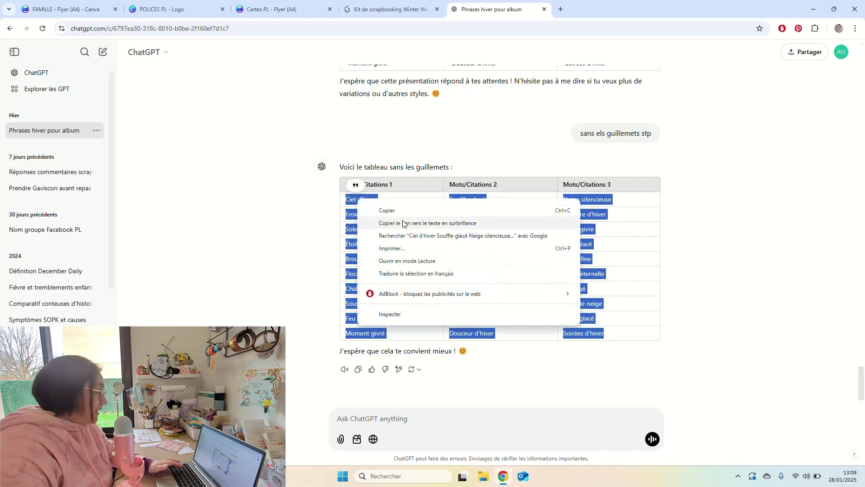
click(394, 210)
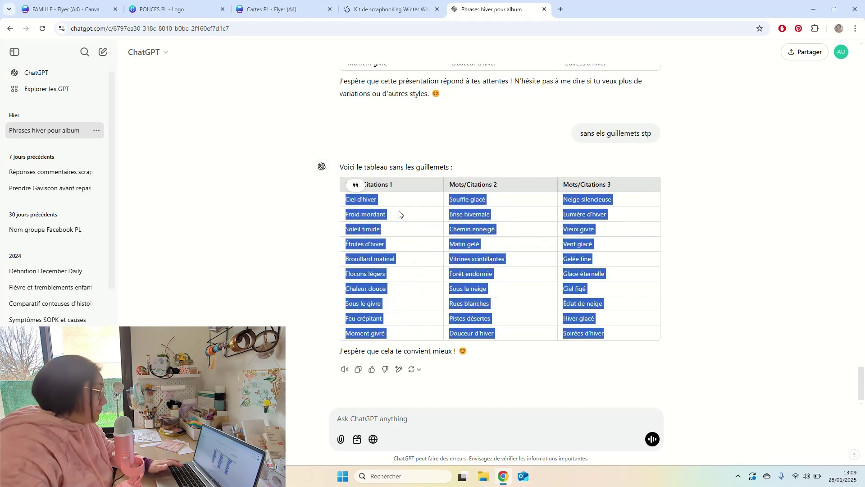
click(66, 9)
Add a blank third page and paste the winter word table onto it.
scroll(559, 193, up, 3)
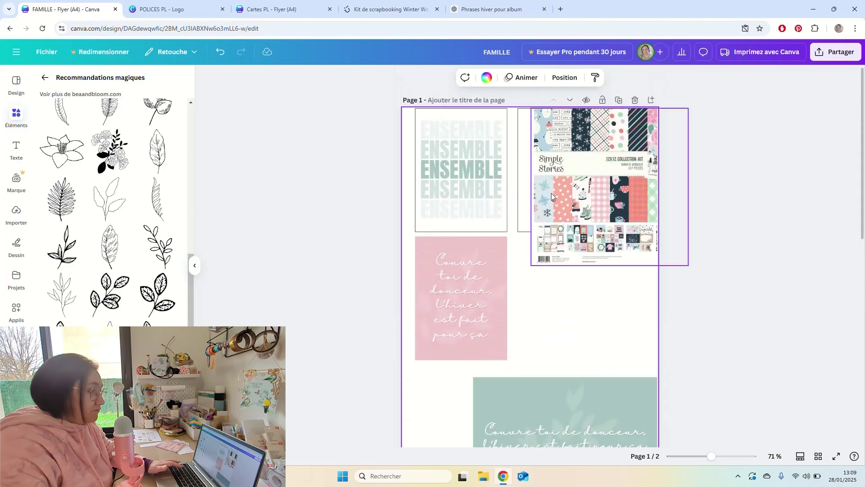
scroll(583, 201, down, 9)
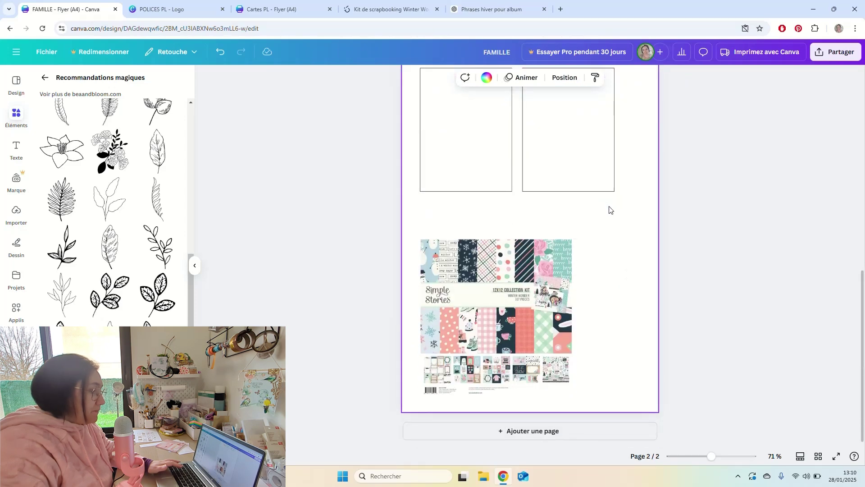
scroll(632, 234, up, 5)
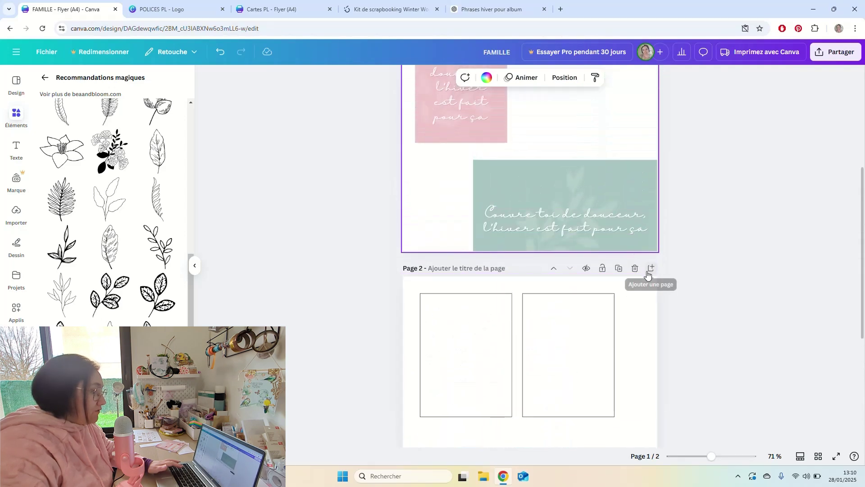
click(651, 269)
scroll(474, 327, down, 4)
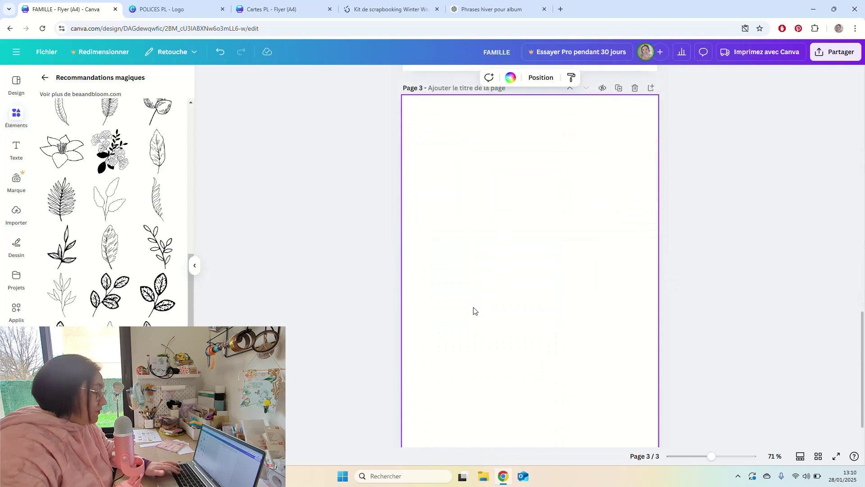
key(ctrl+v)
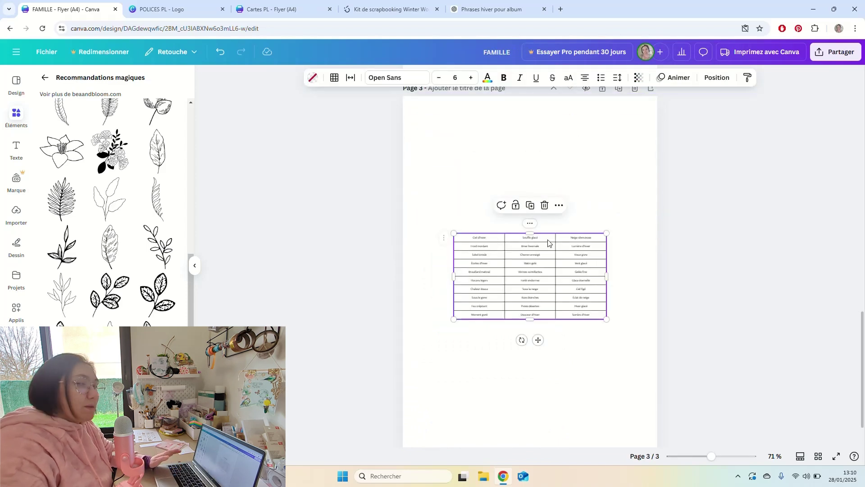
Check the pasted table, then bring up the Cartes PL flyer.
scroll(509, 246, up, 5)
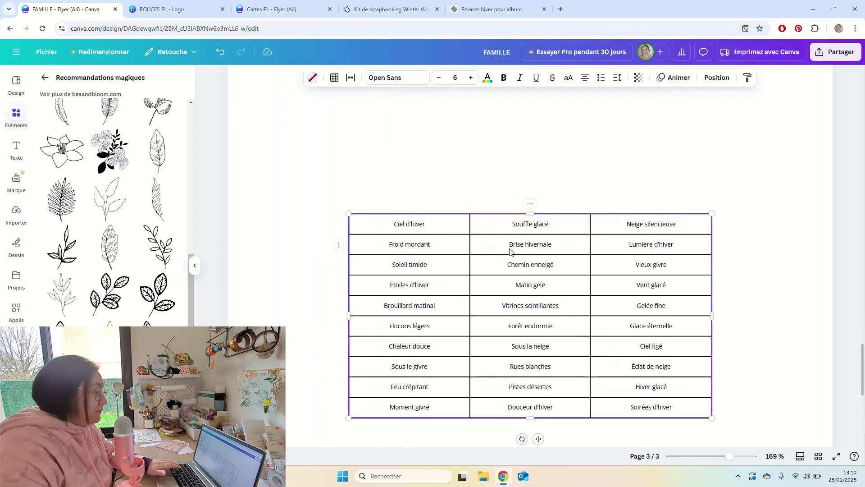
scroll(424, 231, down, 3)
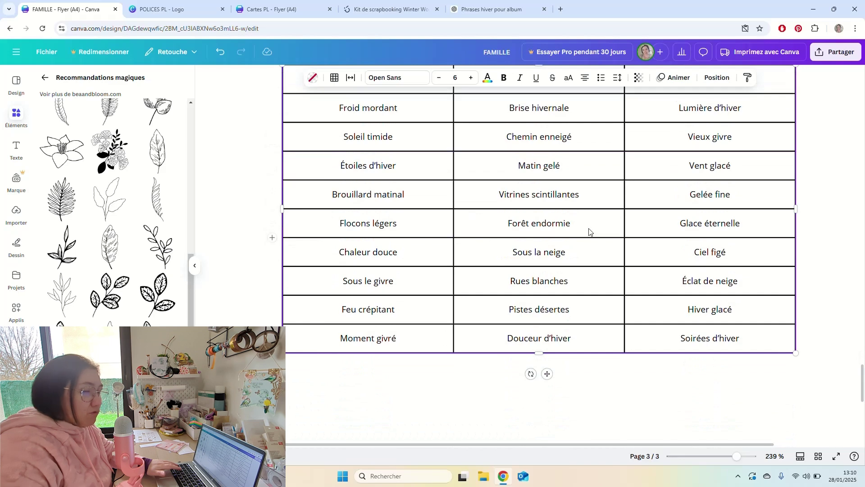
scroll(541, 222, down, 4)
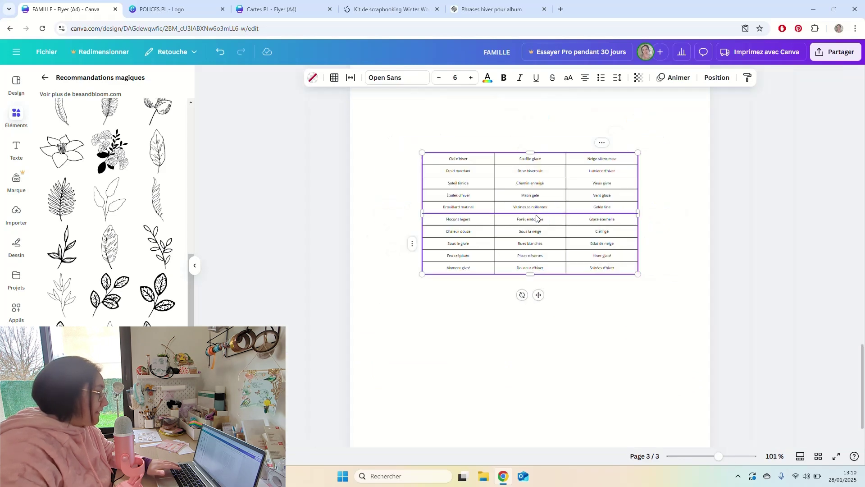
click(272, 12)
Inspect the fonts of the Ciel d'hiver, SOUFFLE GLACÉ and NEIGE SILENCIEUSE cells.
scroll(503, 216, down, 7)
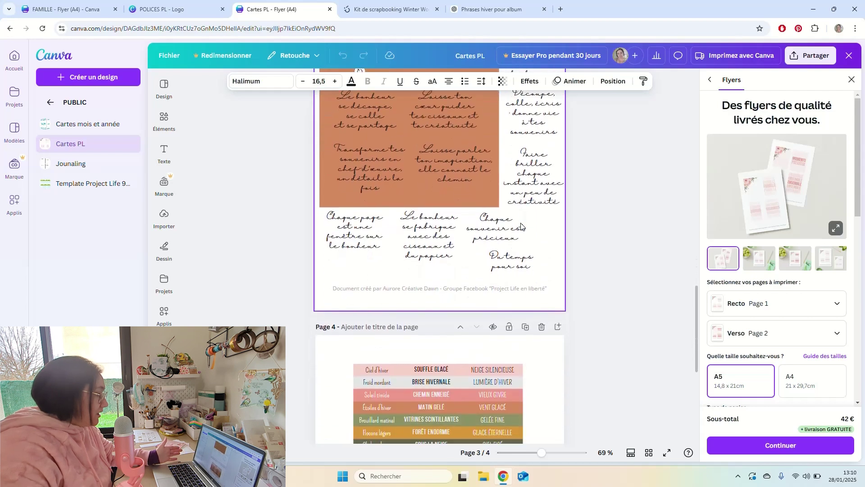
scroll(442, 207, up, 3)
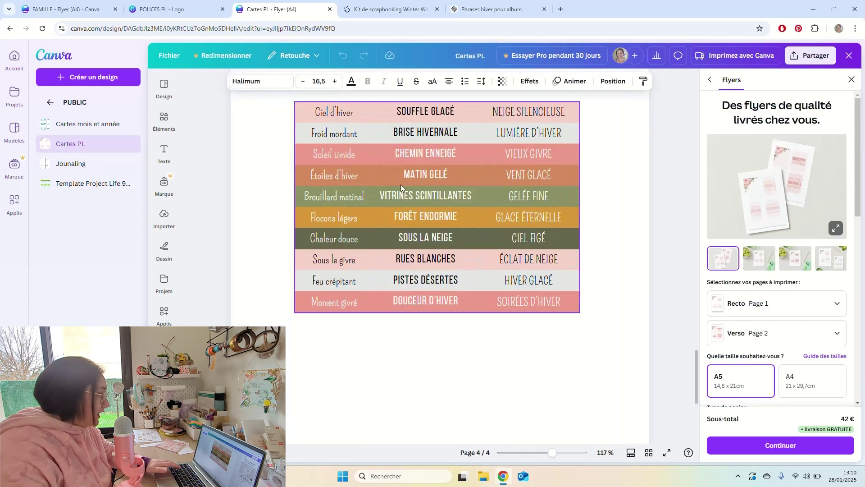
click(372, 113)
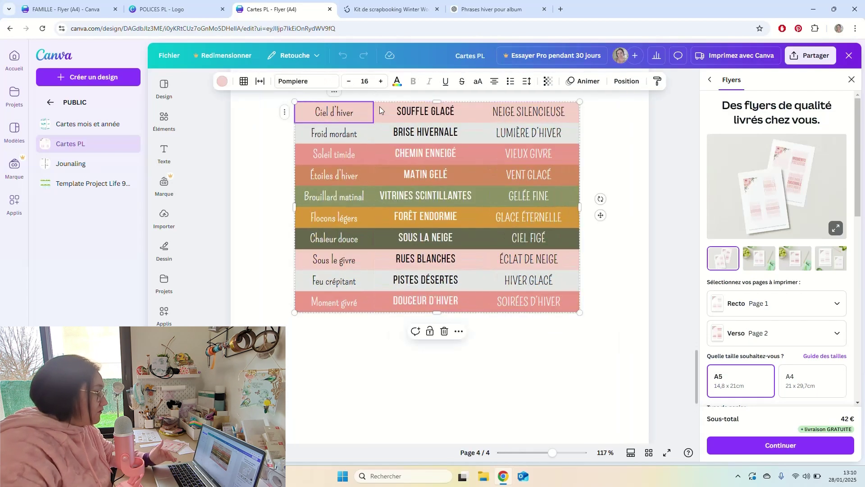
click(348, 115)
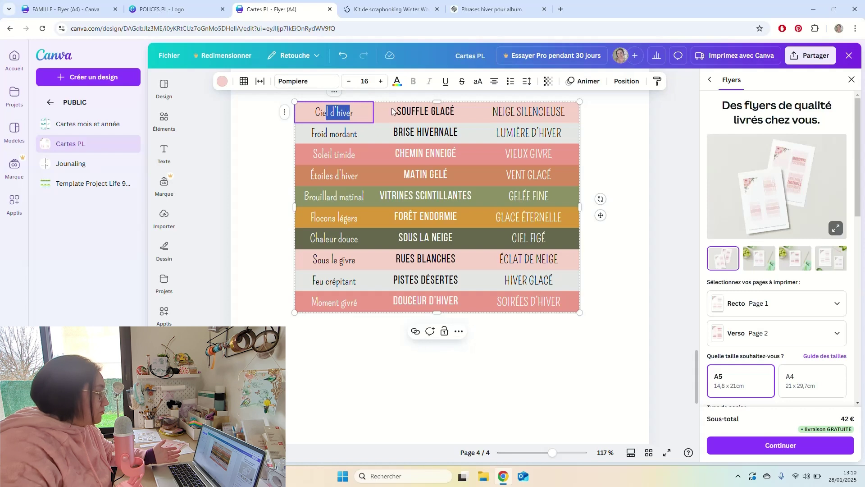
click(430, 111)
click(424, 111)
click(516, 114)
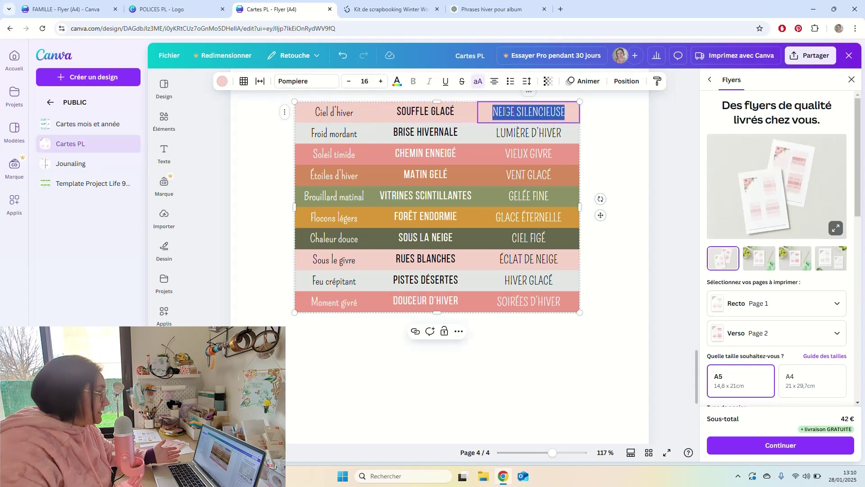
click(533, 111)
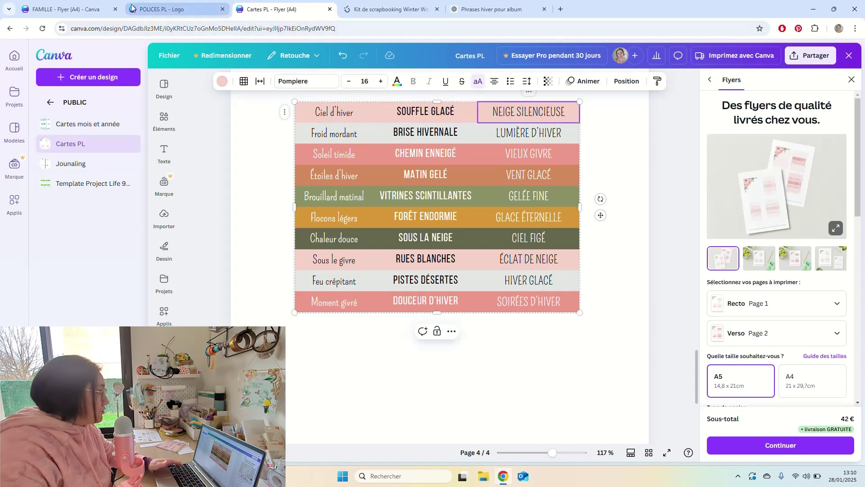
click(67, 9)
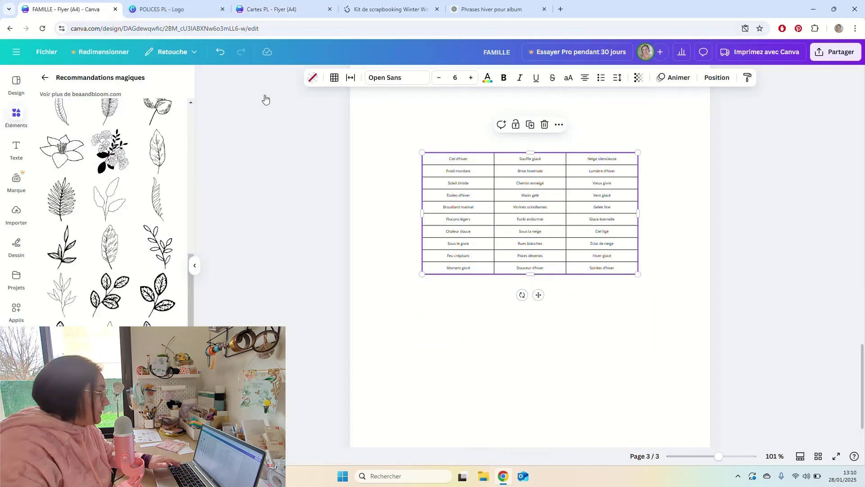
Set the table's first column in the Pompiere font.
click(459, 162)
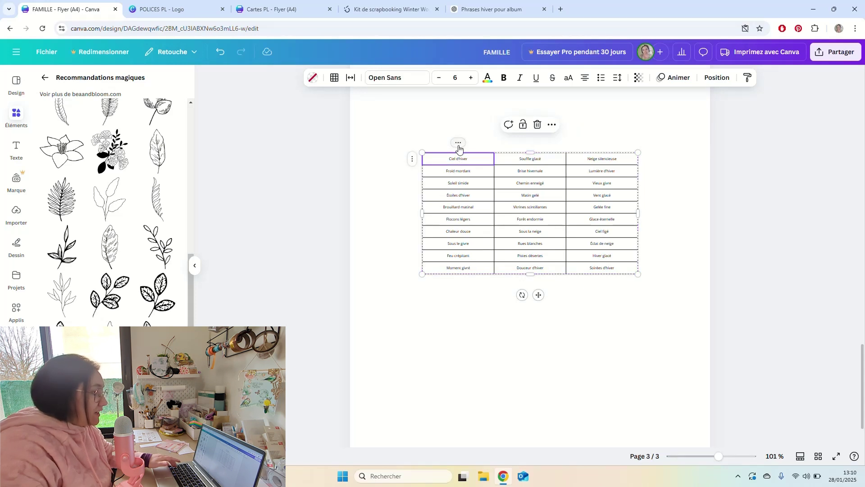
click(458, 145)
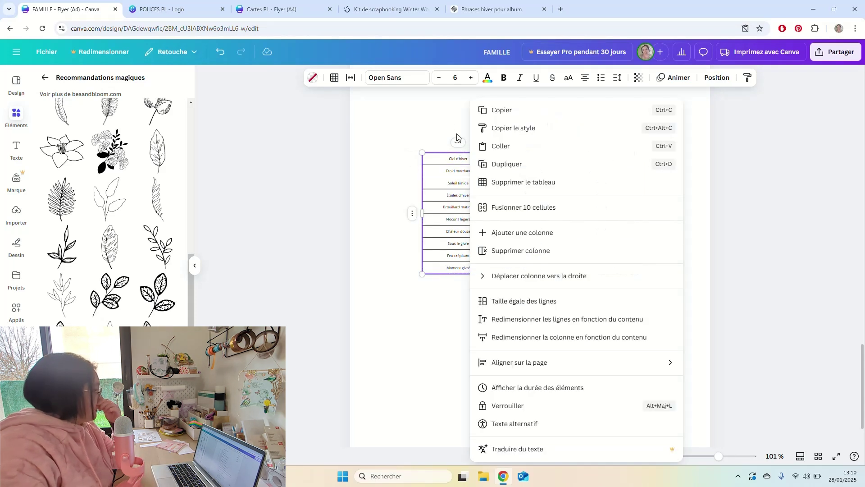
click(413, 79)
click(413, 79)
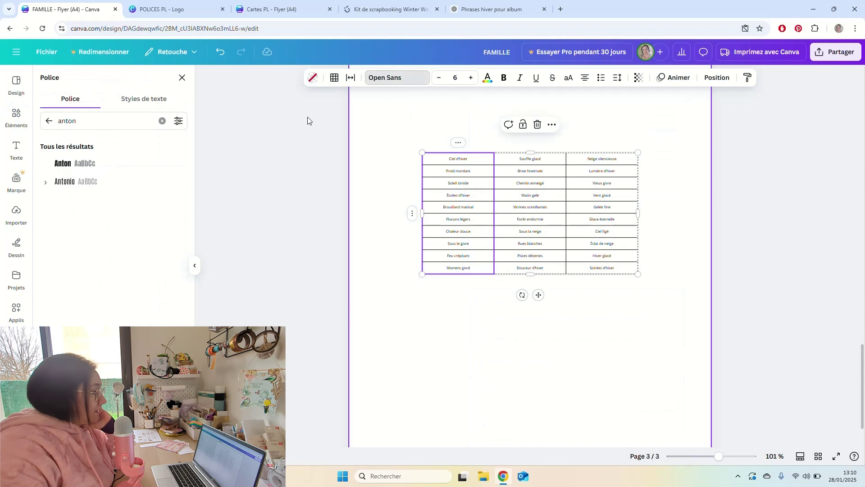
double_click(68, 120)
text(p)
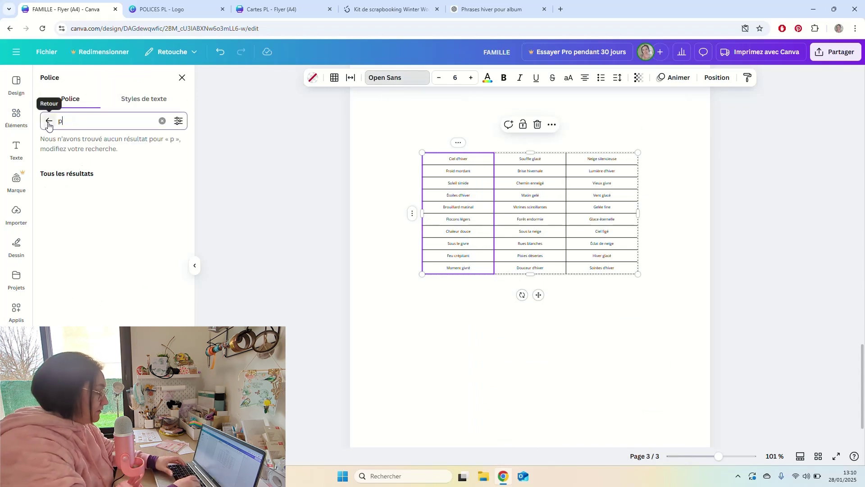
text(ompiere)
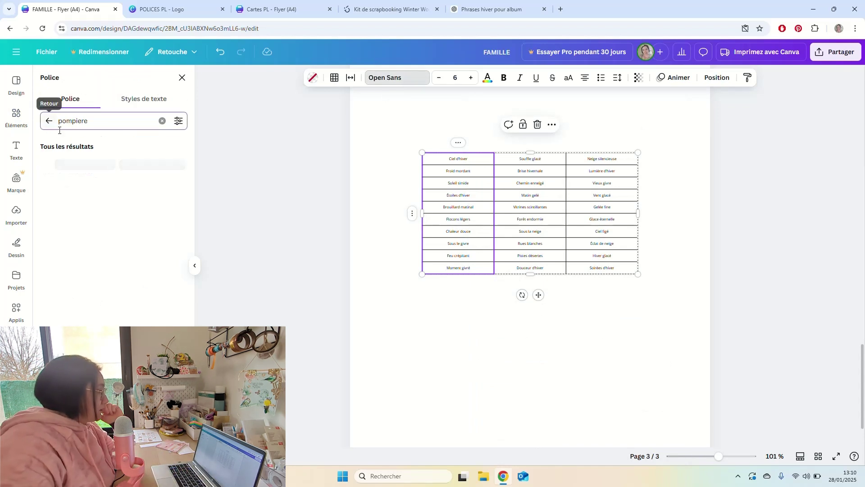
click(67, 162)
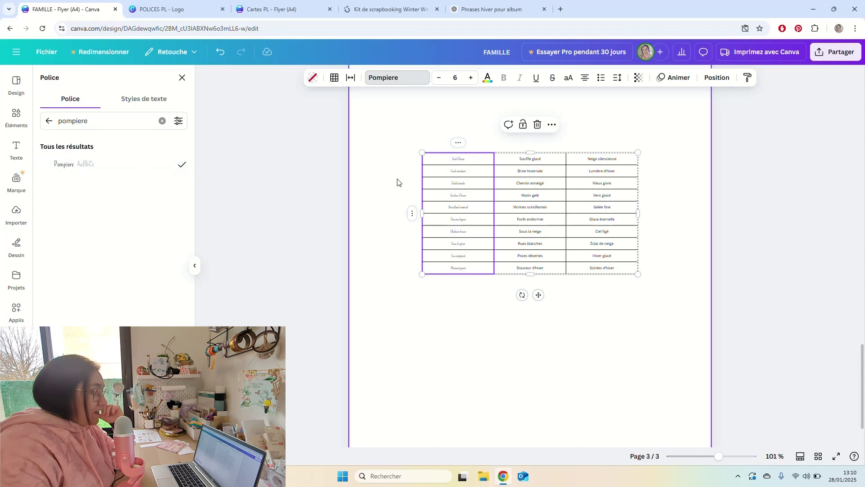
Select the table's third column, then delete the leftover orange square.
click(530, 146)
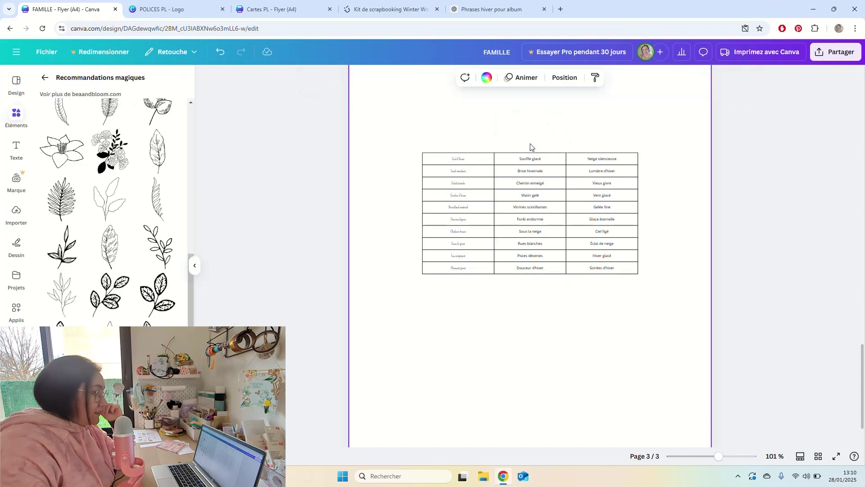
click(603, 155)
click(601, 147)
click(605, 164)
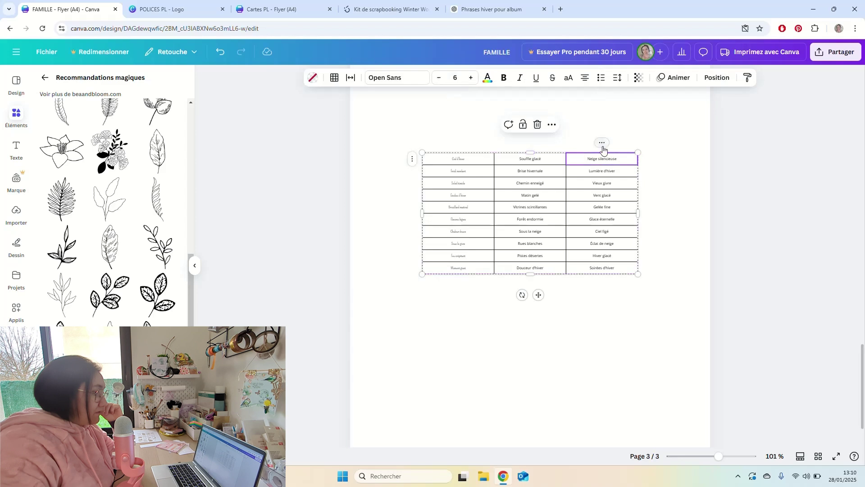
click(602, 143)
click(404, 80)
click(406, 79)
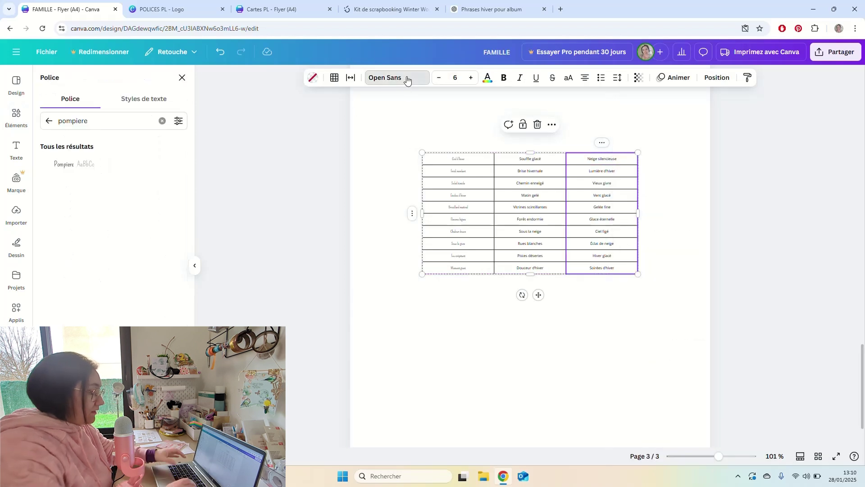
key(r)
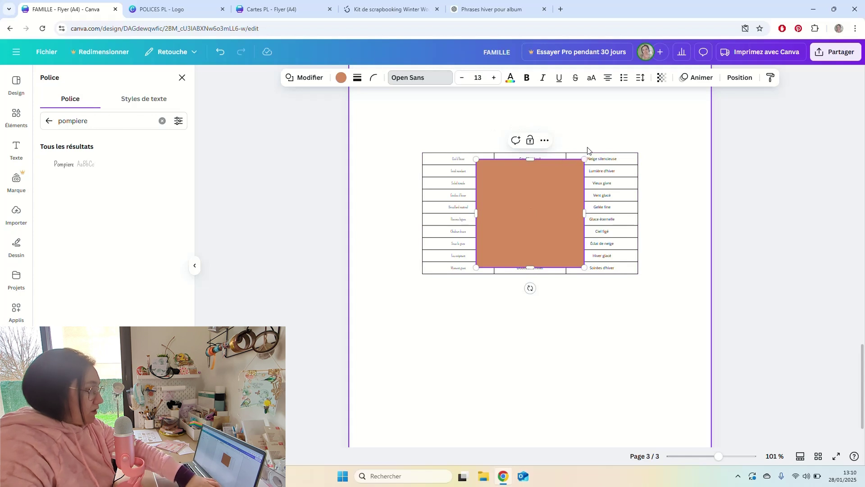
click(565, 197)
key(Delete)
Set the table's third column in Pompiere.
click(602, 161)
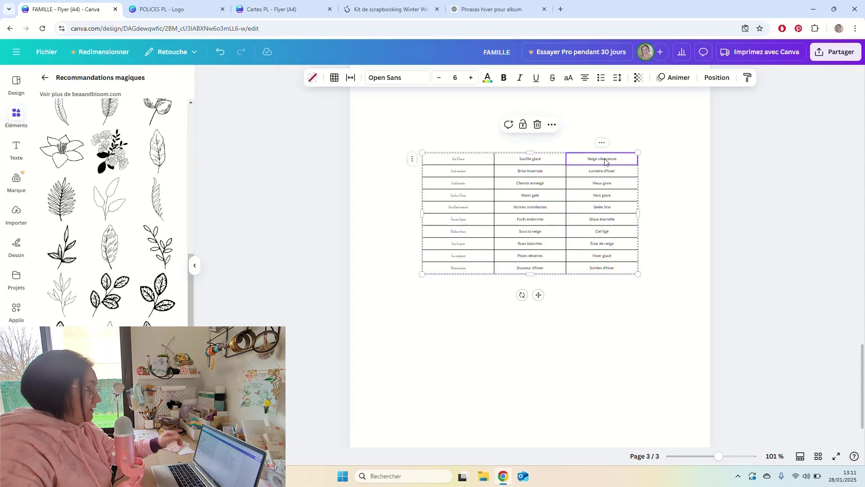
click(602, 142)
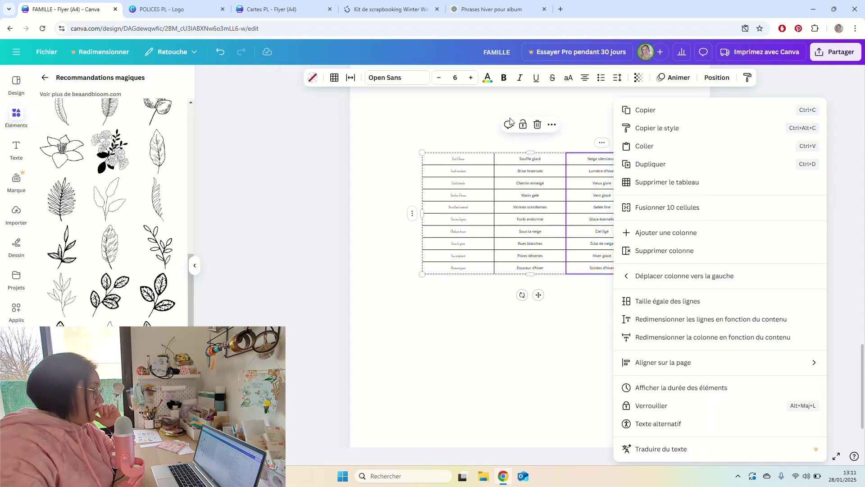
click(400, 79)
click(400, 78)
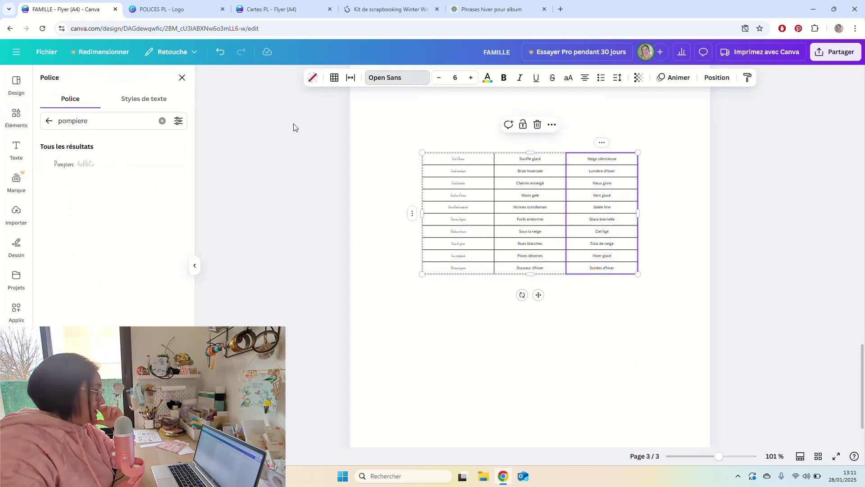
click(82, 163)
Set the middle column in Bebas Neue, trying the Bold weight.
click(533, 163)
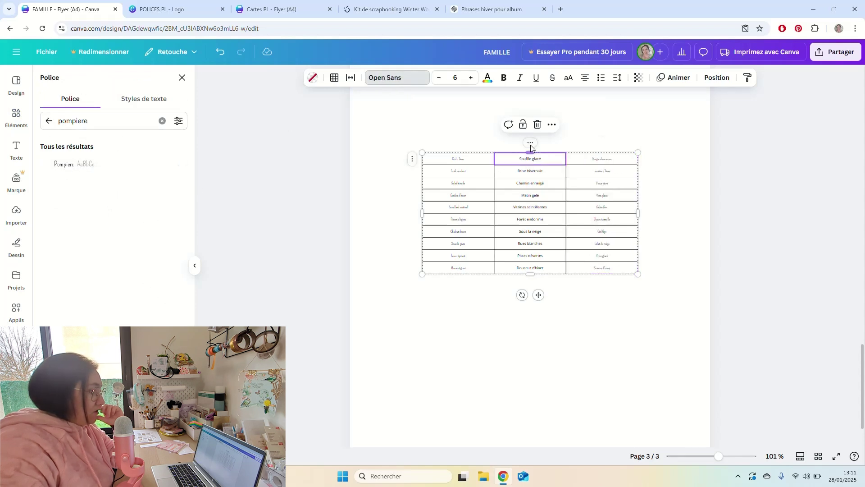
click(530, 143)
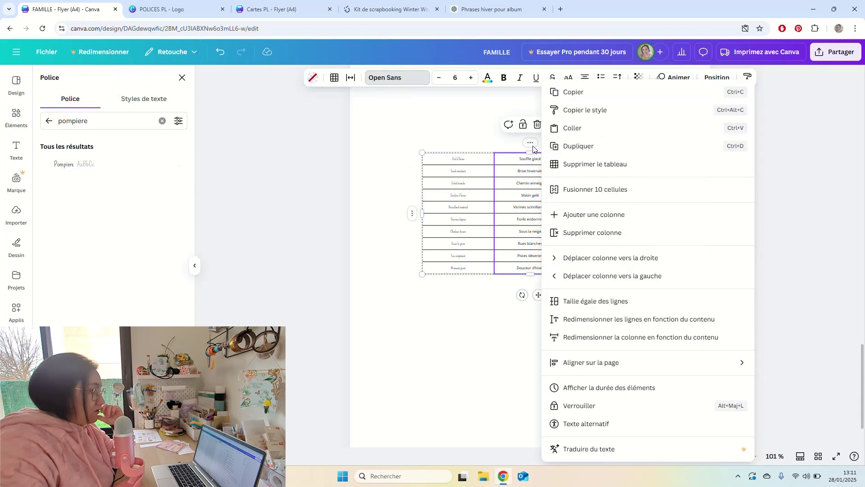
click(386, 79)
click(401, 79)
click(374, 78)
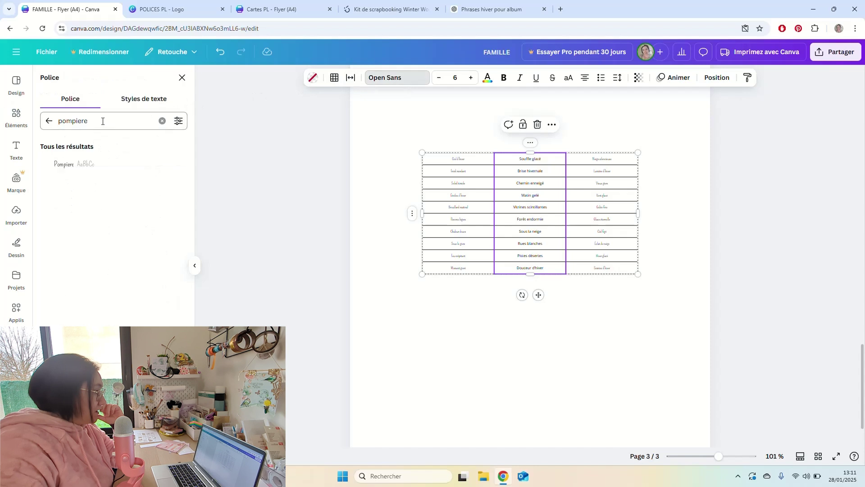
click(162, 122)
text(b)
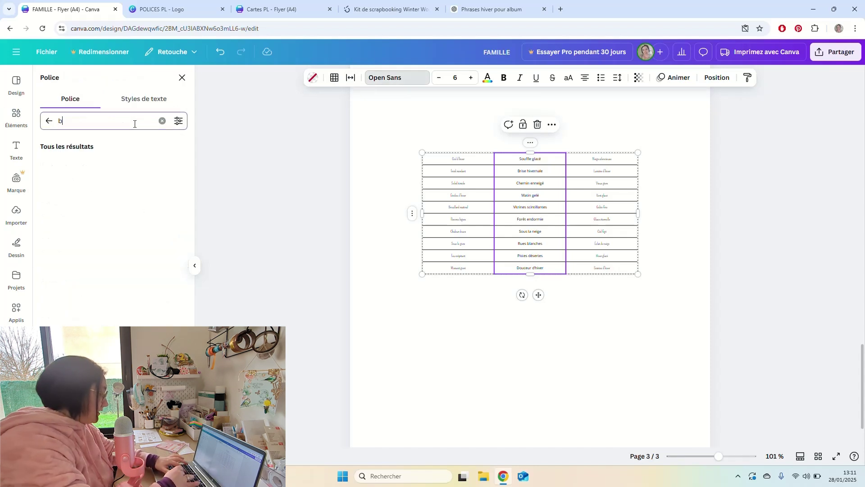
text(ebas)
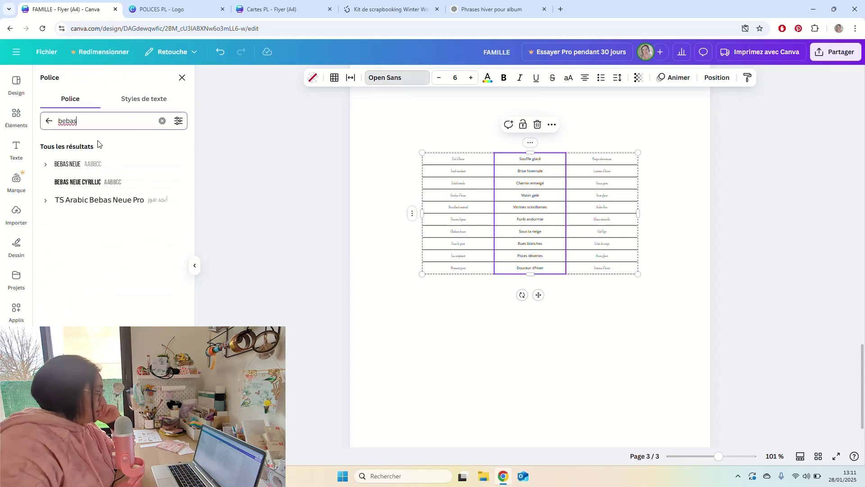
click(79, 167)
click(45, 164)
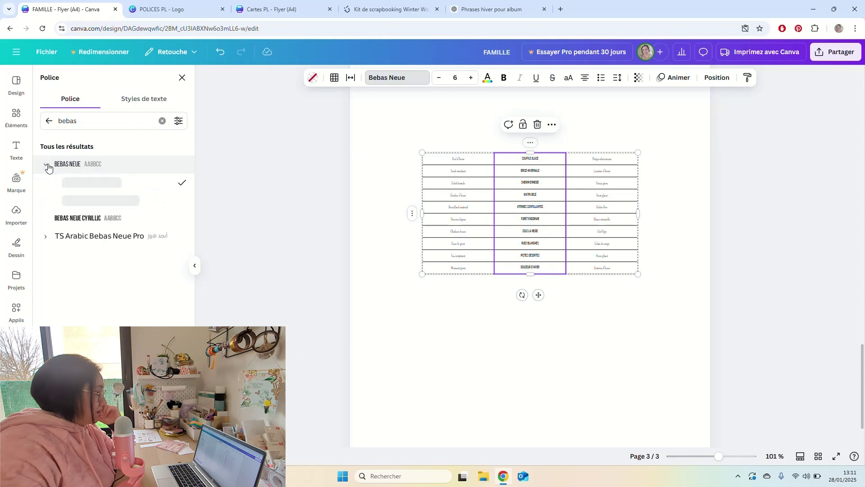
click(67, 200)
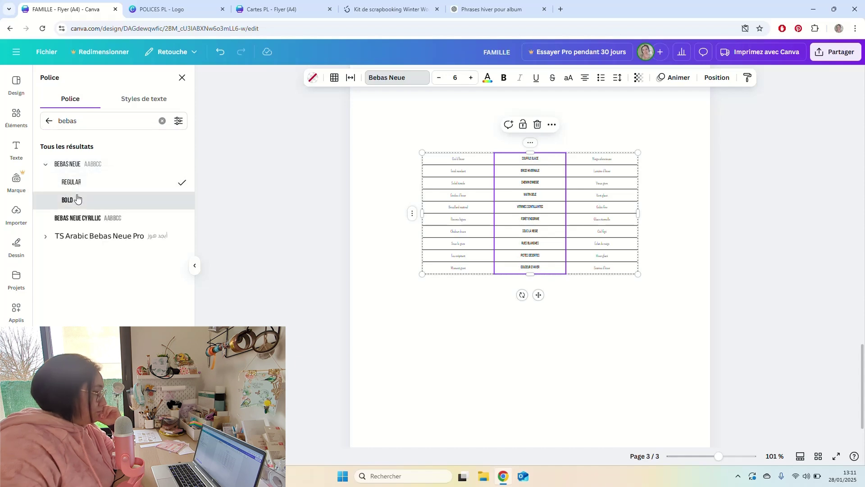
Check Cartes PL's Bebas Neue weight and switch the middle column to Bebas Neue Regular.
click(311, 10)
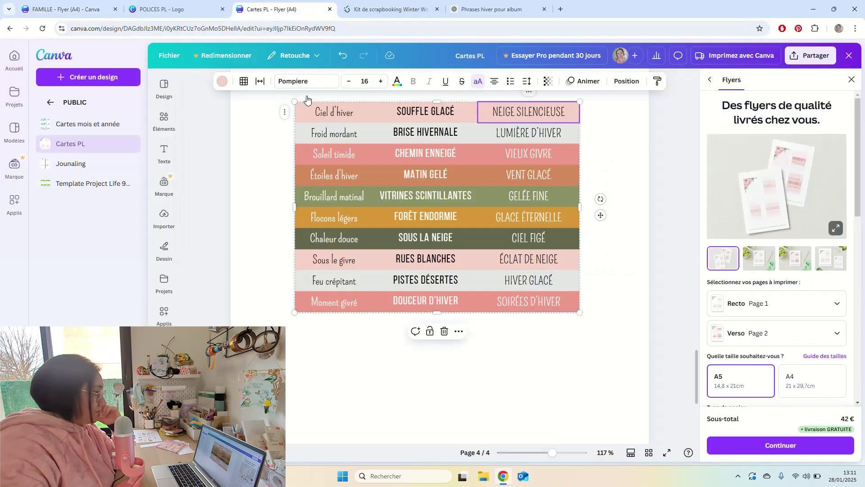
double_click(428, 118)
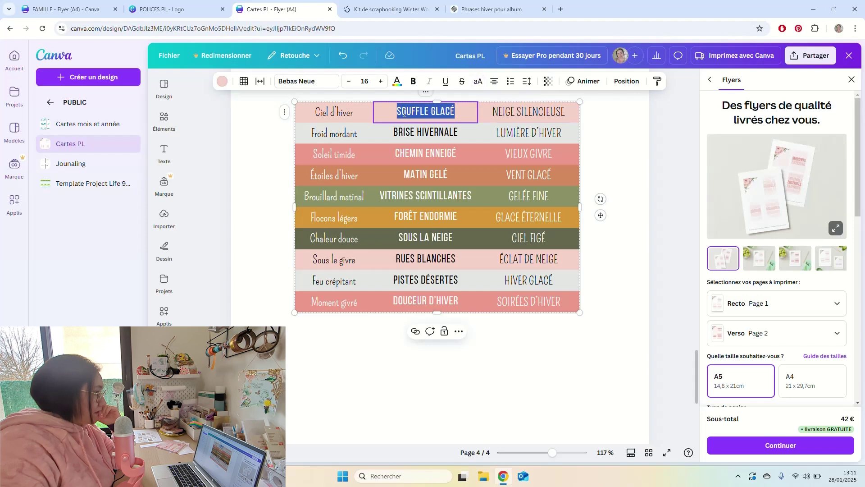
click(325, 85)
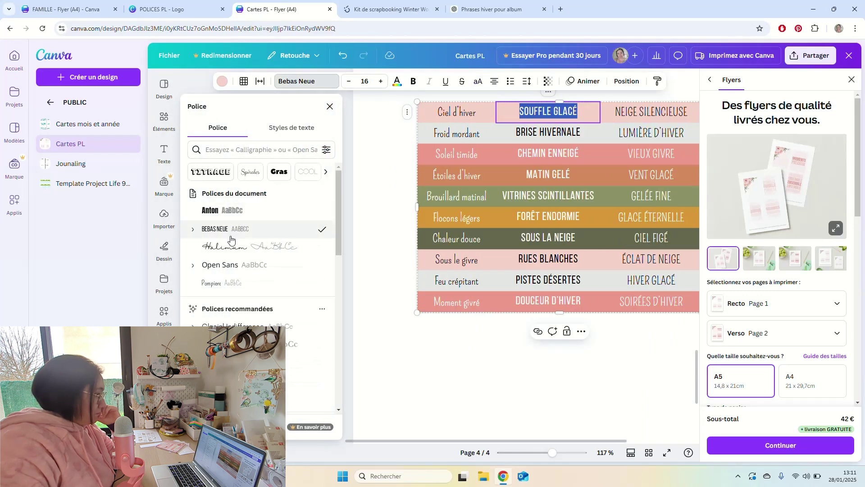
click(194, 229)
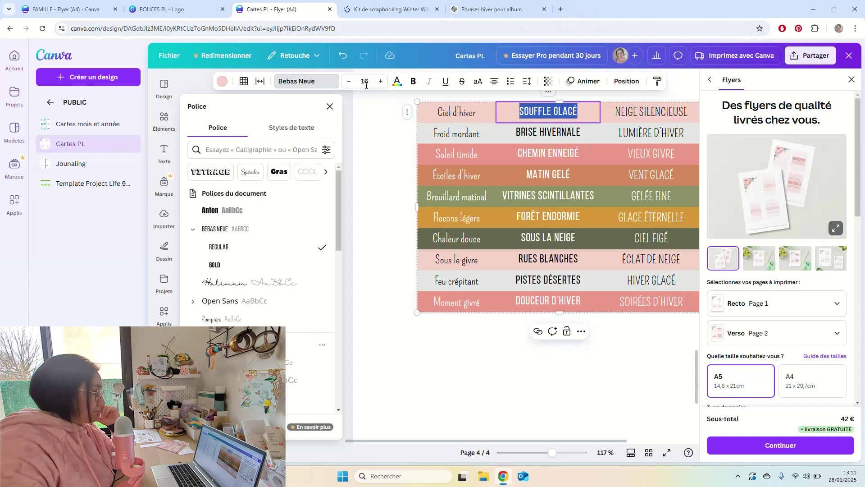
click(371, 139)
click(66, 9)
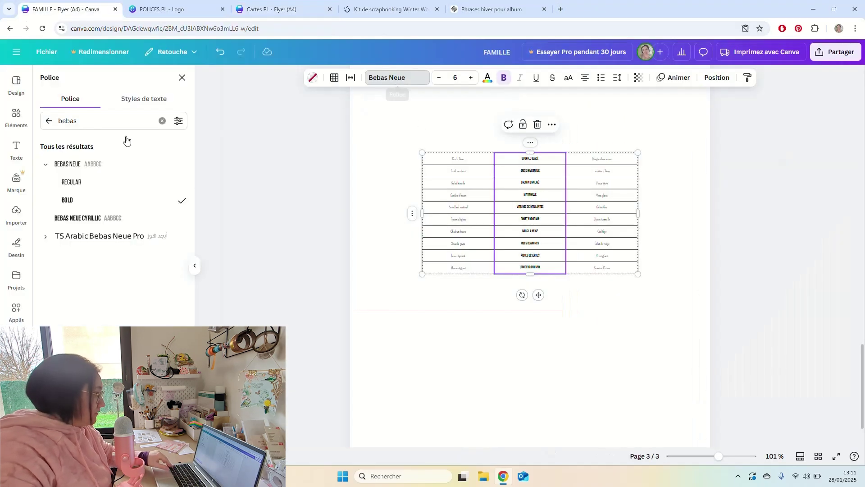
click(79, 182)
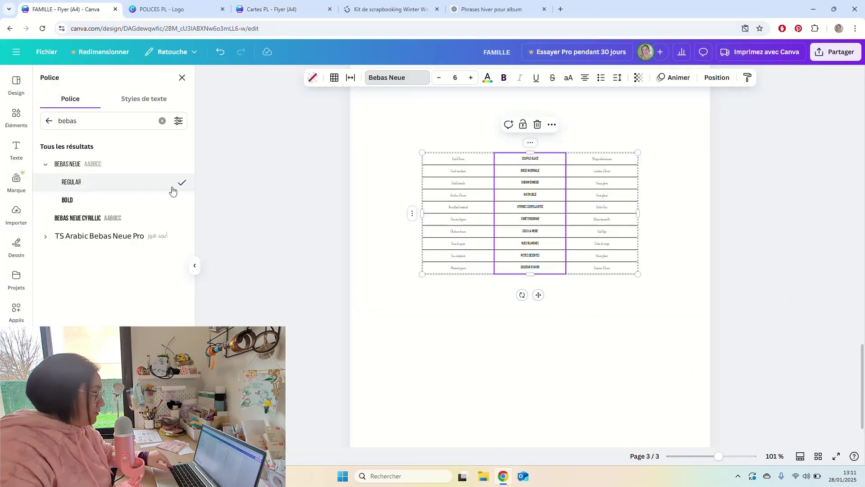
click(652, 203)
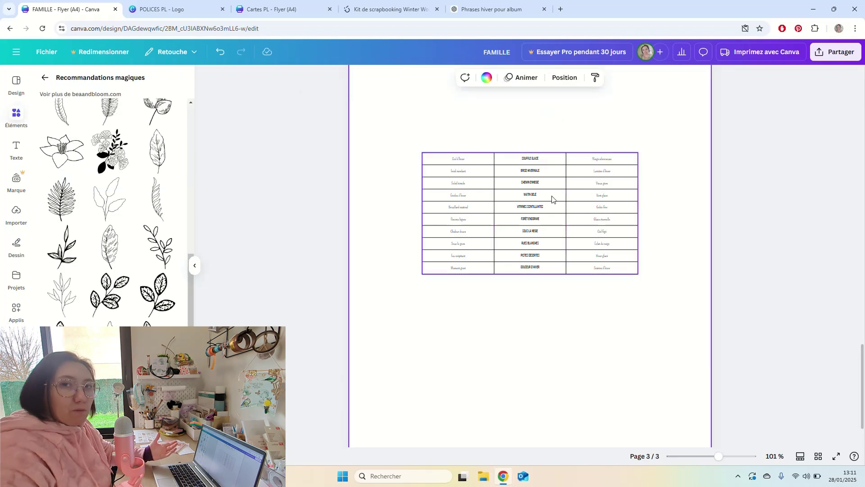
Set all the table text to size 15.
drag(650, 134, 585, 190)
click(471, 78)
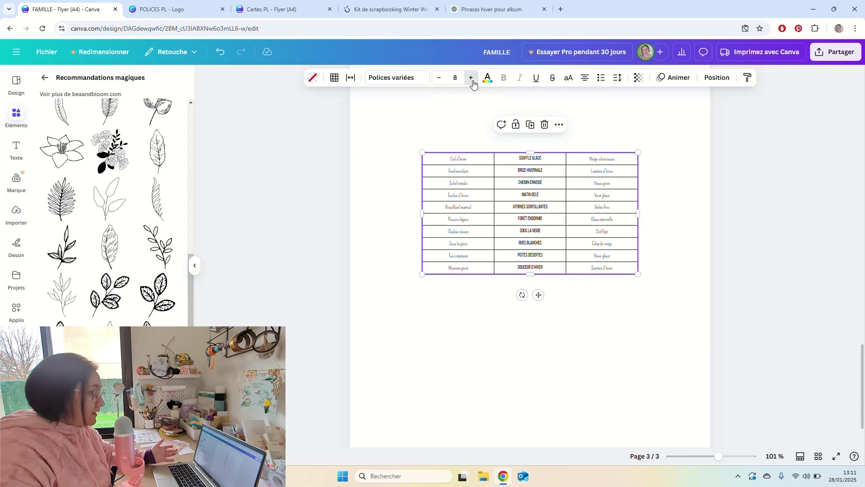
click(471, 78)
click(472, 78)
click(471, 78)
click(471, 77)
click(472, 77)
click(471, 78)
click(471, 77)
click(471, 78)
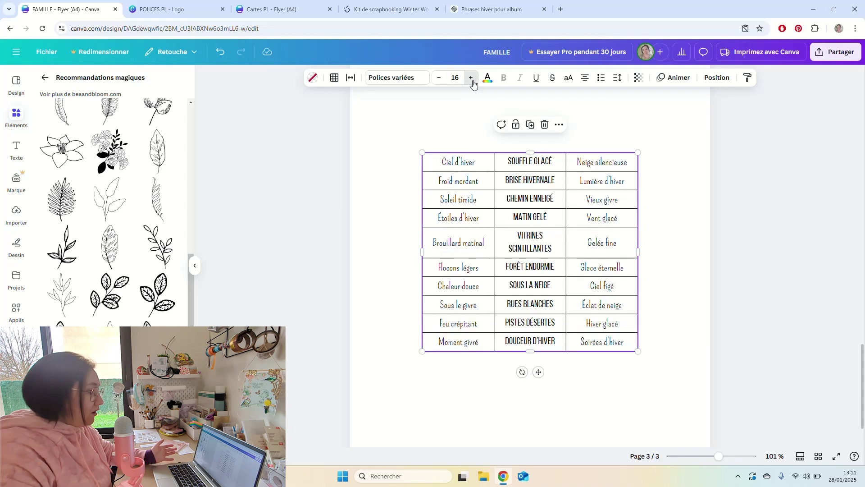
click(439, 78)
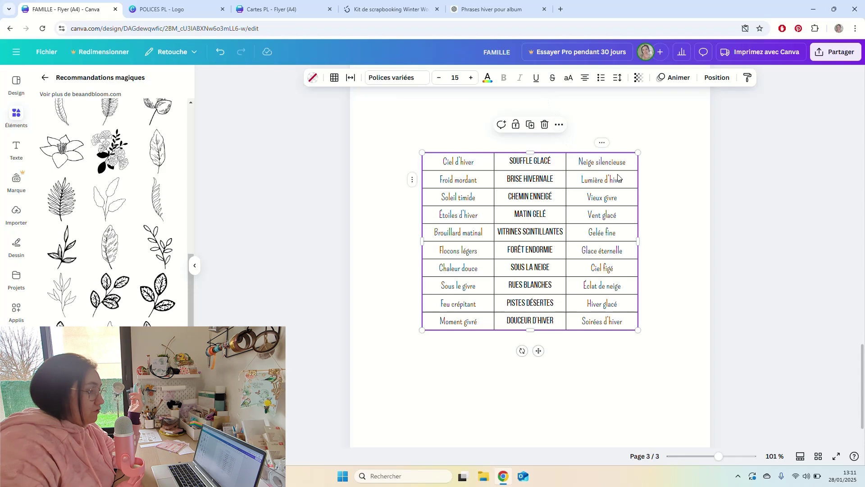
Make the right column's text uppercase.
click(602, 143)
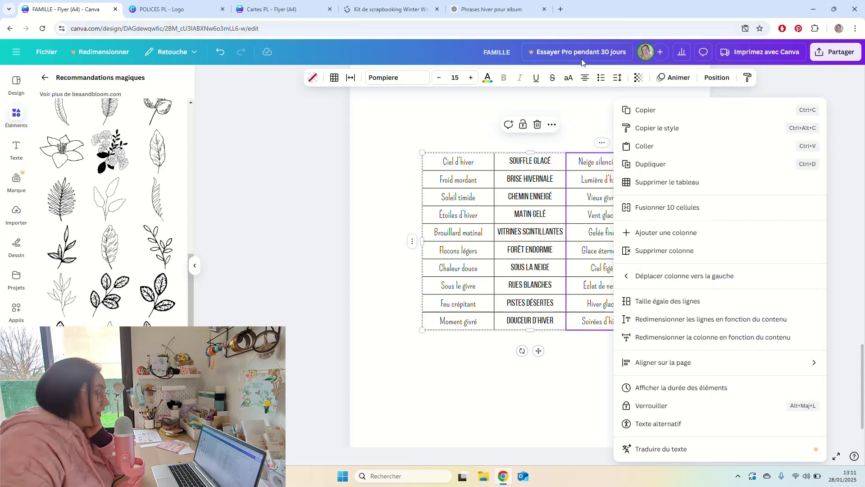
click(570, 78)
click(570, 78)
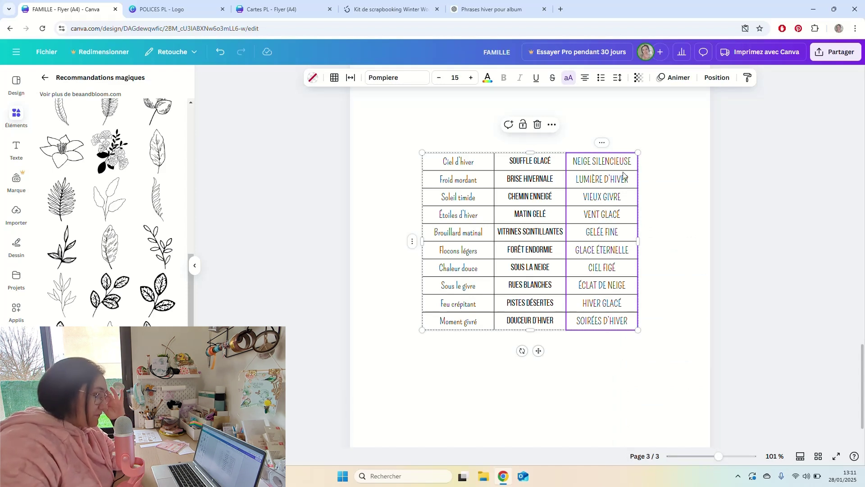
Adjust the column widths, making the middle column slightly wider.
drag(638, 241, 669, 244)
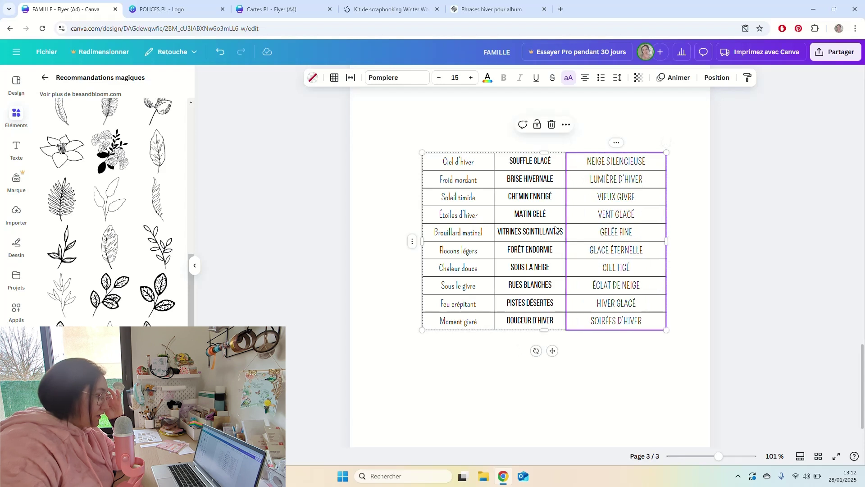
mouse_move(568, 184)
mouse_down()
mouse_move(584, 184)
mouse_move(575, 180)
mouse_up()
key(ctrl+z)
click(657, 184)
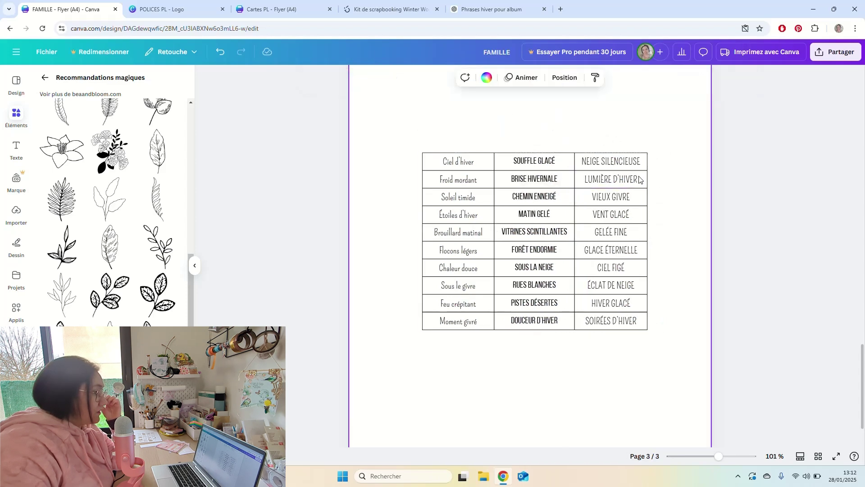
click(507, 171)
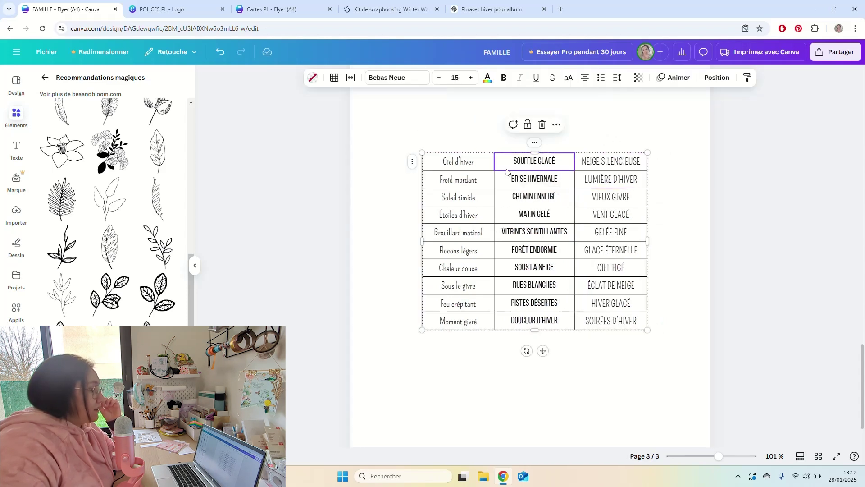
click(413, 163)
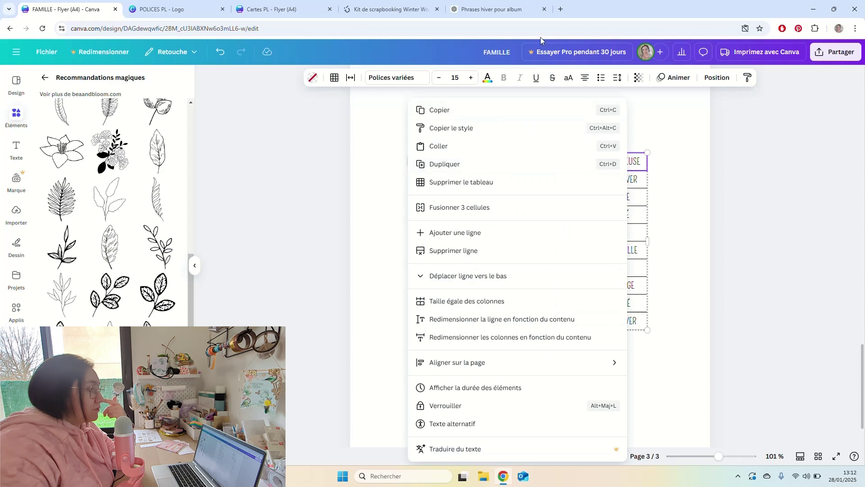
click(412, 162)
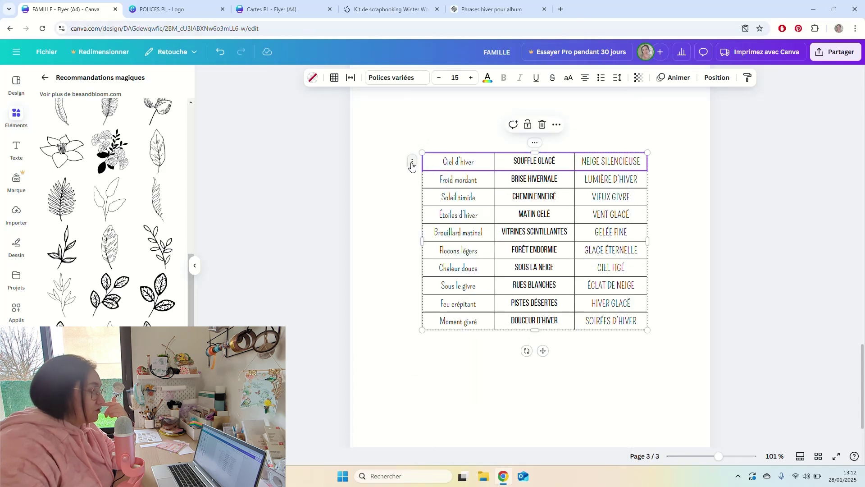
Fill the header row with light teal and make its text white.
click(314, 79)
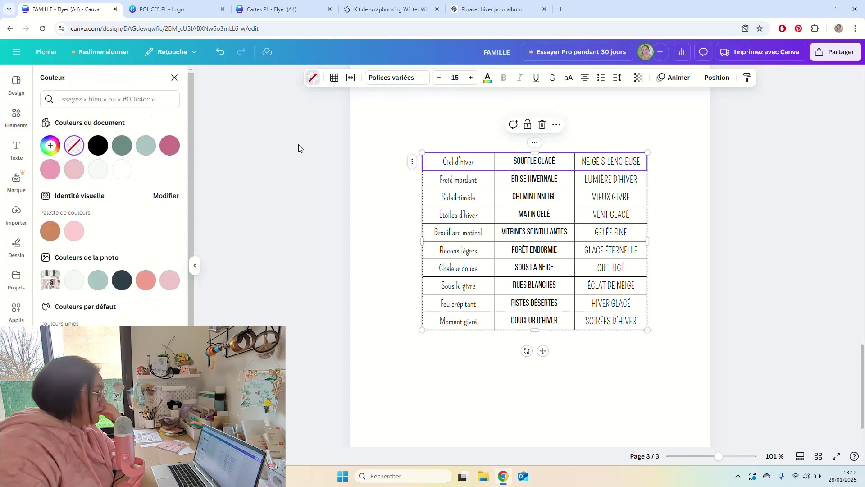
click(100, 282)
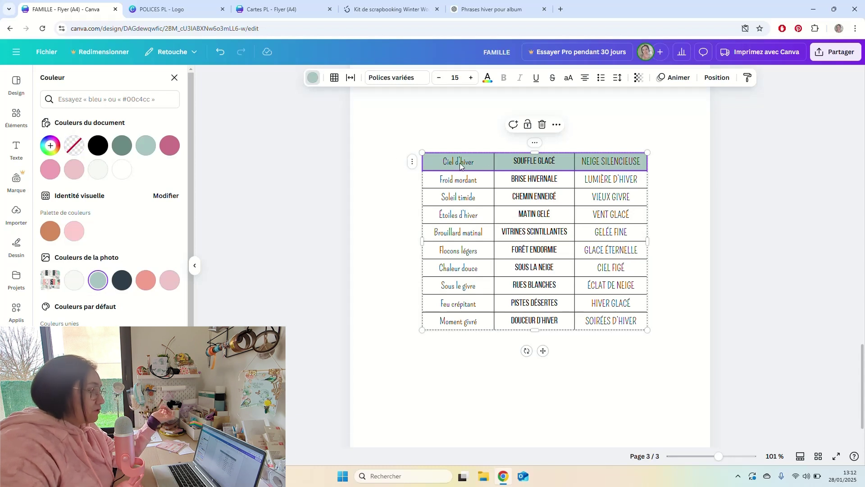
click(488, 77)
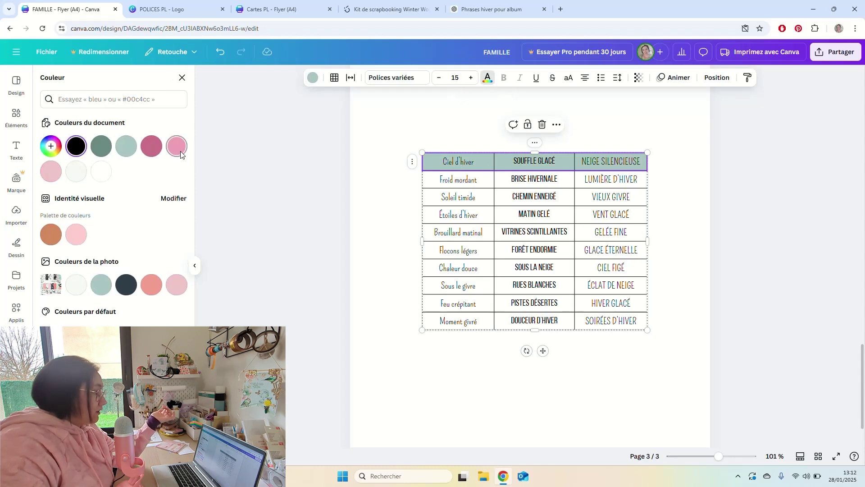
click(100, 173)
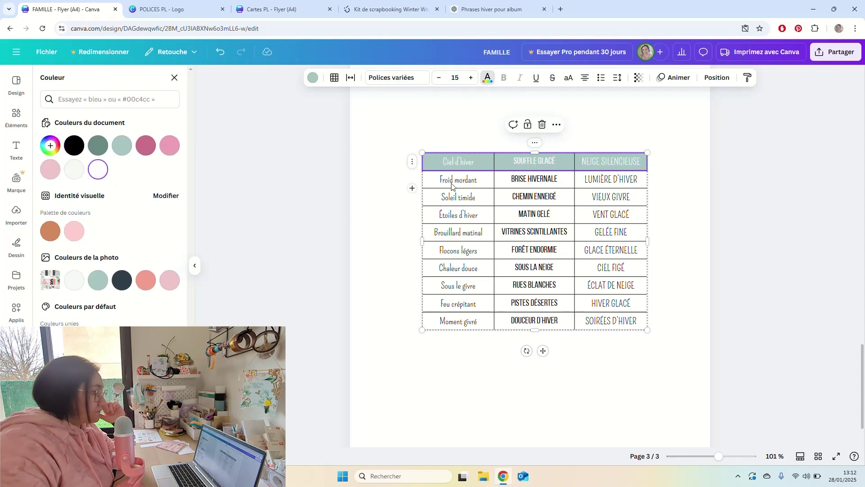
Give the Froid mordant row white text and a dark navy fill.
click(429, 188)
click(414, 183)
click(410, 182)
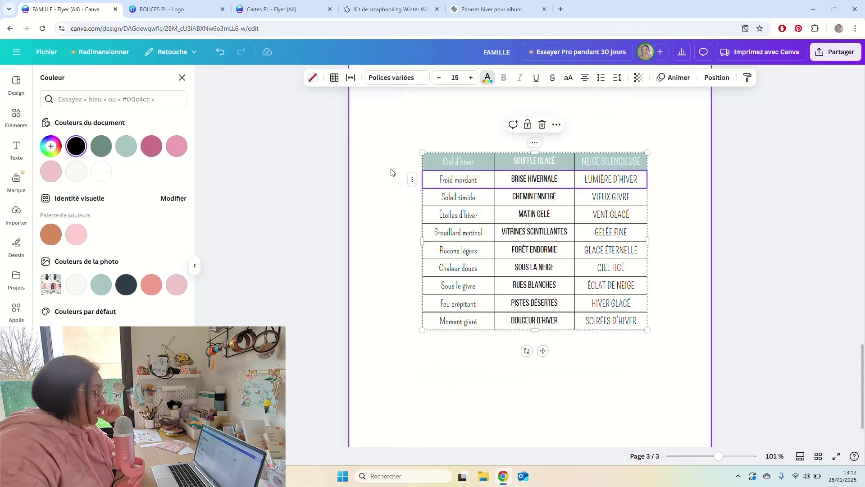
click(131, 283)
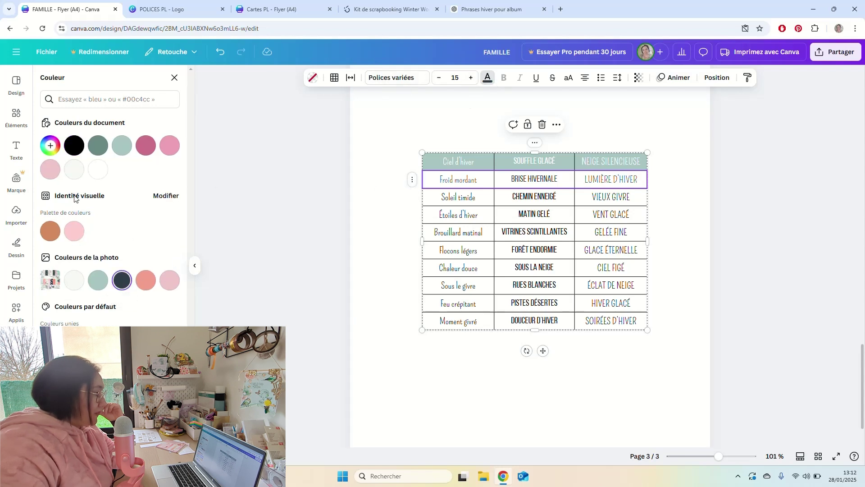
click(97, 173)
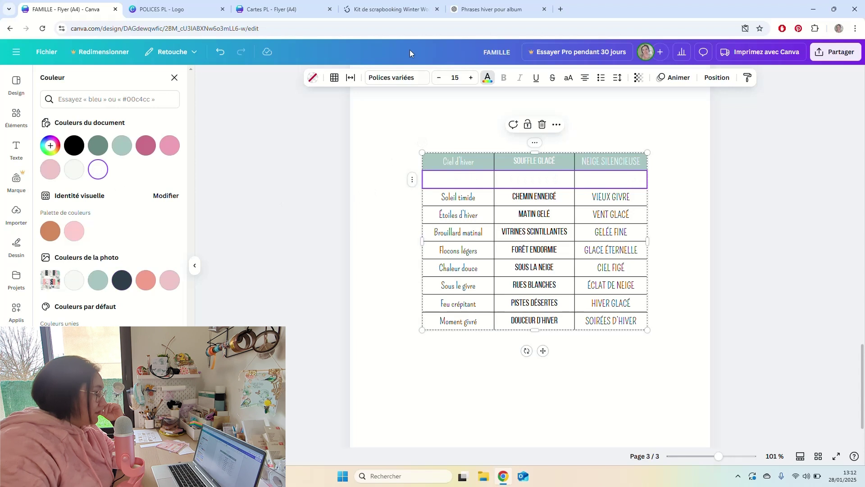
click(311, 81)
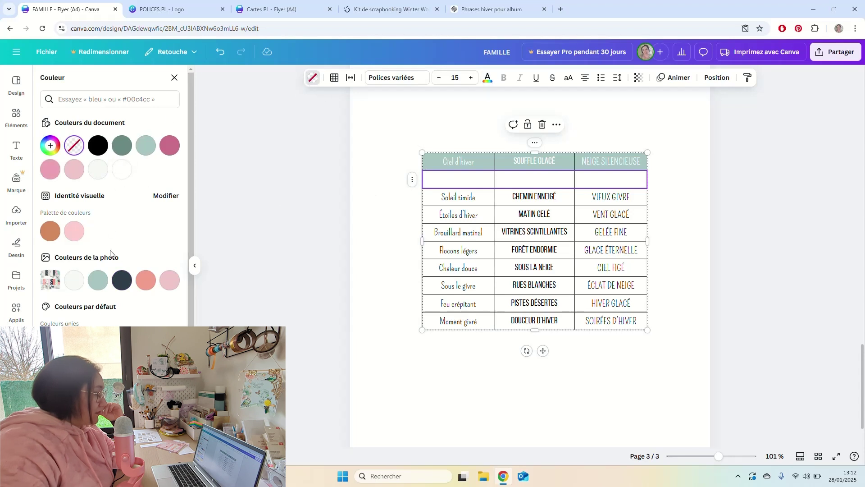
click(118, 280)
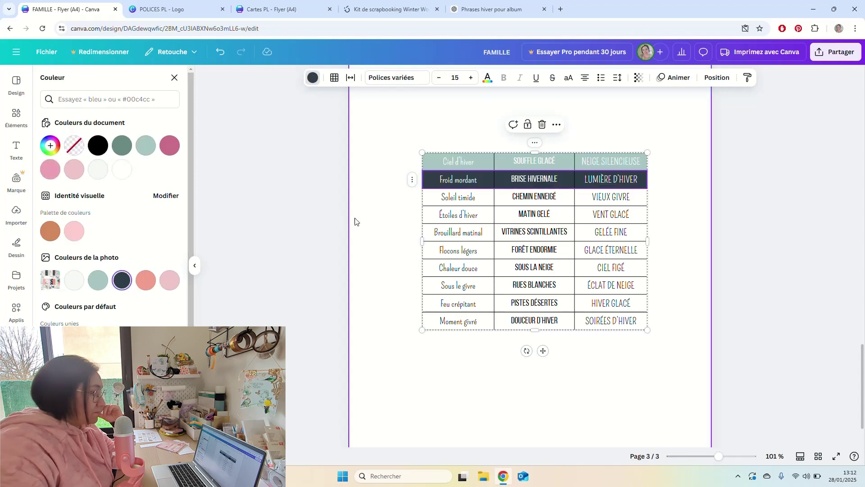
click(369, 235)
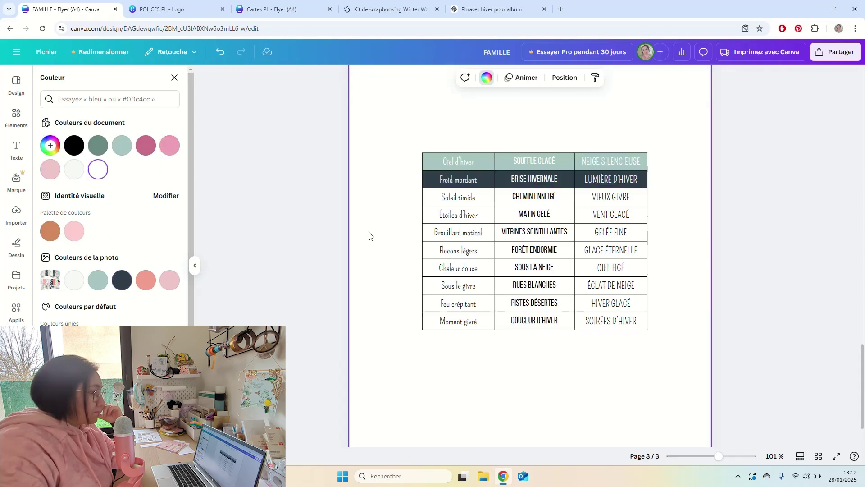
Select the whole Soleil timide row.
click(456, 201)
right_click(415, 200)
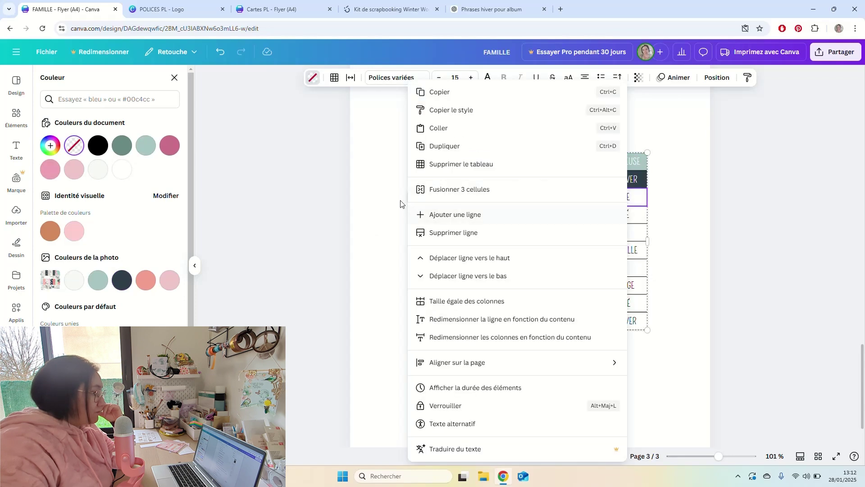
click(401, 204)
click(414, 201)
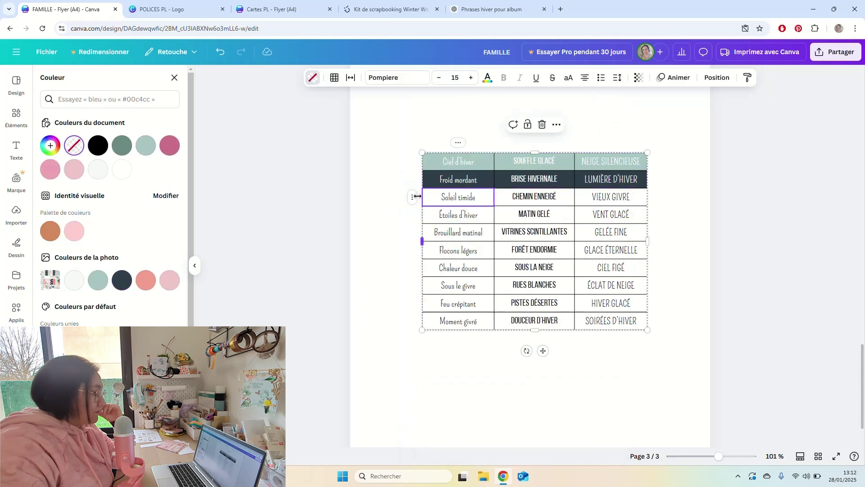
right_click(414, 201)
click(411, 198)
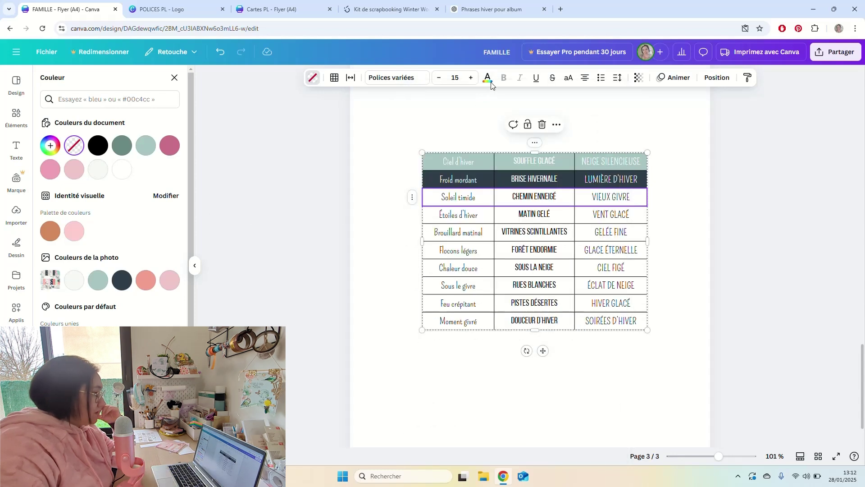
Fill the Soleil timide row with salmon and make its text white.
click(146, 281)
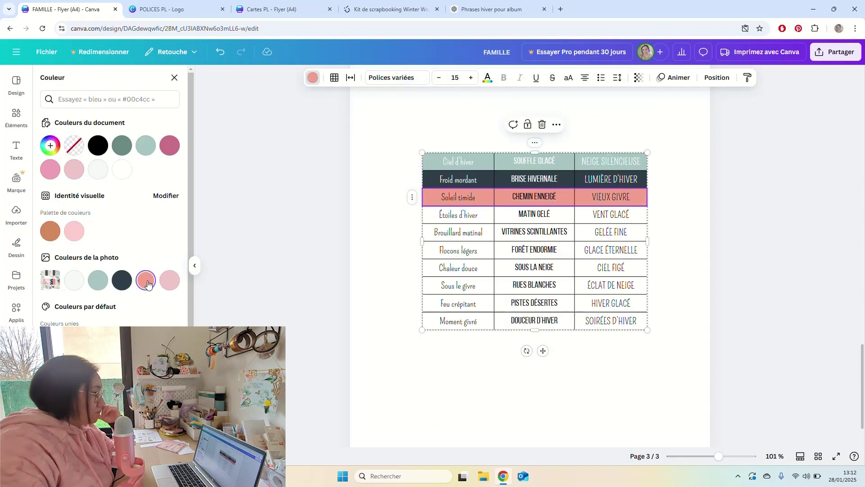
click(487, 77)
click(157, 176)
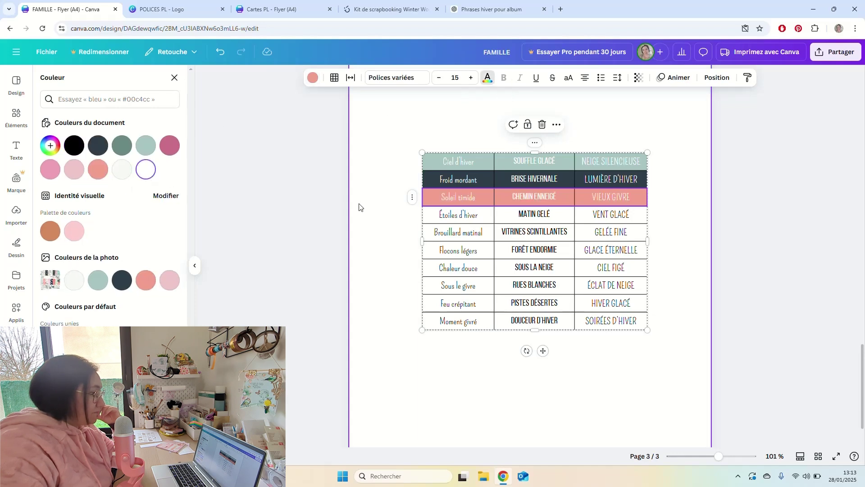
Give the Étoiles d'hiver row dark text and a light pink fill.
click(412, 215)
click(414, 217)
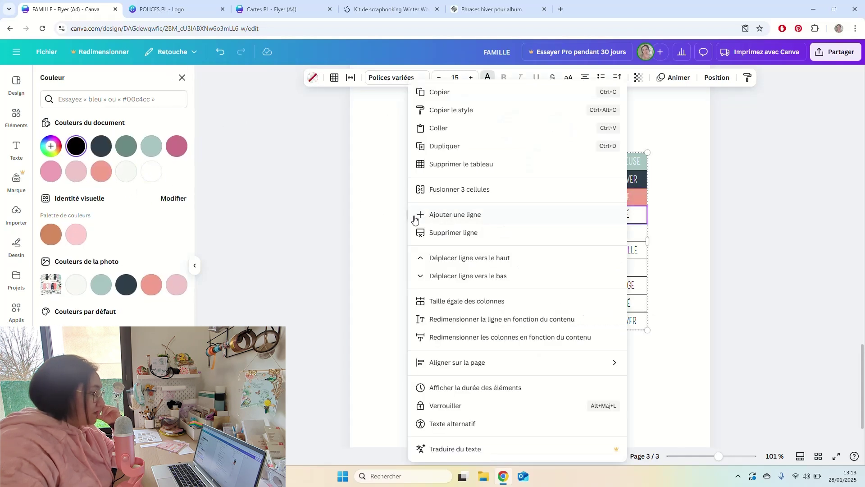
key(Escape)
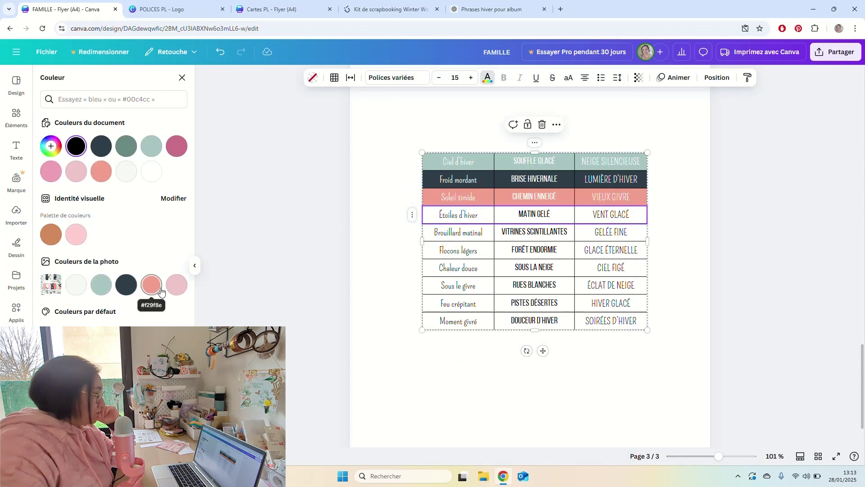
click(174, 290)
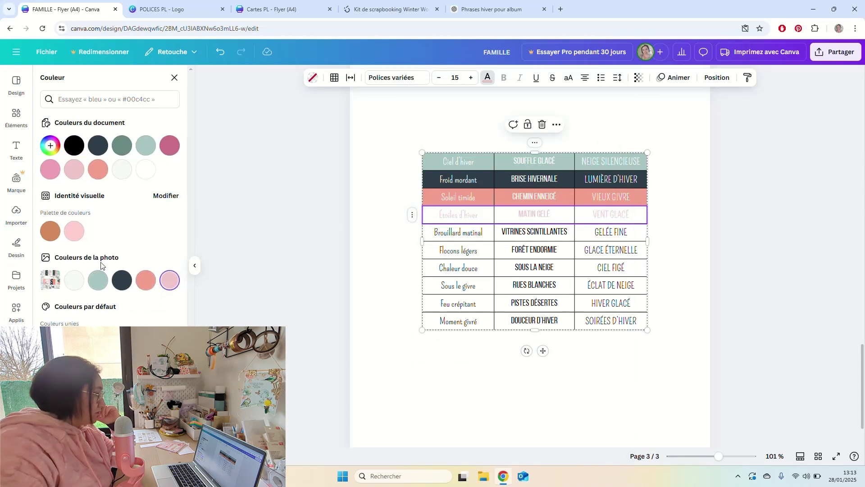
click(120, 285)
click(313, 78)
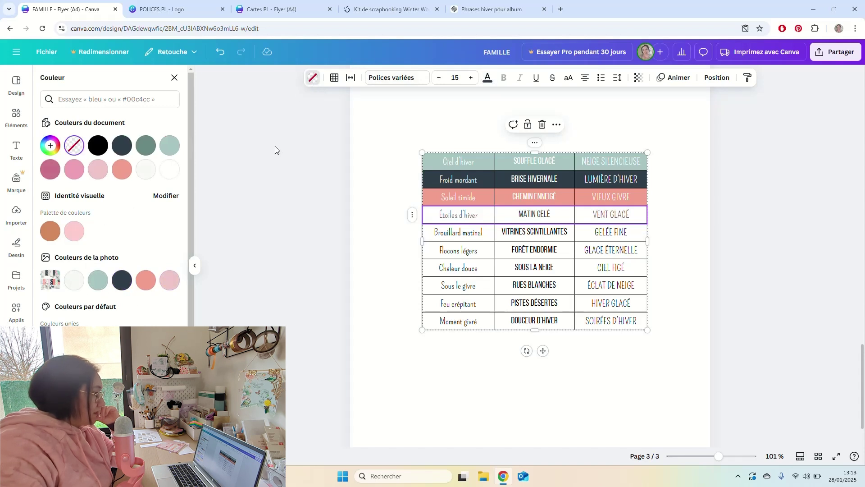
click(170, 281)
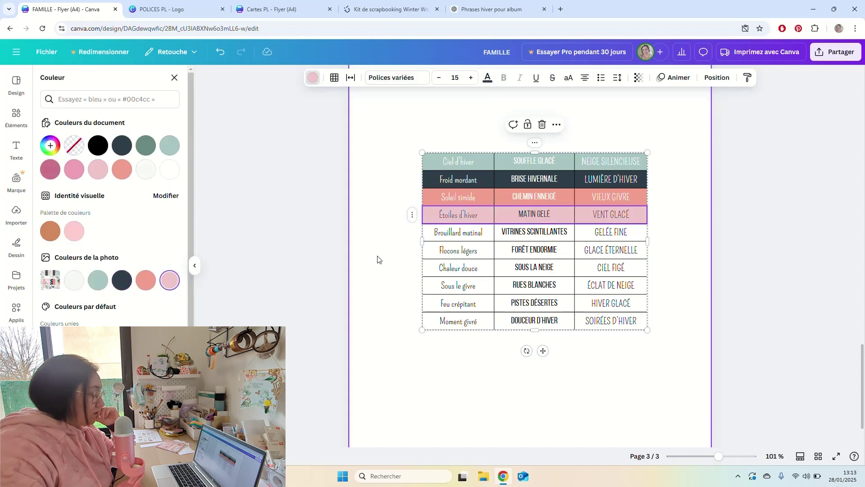
Fill the Brouillard matinal row with sage green.
click(451, 237)
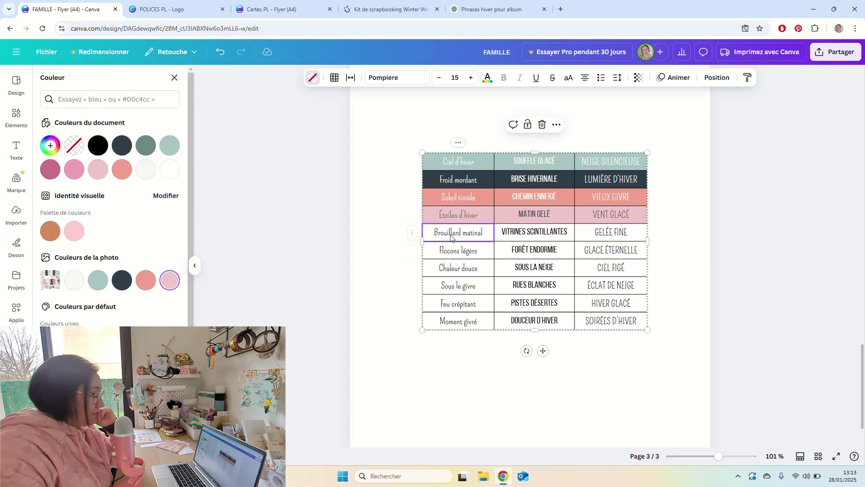
click(412, 232)
key(Escape)
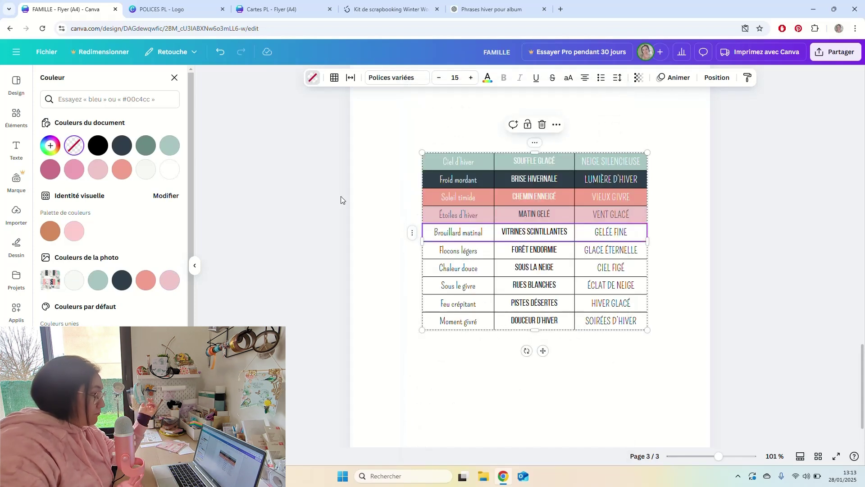
click(98, 280)
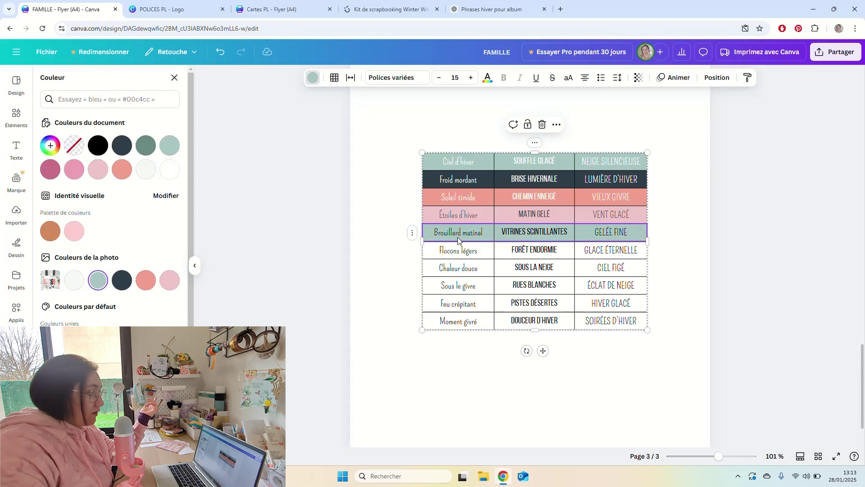
Fill the Flocons légers row with dark navy and make its text white.
click(414, 251)
right_click(413, 251)
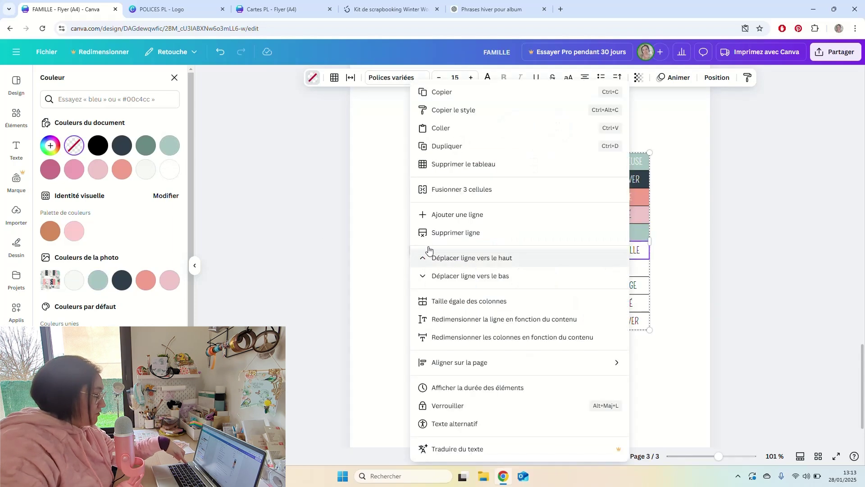
key(Escape)
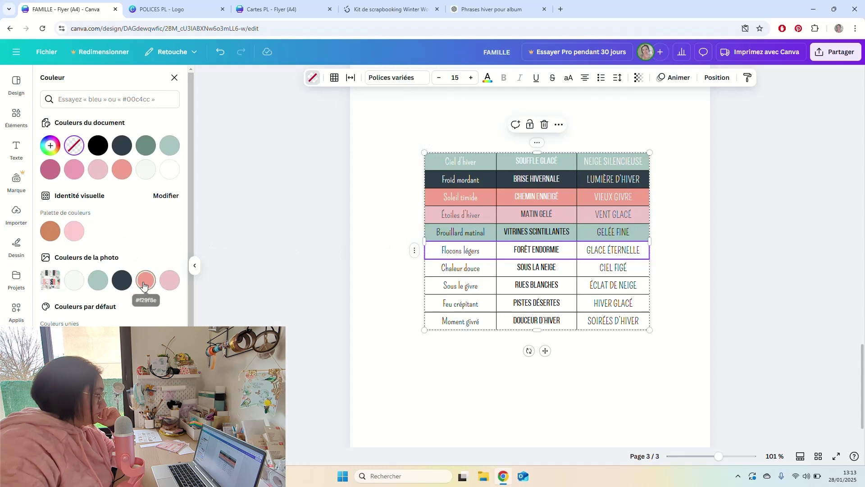
click(122, 282)
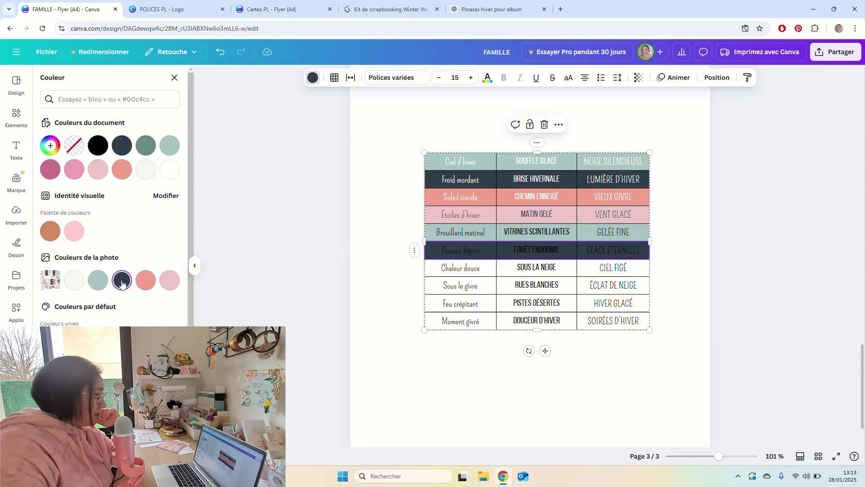
click(487, 78)
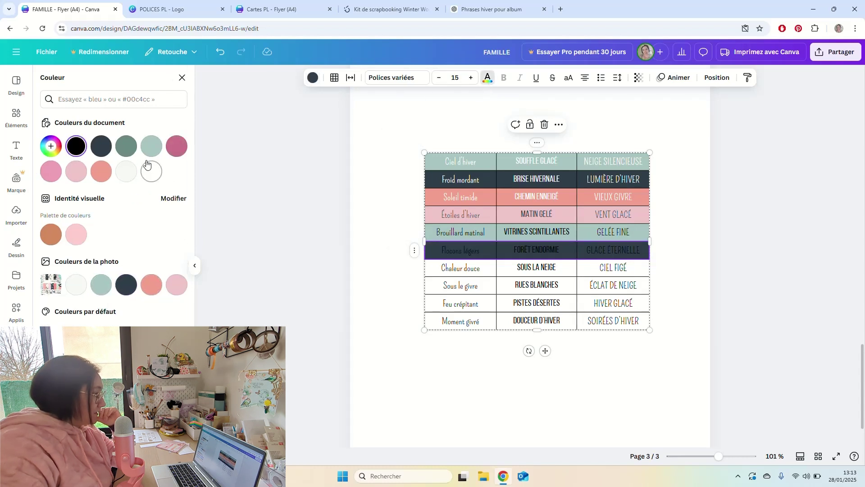
click(148, 174)
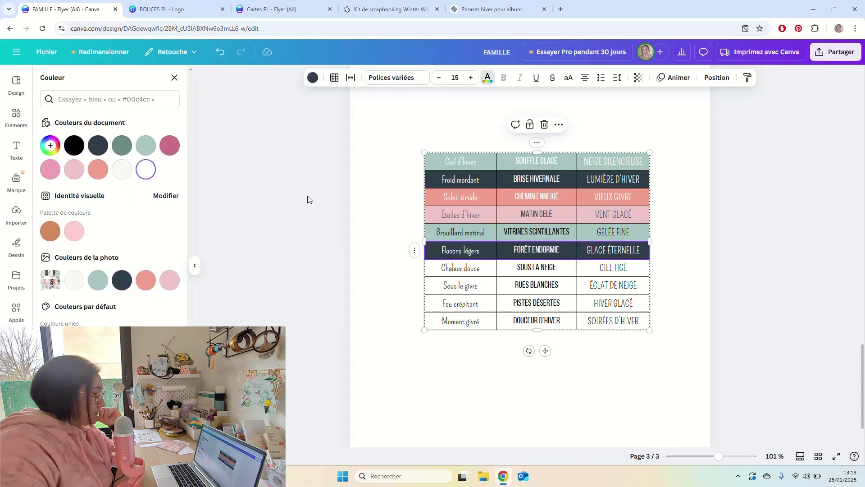
Fill the Chaleur douce row with salmon.
click(416, 271)
click(416, 271)
click(415, 268)
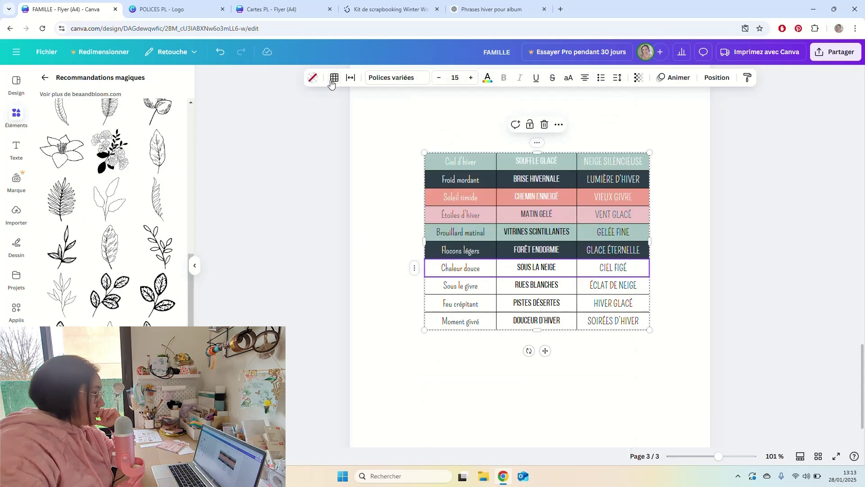
click(315, 82)
click(148, 283)
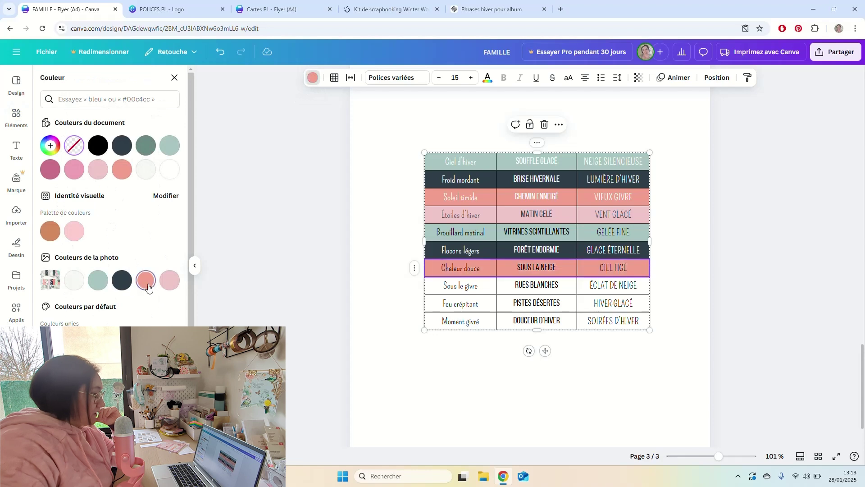
Fill the Sous le givre row with light pink.
click(429, 289)
click(413, 285)
click(318, 156)
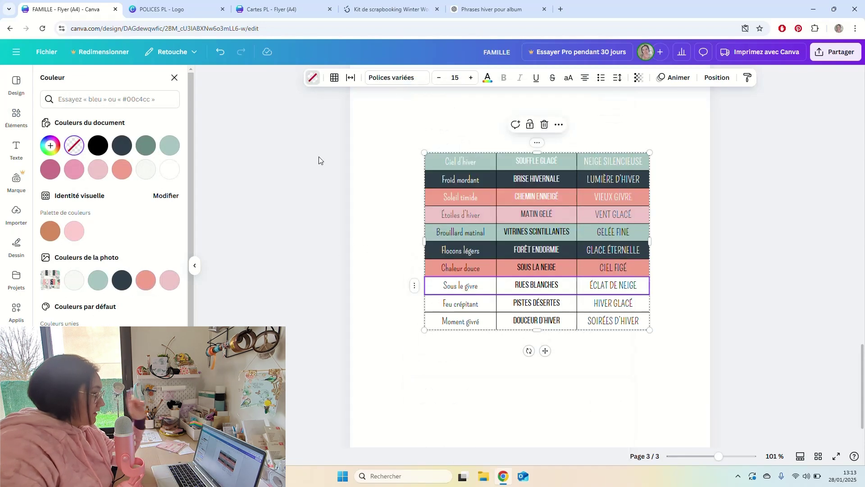
click(311, 80)
click(311, 79)
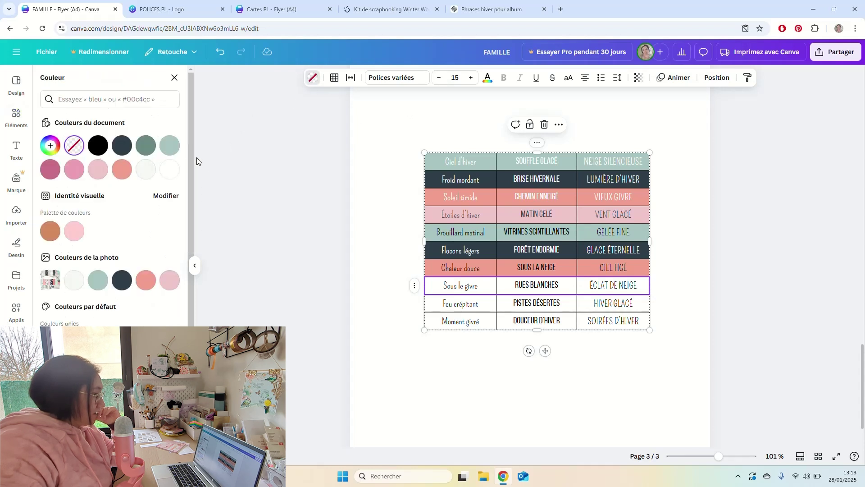
click(170, 280)
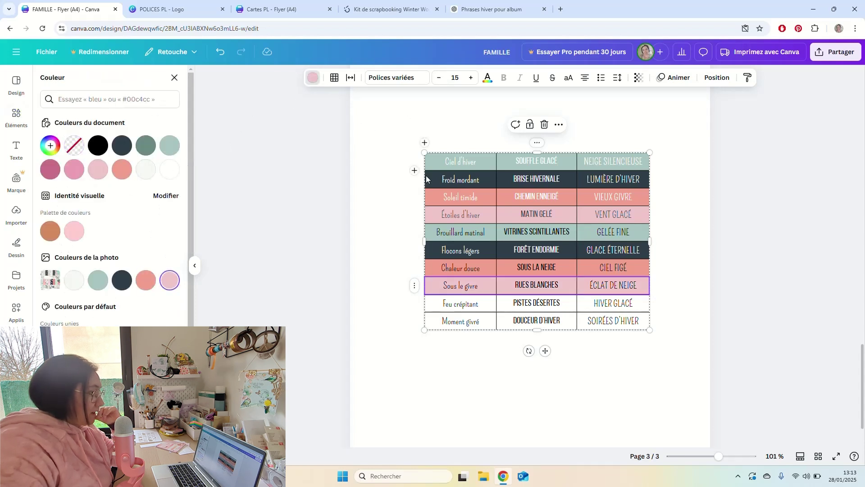
Set the Feu crépitant row's text to dark slate.
click(487, 78)
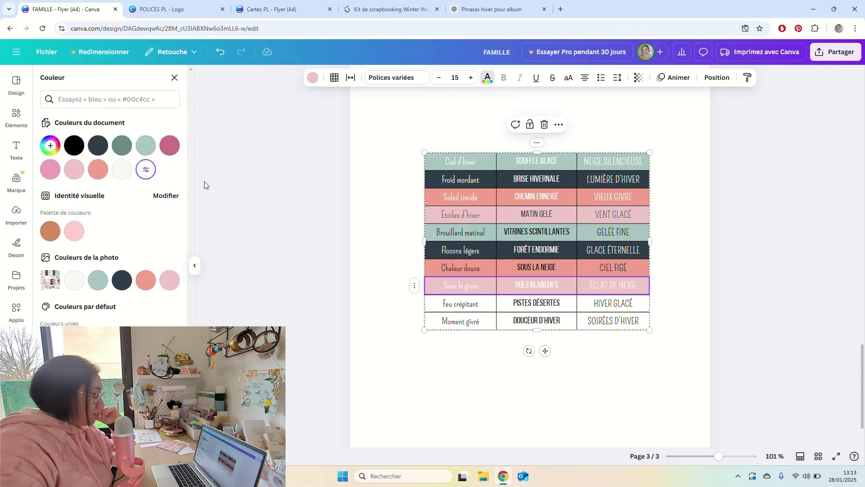
click(437, 307)
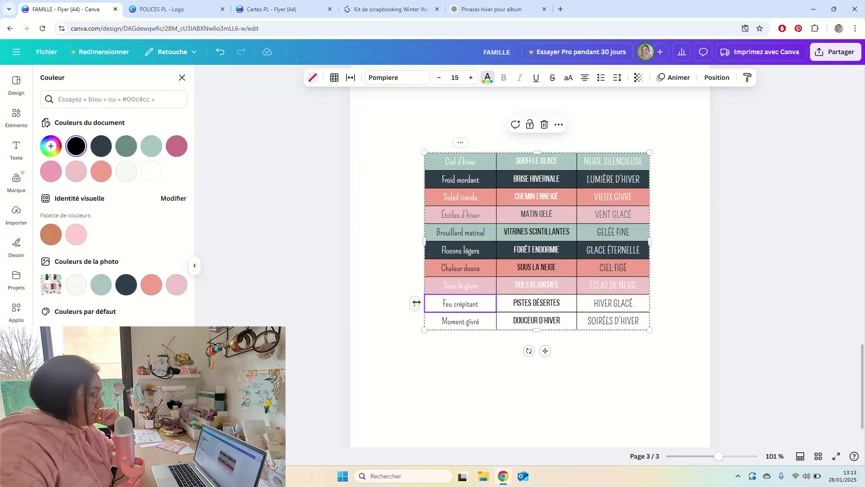
right_click(417, 302)
click(417, 300)
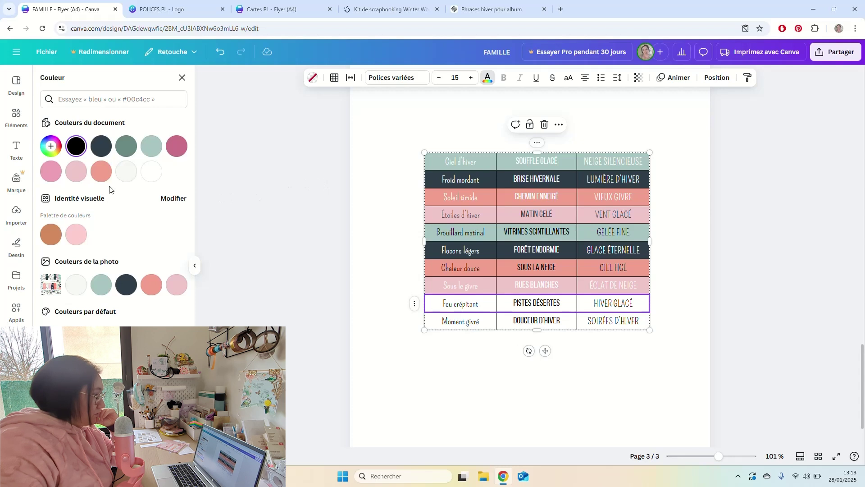
click(101, 284)
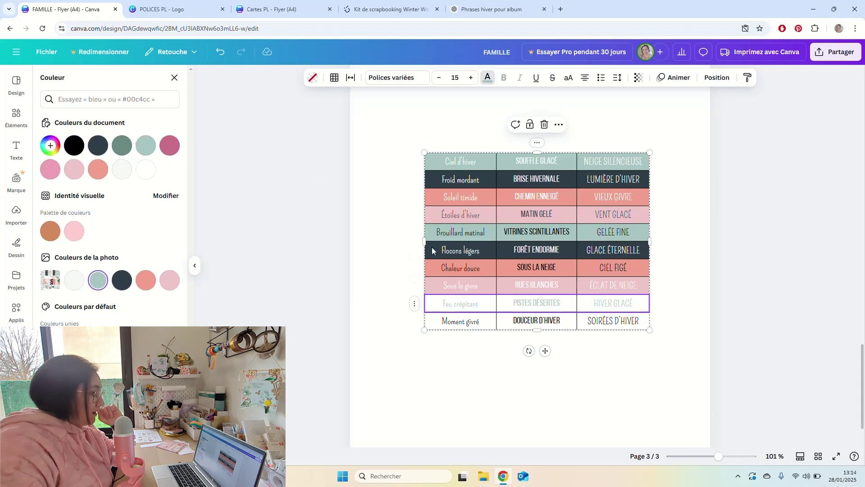
click(122, 282)
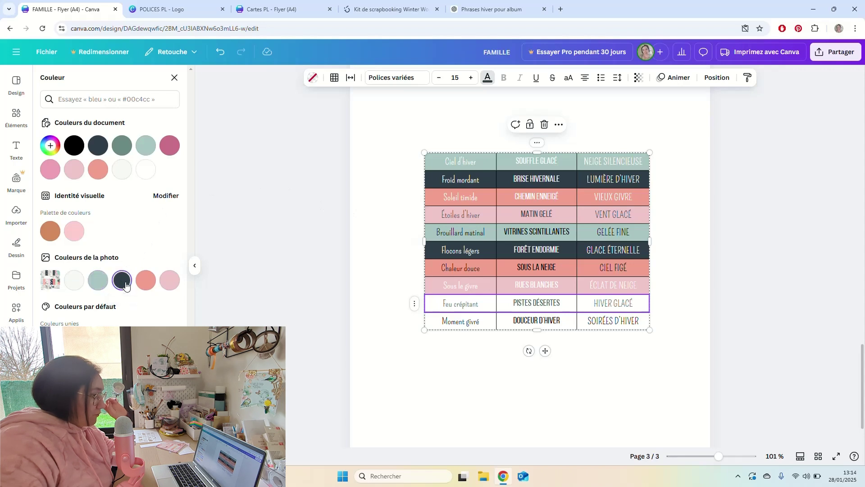
Give the bottom Moment givré row an off-white background.
click(414, 321)
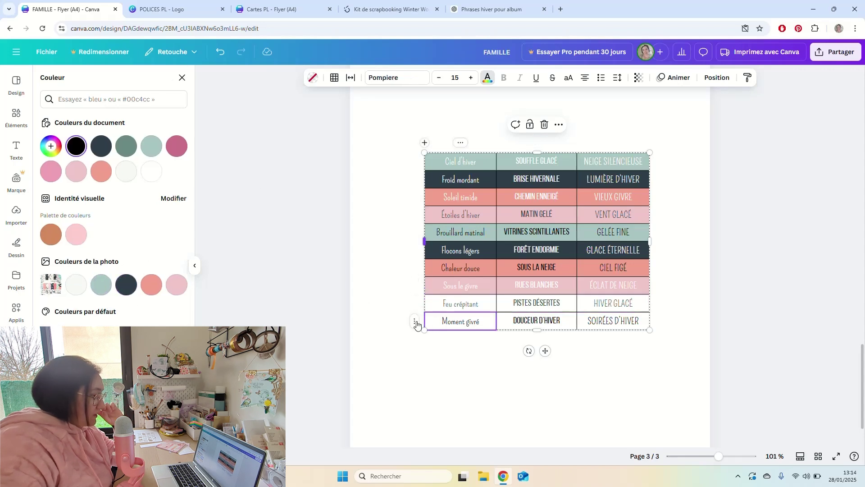
click(412, 321)
key(Escape)
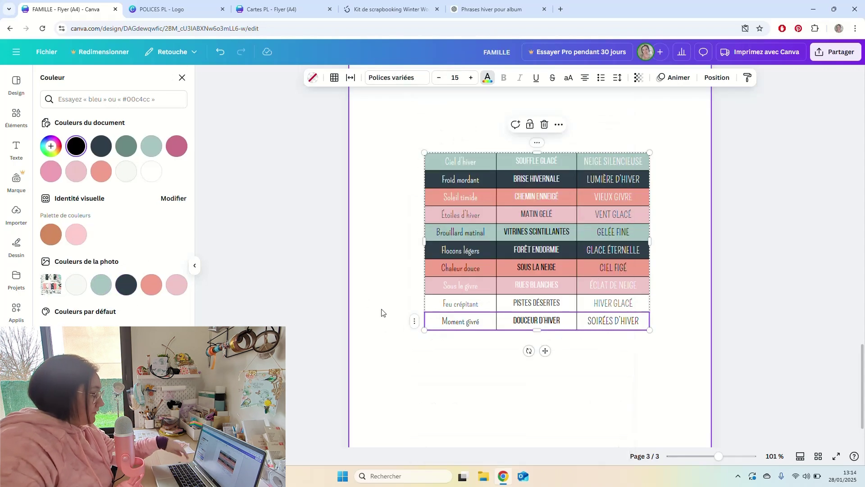
click(313, 77)
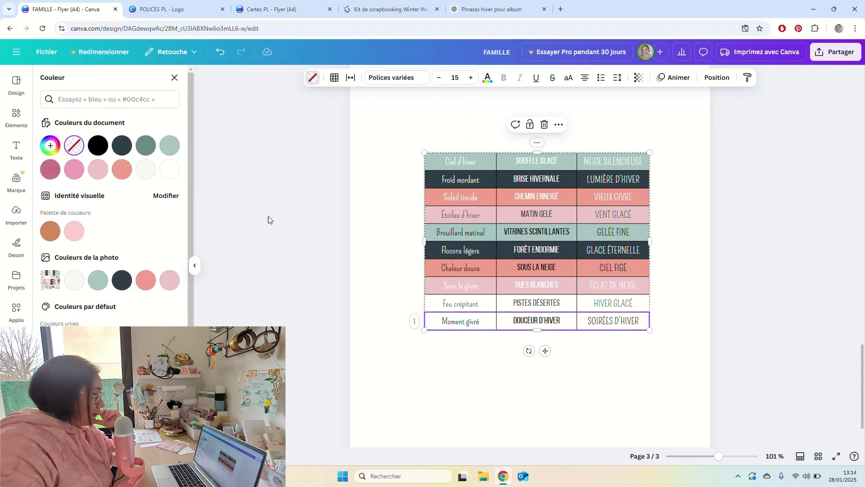
click(50, 170)
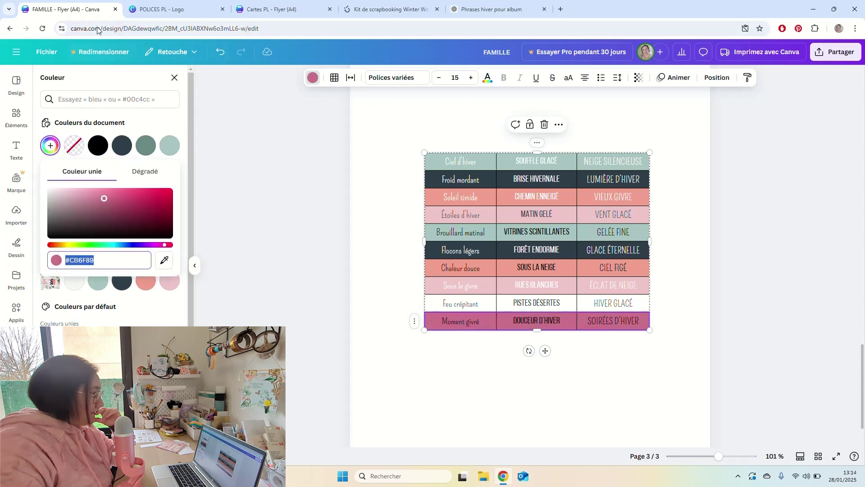
click(50, 147)
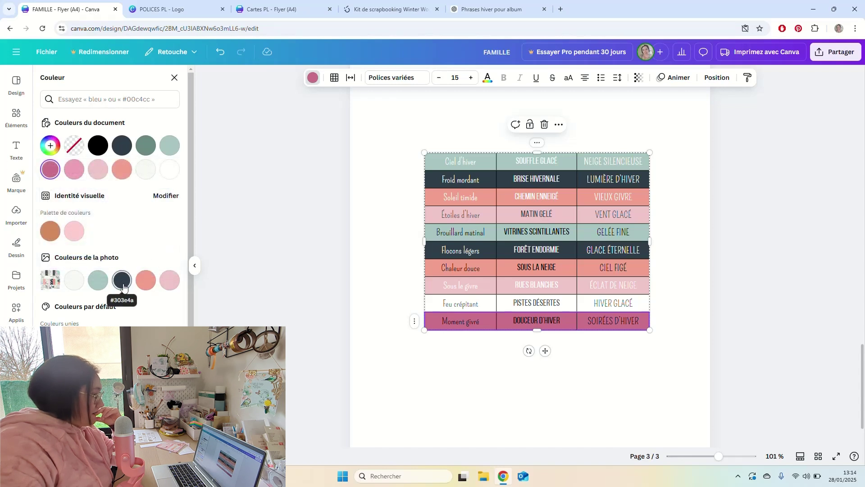
click(75, 281)
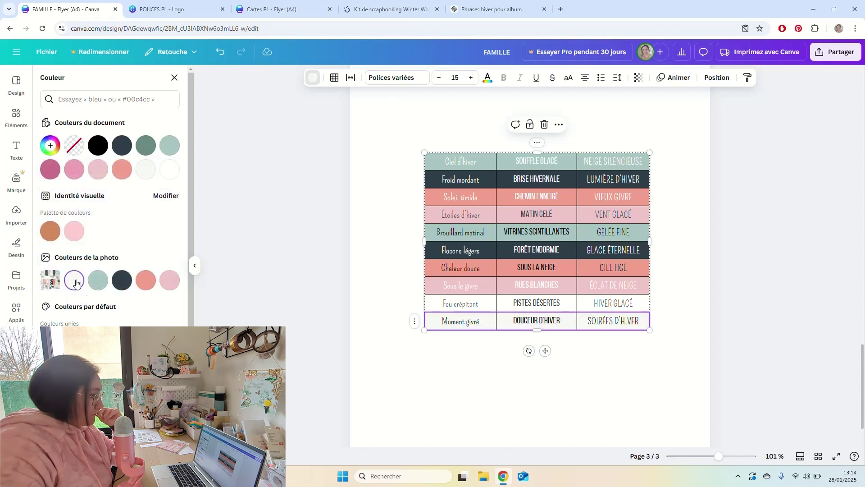
Set the Moment givré row's text colour to salmon.
click(487, 77)
click(101, 285)
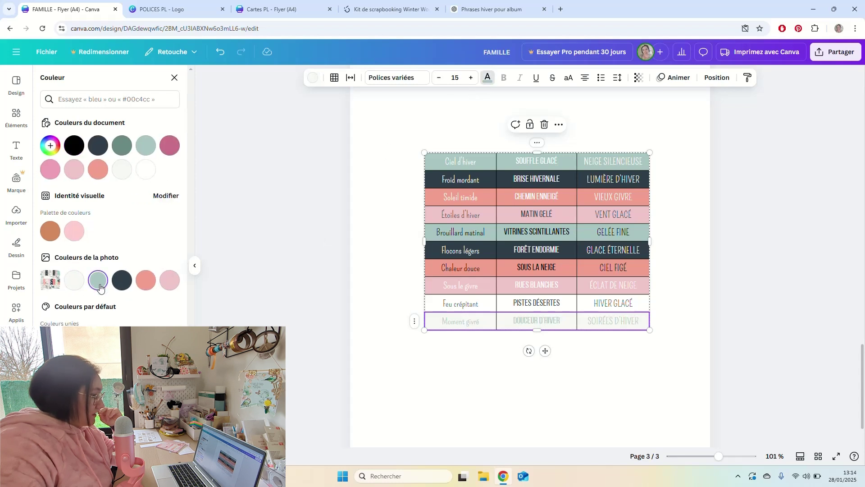
click(119, 286)
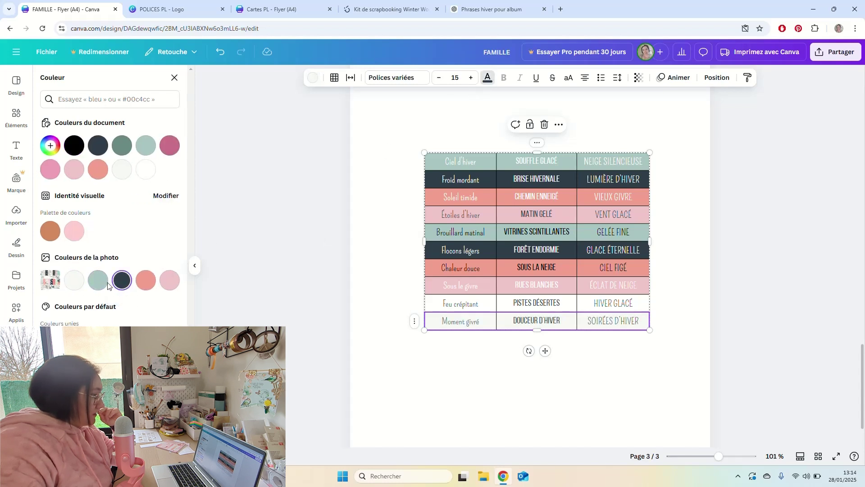
click(168, 282)
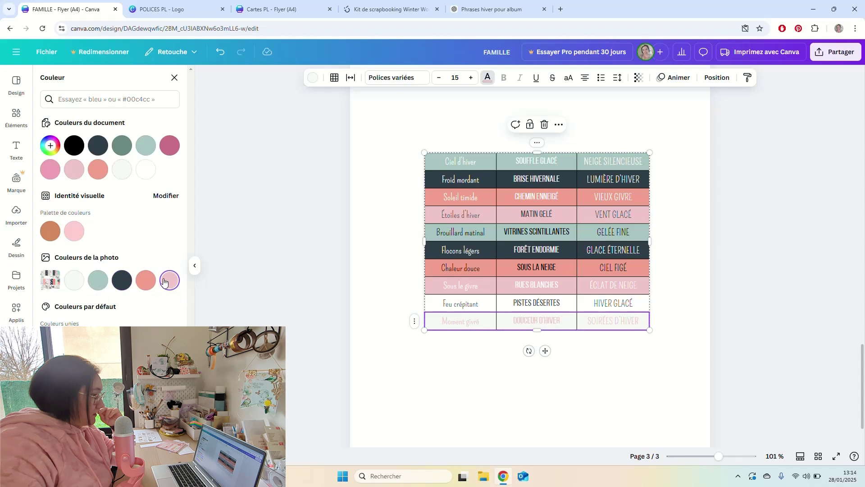
click(171, 146)
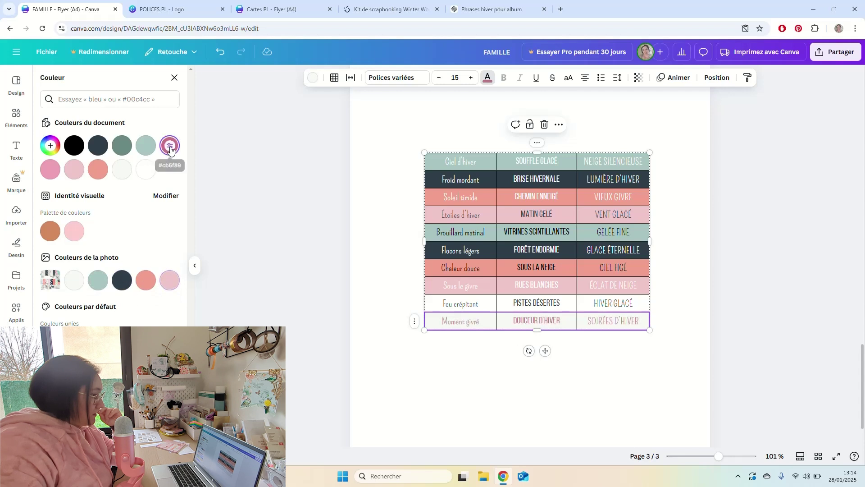
click(147, 283)
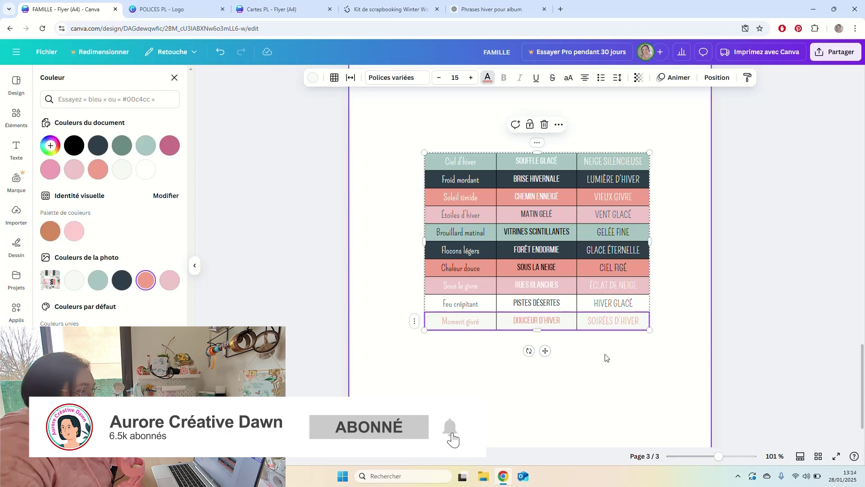
Remove all cell borders from the winter word table.
click(618, 353)
scroll(601, 288, up, 3)
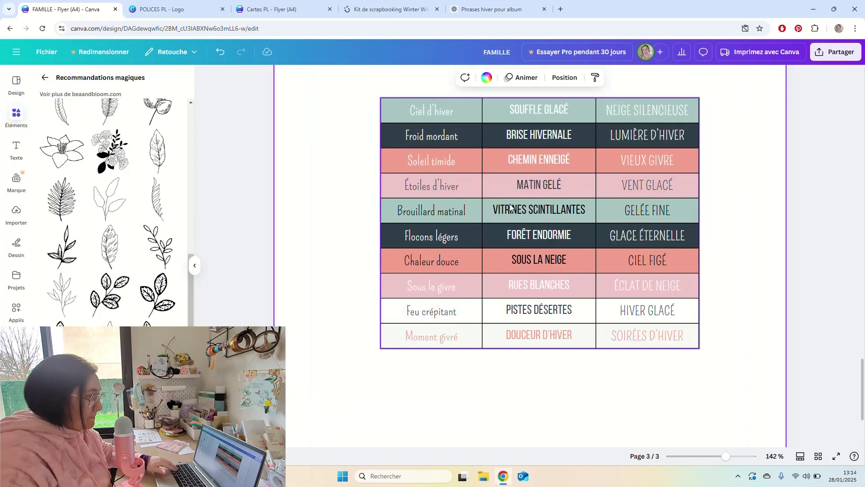
scroll(504, 212, down, 3)
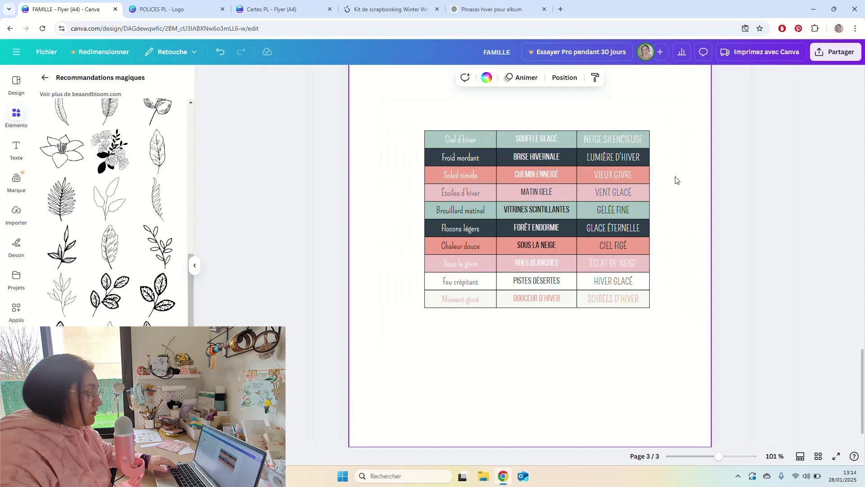
click(589, 177)
click(333, 78)
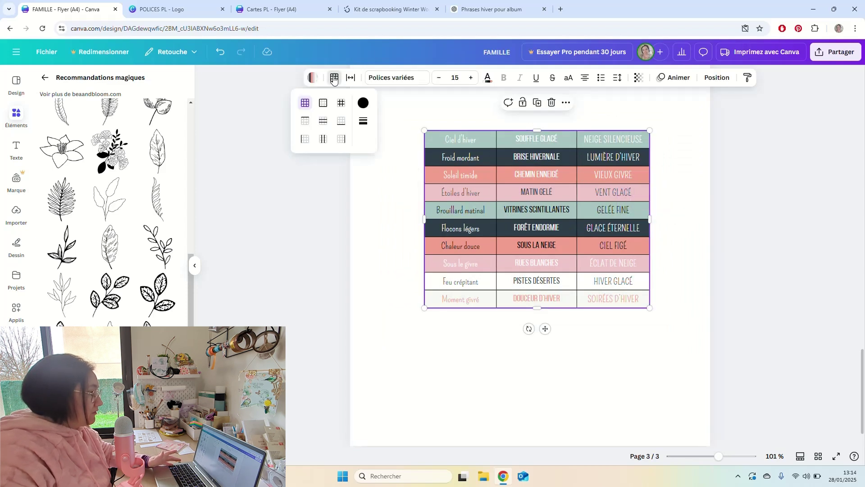
click(363, 122)
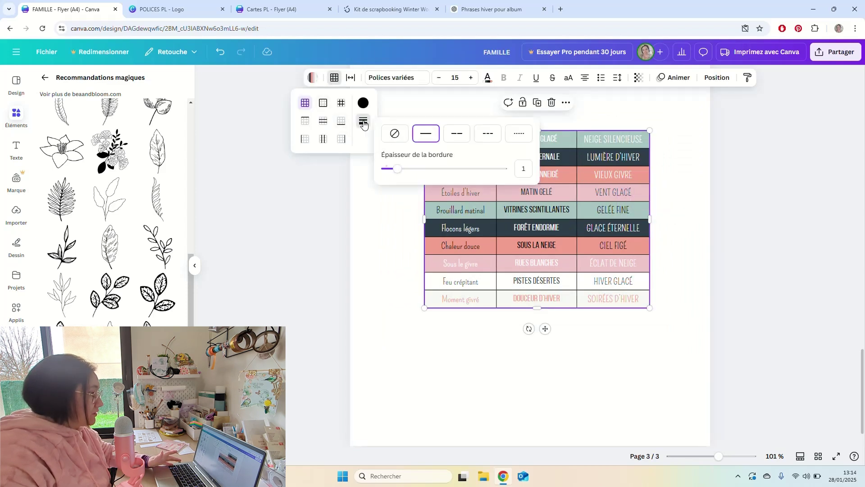
click(394, 135)
click(687, 228)
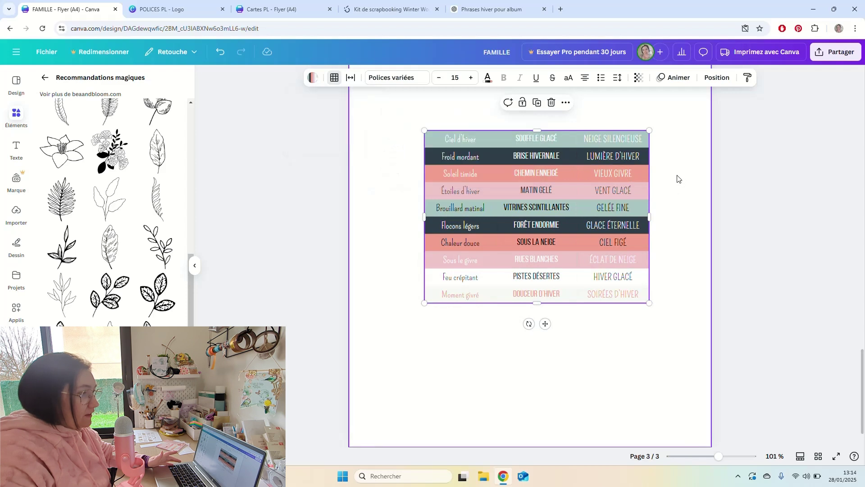
Widen the table by dragging its right and left edges outward.
click(644, 191)
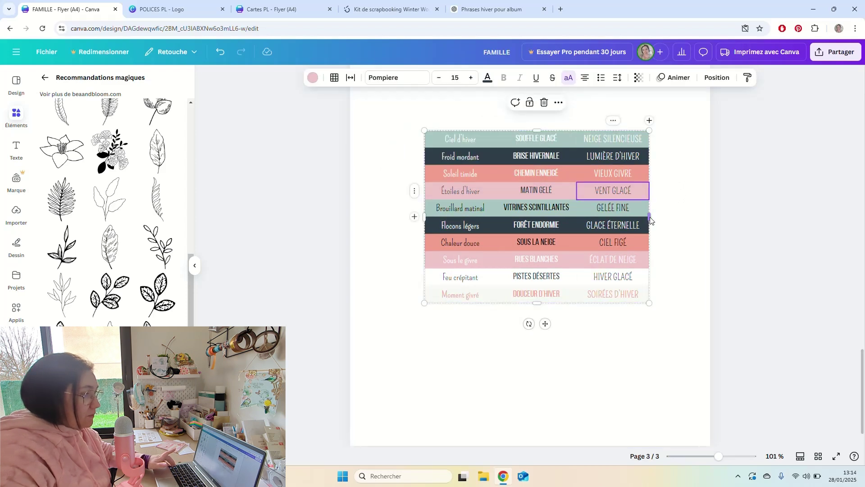
drag(650, 219, 664, 217)
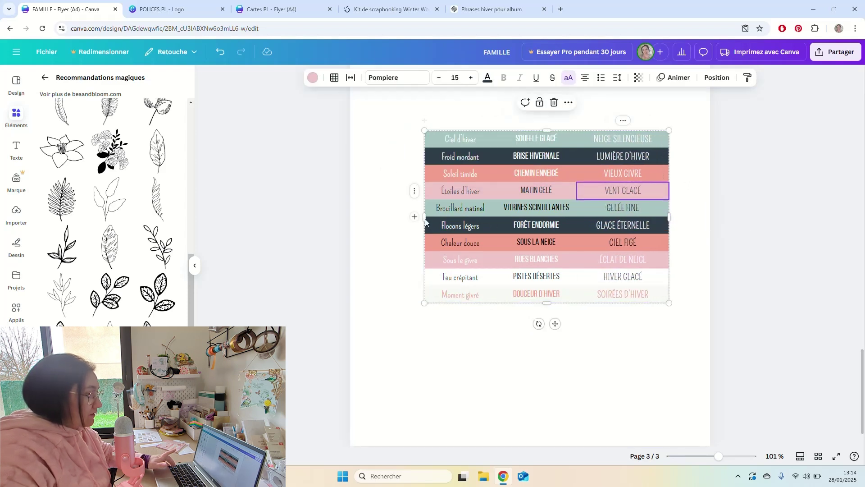
drag(424, 216, 410, 219)
click(621, 309)
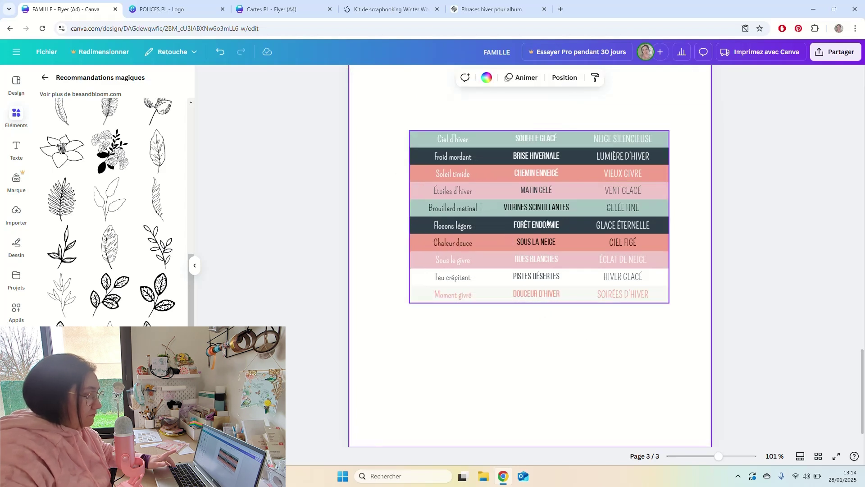
click(659, 137)
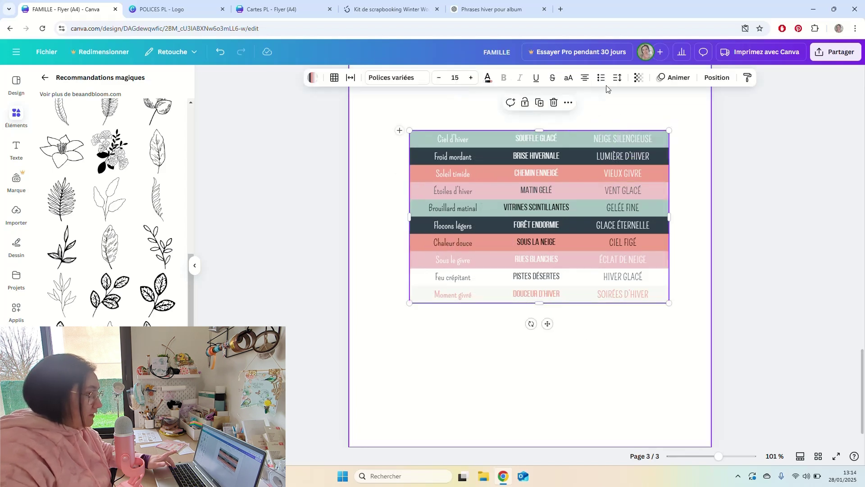
Set the table cells' vertical alignment to Aligner à la fin (bottom).
click(622, 78)
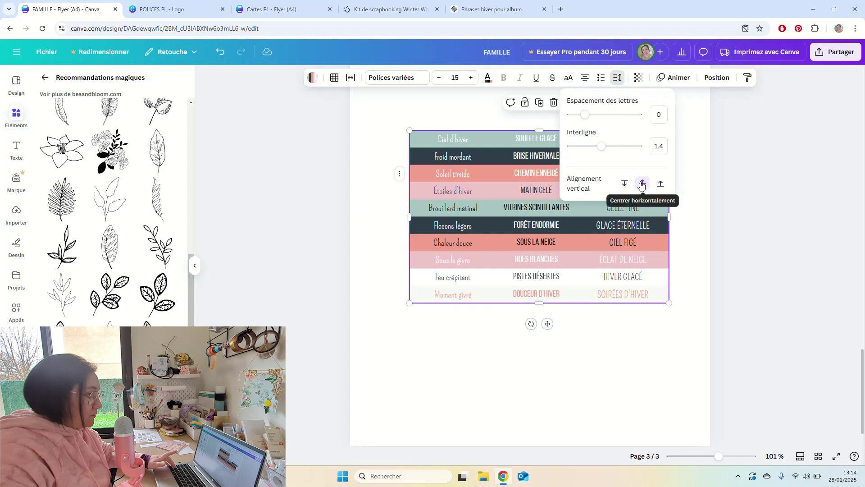
click(660, 184)
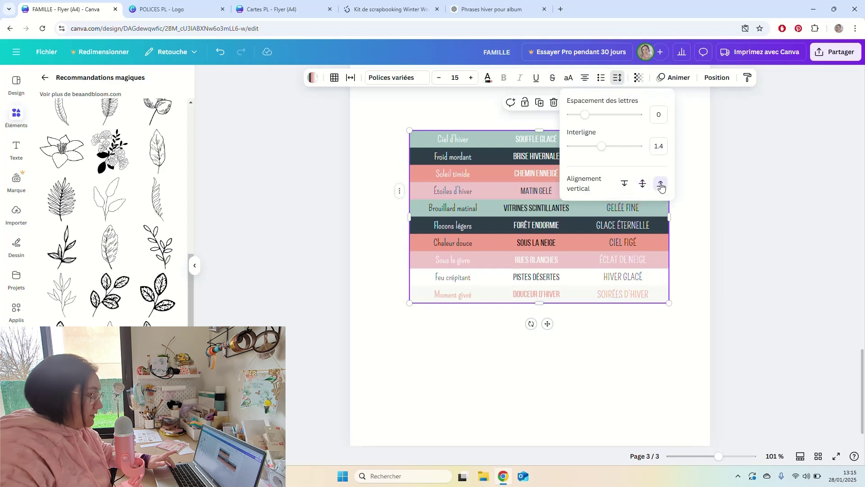
click(624, 184)
click(643, 183)
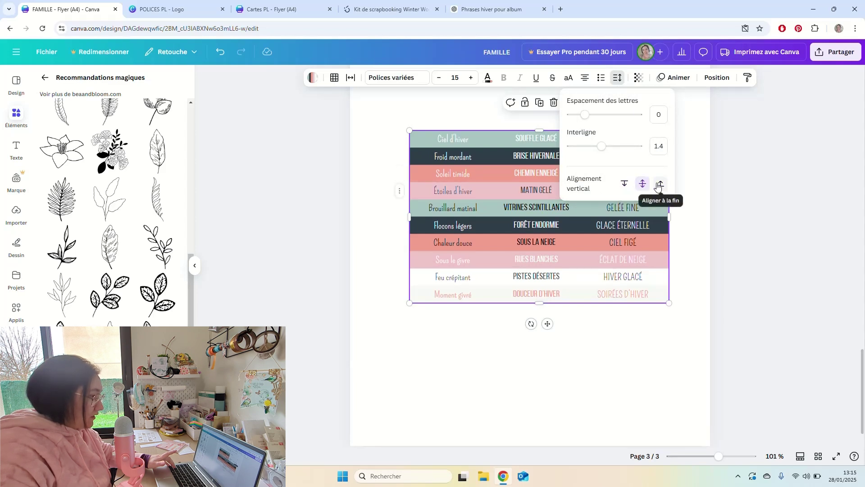
click(660, 185)
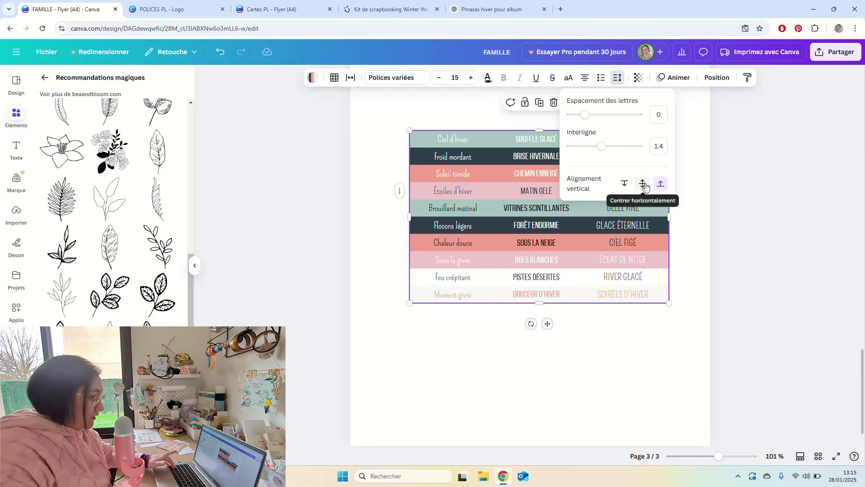
click(644, 185)
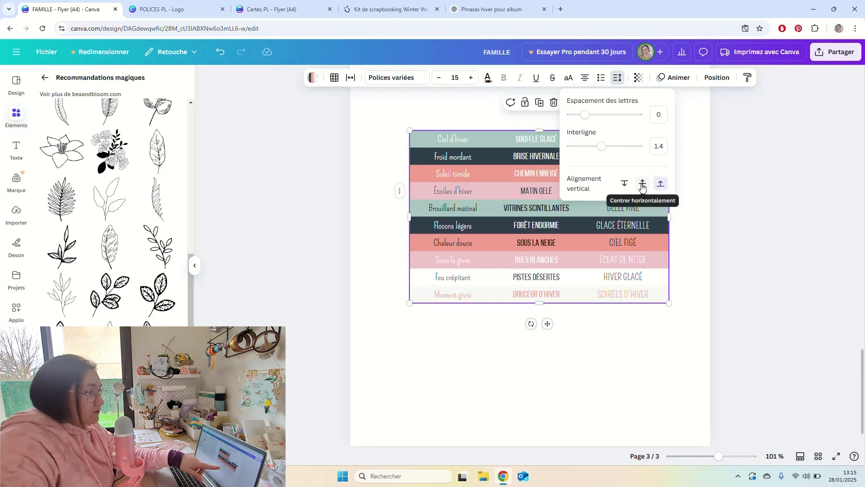
click(643, 187)
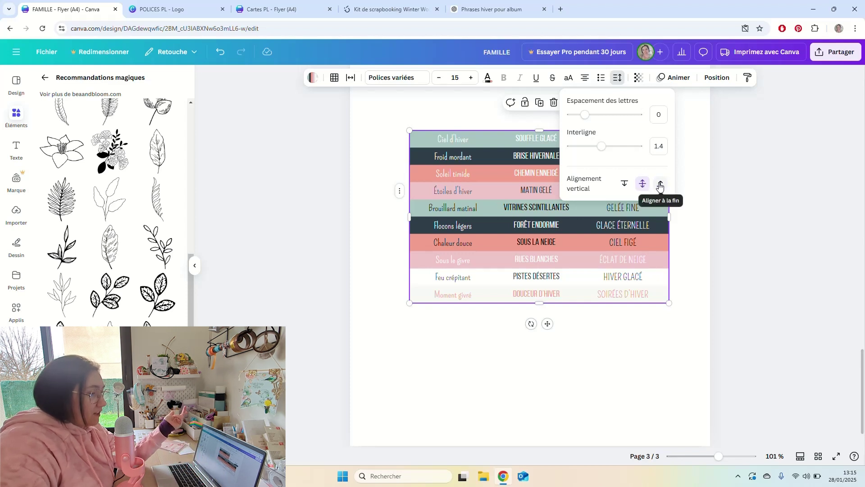
click(660, 184)
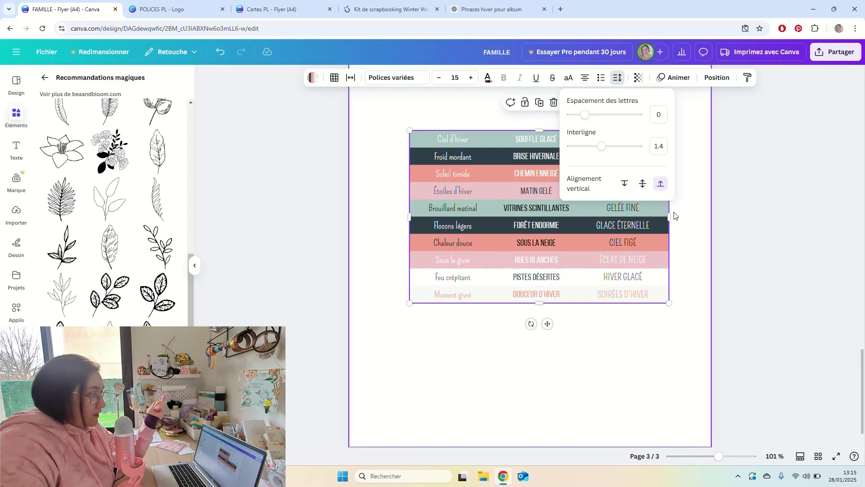
click(687, 237)
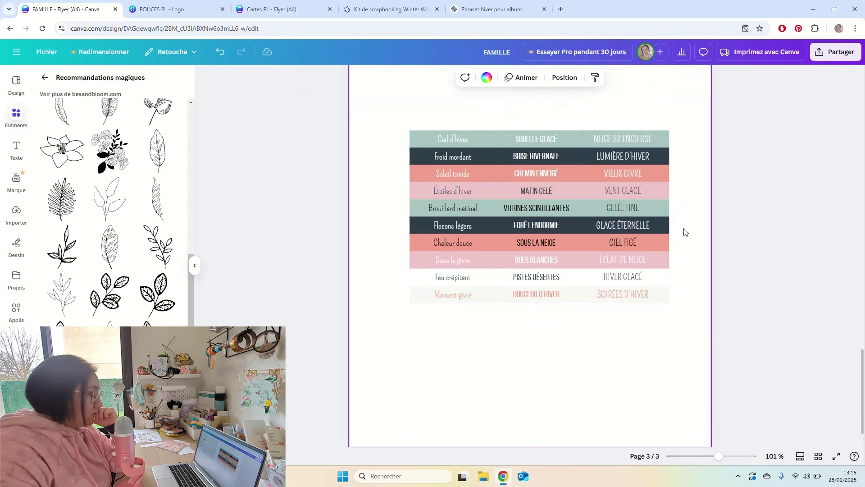
Nudge the table slightly up-left and bring up its Position settings.
drag(662, 215, 653, 210)
click(674, 202)
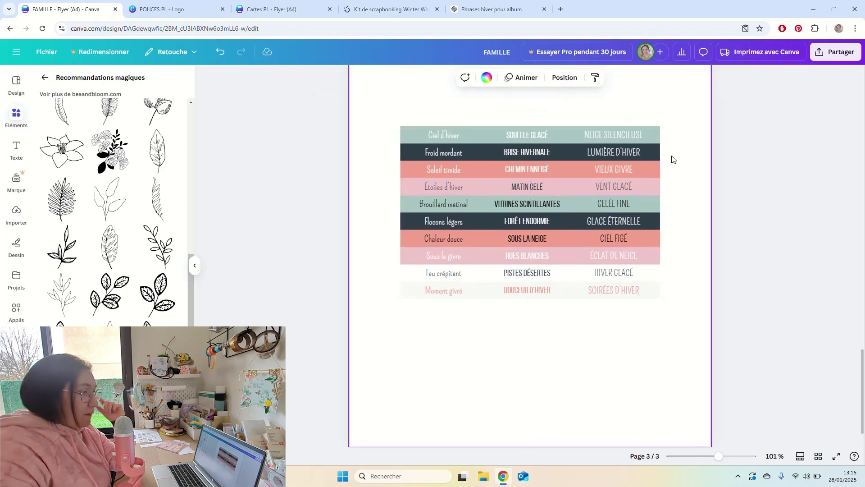
click(650, 172)
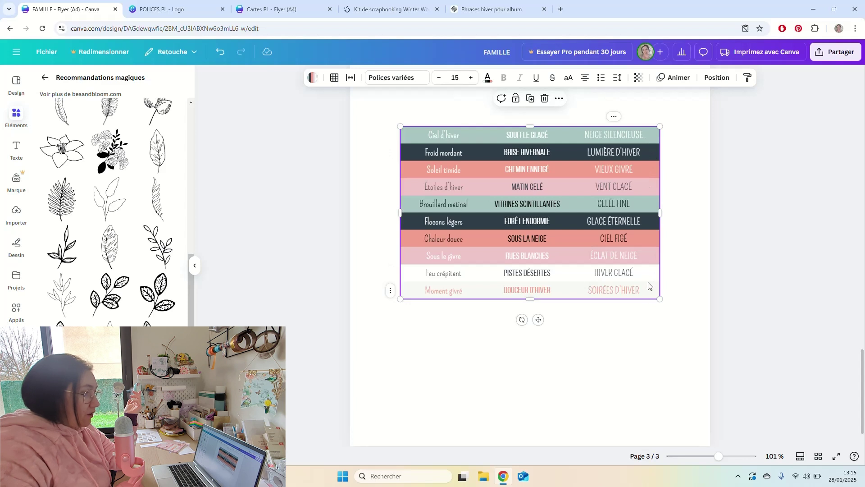
click(718, 78)
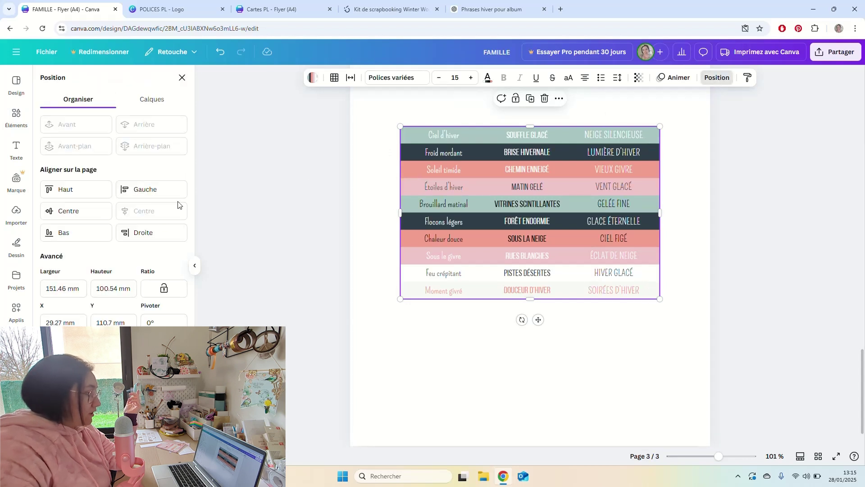
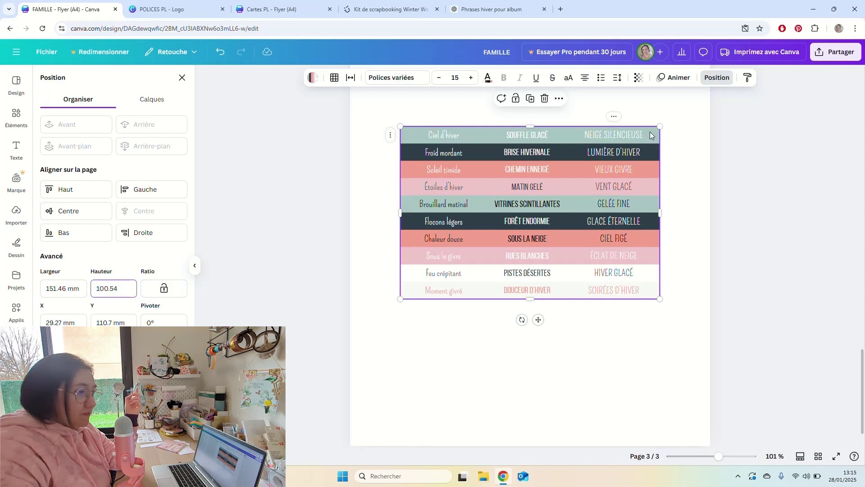
Drag the three-column winter phrase table upward toward the top of page 3.
click(684, 149)
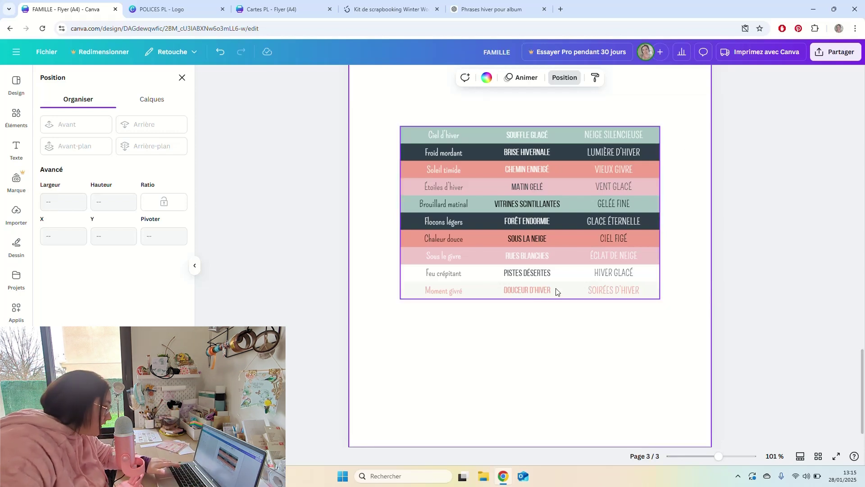
scroll(683, 226, down, 5)
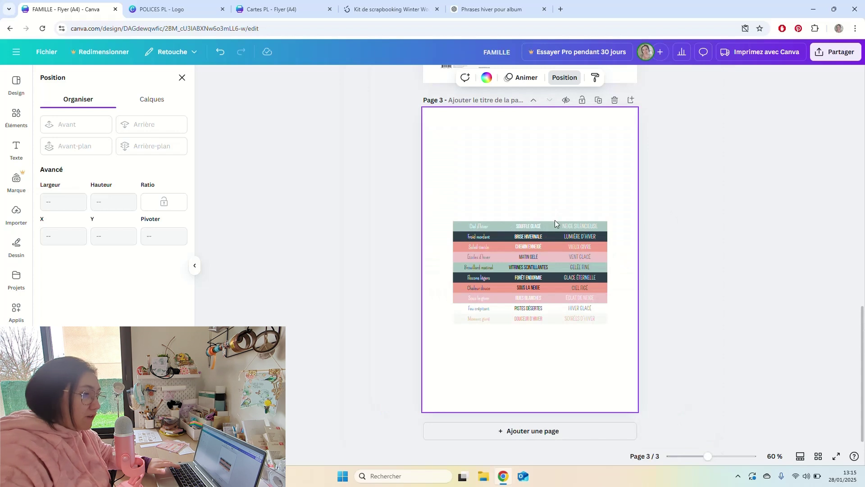
drag(549, 225, 550, 199)
click(550, 169)
click(567, 169)
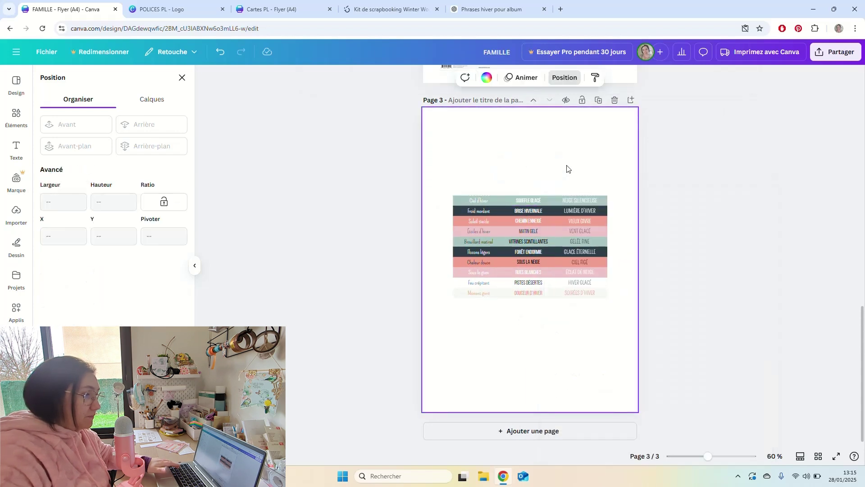
click(594, 292)
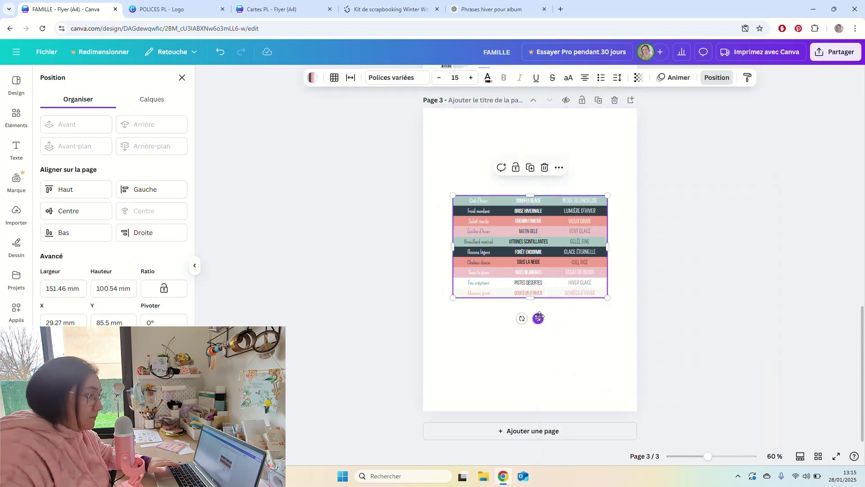
drag(540, 317, 531, 253)
Delete both frames and the kit image from page 2.
click(588, 288)
scroll(590, 256, up, 4)
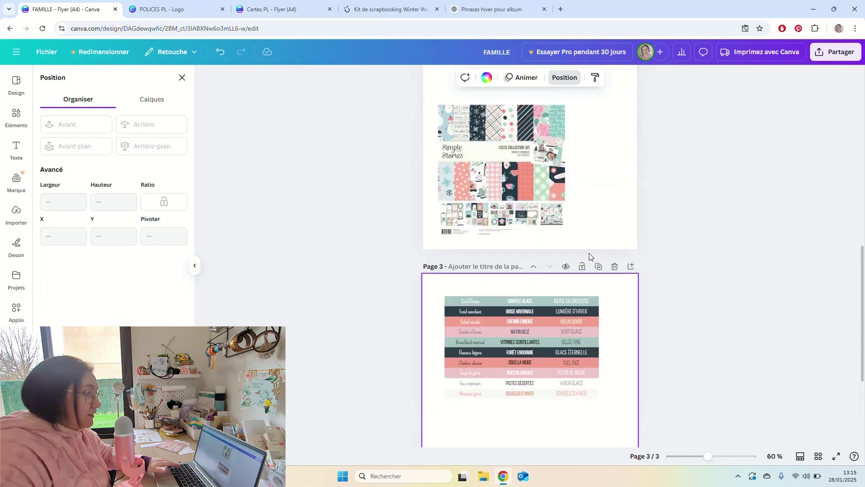
scroll(589, 255, up, 7)
scroll(590, 252, down, 4)
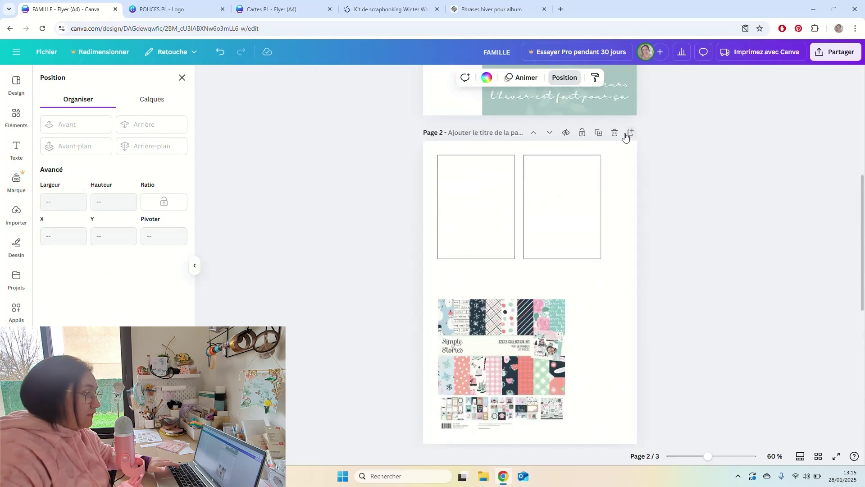
drag(614, 188, 503, 319)
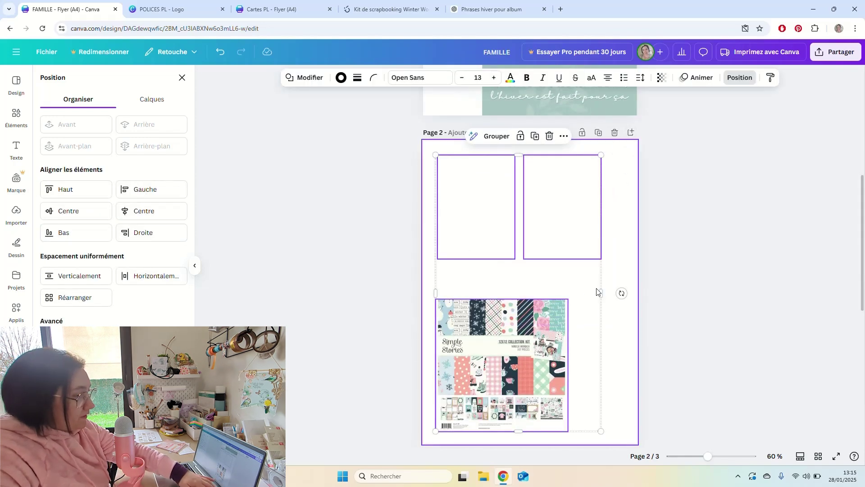
key(Delete)
Move the Simple Stories kit image from page 1 onto page 2.
scroll(610, 243, up, 4)
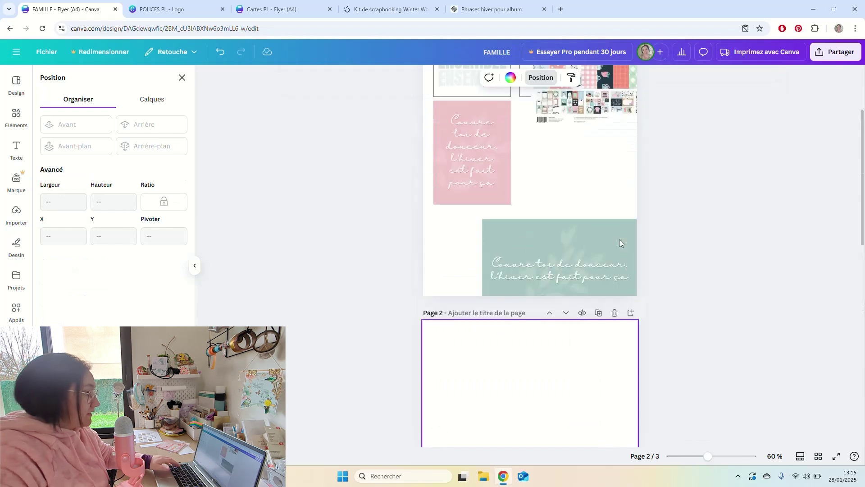
scroll(620, 243, up, 3)
click(581, 212)
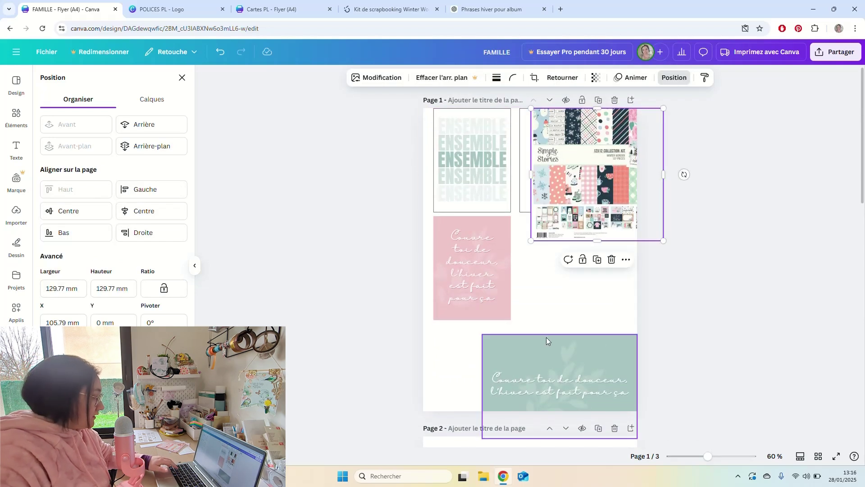
key(Delete)
scroll(550, 360, down, 5)
key(ctrl+v)
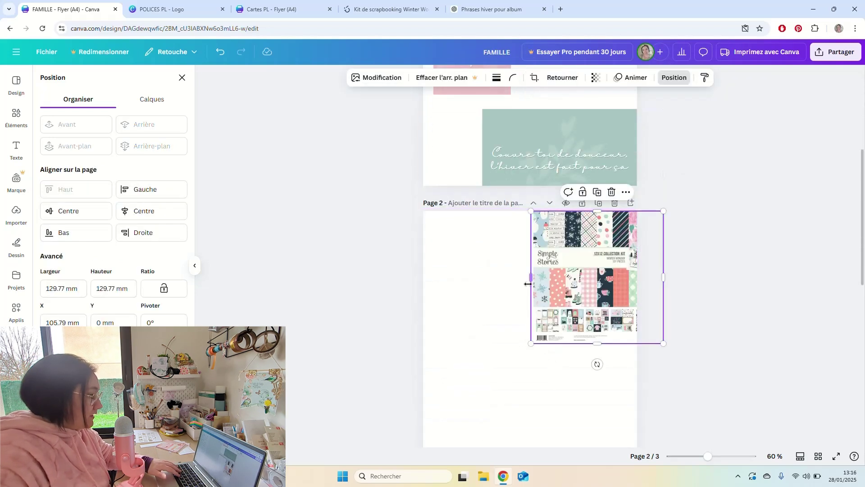
drag(557, 263, 499, 293)
Shift all pieces of the green card up and left on page 1.
scroll(536, 273, up, 5)
scroll(536, 273, up, 1)
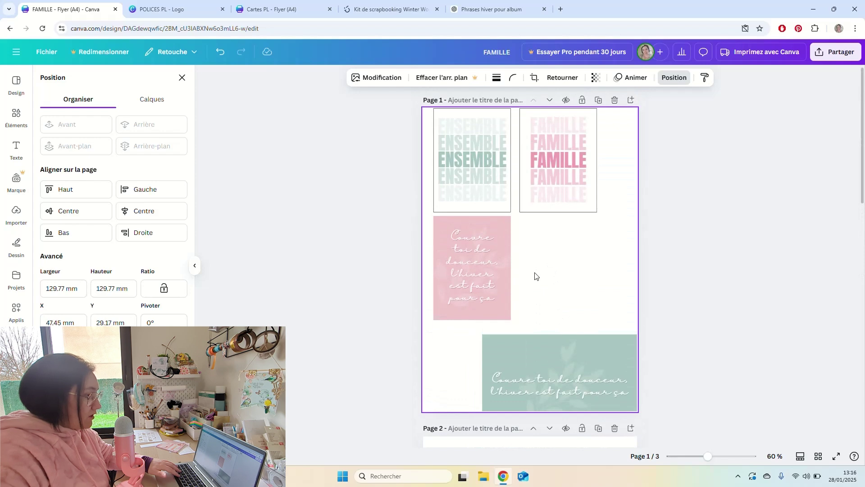
drag(573, 289, 543, 405)
drag(576, 358, 572, 325)
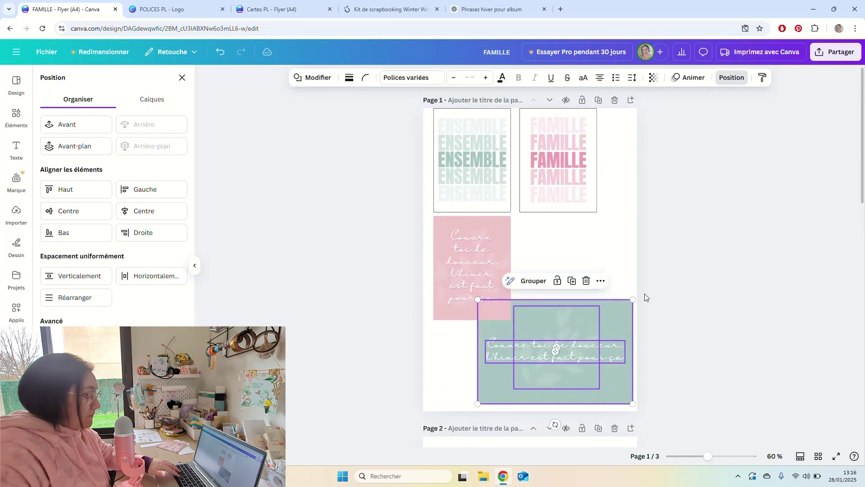
click(596, 274)
Nudge the kit image toward the upper left of page 2.
scroll(601, 270, down, 10)
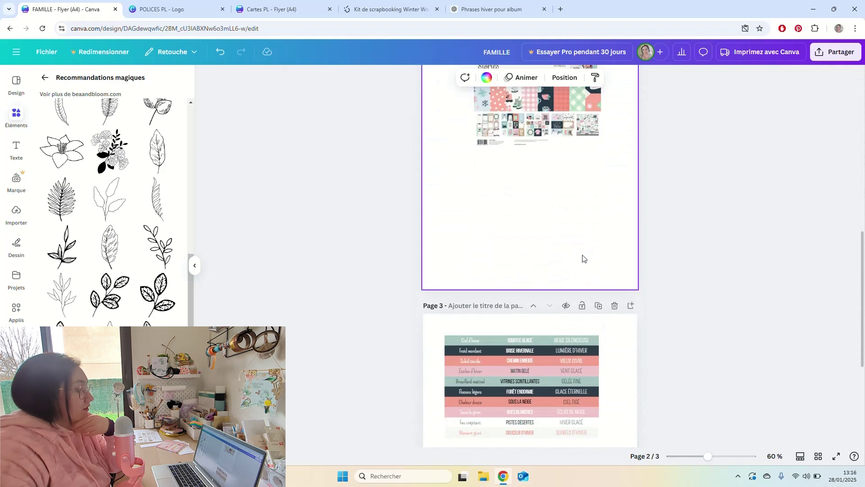
scroll(577, 243, up, 2)
click(564, 207)
scroll(559, 220, up, 2)
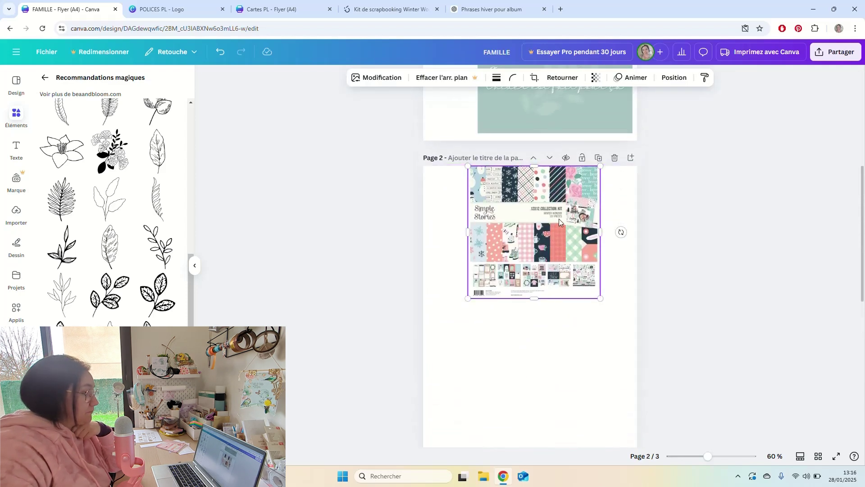
drag(559, 218, 530, 225)
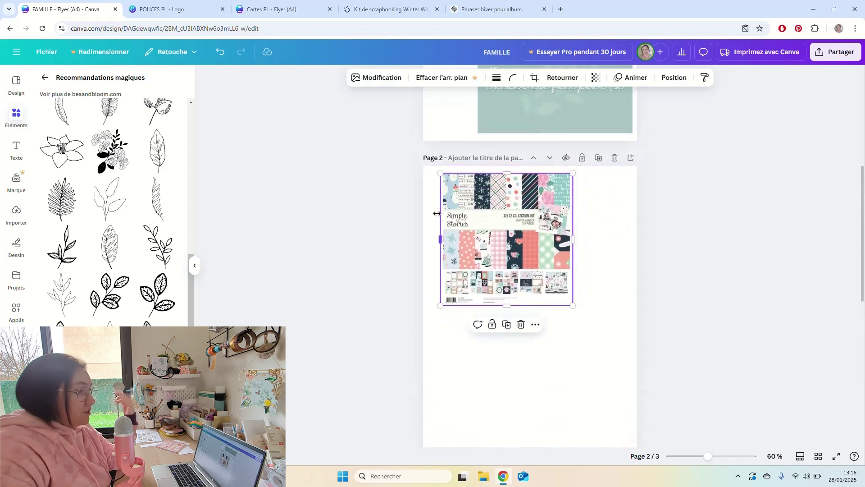
click(436, 214)
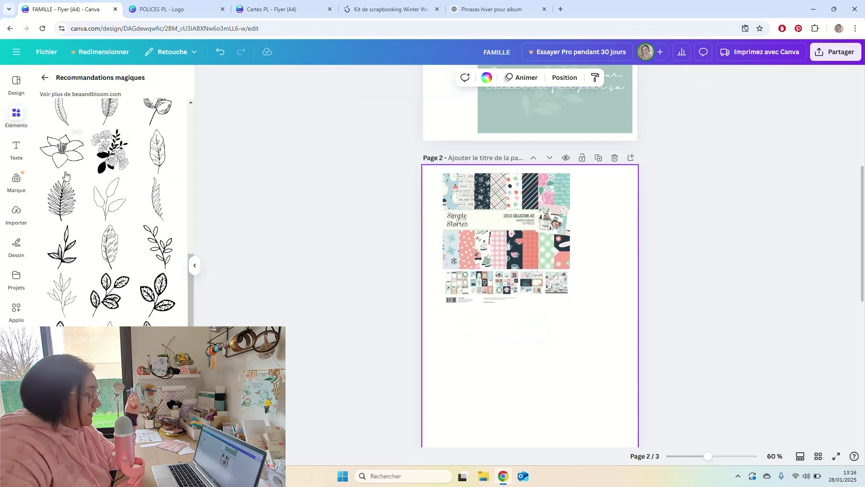
Add a pink square from Formes and stretch it into a bar under the kit image.
click(46, 79)
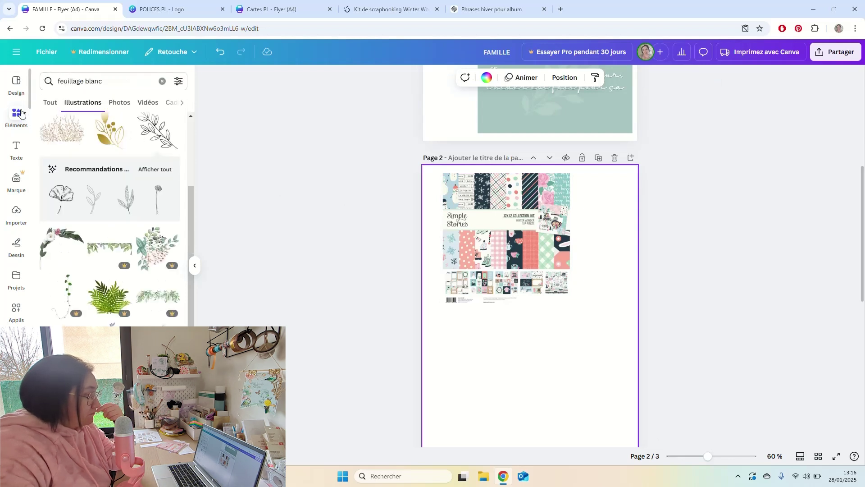
click(17, 86)
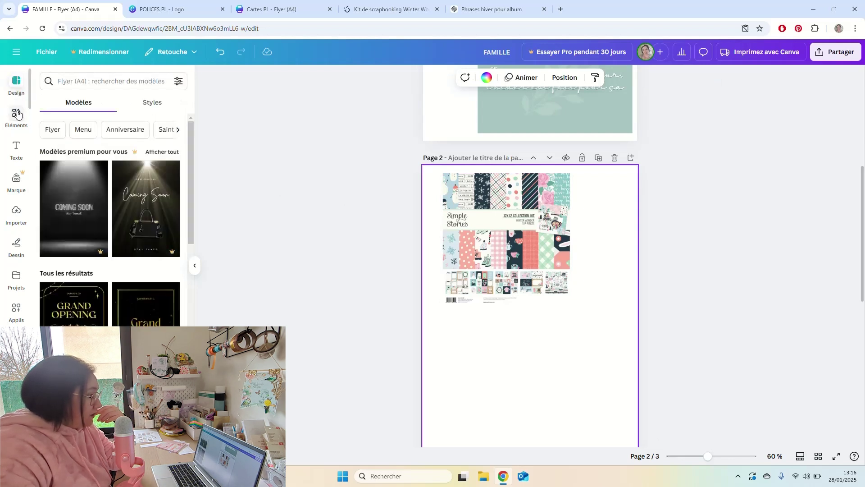
click(17, 116)
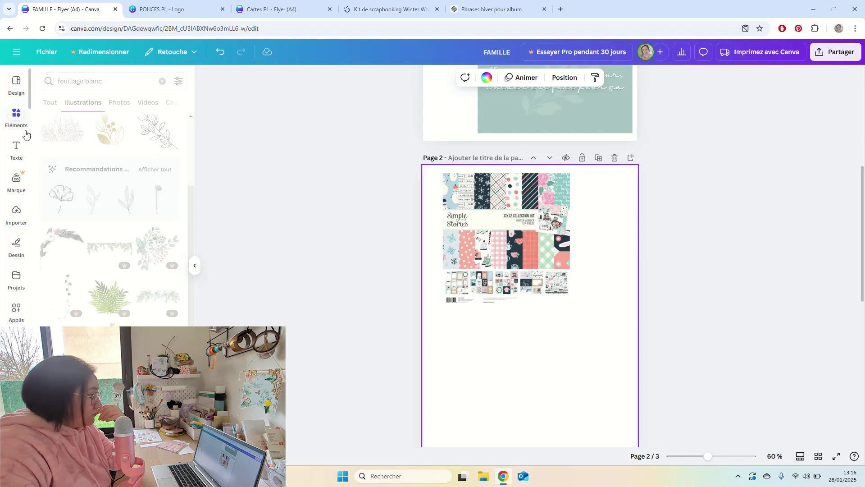
click(161, 81)
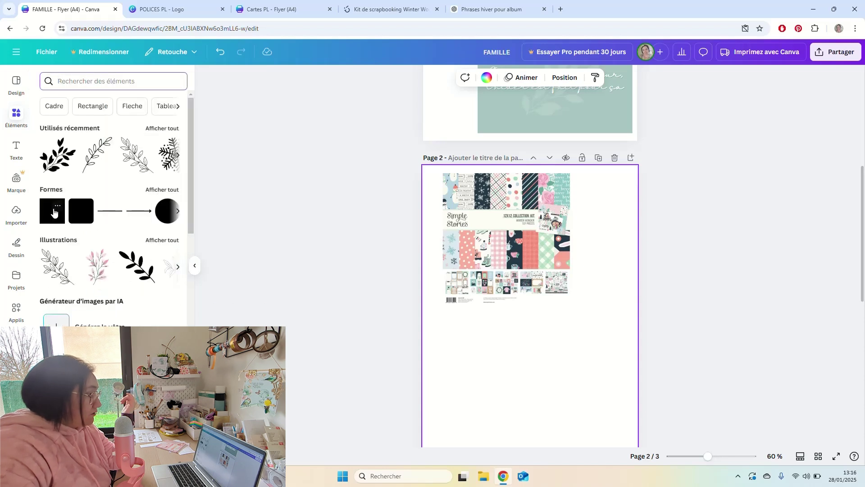
click(51, 219)
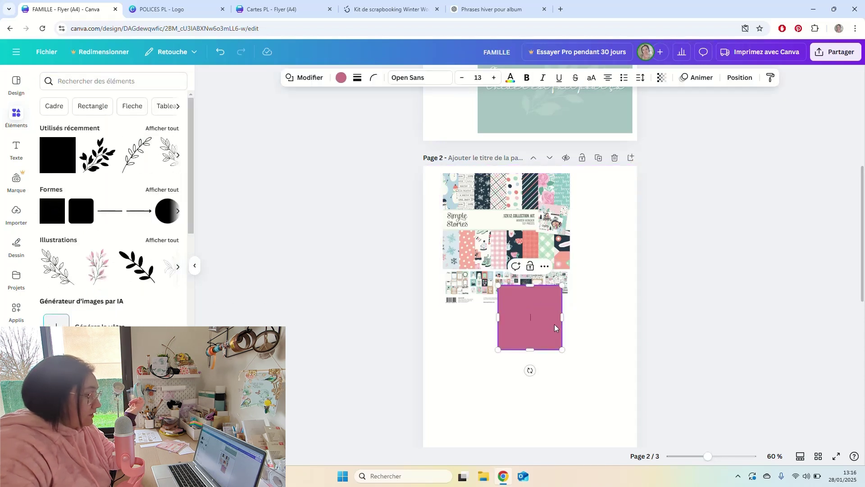
drag(559, 331, 513, 333)
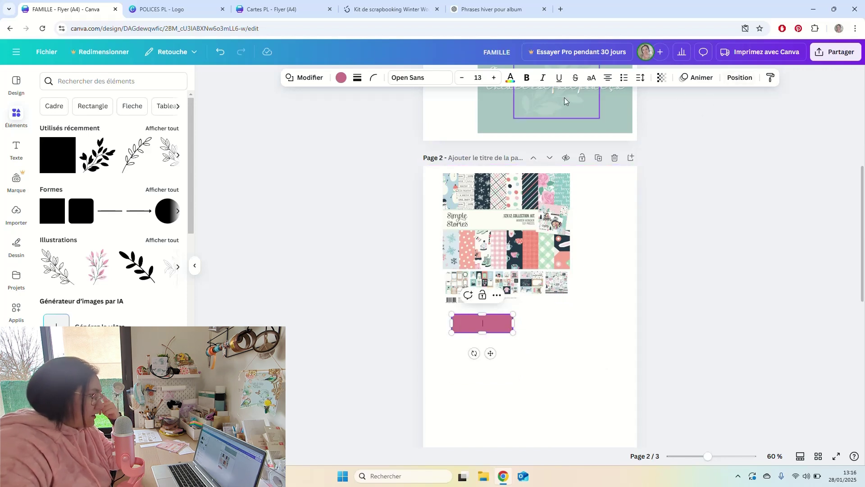
Size the pink rectangle to 40 mm wide by 10 mm tall.
click(740, 79)
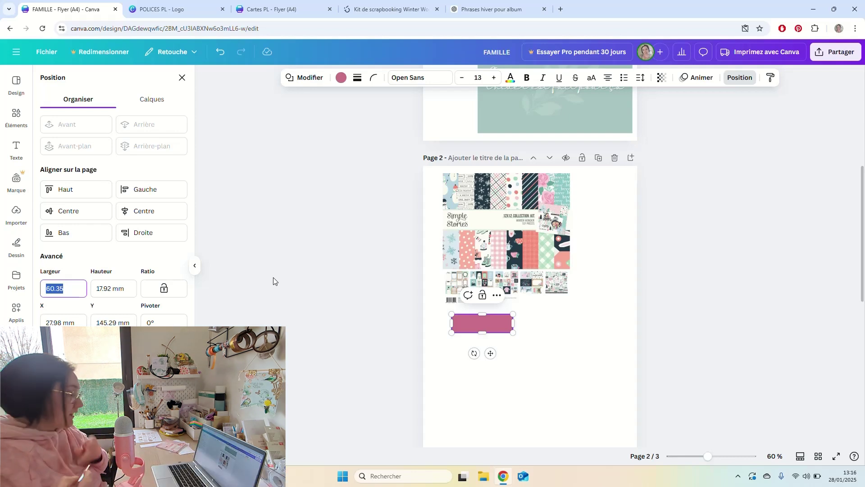
text(40)
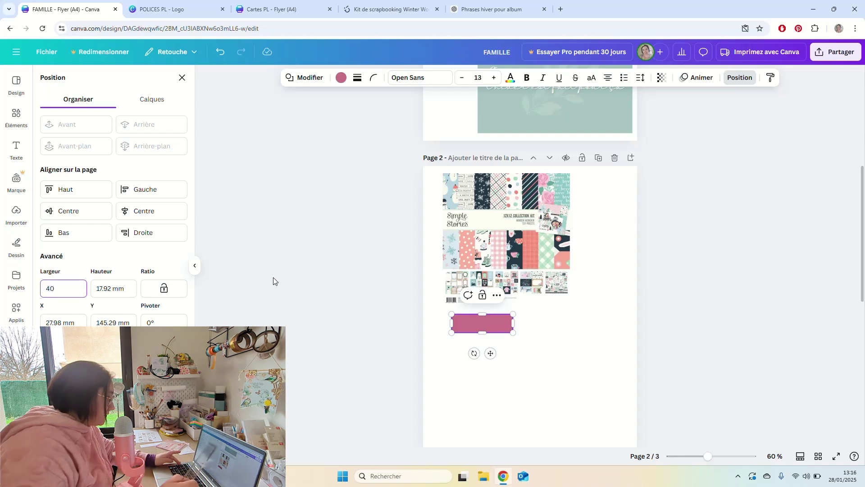
key(Tab)
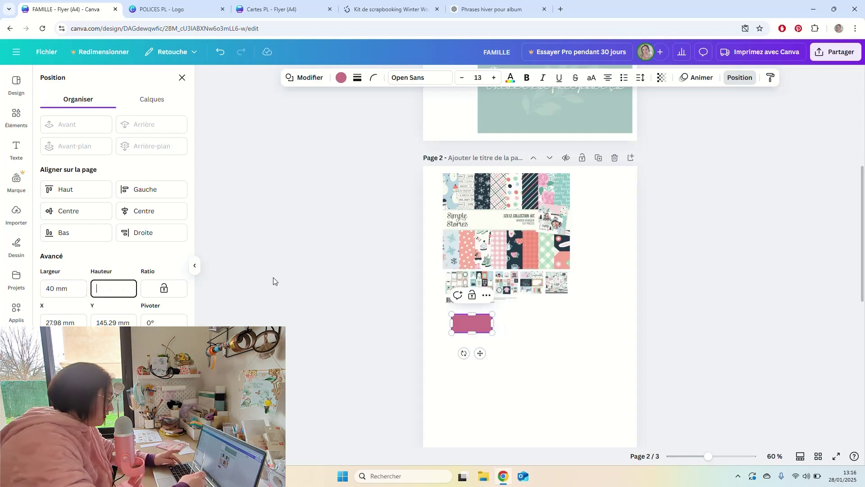
key(Tab)
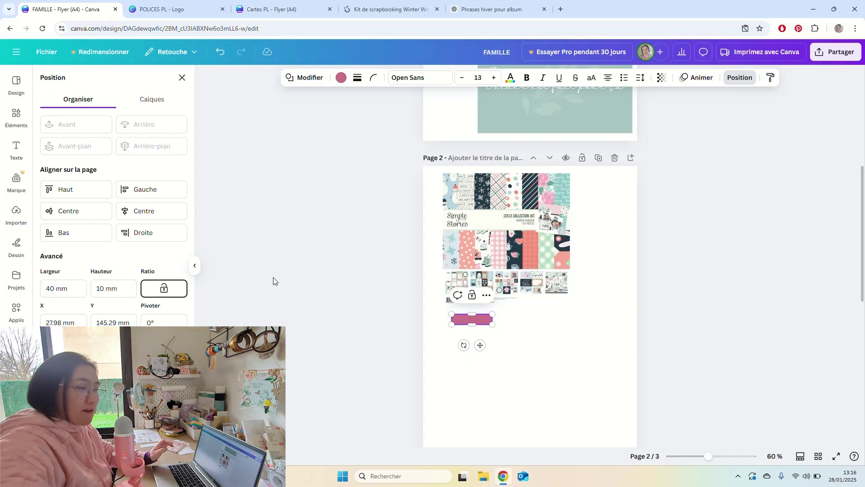
click(507, 342)
scroll(482, 334, up, 8)
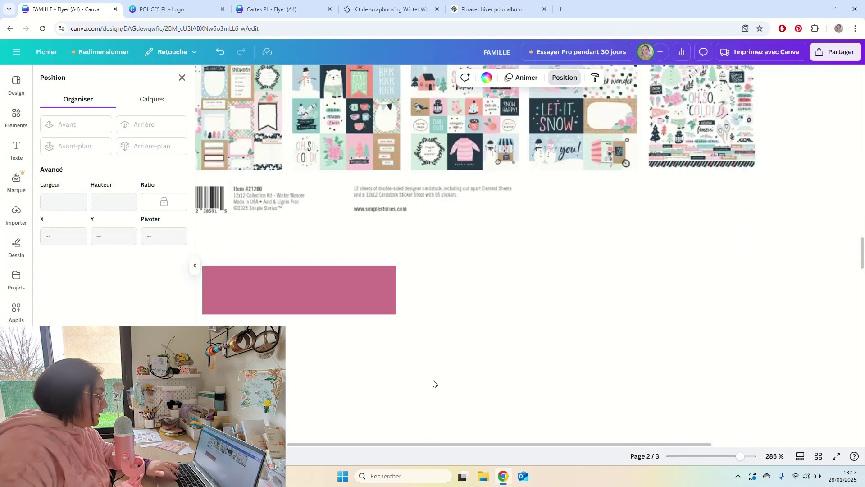
Give the rectangle a solid 5-thick light blue-grey border and an off-white fill.
click(426, 374)
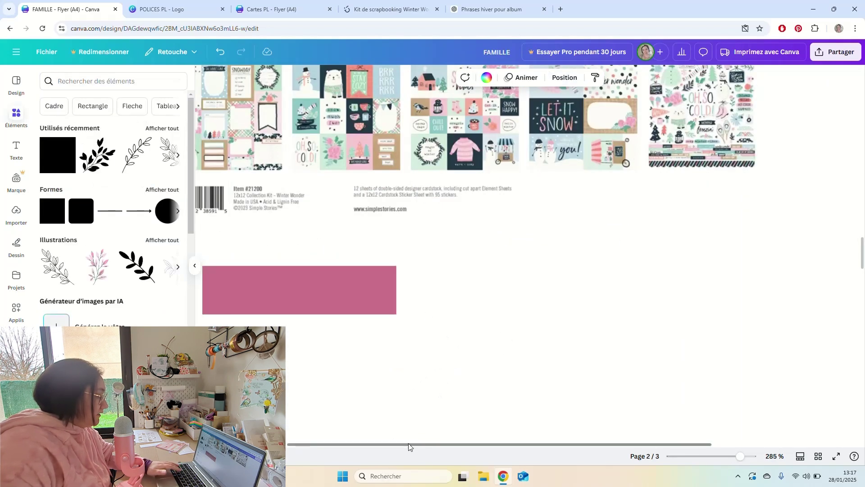
drag(408, 443, 370, 444)
click(348, 278)
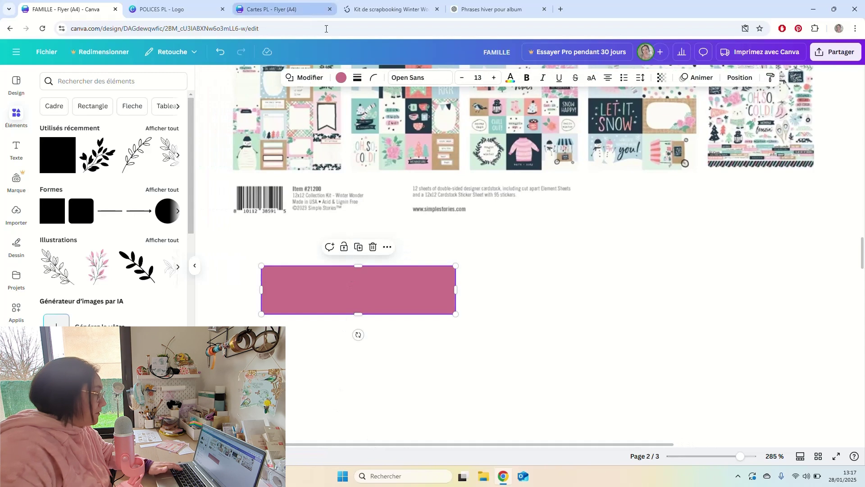
click(359, 79)
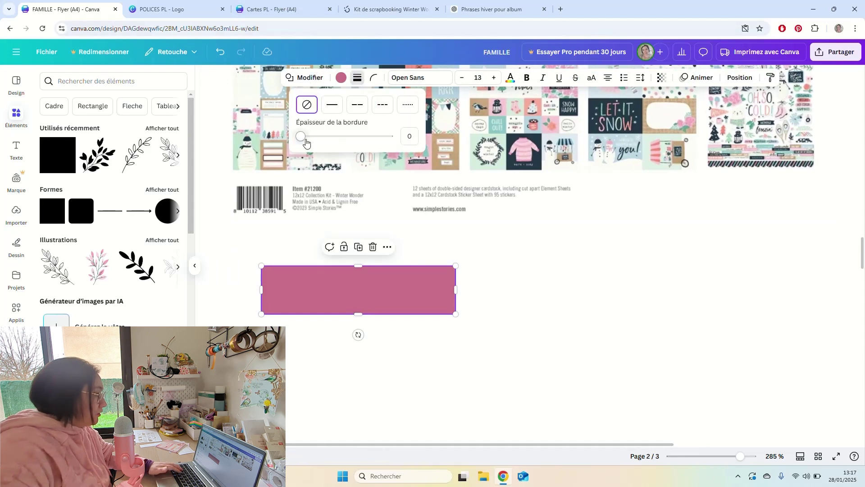
drag(306, 142, 305, 137)
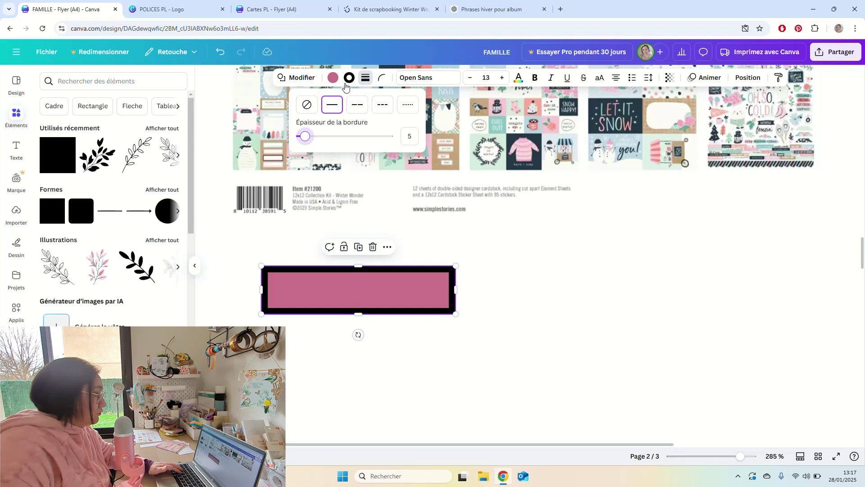
click(349, 78)
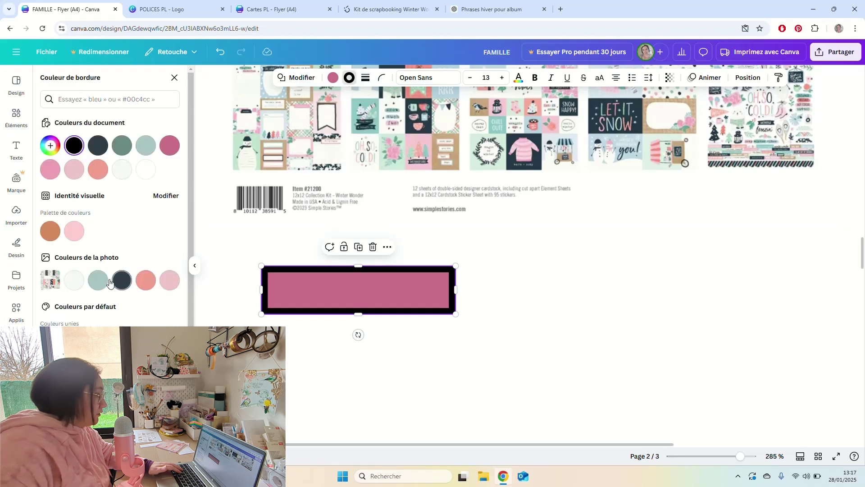
click(97, 280)
click(332, 78)
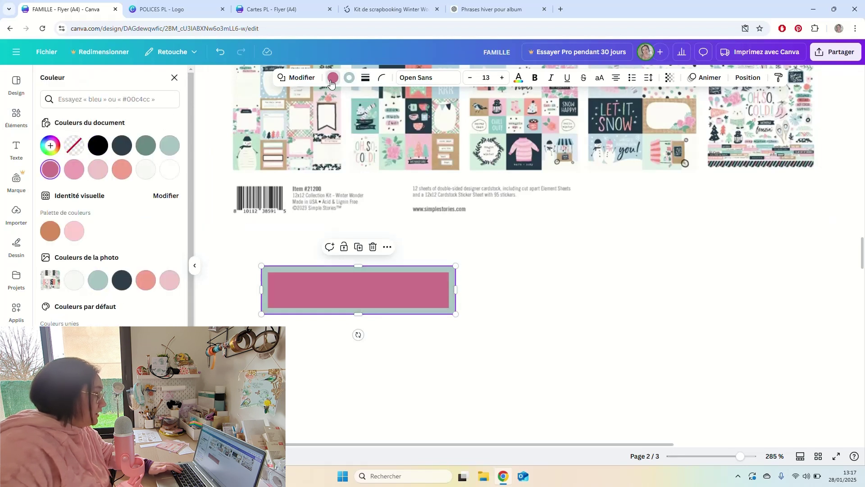
click(75, 281)
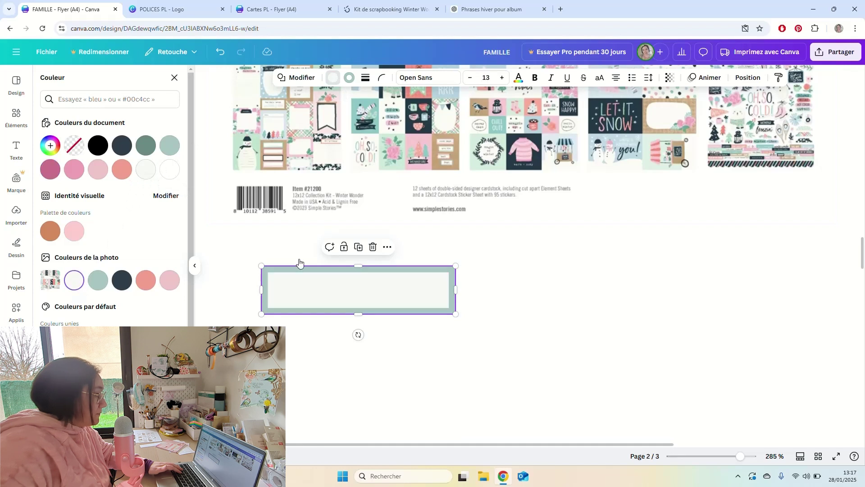
click(431, 304)
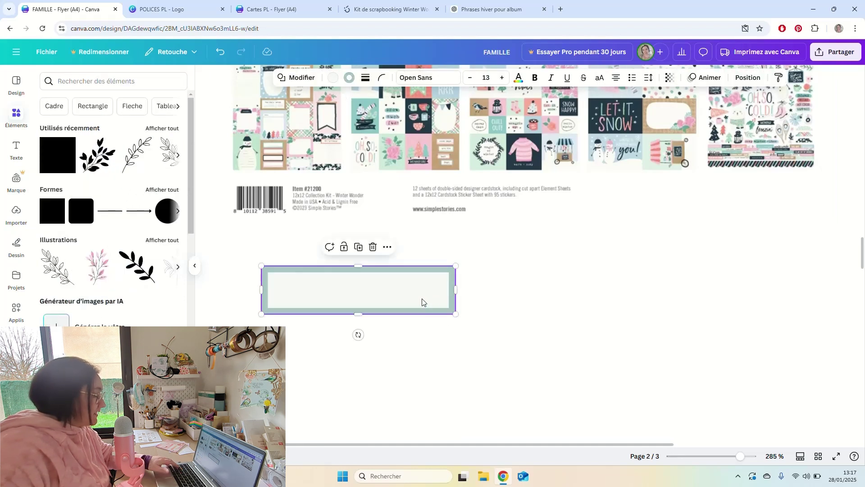
click(434, 341)
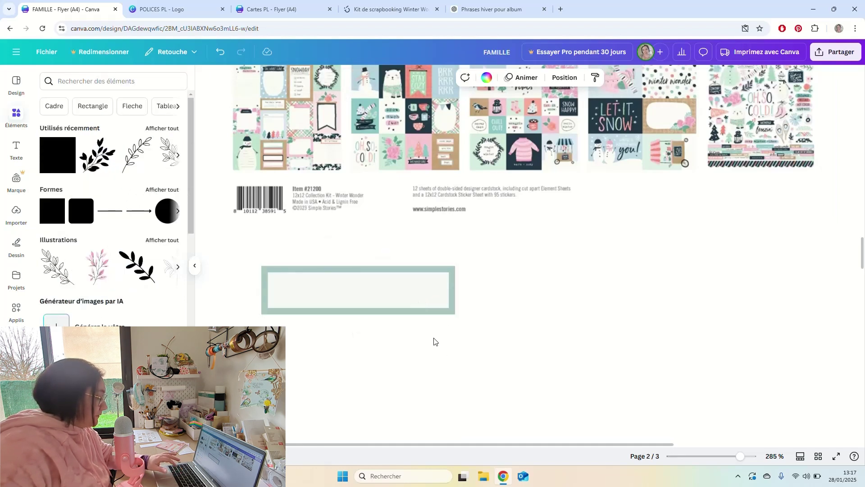
Duplicate the box twice to the right, with dark slate and coral pink borders.
drag(409, 307, 606, 299)
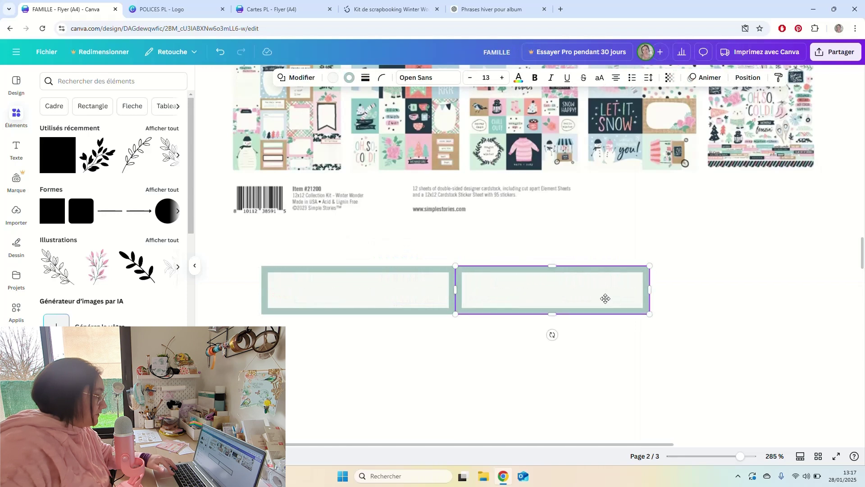
click(349, 77)
click(121, 280)
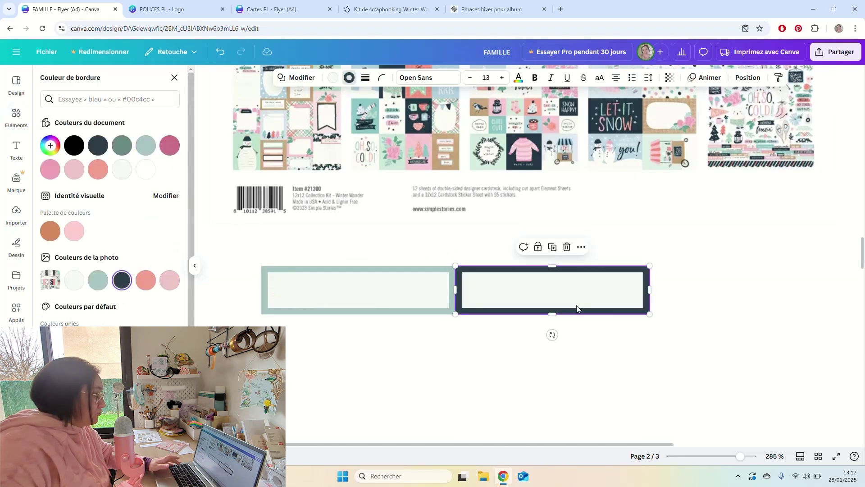
click(688, 327)
scroll(612, 325, down, 3)
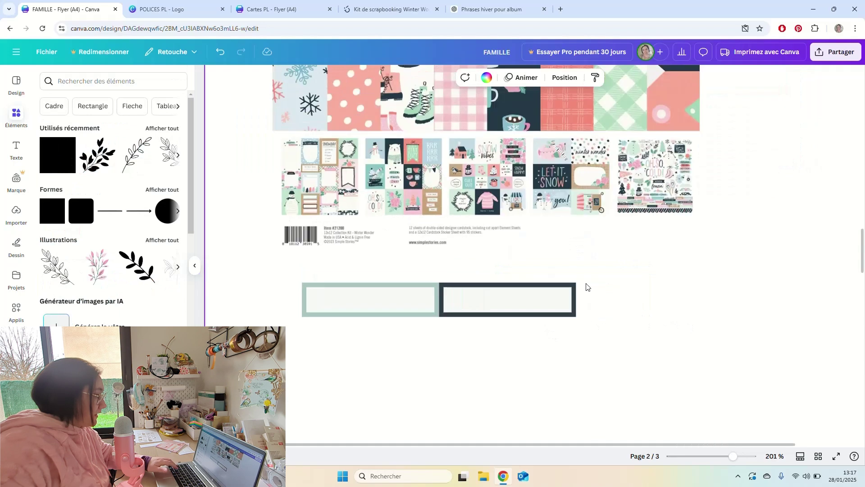
click(568, 291)
drag(504, 302, 612, 300)
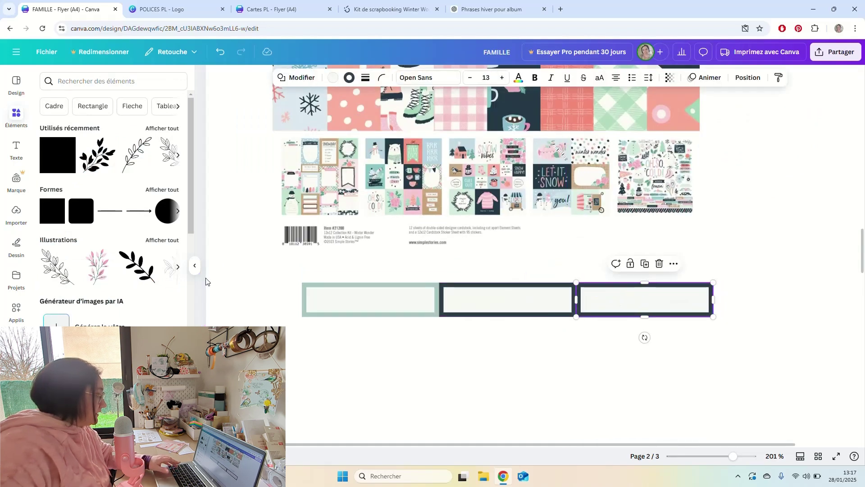
click(349, 78)
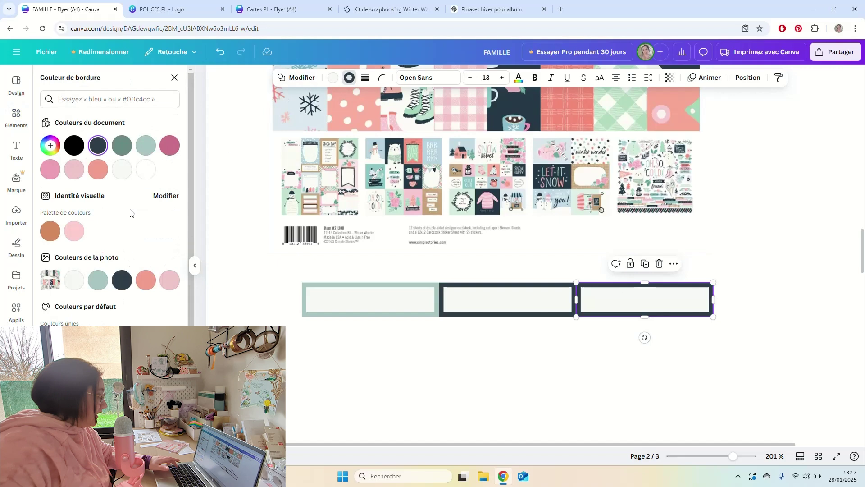
click(139, 283)
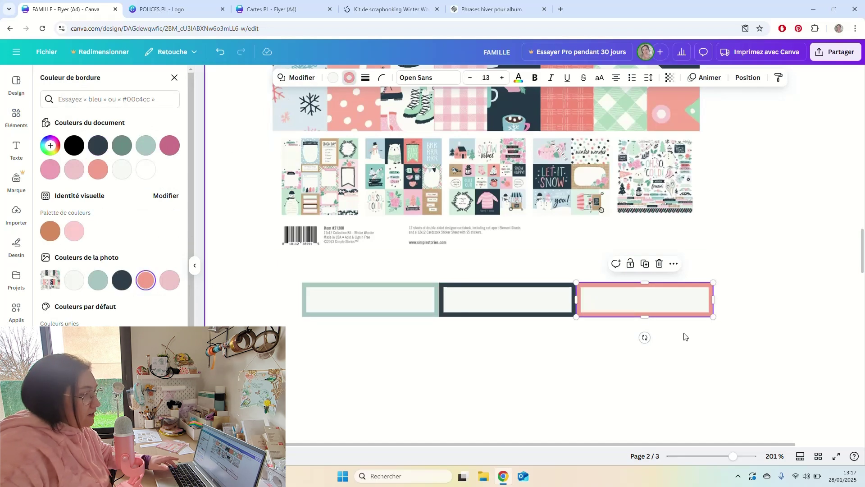
click(666, 331)
scroll(663, 330, down, 2)
scroll(663, 330, down, 2)
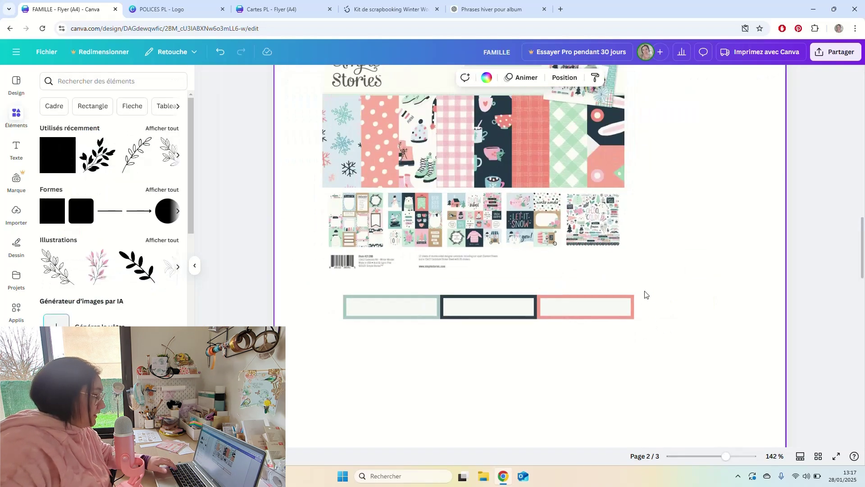
Add a fourth box with a light pink border in the row's last slot.
click(586, 315)
drag(575, 316, 666, 309)
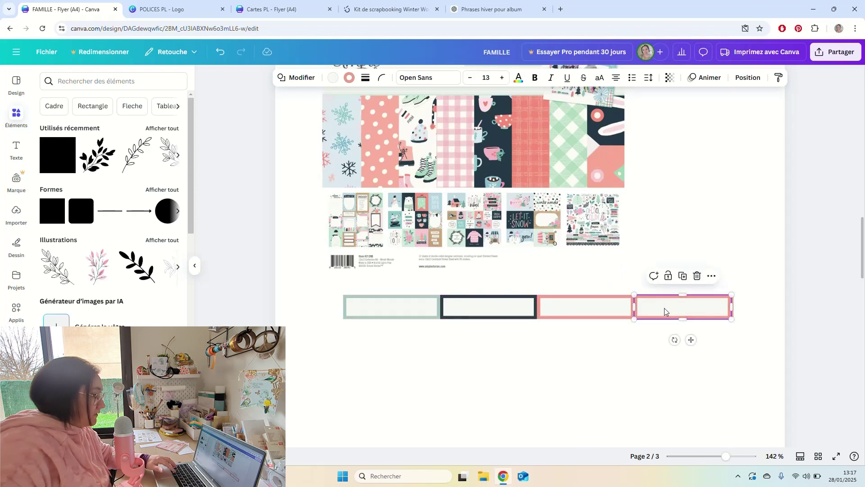
click(349, 78)
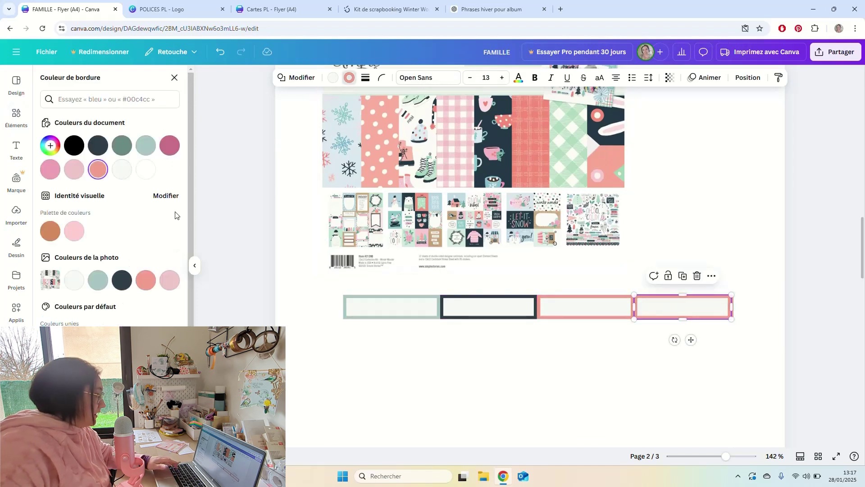
click(169, 279)
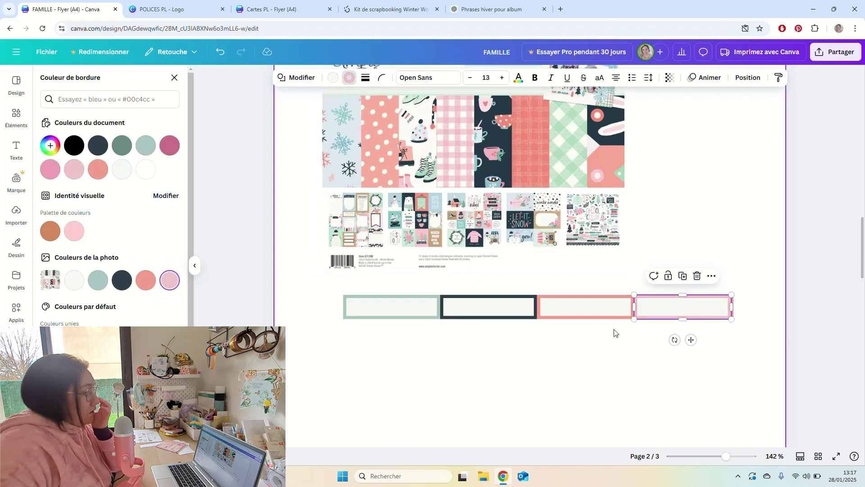
click(654, 348)
click(700, 311)
key(ctrl+d)
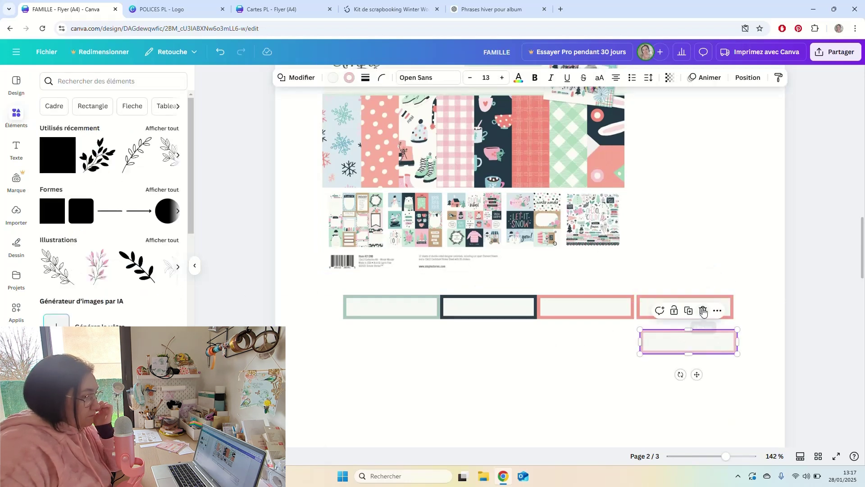
click(705, 302)
key(Delete)
drag(702, 340, 693, 306)
Duplicate the row of four boxes and place the copy directly below.
drag(705, 339, 412, 311)
key(ctrl+d)
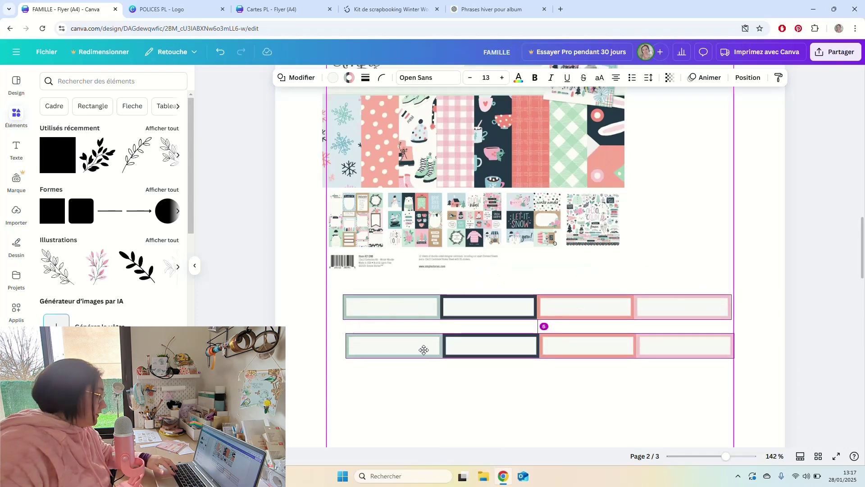
drag(421, 344, 425, 332)
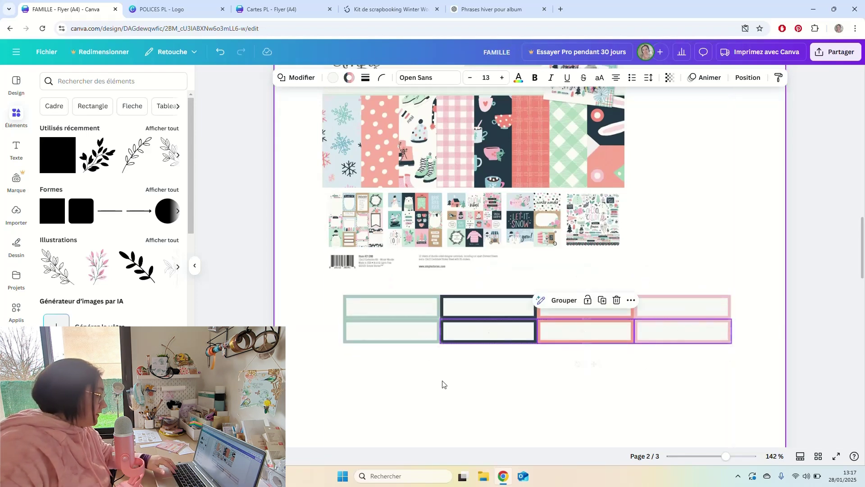
click(578, 363)
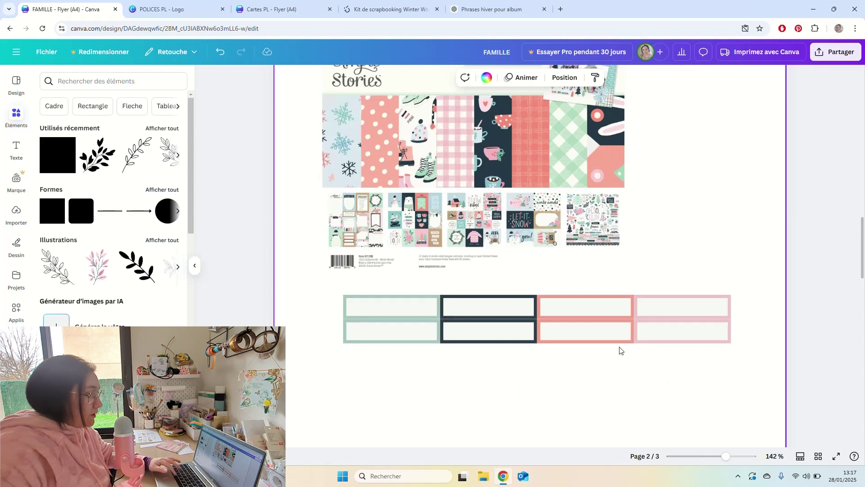
scroll(619, 351, up, 2)
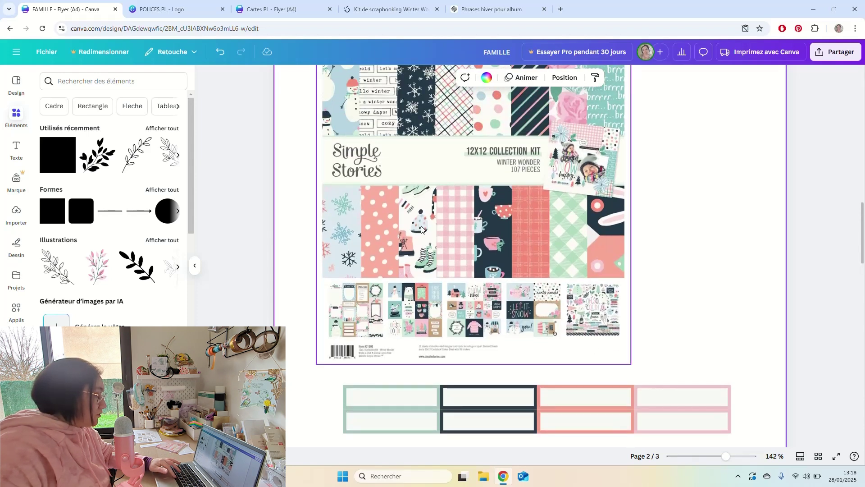
scroll(556, 301, down, 2)
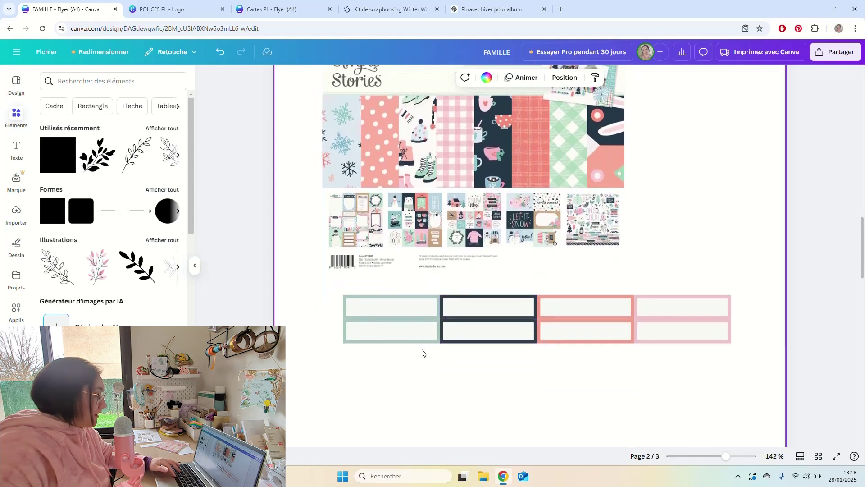
Give the lower-left box a pale blue border sampled from the winter paper and a white fill.
click(386, 333)
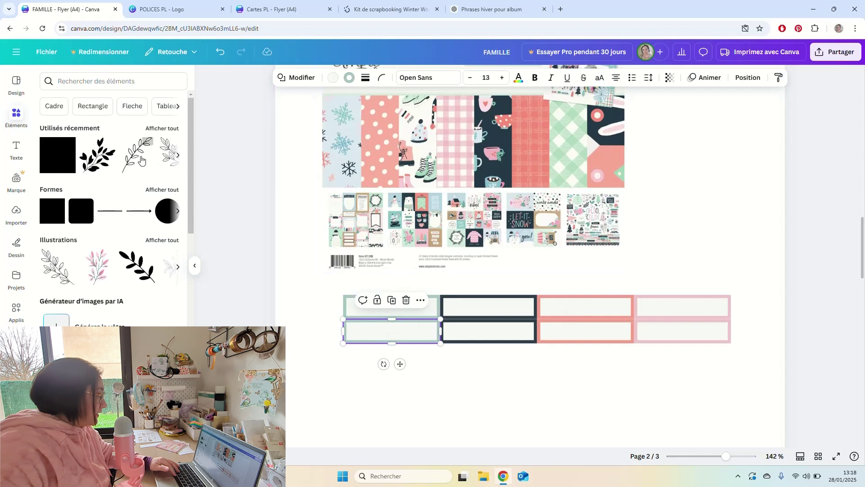
click(350, 76)
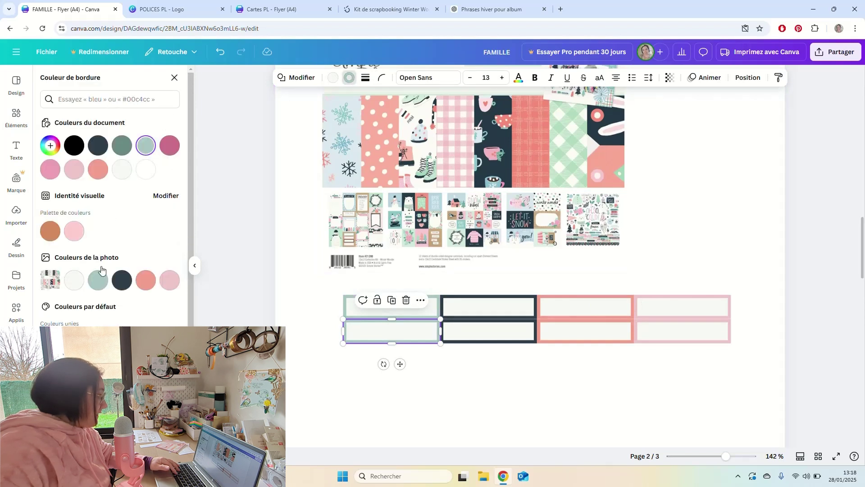
click(58, 152)
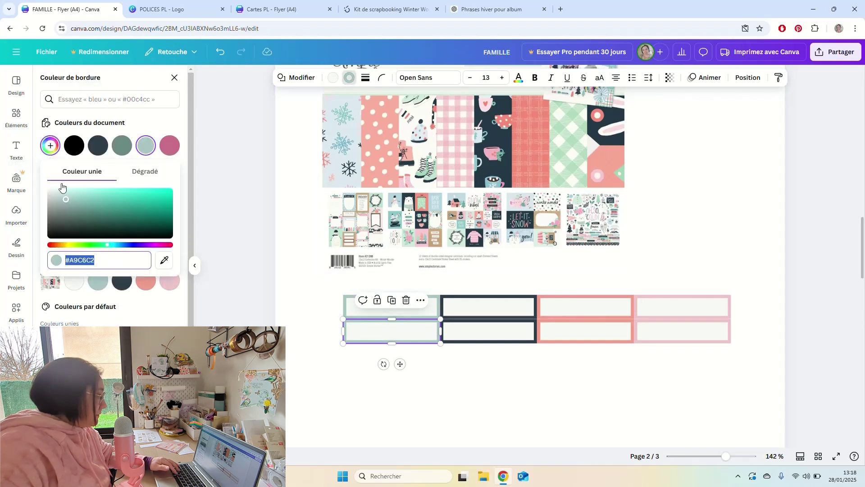
click(164, 260)
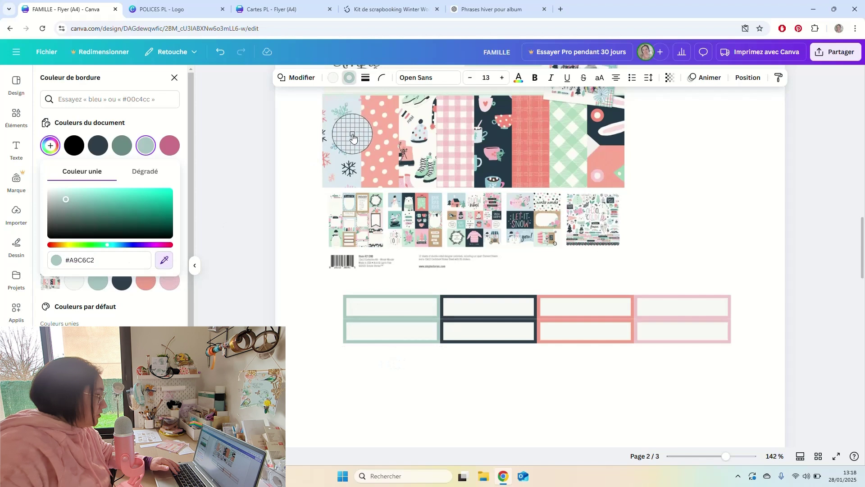
click(412, 202)
click(490, 360)
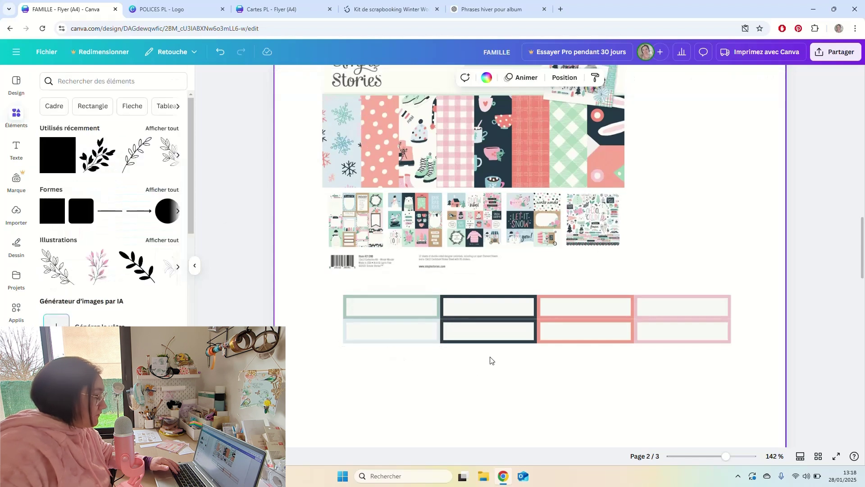
click(423, 335)
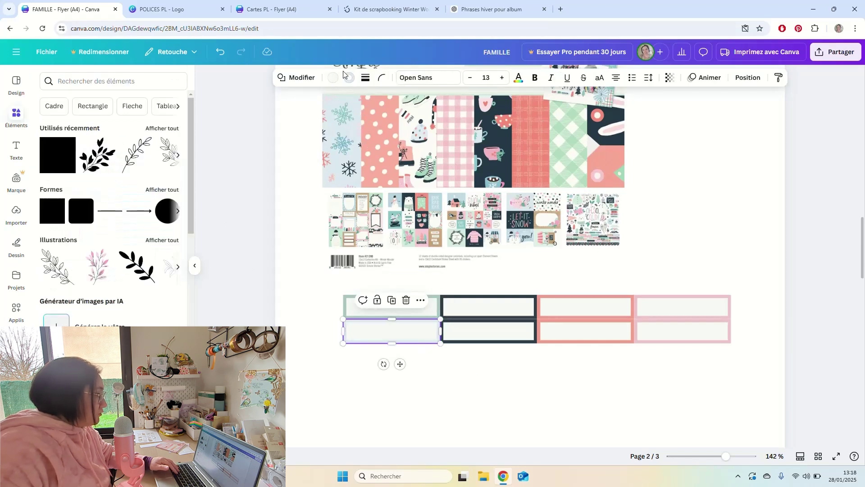
click(50, 194)
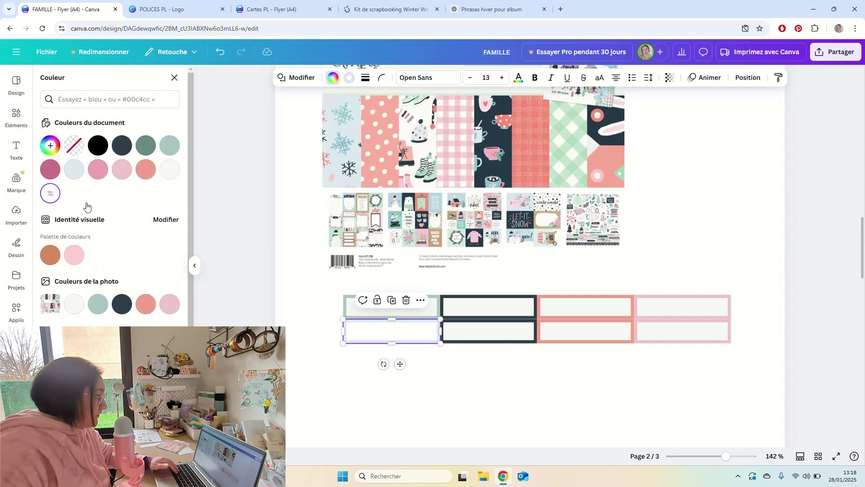
click(531, 363)
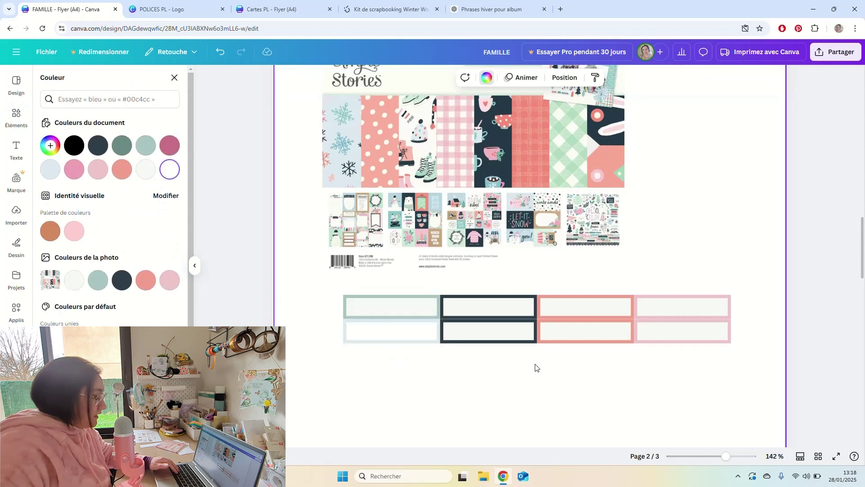
Recolour the lower middle box's border with mint sampled from the plaid paper.
click(511, 342)
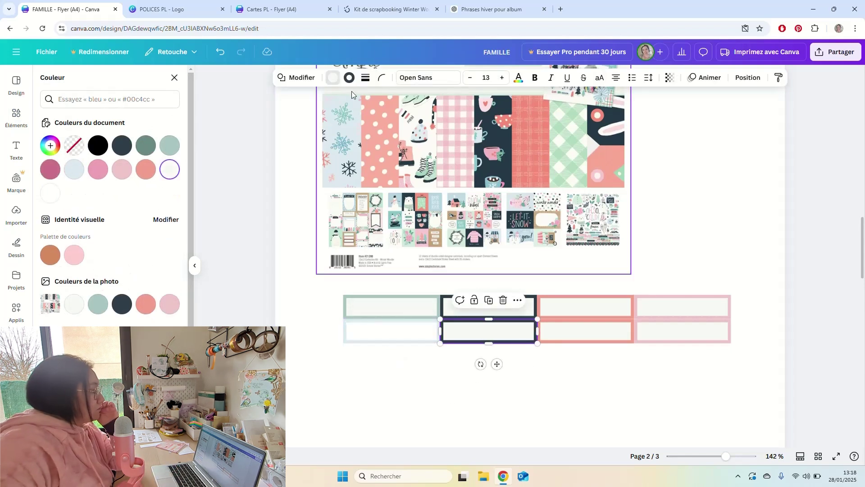
click(350, 77)
click(51, 145)
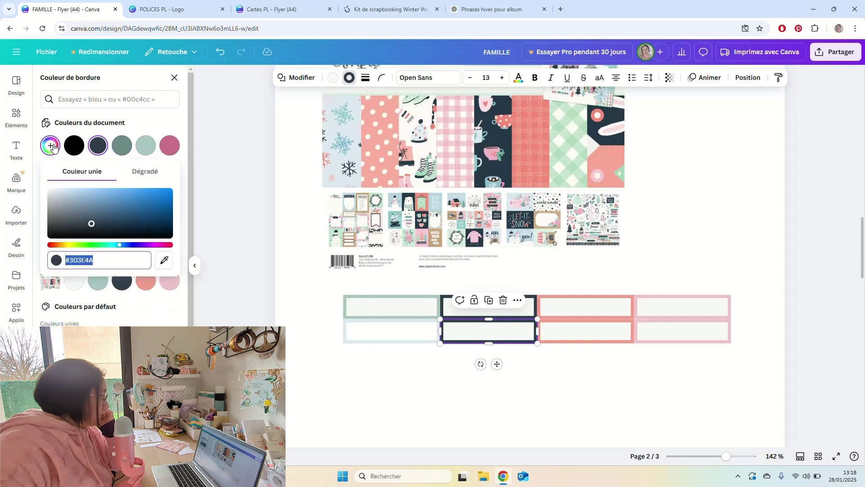
click(163, 260)
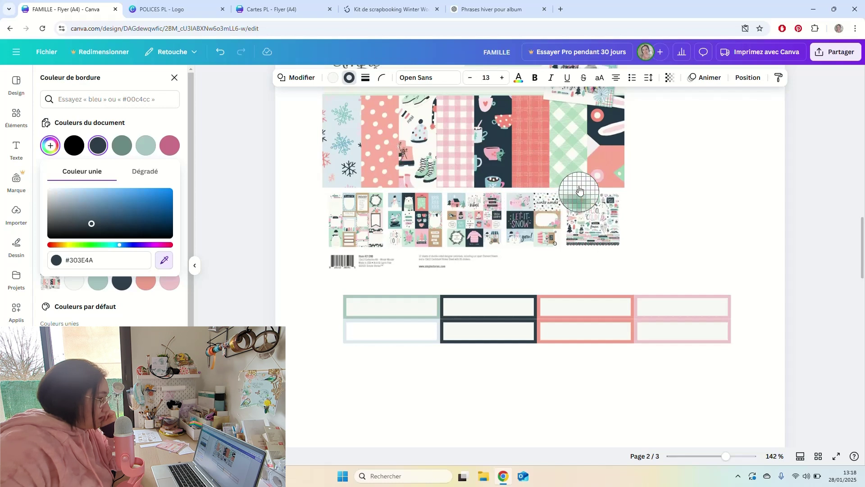
click(575, 171)
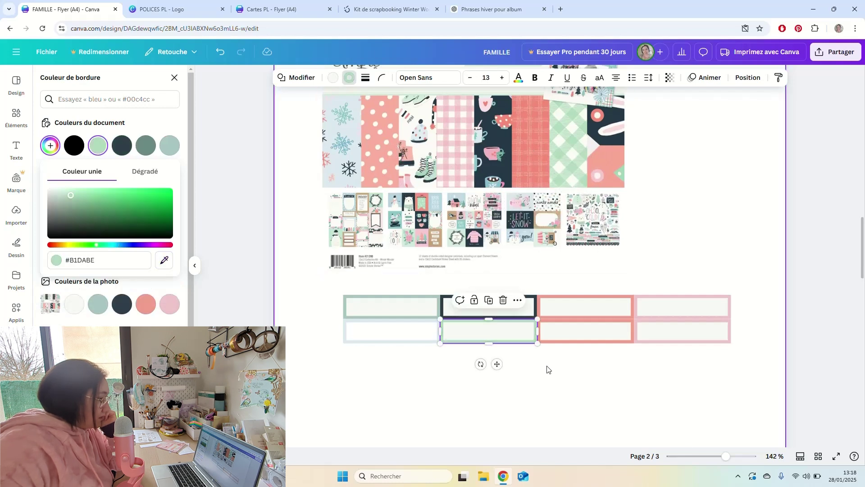
click(574, 371)
click(525, 371)
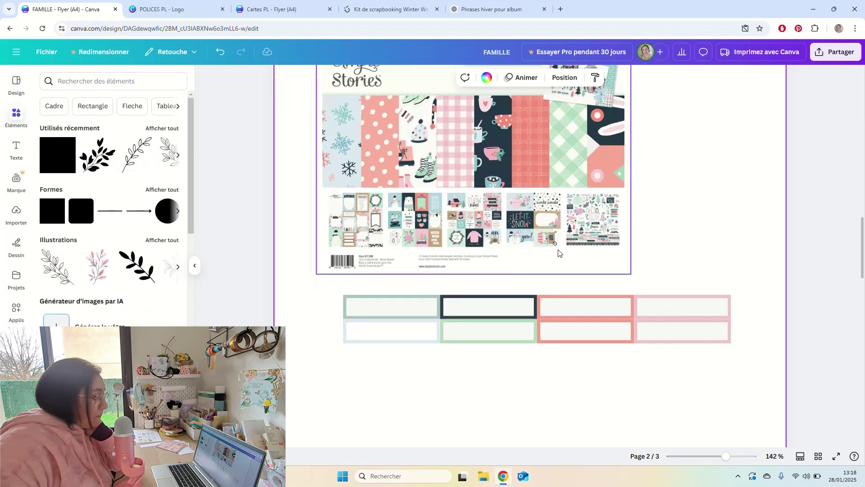
Give the bottom-right frame a pink border sampled from the flower paper.
scroll(665, 244, up, 3)
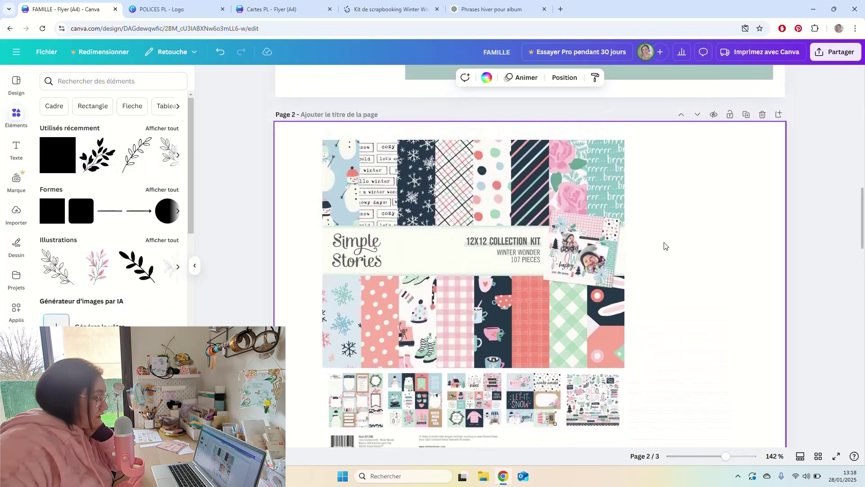
scroll(664, 246, down, 1)
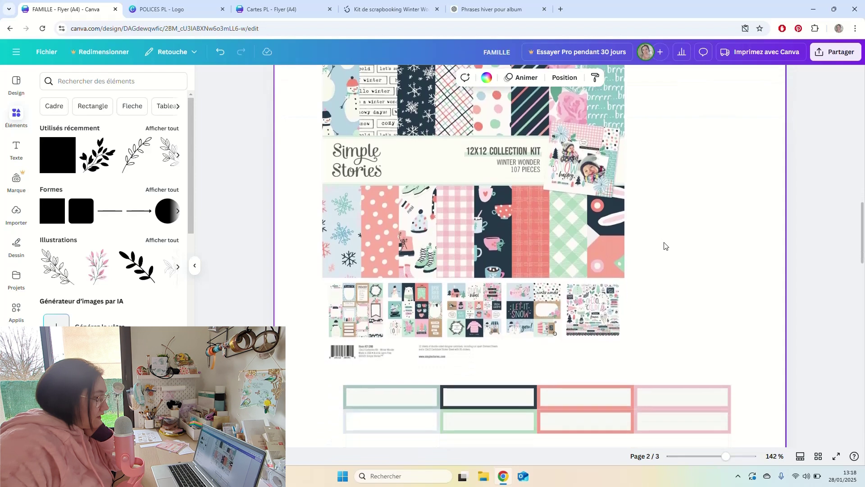
click(650, 421)
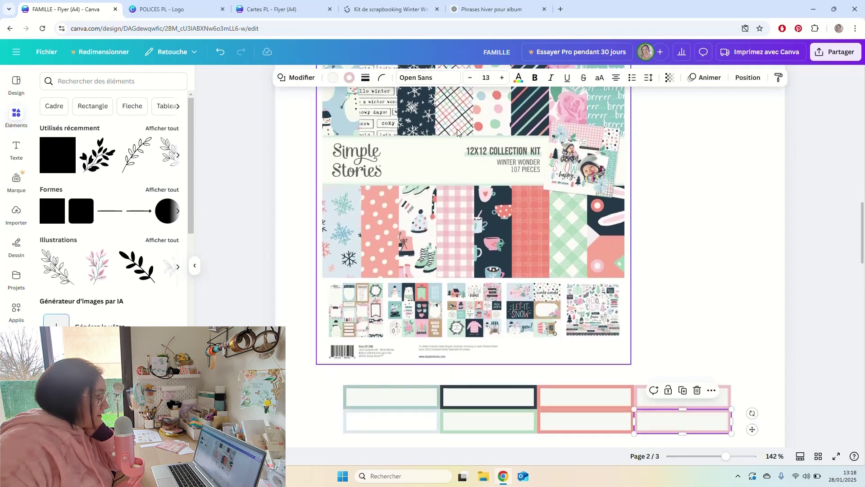
click(349, 77)
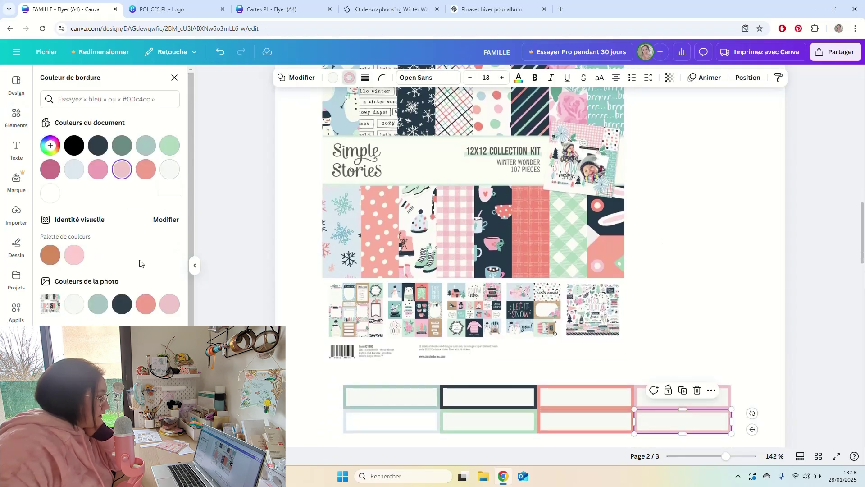
click(50, 145)
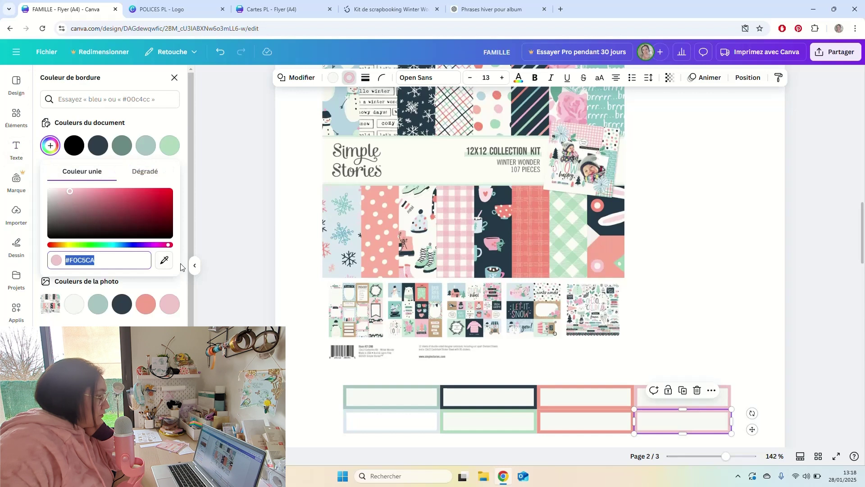
click(164, 260)
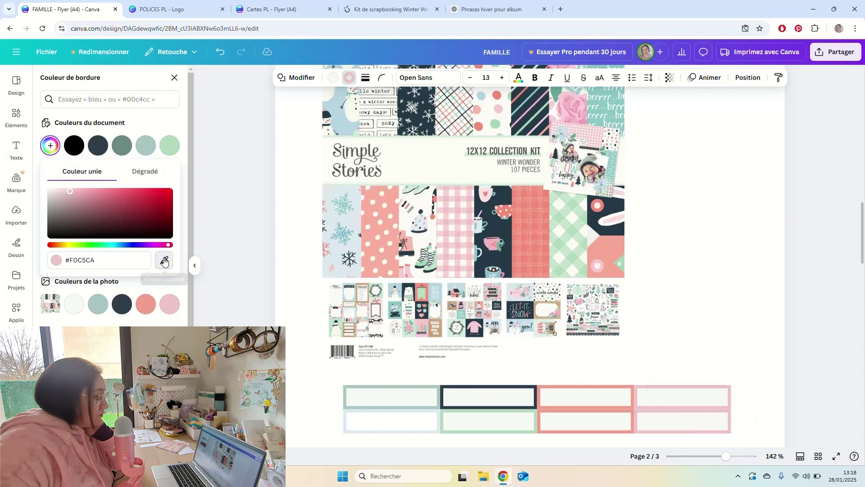
click(583, 121)
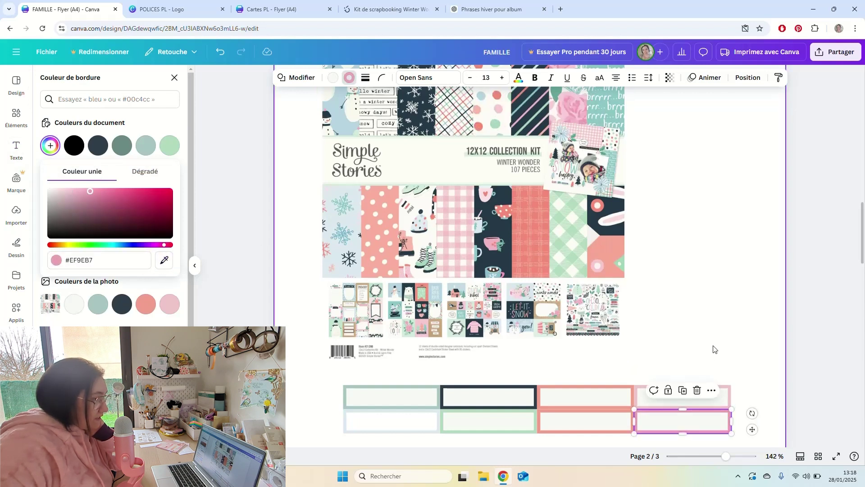
click(717, 332)
Give the third bottom-row frame a coral border sampled from the coral paper.
click(623, 420)
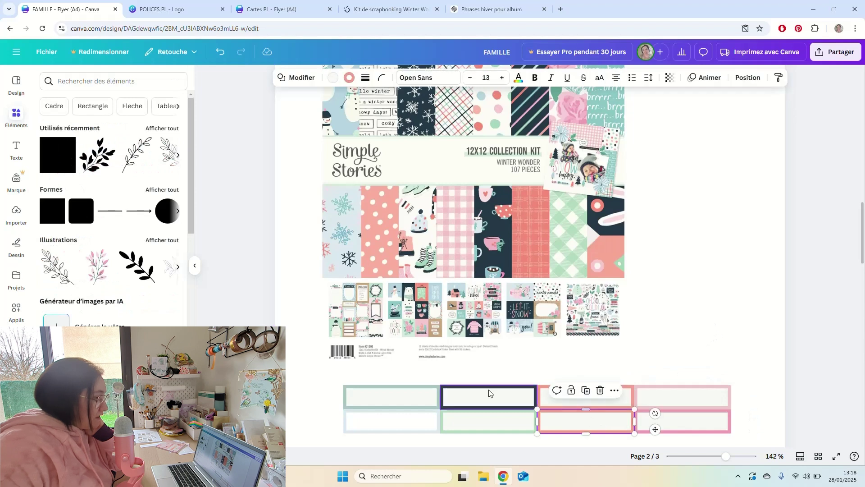
click(349, 77)
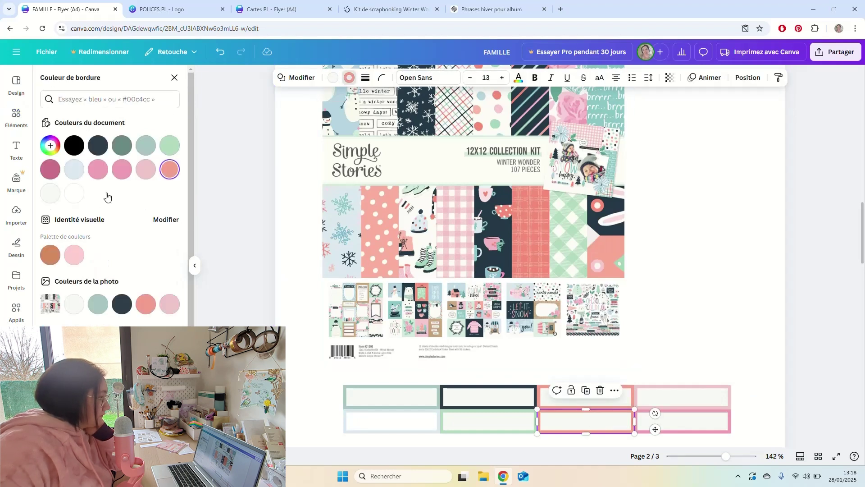
click(52, 145)
click(163, 261)
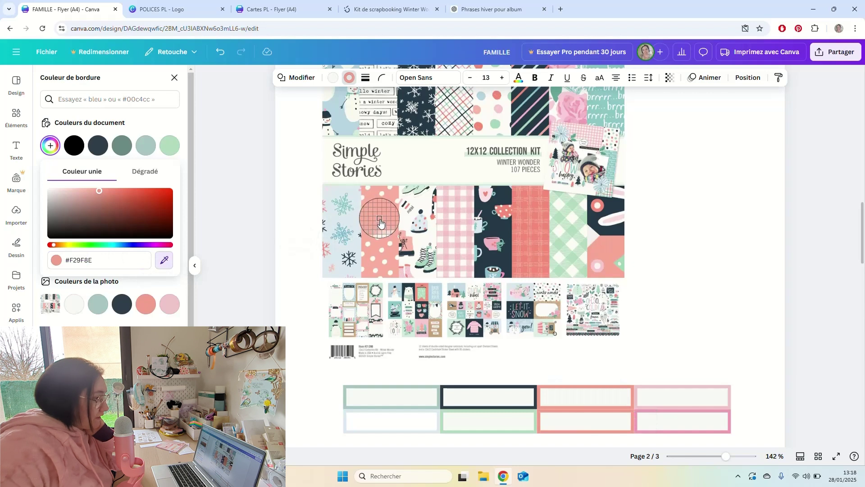
click(607, 254)
click(662, 270)
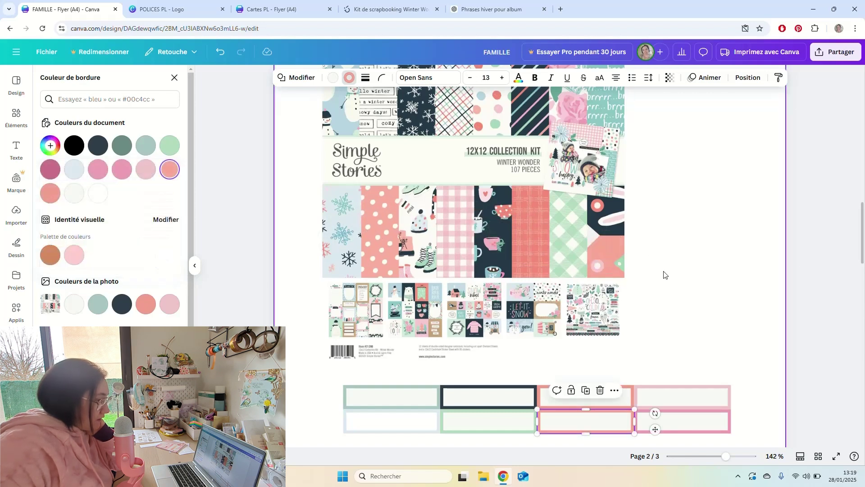
Give the third top-row frame a coral plaid border, then duplicate all eight frames below.
click(626, 421)
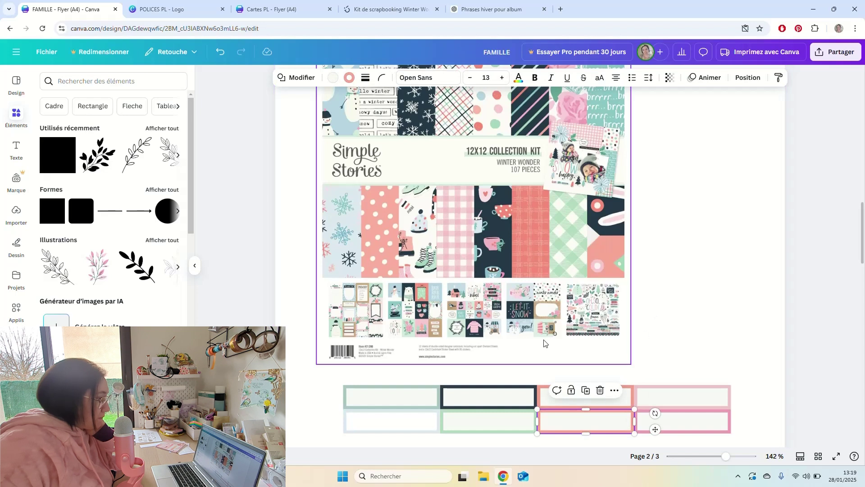
click(631, 398)
click(349, 77)
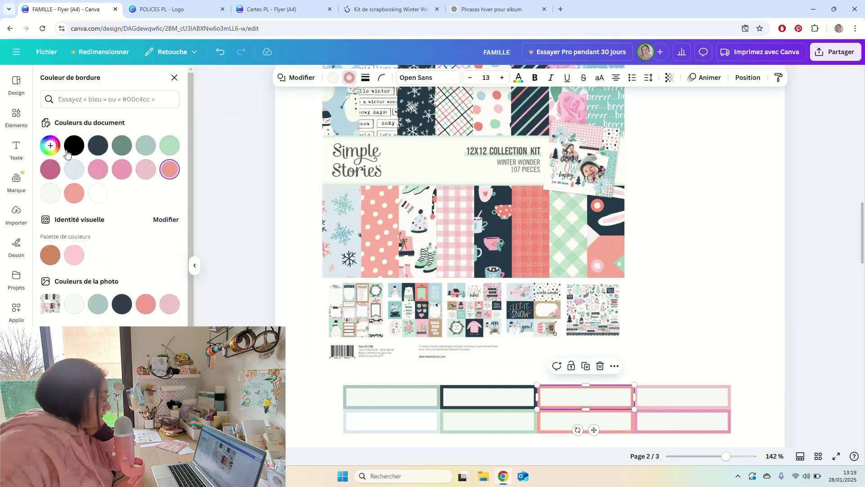
click(50, 153)
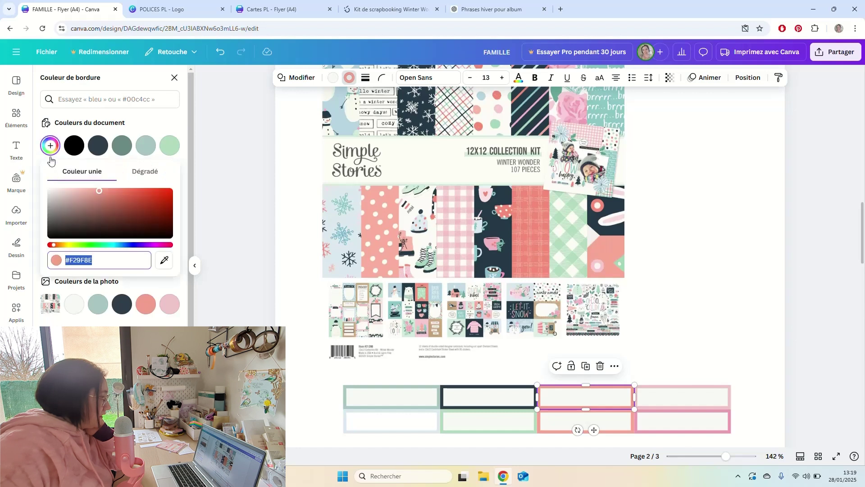
click(167, 262)
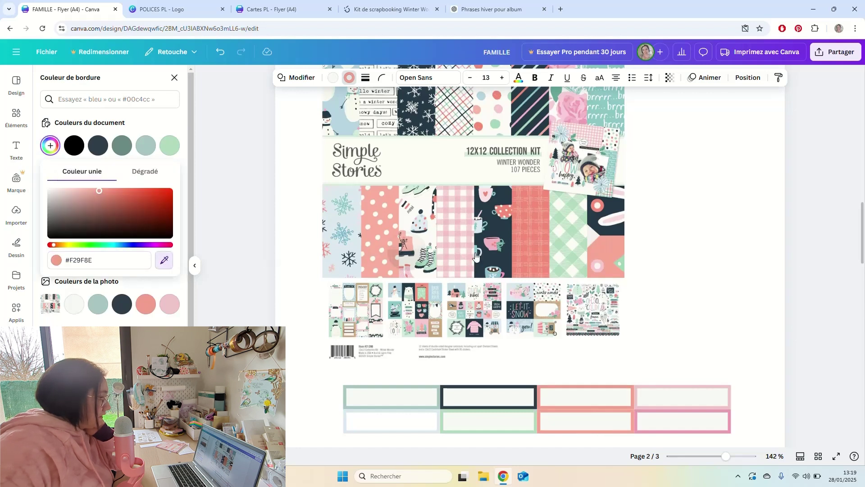
click(524, 237)
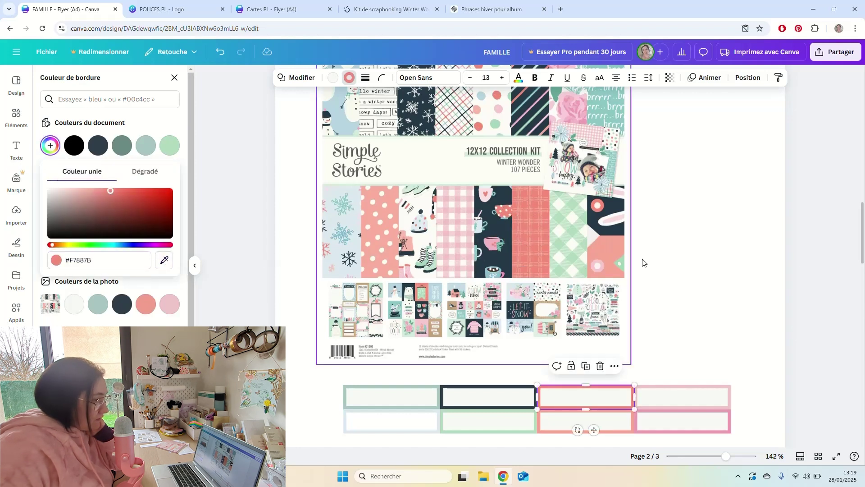
click(667, 297)
click(686, 323)
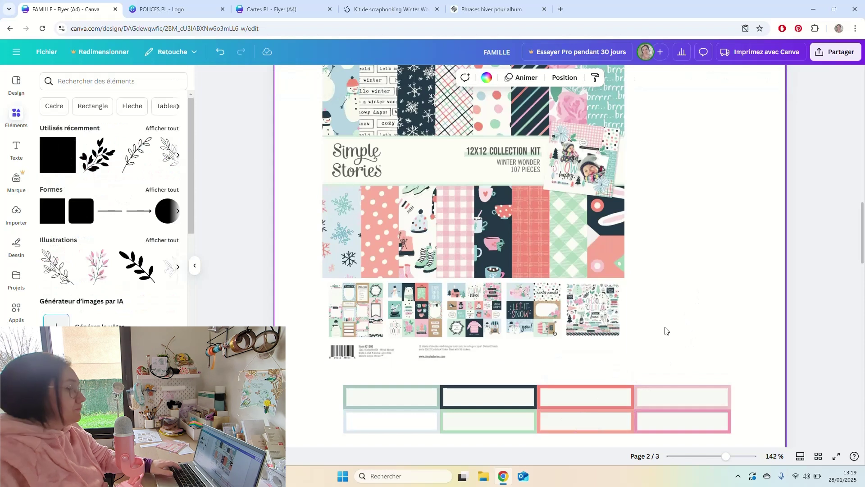
scroll(674, 307, down, 3)
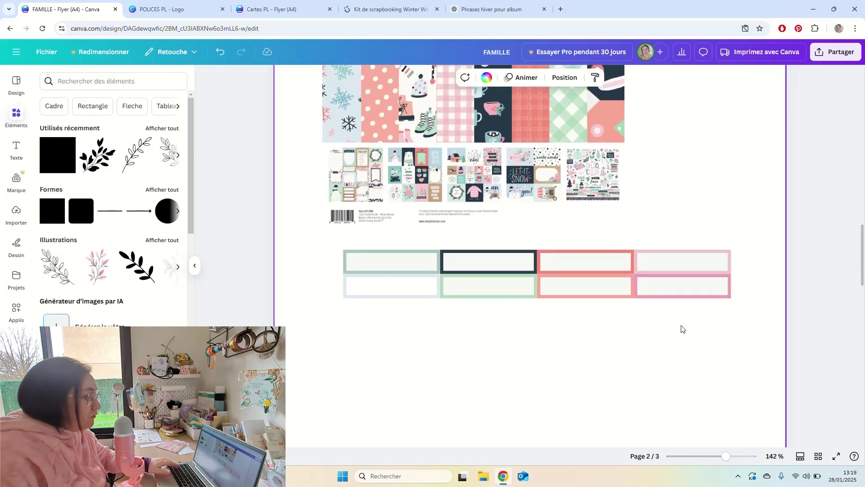
drag(684, 326, 408, 322)
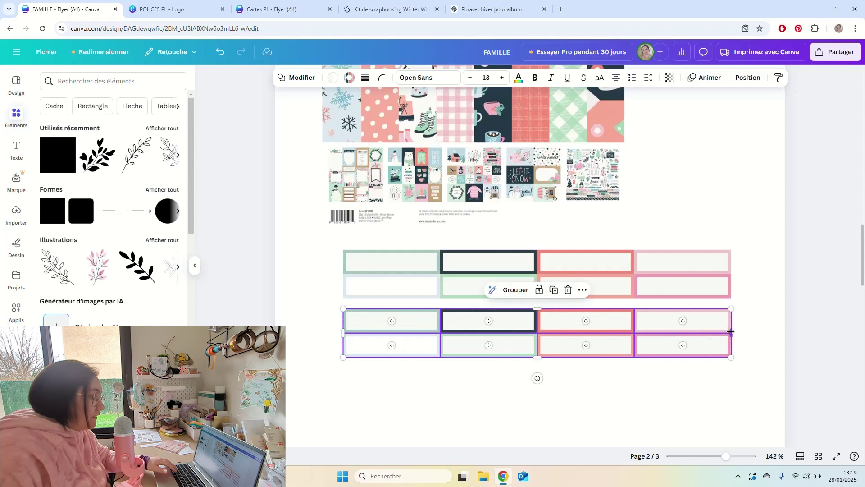
Make the eight copied frames narrower and taller beneath the original rows.
drag(731, 332, 557, 336)
drag(450, 358, 450, 376)
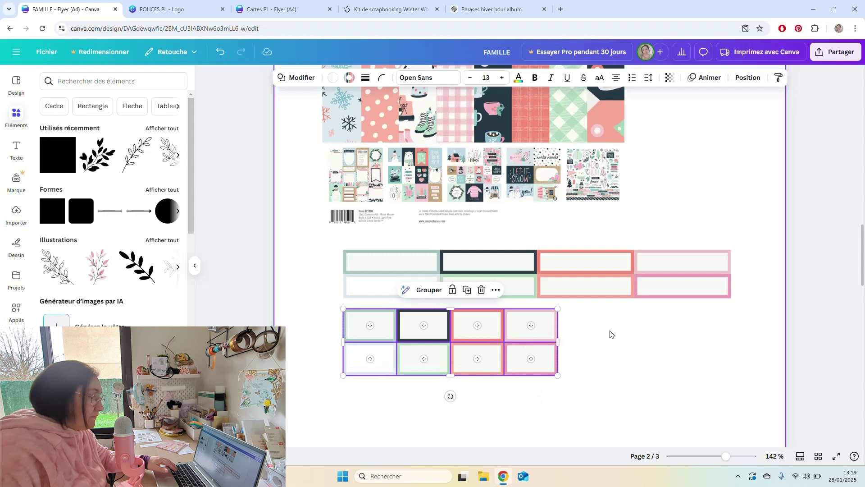
click(630, 368)
drag(595, 340, 357, 316)
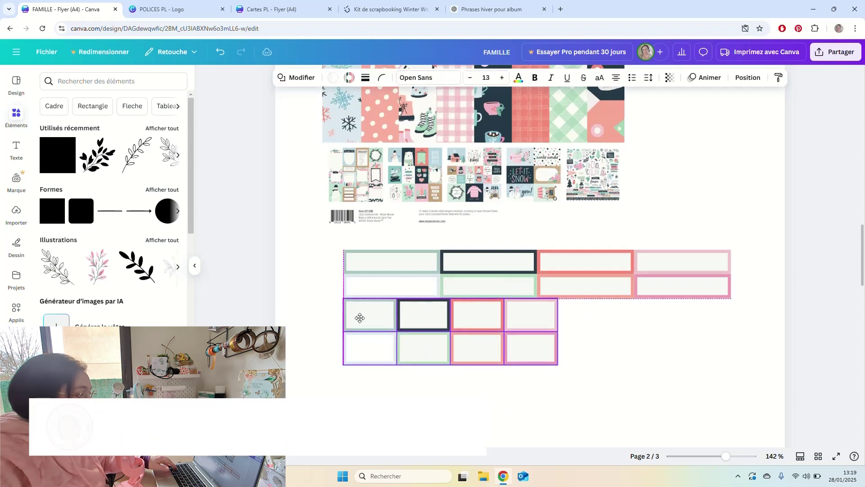
click(640, 336)
Select the label frames on page 2 and paste them onto page 3 under the phrase table.
scroll(660, 332, up, 1)
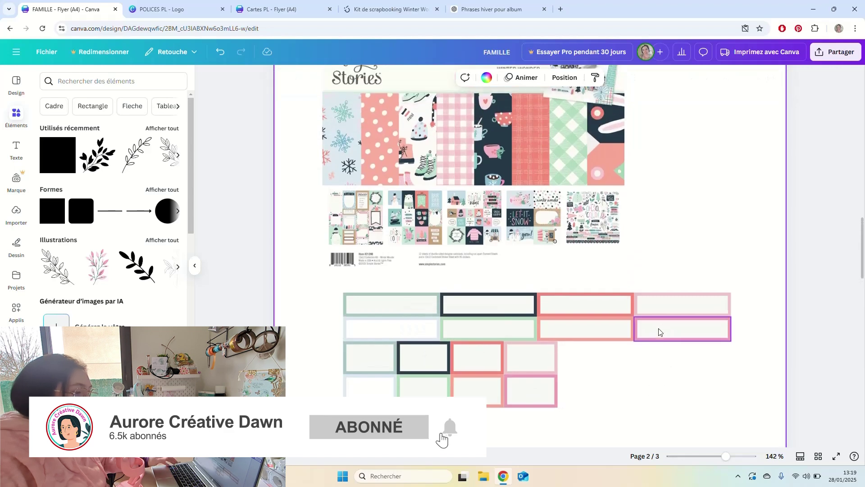
scroll(659, 332, down, 2)
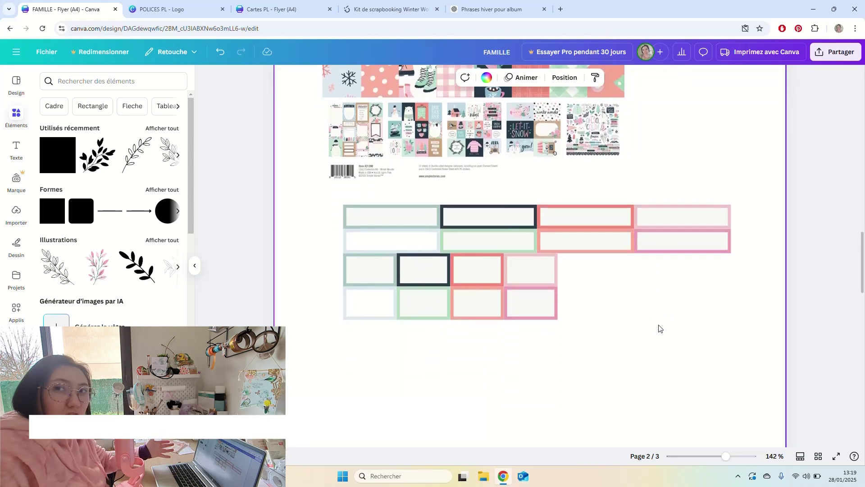
scroll(659, 330, up, 7)
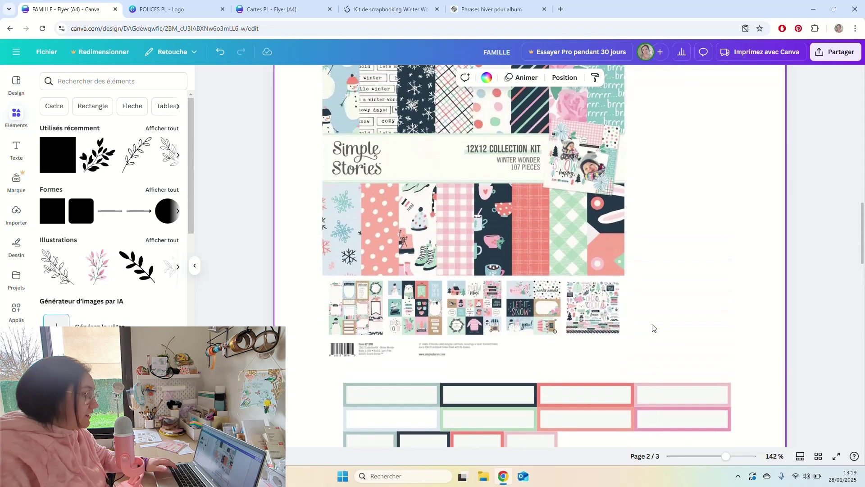
scroll(647, 314, down, 5)
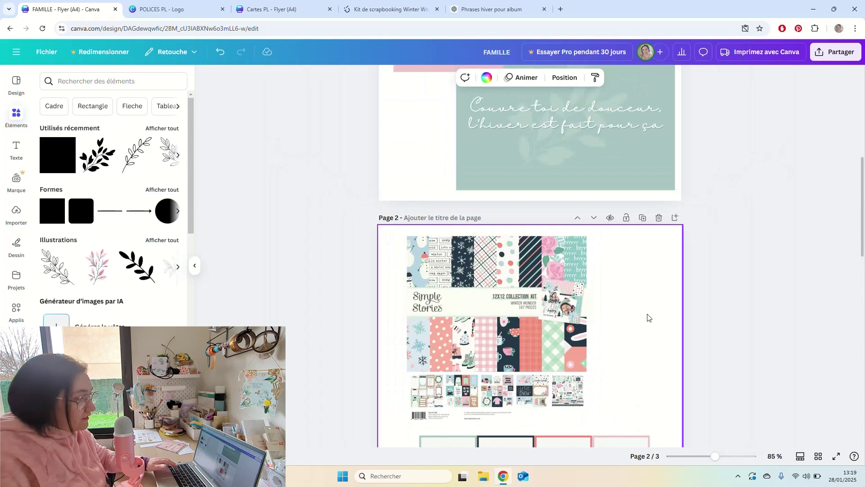
scroll(648, 318, down, 12)
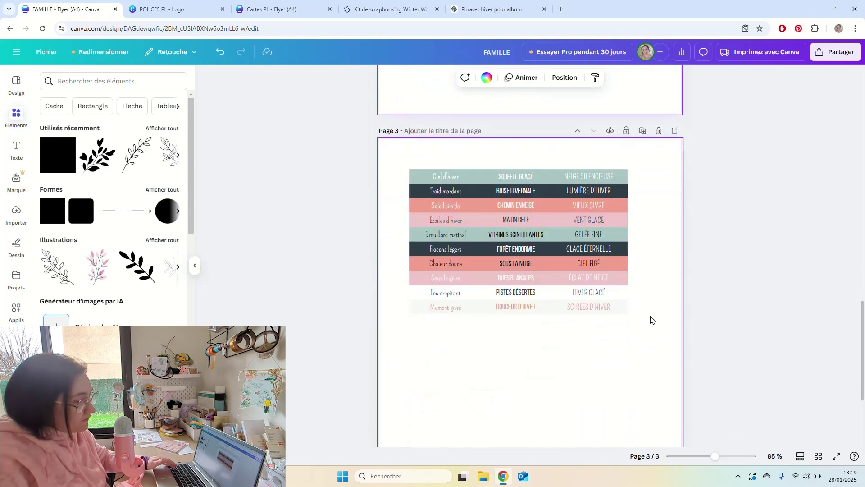
scroll(651, 319, up, 8)
drag(638, 327, 431, 263)
scroll(540, 343, down, 8)
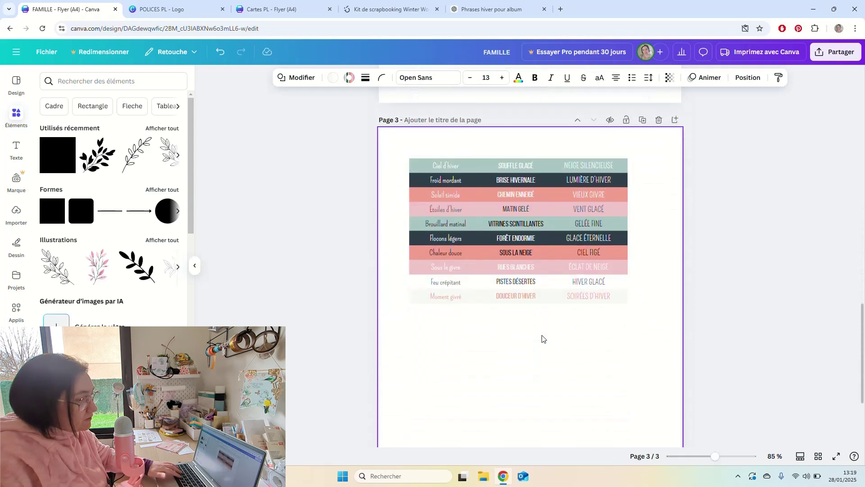
scroll(542, 338, down, 3)
key(ctrl+v)
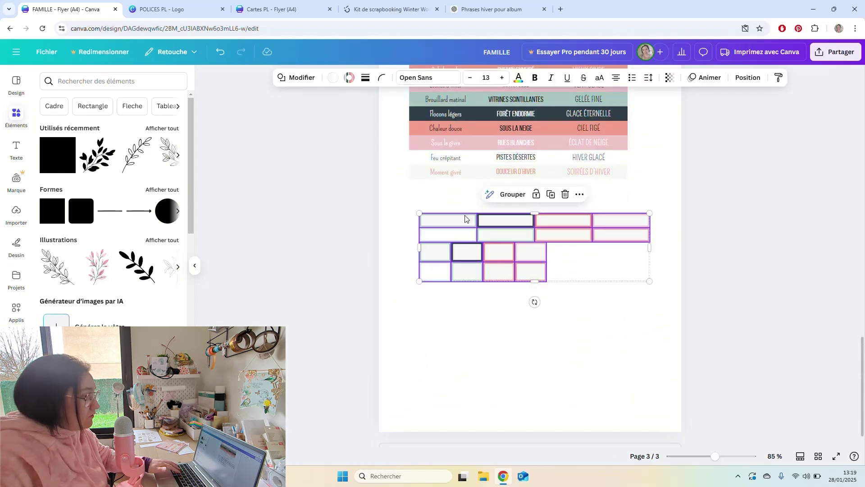
Place the pasted label frames just under the winter phrases table.
drag(465, 219, 455, 185)
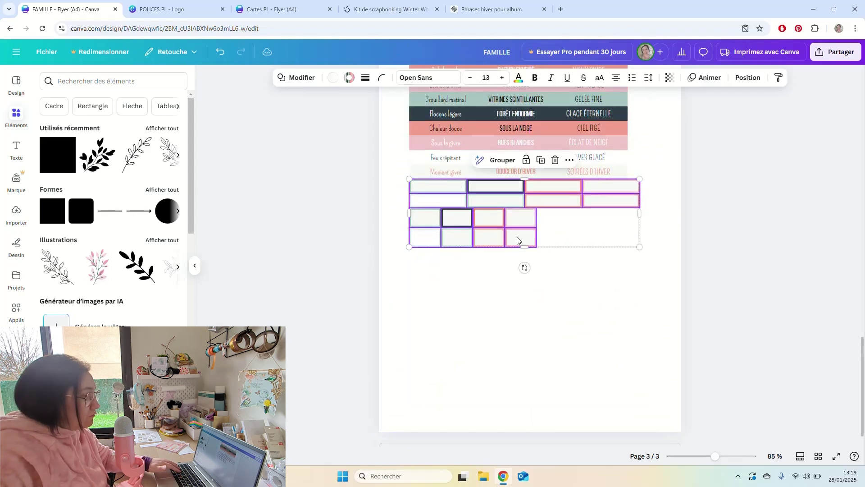
click(579, 284)
scroll(623, 309, up, 3)
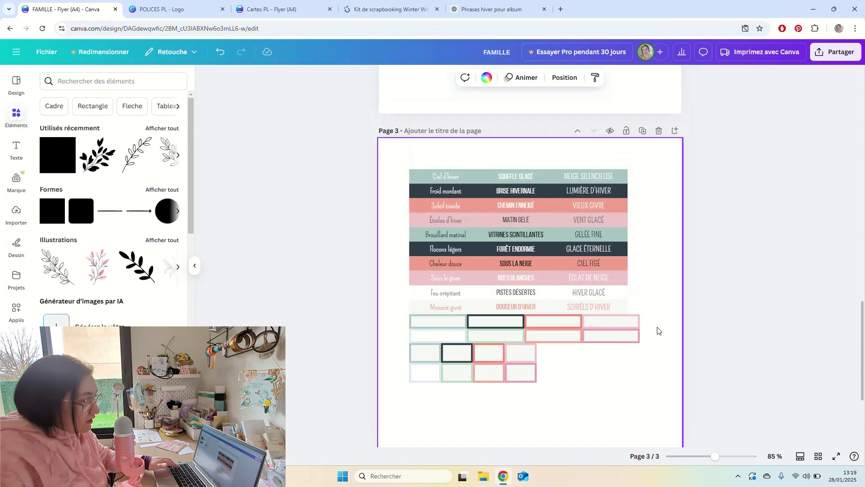
Widen the winter words table and its first and middle columns, then marquee-select the empty frames.
click(614, 267)
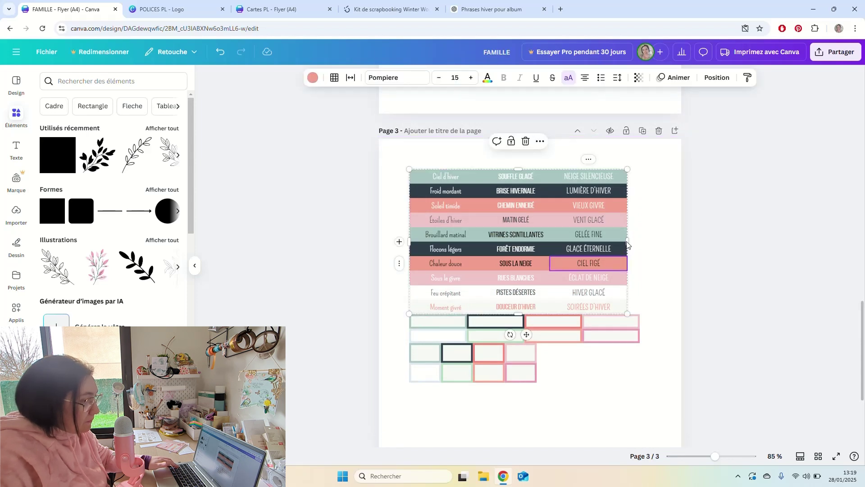
drag(629, 241, 640, 241)
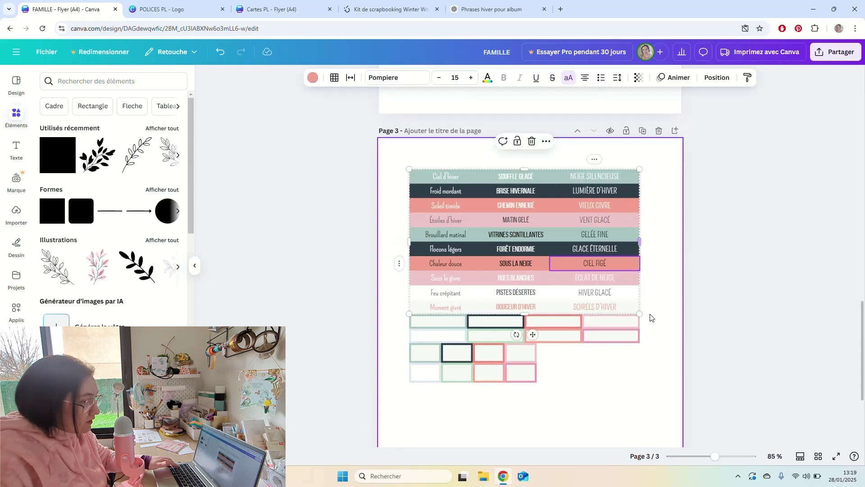
click(485, 251)
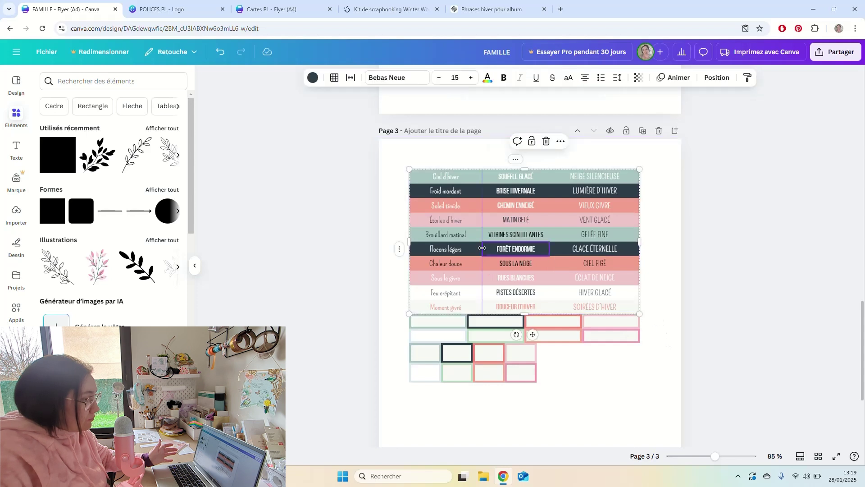
drag(483, 246, 485, 247)
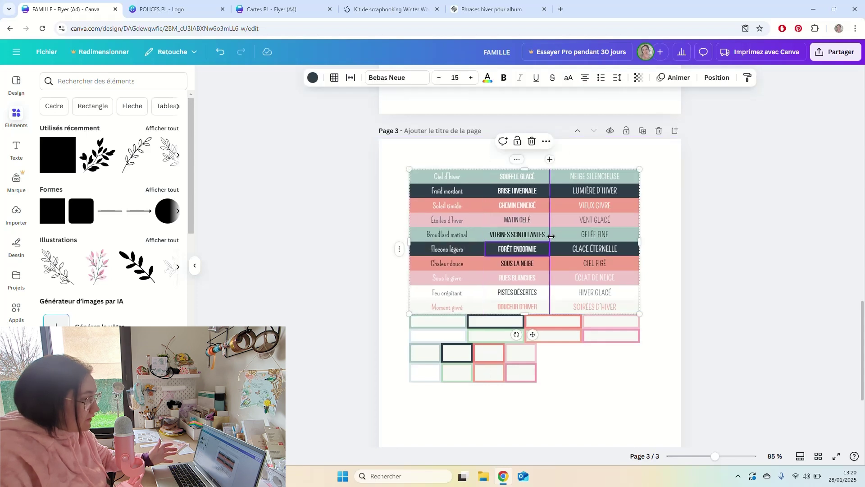
drag(551, 236, 557, 237)
click(667, 343)
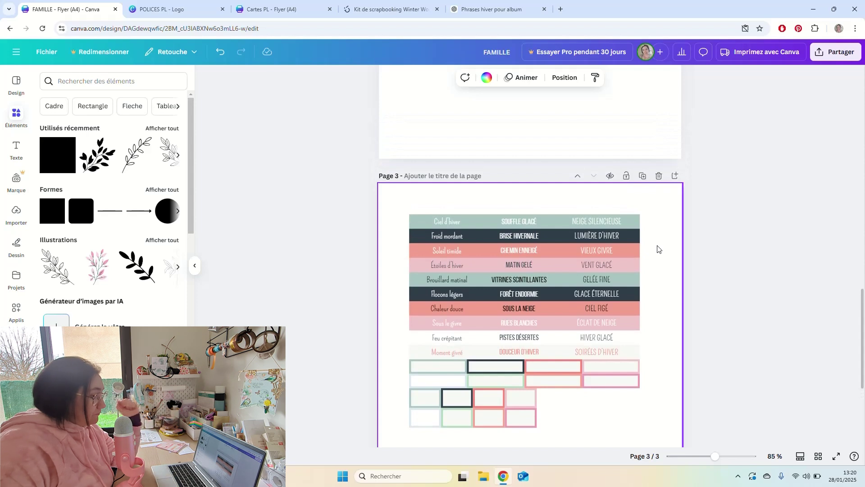
scroll(657, 247, down, 3)
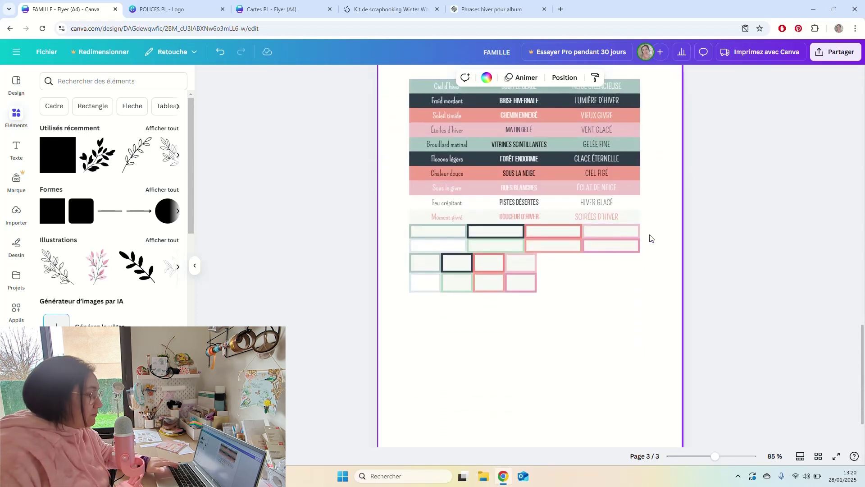
drag(649, 230, 422, 288)
Move all sixteen empty label frames snug under the table's Moment givré row.
drag(573, 287, 572, 341)
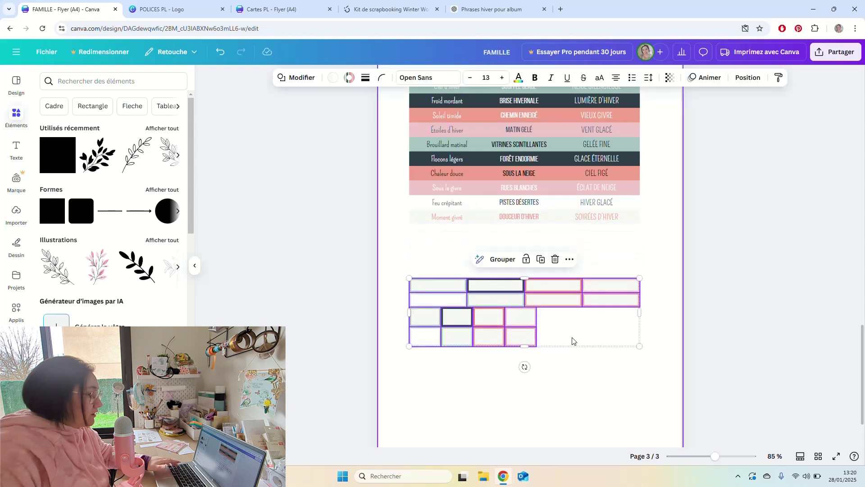
drag(656, 310, 440, 270)
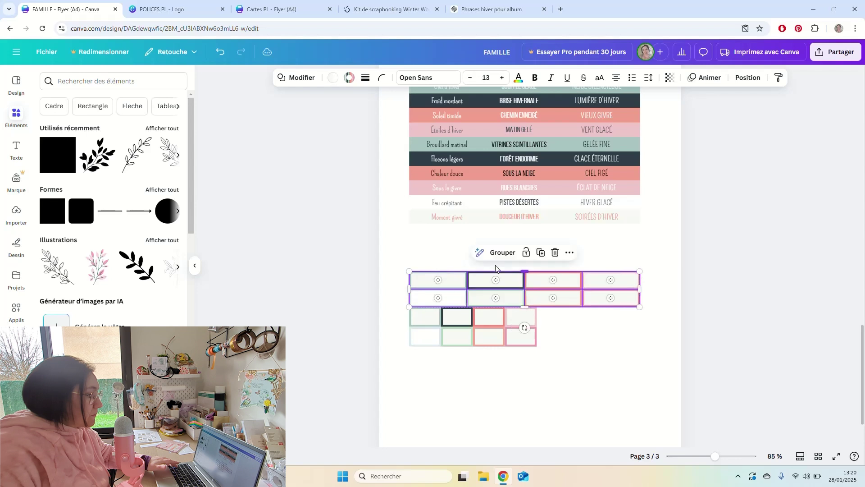
click(587, 216)
drag(600, 219, 607, 280)
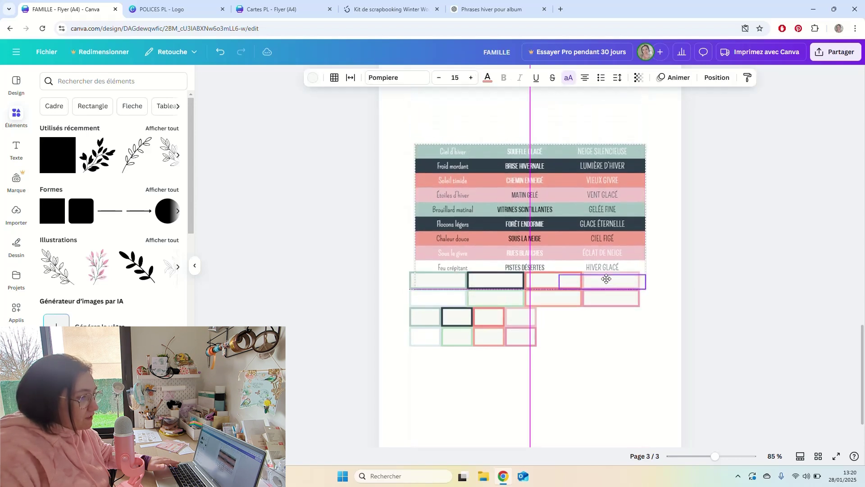
key(ctrl+z)
key(ctrl+z)
click(645, 265)
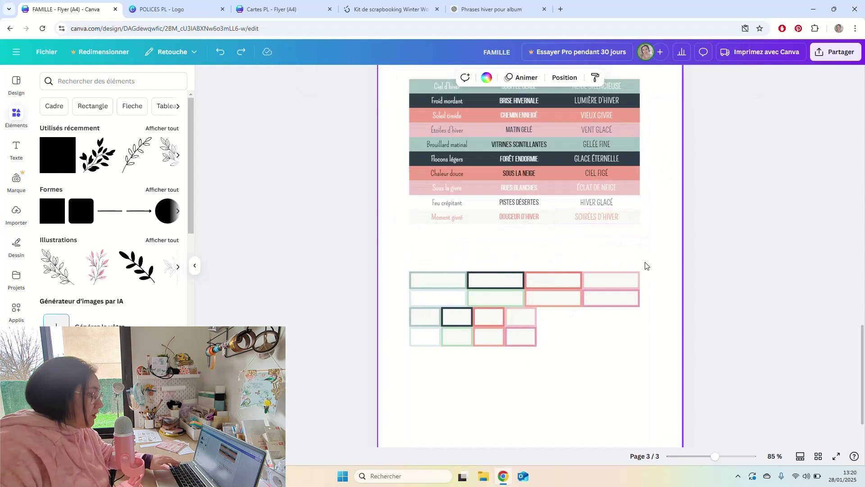
drag(645, 266, 428, 233)
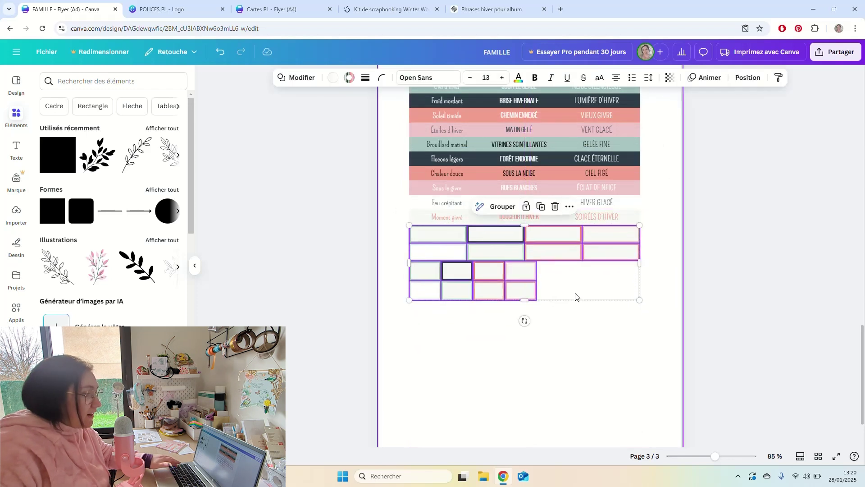
click(611, 261)
Check the top-right label frame's position and height in the Position panel.
click(631, 237)
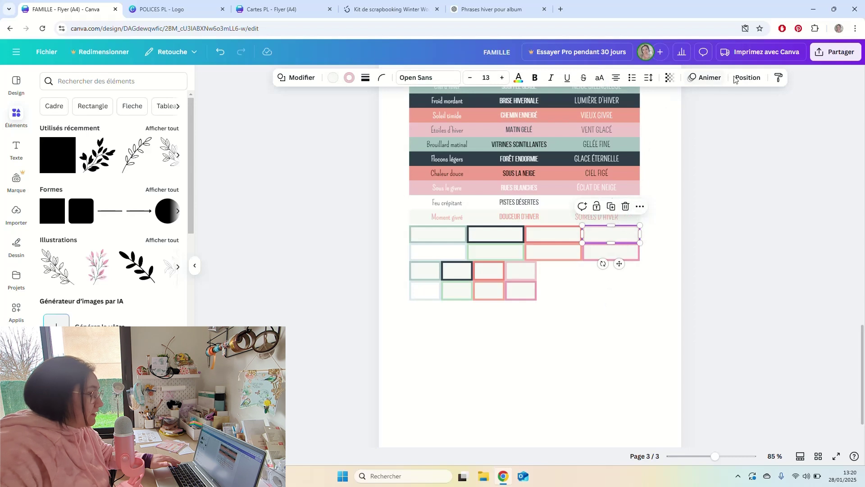
click(748, 77)
click(107, 291)
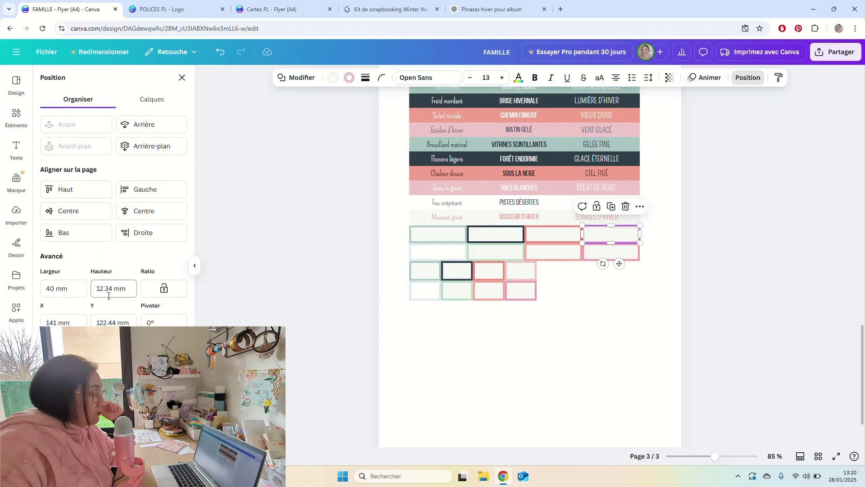
click(544, 279)
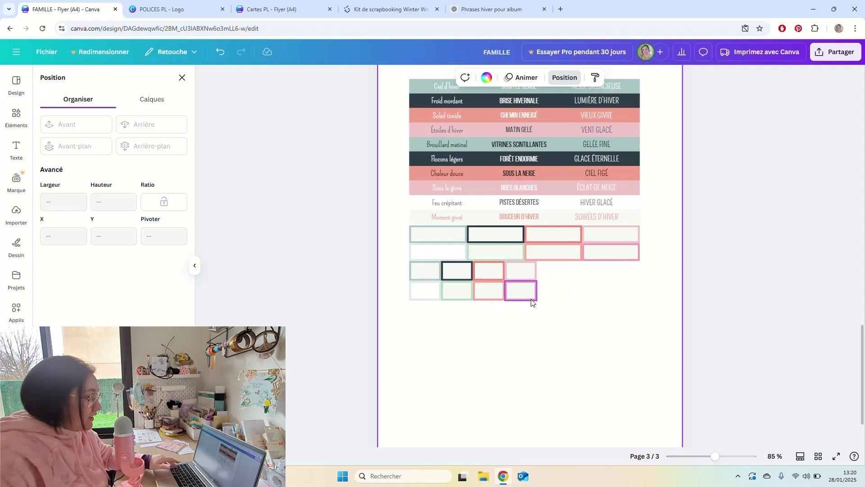
Copy the large frames below the originals, trying dotted and dashed borders before settling on solid.
drag(569, 320, 563, 267)
drag(659, 234, 462, 313)
drag(622, 353, 428, 315)
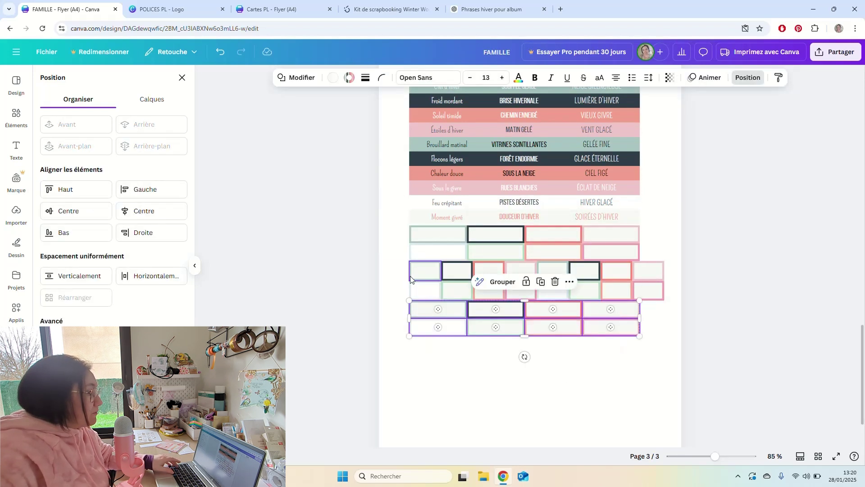
click(365, 77)
click(415, 104)
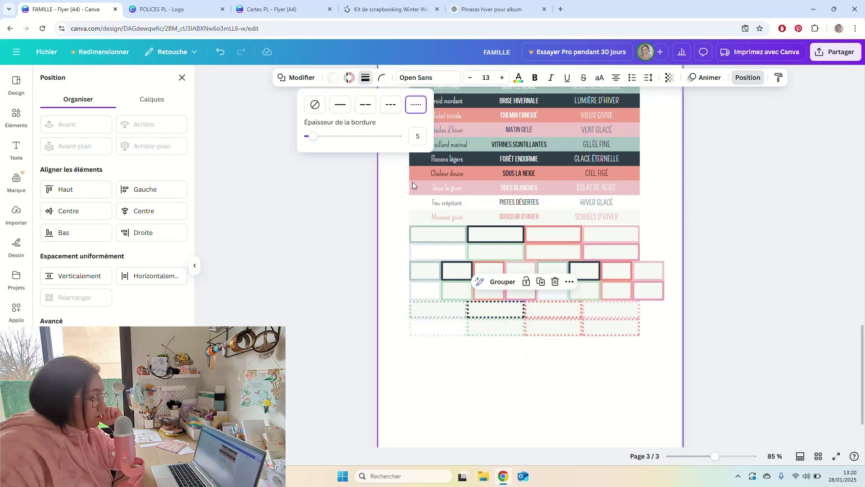
click(387, 109)
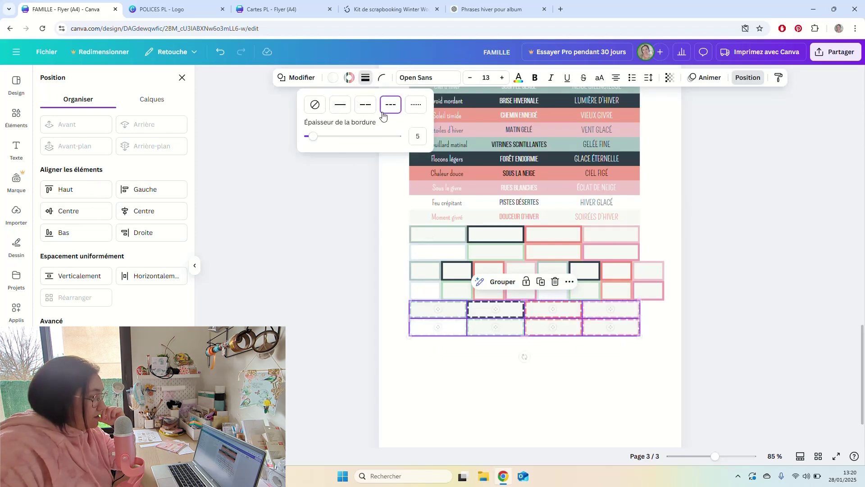
click(340, 105)
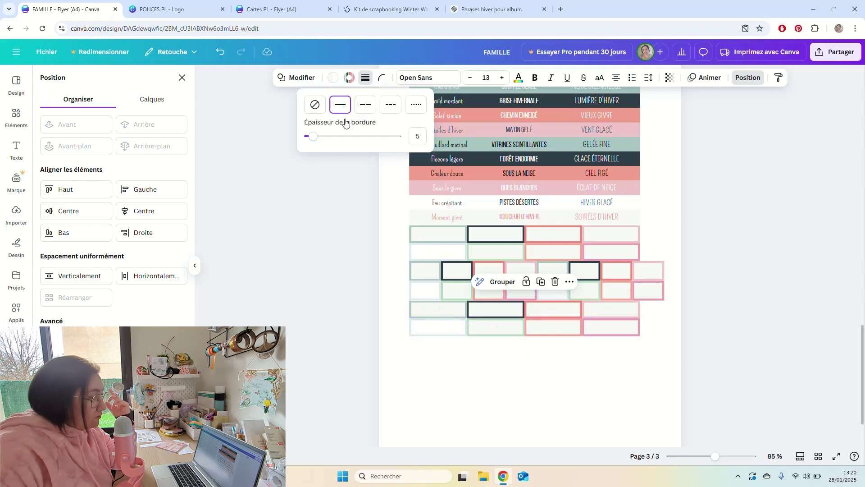
click(640, 356)
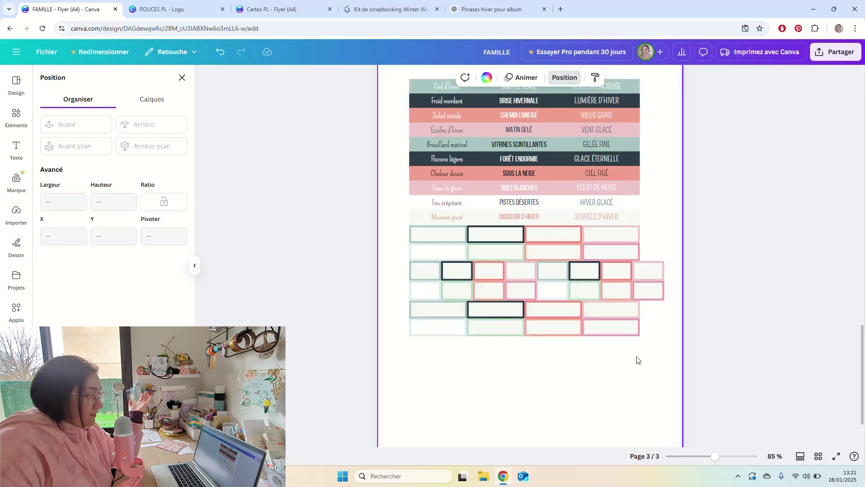
Rearrange the frame blocks so the middle rows sit lower and the blocks shift up.
drag(664, 262, 442, 347)
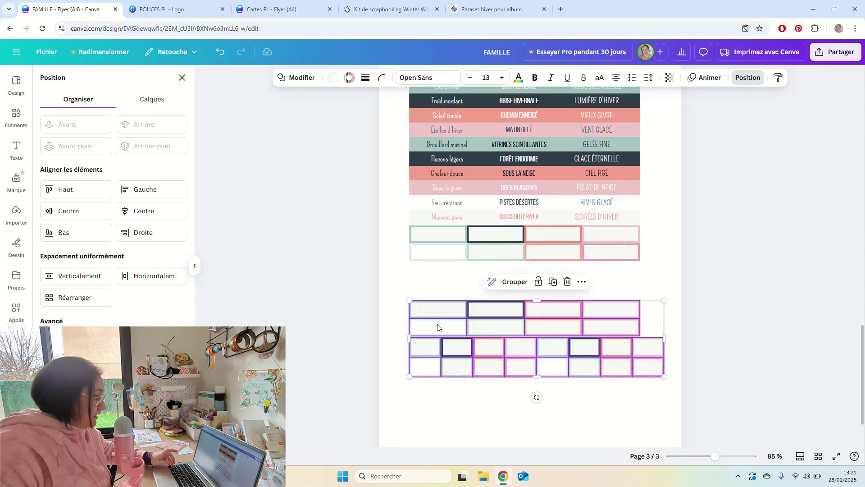
drag(440, 311, 442, 273)
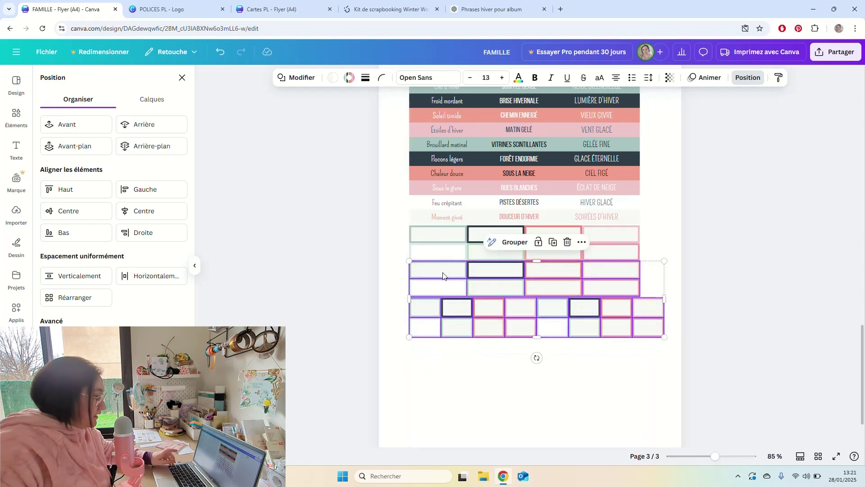
click(518, 370)
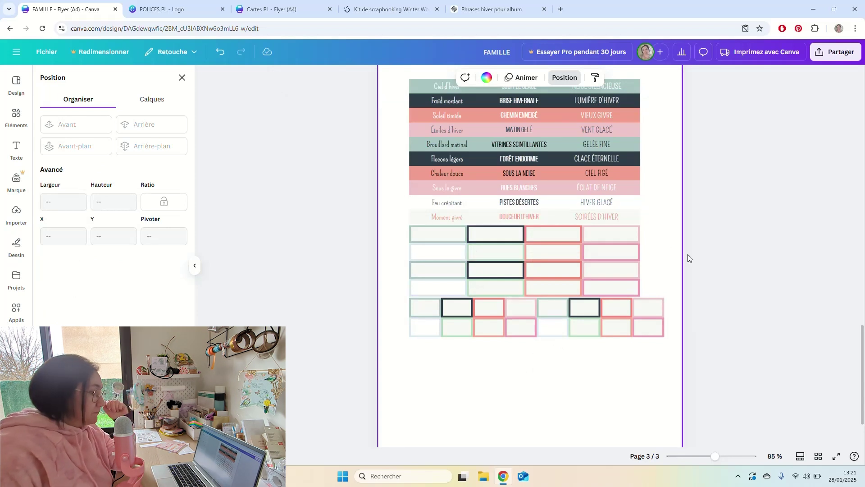
scroll(664, 253, up, 2)
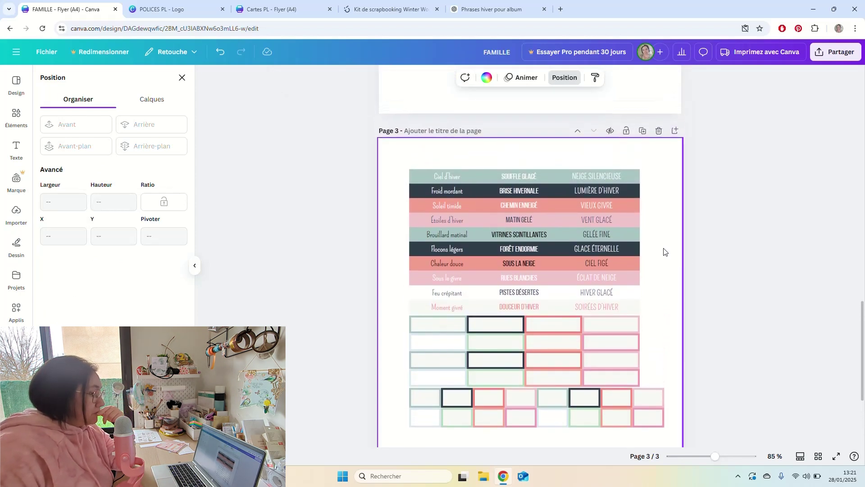
Delete the small label frames from page 2.
scroll(664, 250, up, 2)
scroll(665, 250, down, 5)
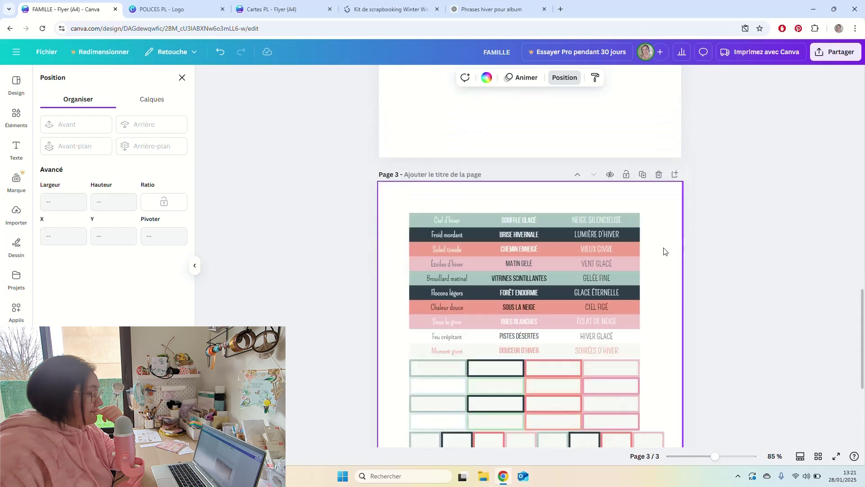
drag(561, 283, 427, 243)
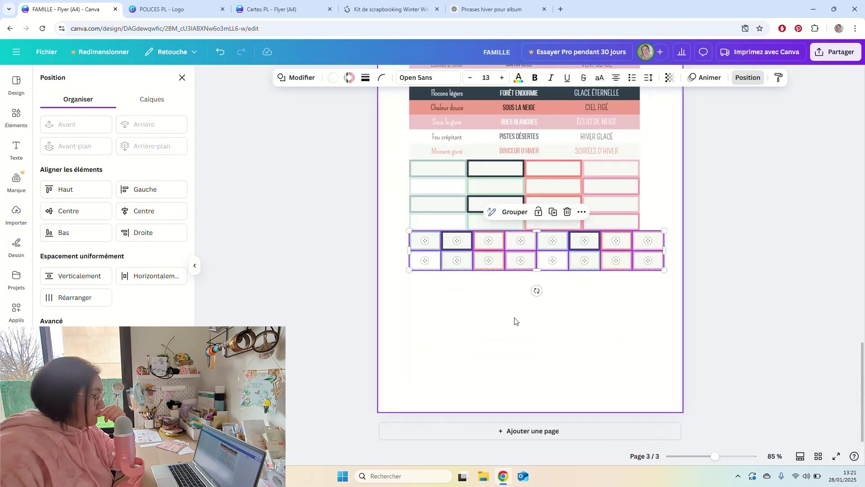
click(588, 311)
scroll(593, 308, up, 5)
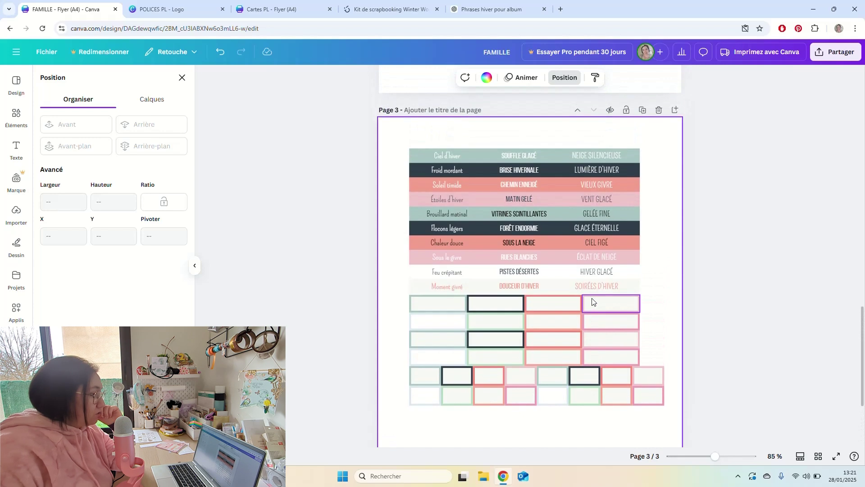
scroll(591, 302, down, 5)
drag(637, 353, 452, 280)
key(Delete)
Move the green 'Couvre toi de douceur' card group from page 1 to page 2.
scroll(496, 270, up, 10)
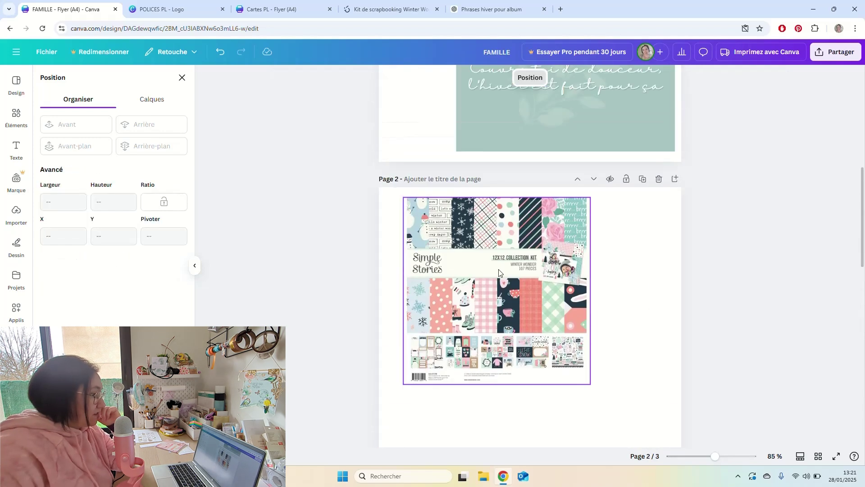
scroll(534, 264, up, 2)
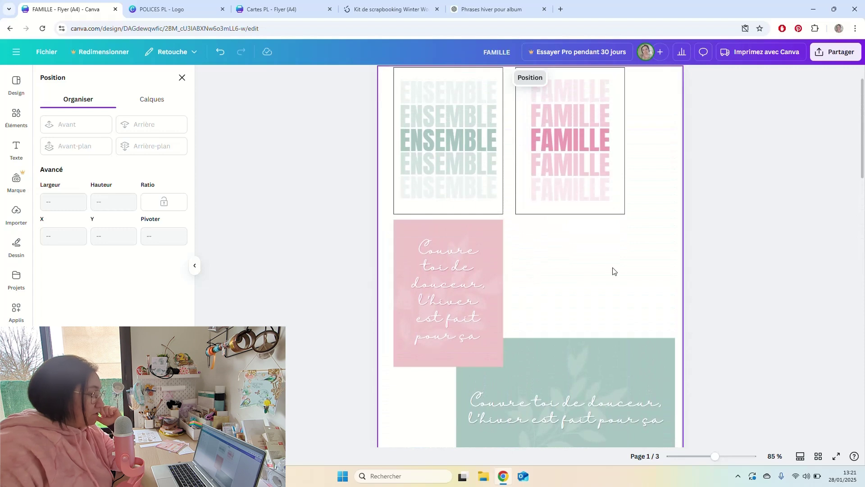
scroll(605, 253, down, 3)
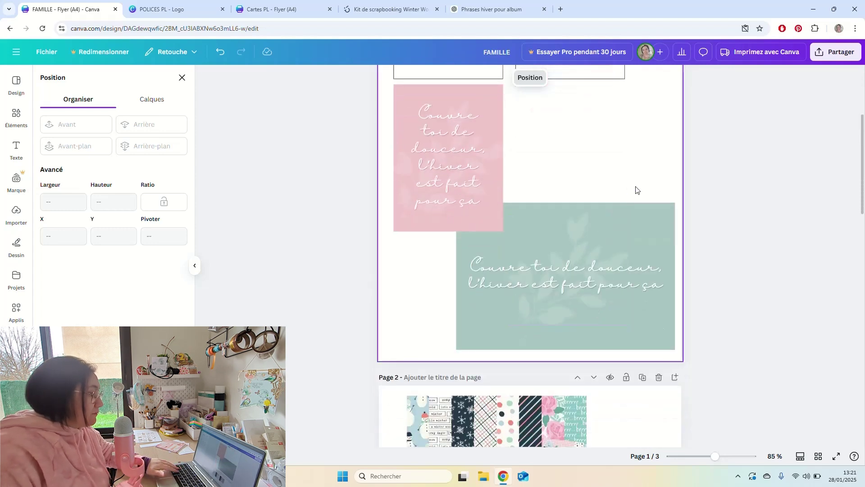
drag(637, 188, 541, 304)
key(Delete)
scroll(567, 304, down, 9)
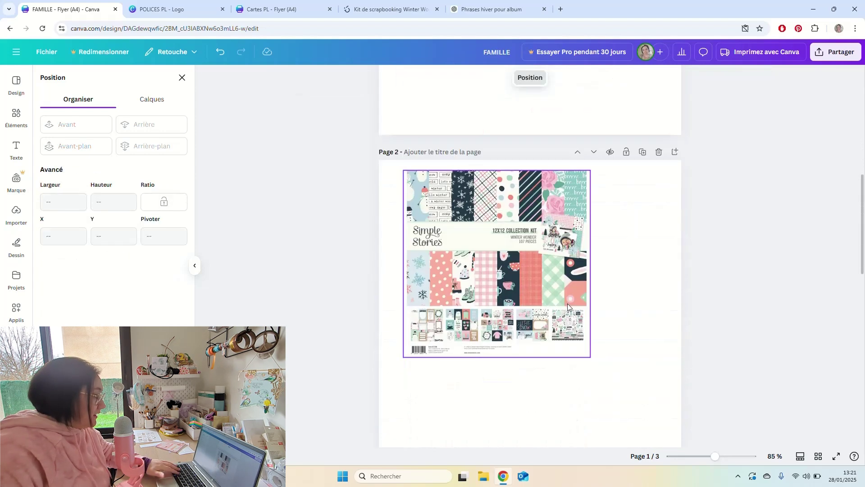
key(ctrl+v)
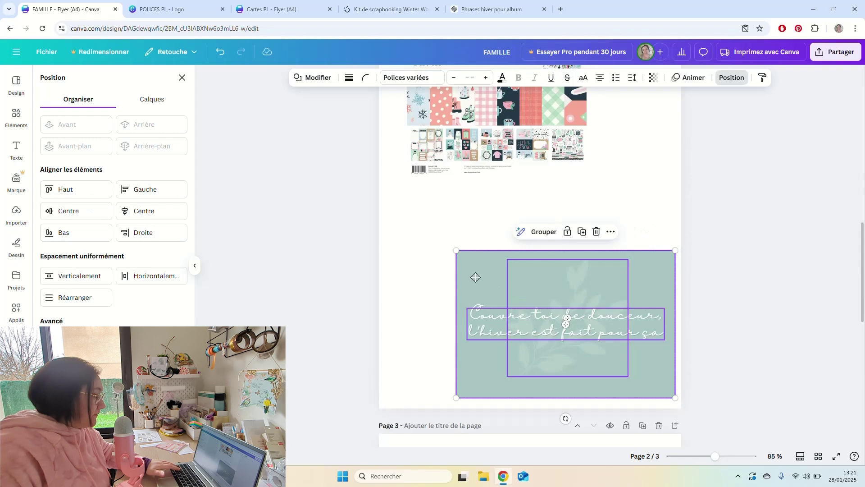
Centre the green card under the kit image, then look over the POLICES PL and Cartes PL designs.
drag(476, 277, 461, 257)
click(626, 188)
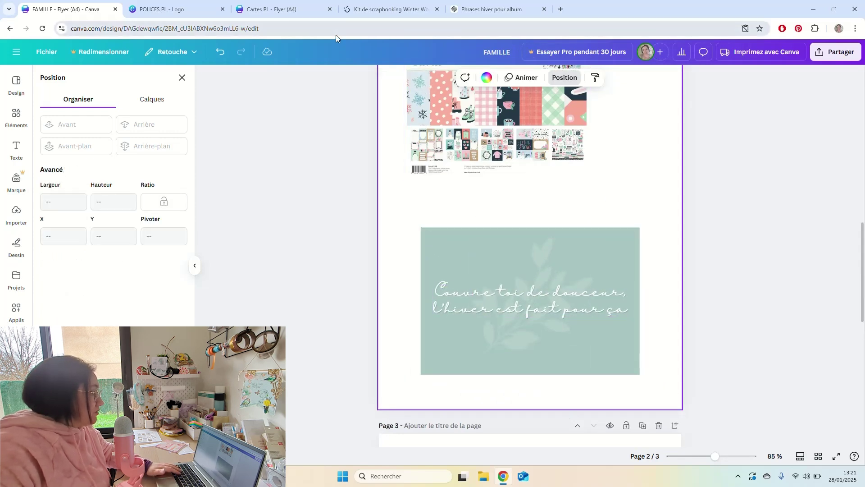
click(282, 9)
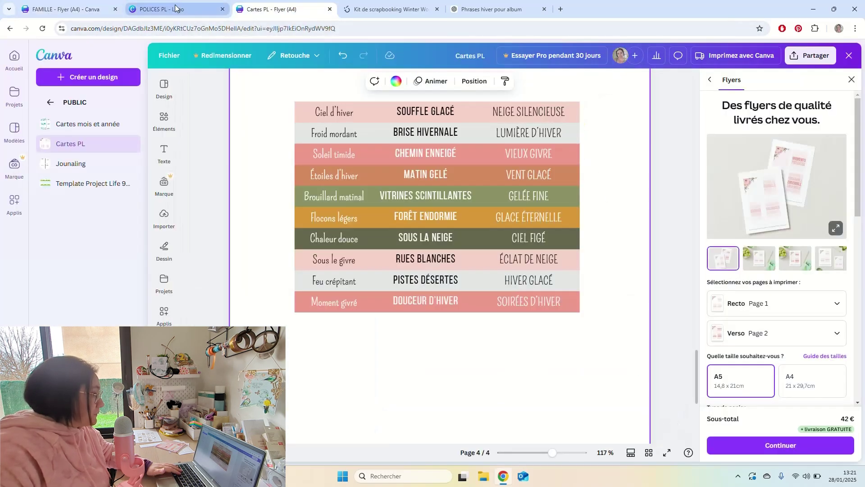
click(175, 9)
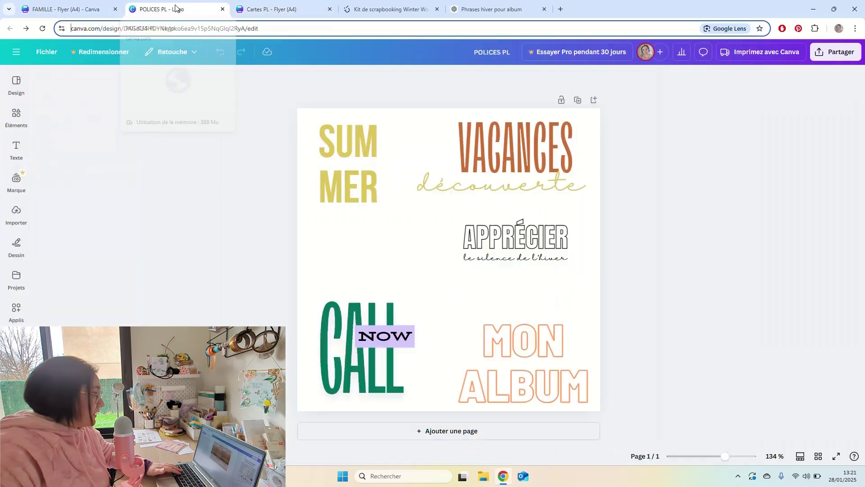
click(469, 7)
click(270, 9)
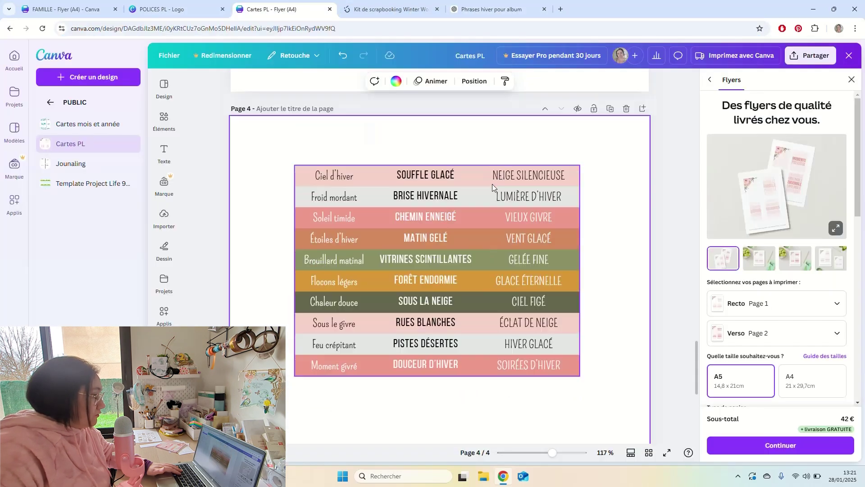
Close the print ordering panel in the Cartes PL design.
scroll(492, 184, up, 5)
scroll(493, 180, down, 3)
scroll(492, 177, up, 4)
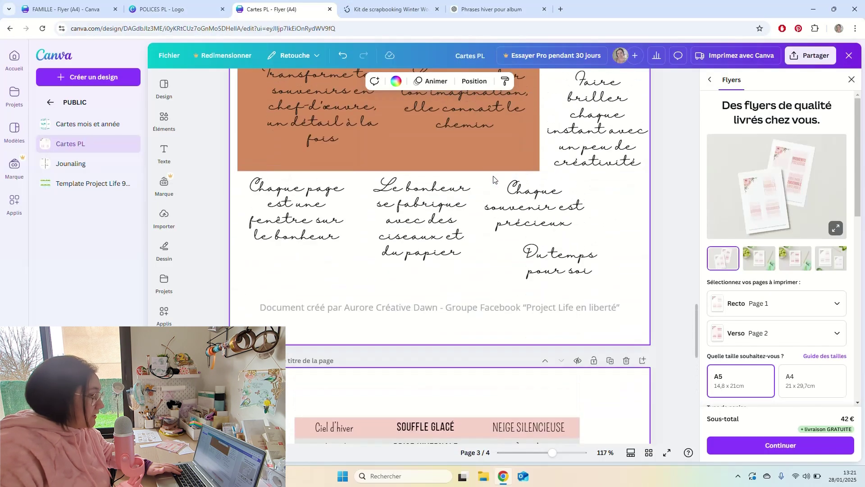
click(852, 81)
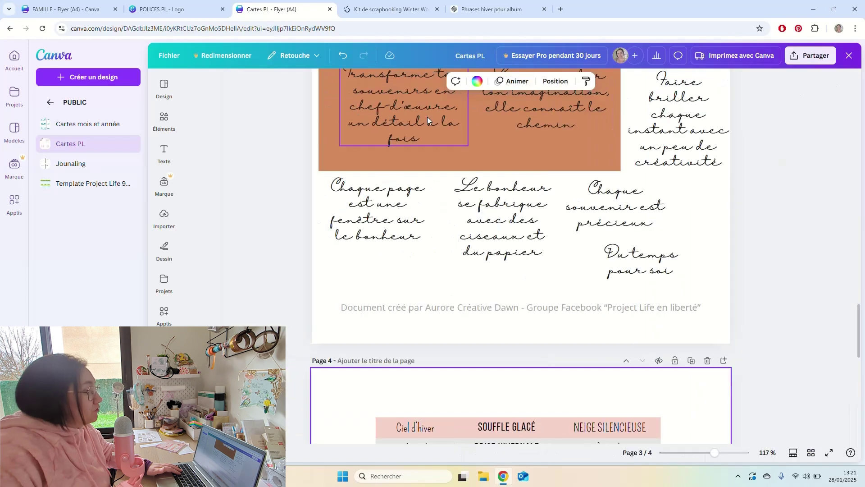
scroll(590, 224, up, 8)
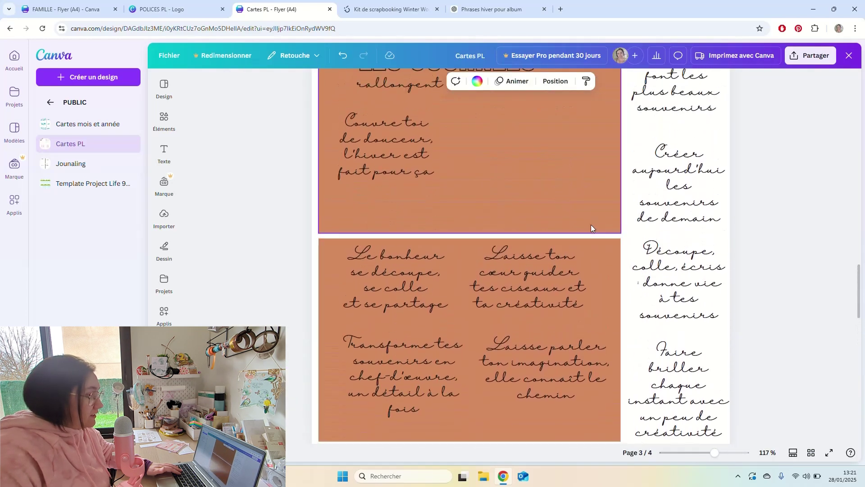
scroll(562, 270, down, 2)
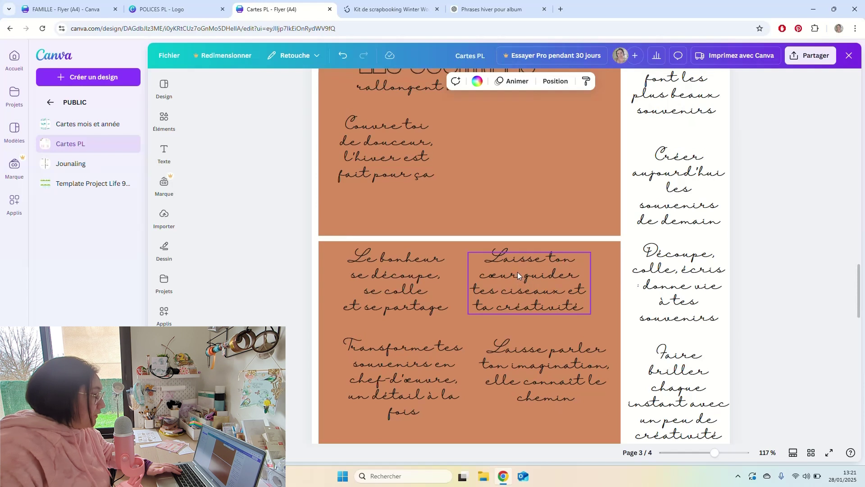
scroll(548, 234, up, 2)
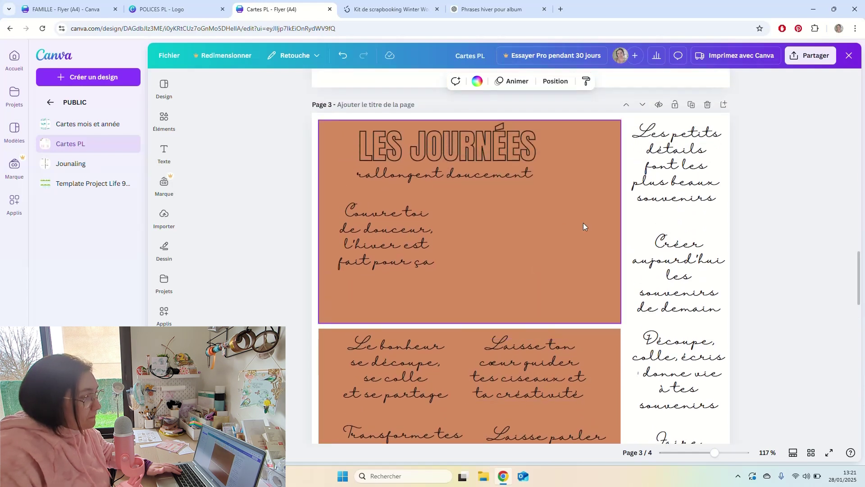
Copy the text of the 'Les petits détails font les plus beaux souvenirs' quote.
click(549, 348)
scroll(624, 251, up, 2)
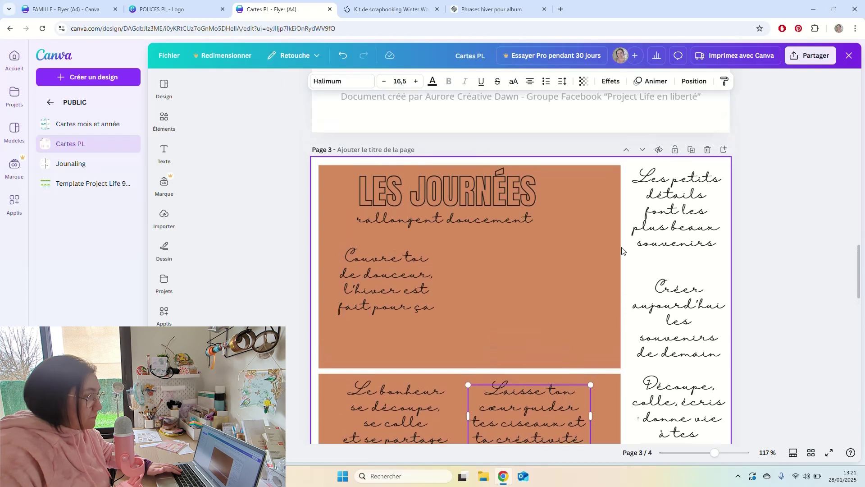
click(671, 243)
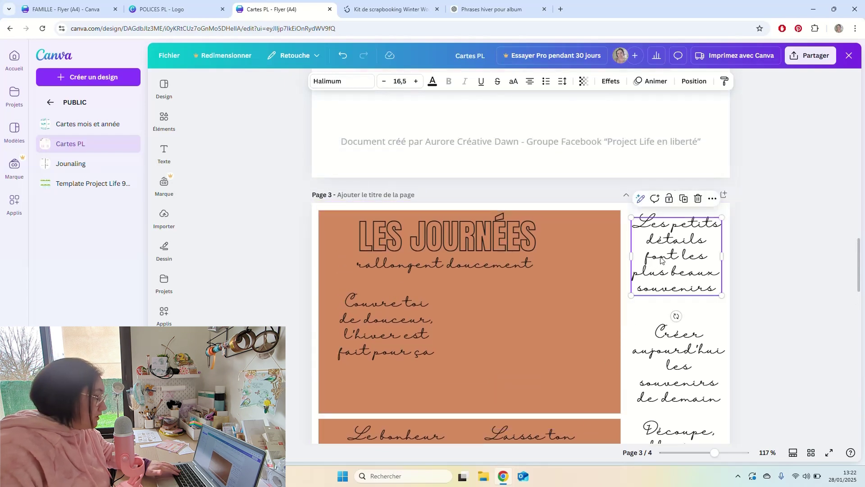
double_click(700, 252)
key(ctrl+a)
key(ctrl+c)
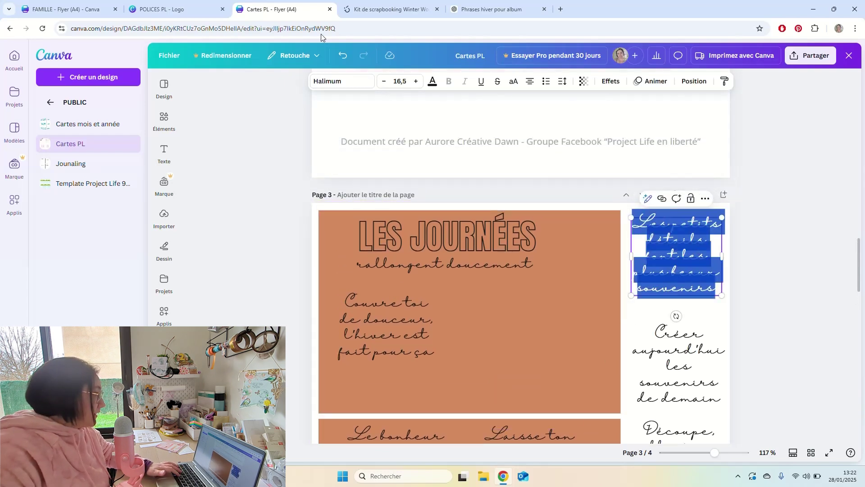
click(60, 13)
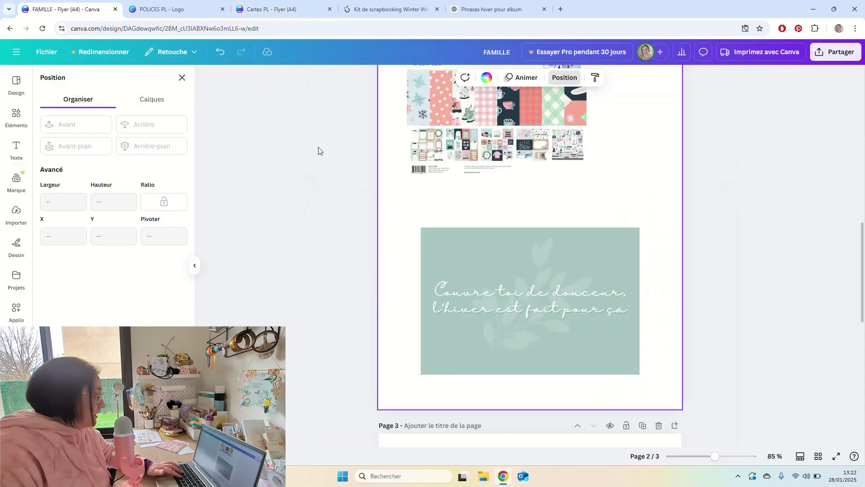
Replace the mint card's quote with the pasted 'Les petits détails' text and widen its box slightly.
triple_click(504, 290)
key(ctrl+v)
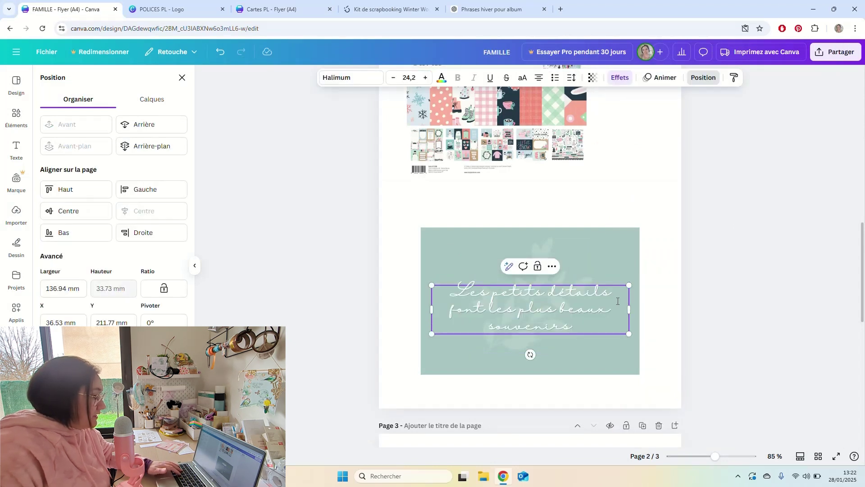
drag(629, 309, 630, 307)
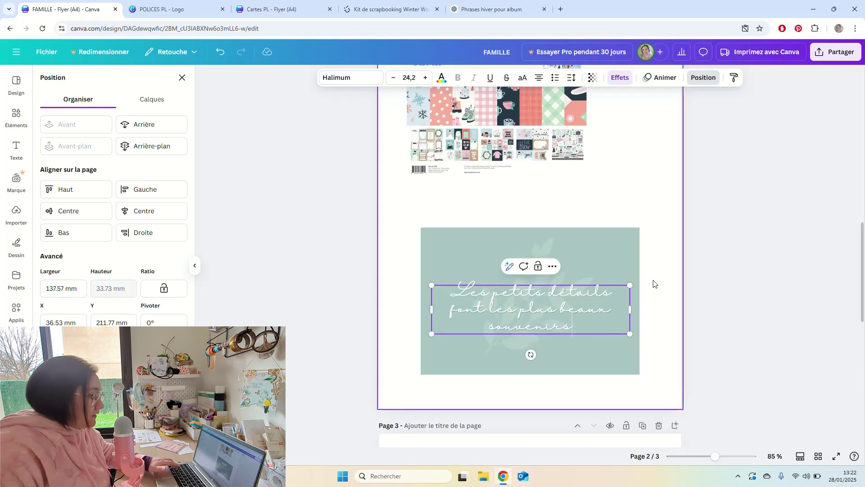
Centre the leaf and quote horizontally and vertically on the mint card.
drag(655, 277, 540, 316)
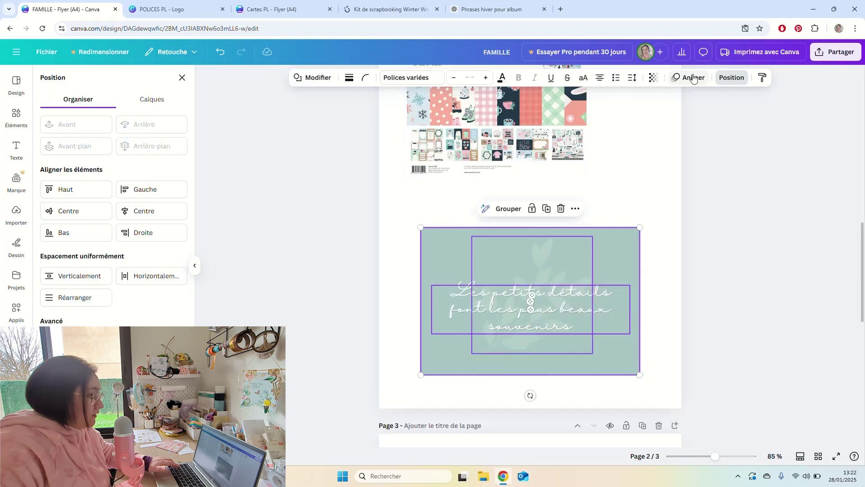
click(137, 215)
click(88, 214)
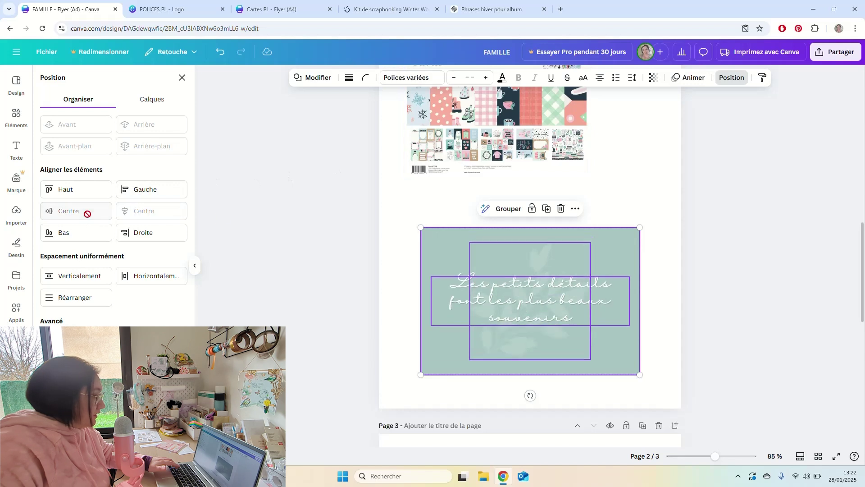
click(704, 268)
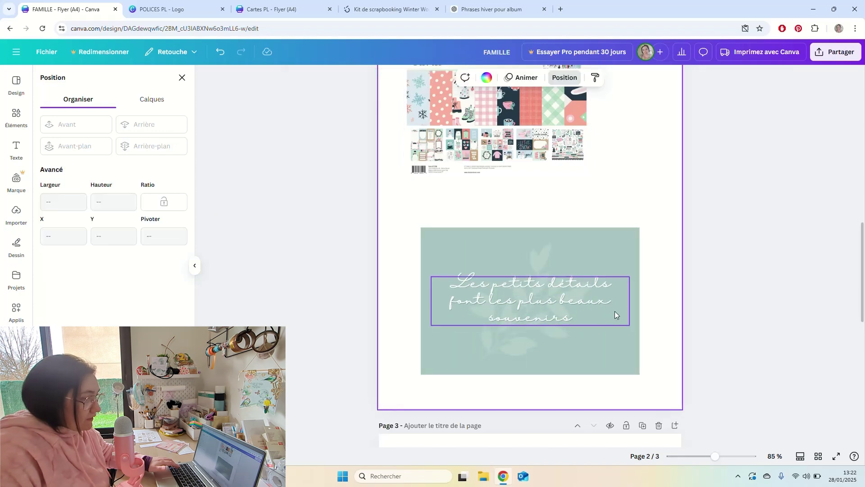
click(543, 262)
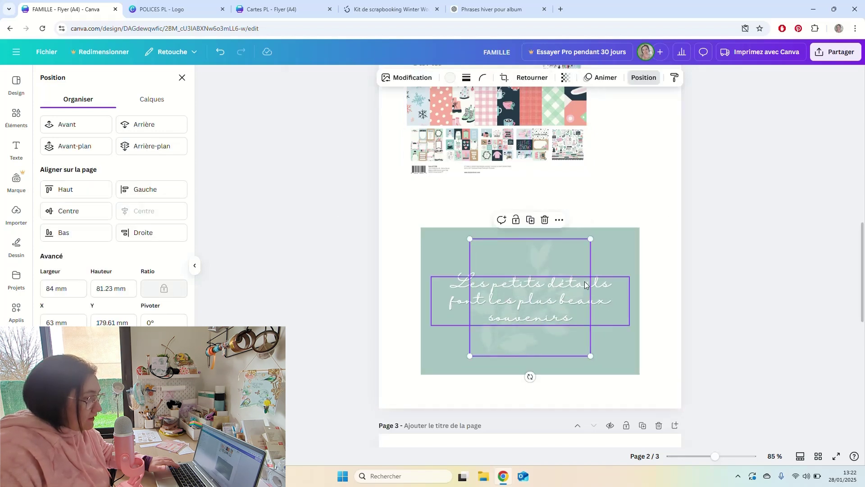
click(605, 283)
key(Escape)
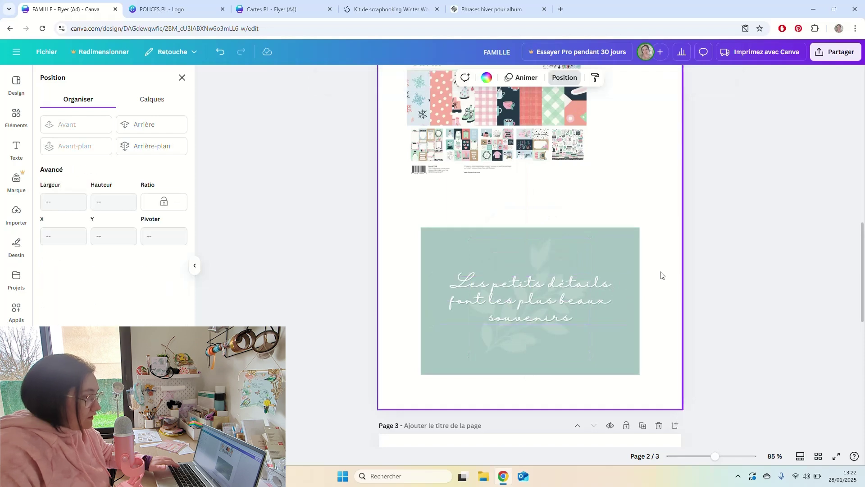
scroll(620, 298, up, 12)
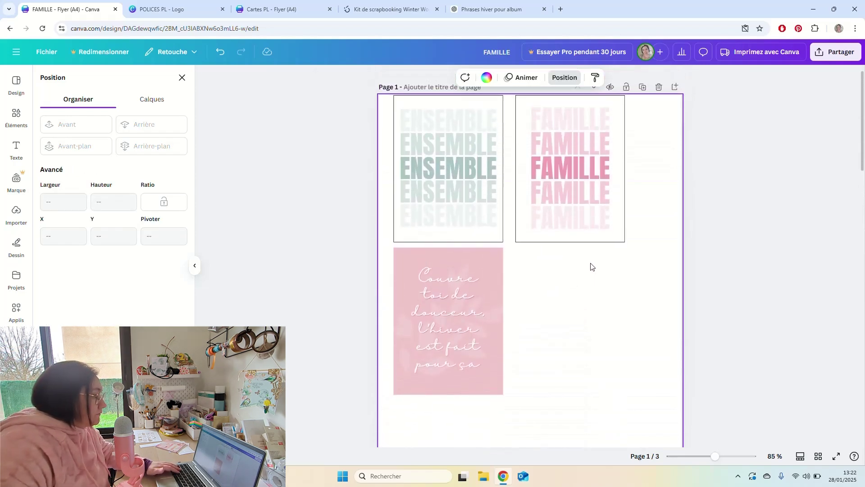
Duplicate the pink quote card beside it and give the copy a dark grey background.
scroll(590, 267, down, 5)
scroll(590, 266, down, 10)
scroll(590, 263, up, 11)
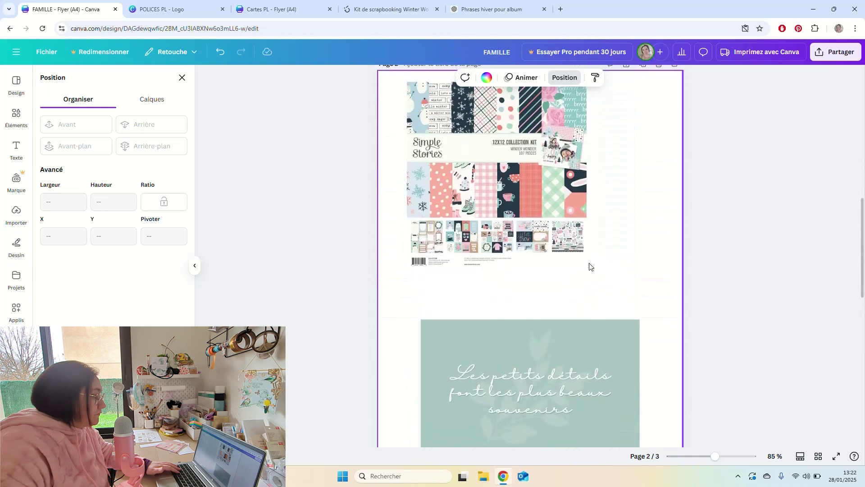
drag(536, 135, 583, 221)
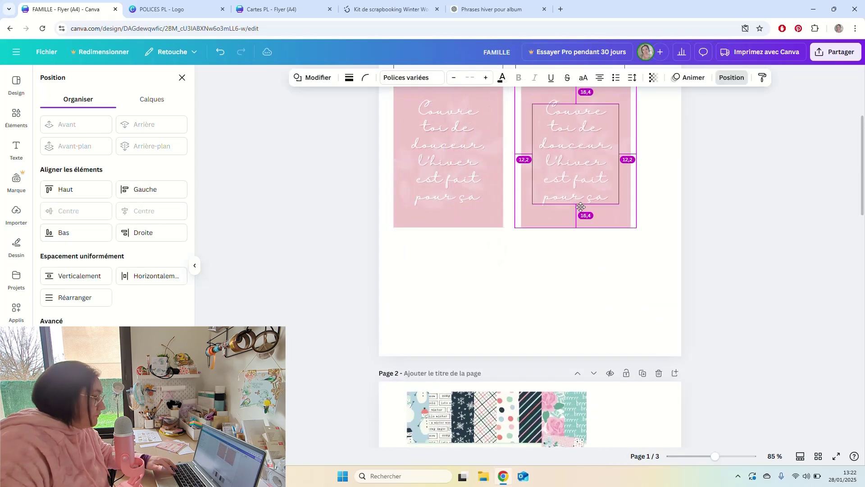
click(607, 241)
click(595, 180)
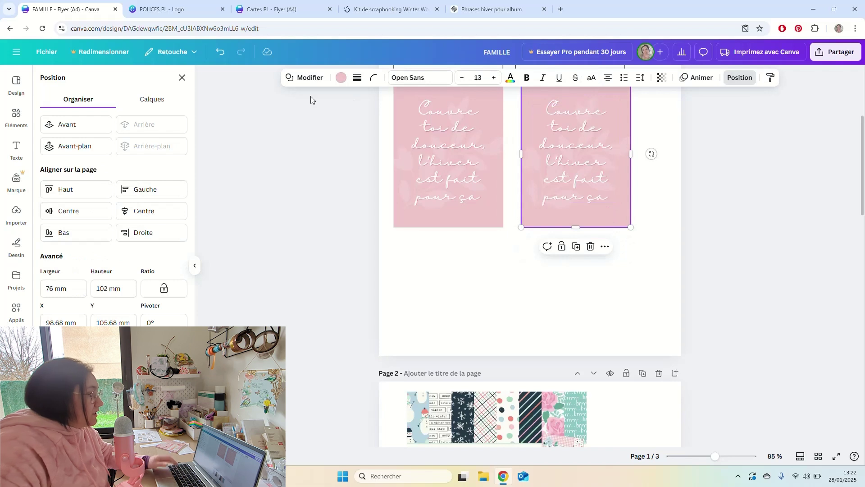
click(340, 80)
click(122, 146)
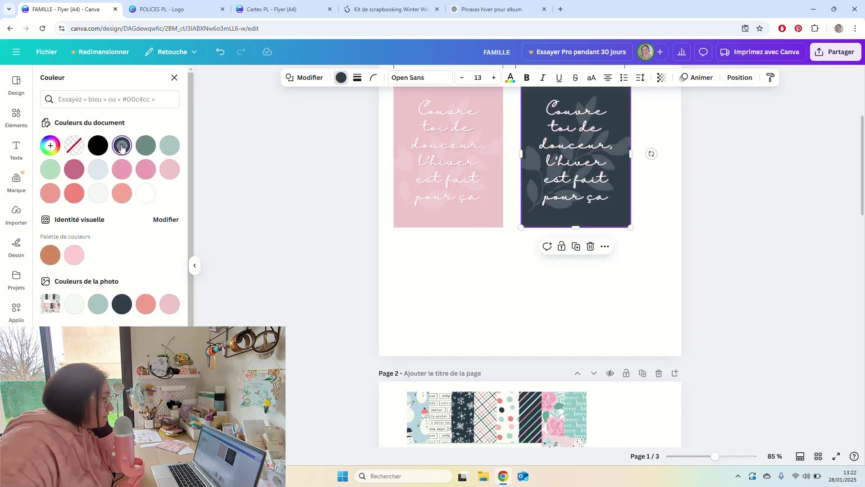
click(665, 194)
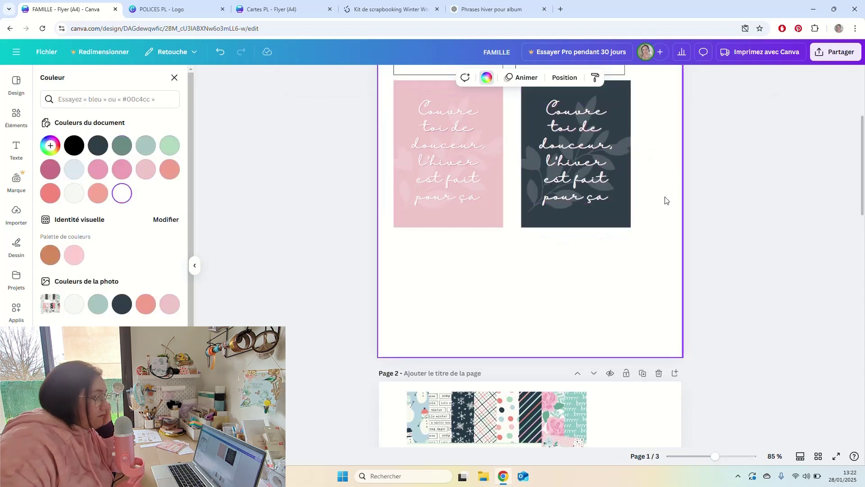
Recolour the dark card's quote text, trying pale teal and white before settling on off-white.
scroll(665, 199, up, 2)
click(538, 211)
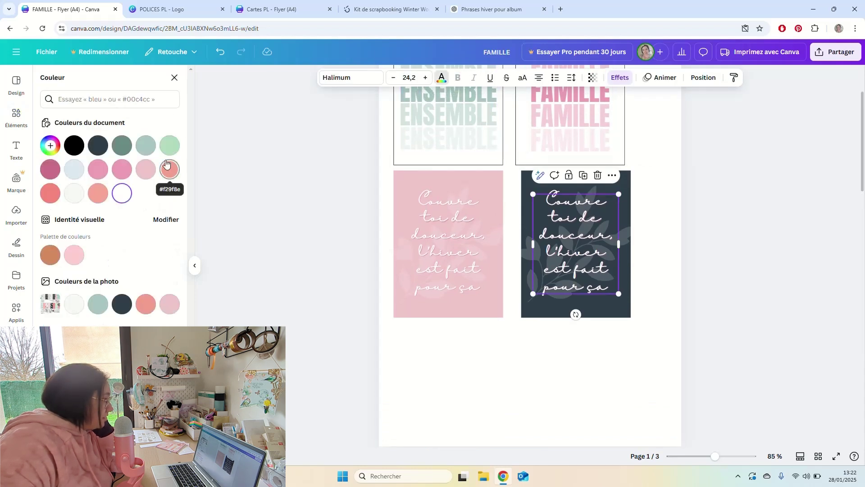
click(149, 148)
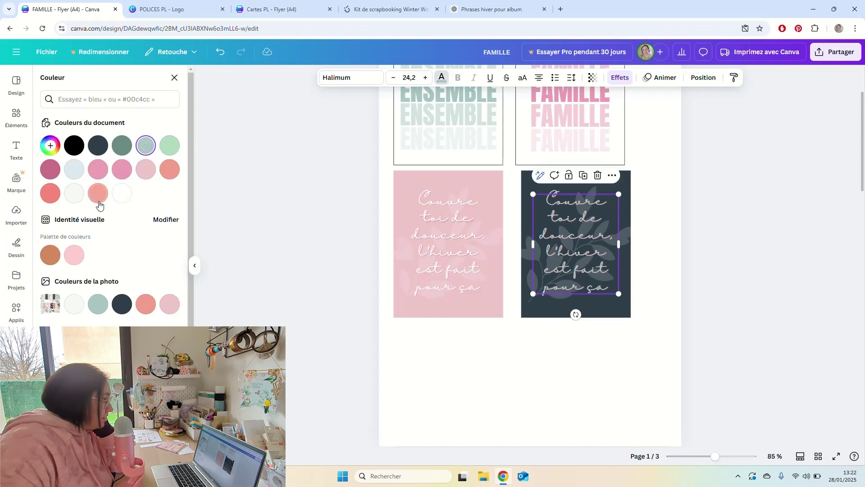
click(120, 194)
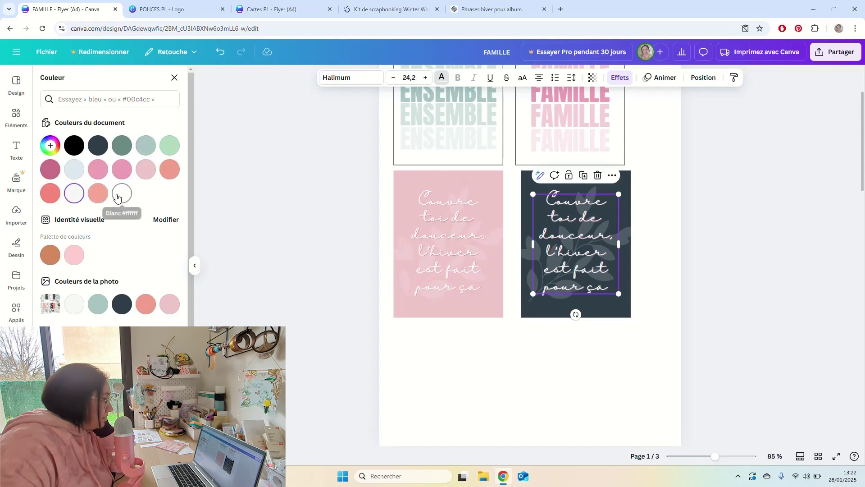
click(84, 193)
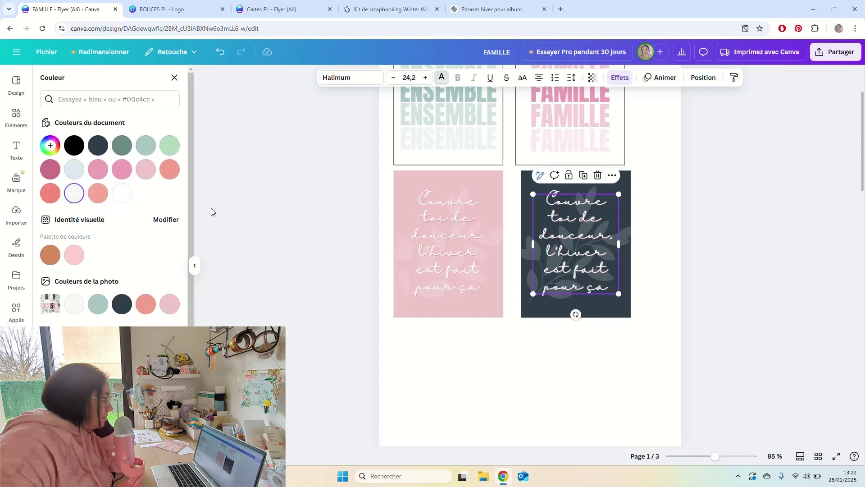
click(643, 345)
click(622, 242)
Copy the 'Chaque souvenir est précieux' phrase from the Cartes PL design.
key(Escape)
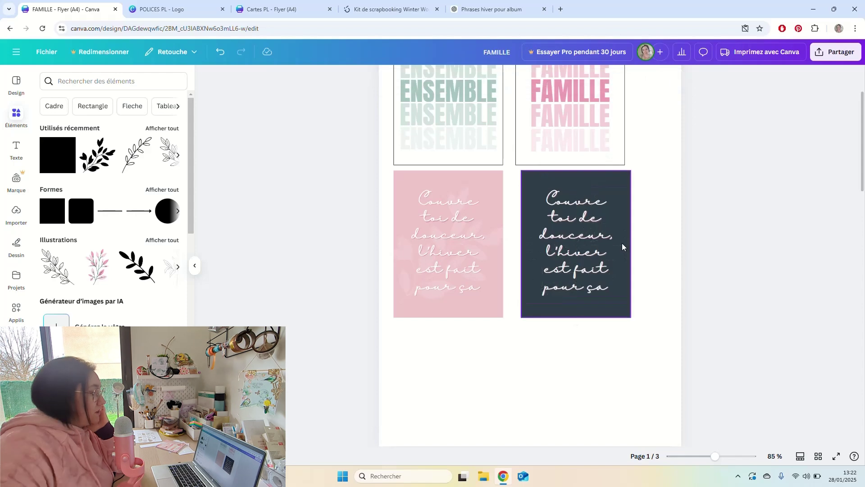
click(313, 13)
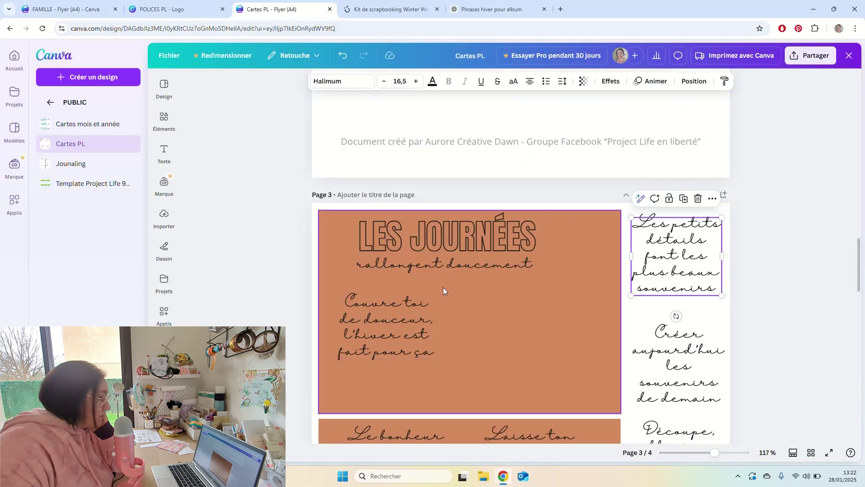
scroll(446, 289, down, 3)
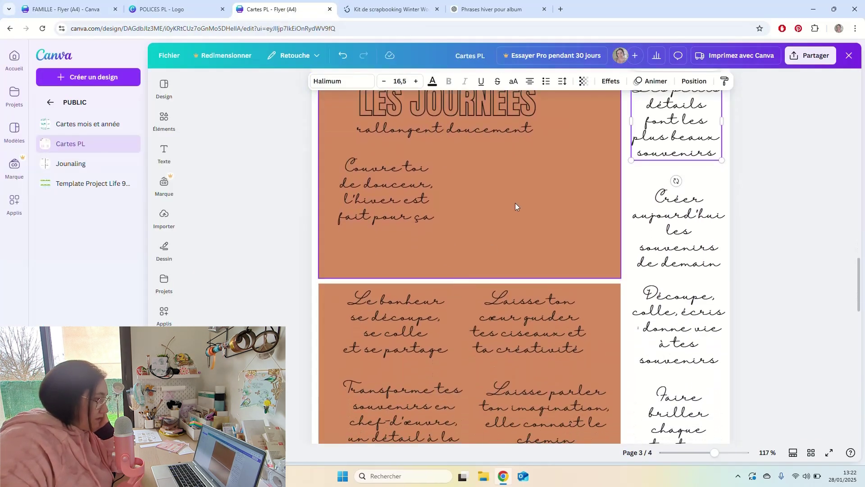
scroll(426, 209, down, 3)
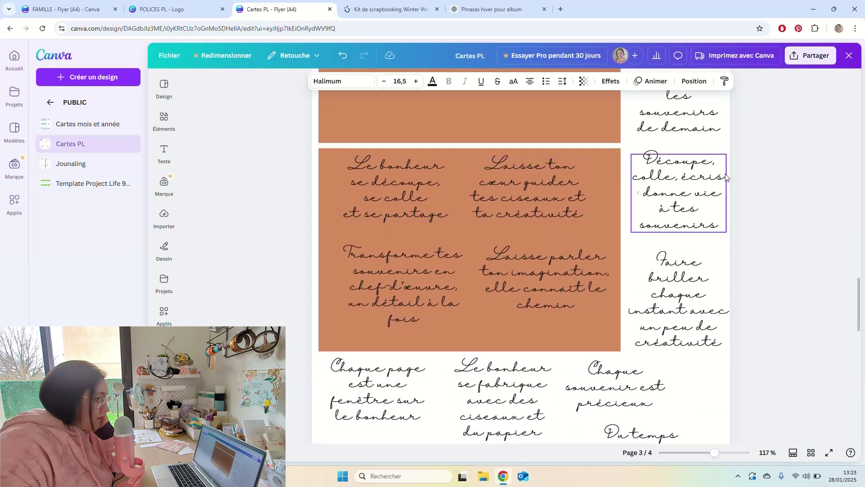
scroll(718, 198, down, 3)
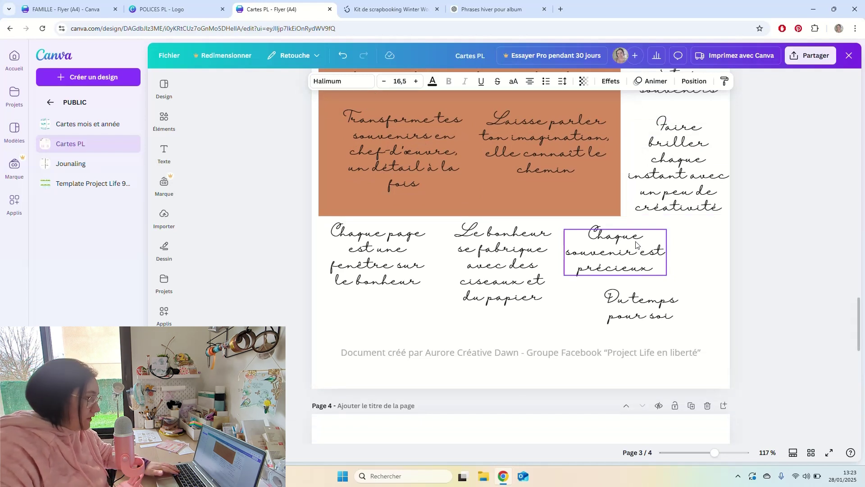
click(636, 245)
key(ctrl+a)
key(ctrl+c)
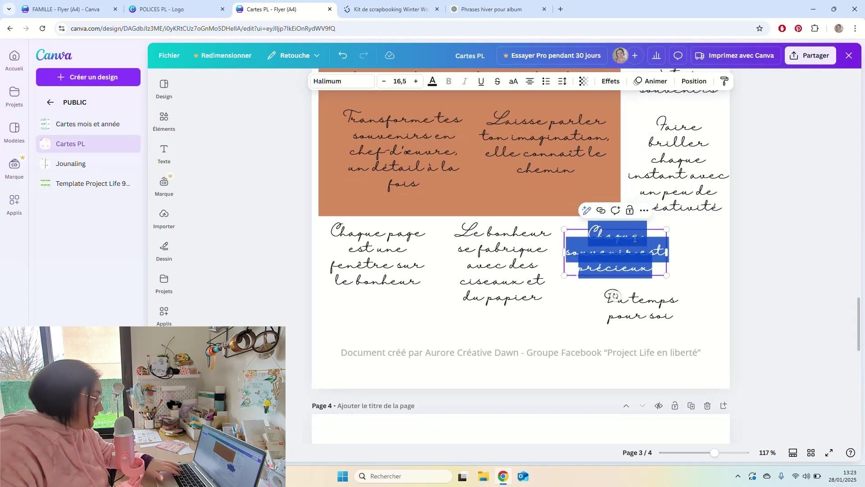
click(568, 187)
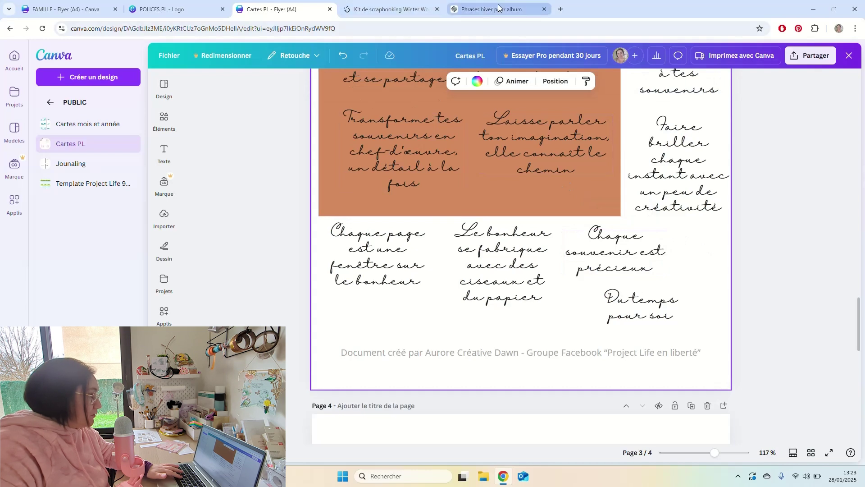
Paste 'Chaque souvenir est précieux' over the dark card's quote, widen it and centre it vertically.
click(74, 9)
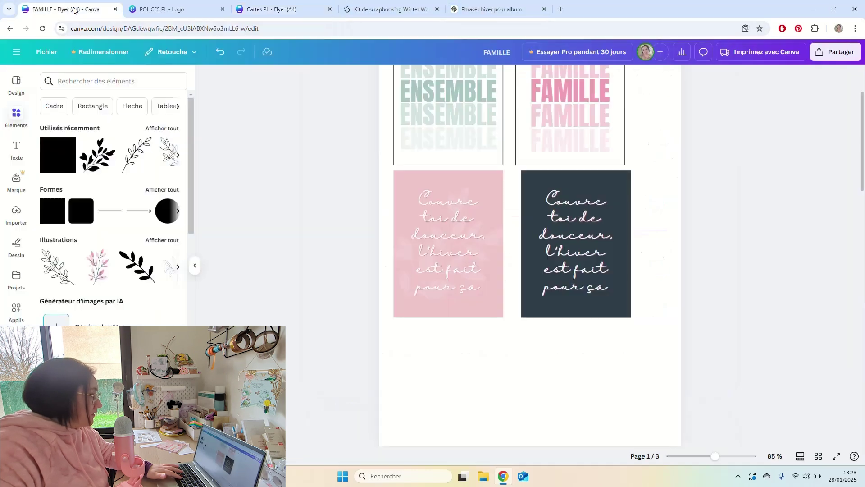
double_click(570, 202)
key(ctrl+v)
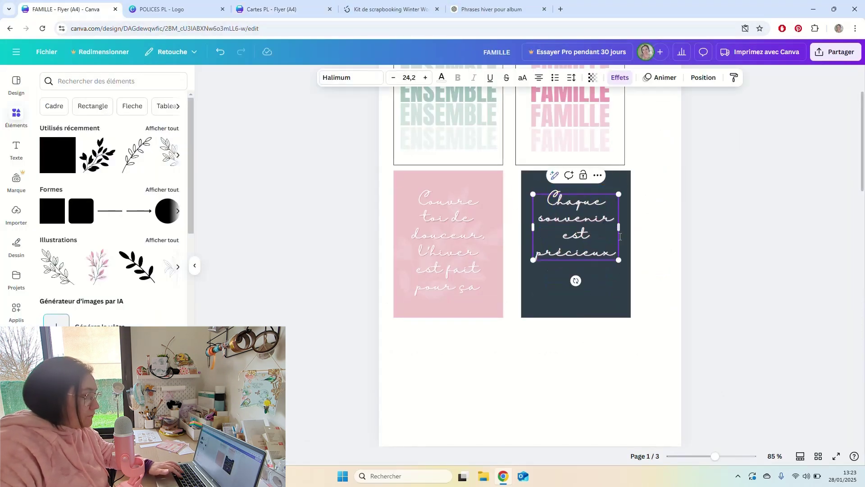
drag(620, 229, 625, 227)
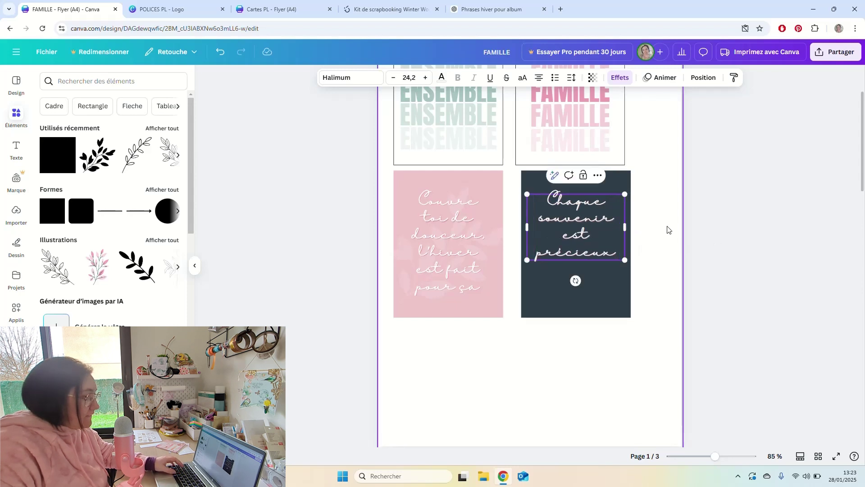
shift+click(629, 214)
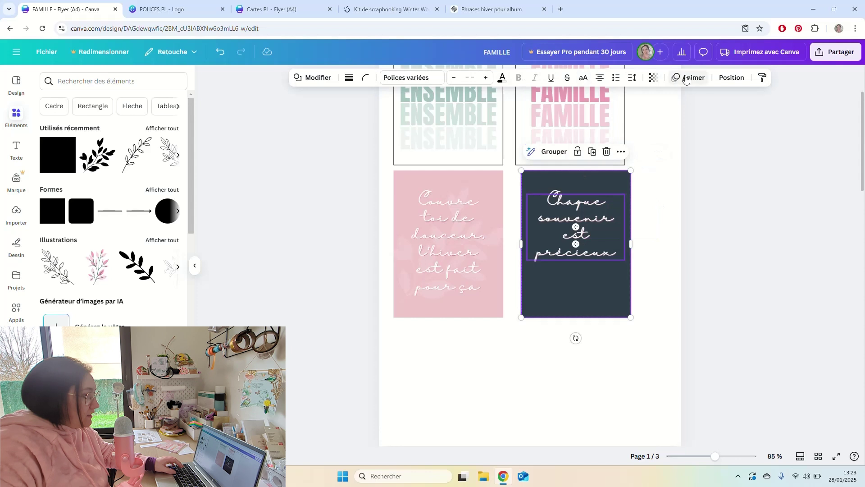
click(730, 80)
click(93, 212)
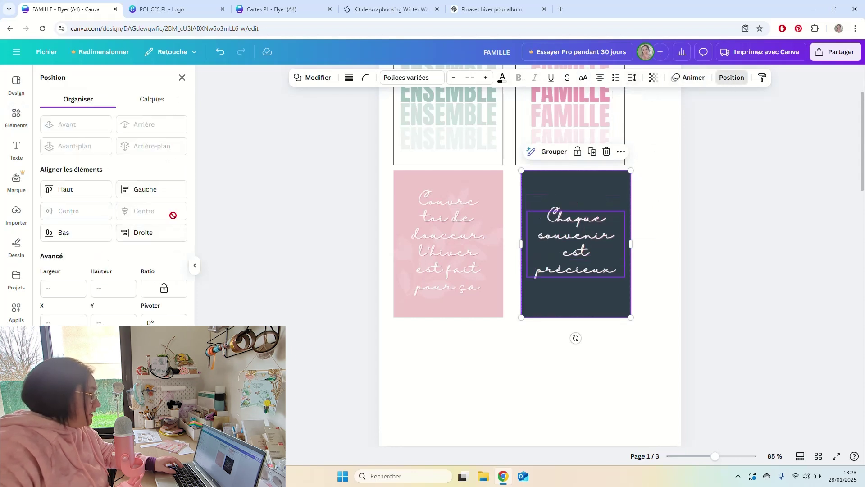
Search the elements for 'appareil photo' and browse all the camera illustrations.
click(326, 232)
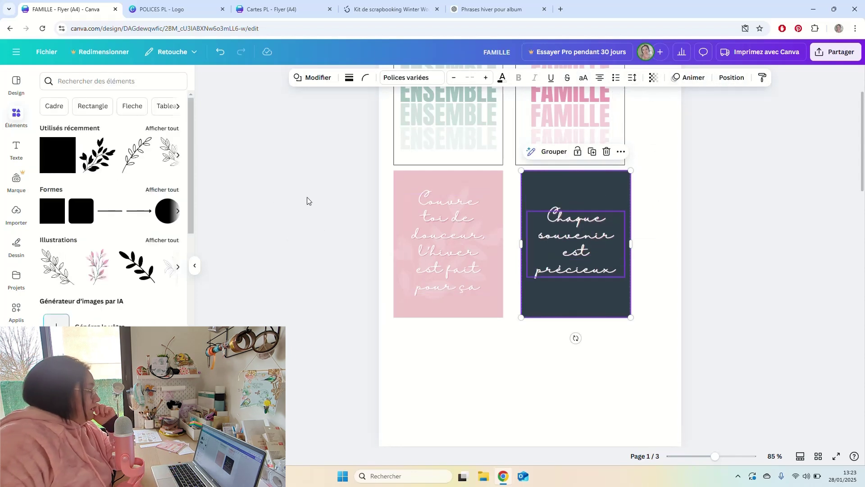
click(162, 129)
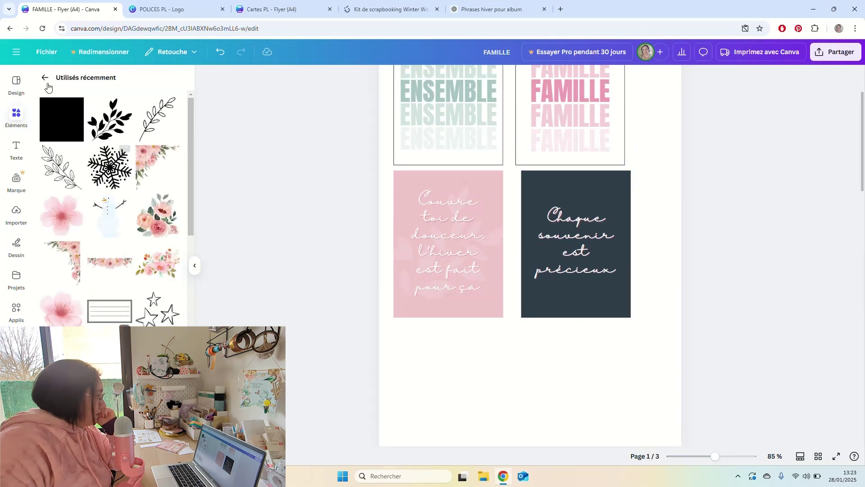
click(46, 81)
click(112, 80)
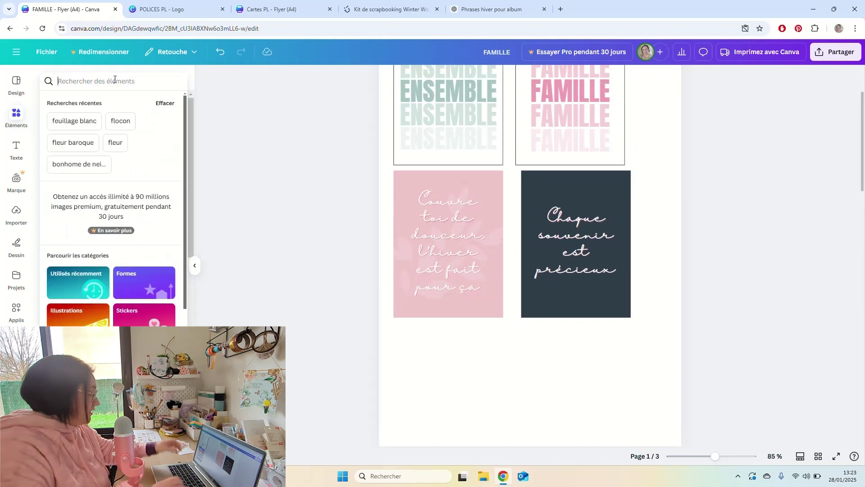
text(appareil photo)
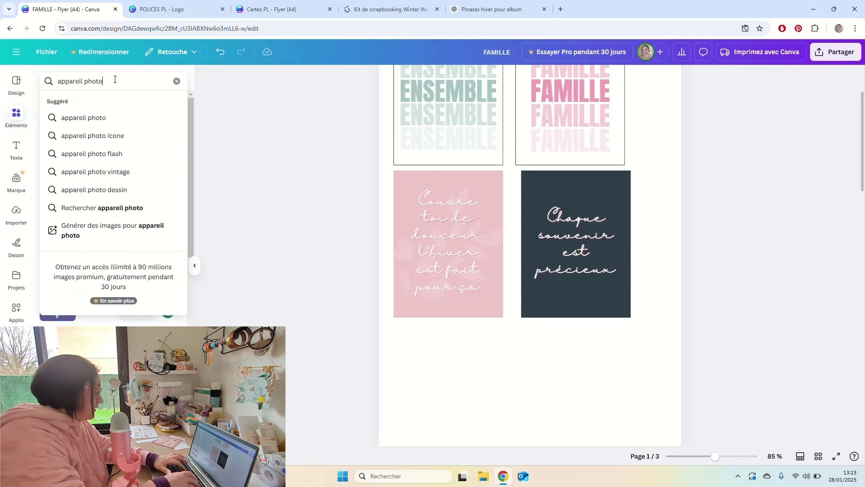
key(Return)
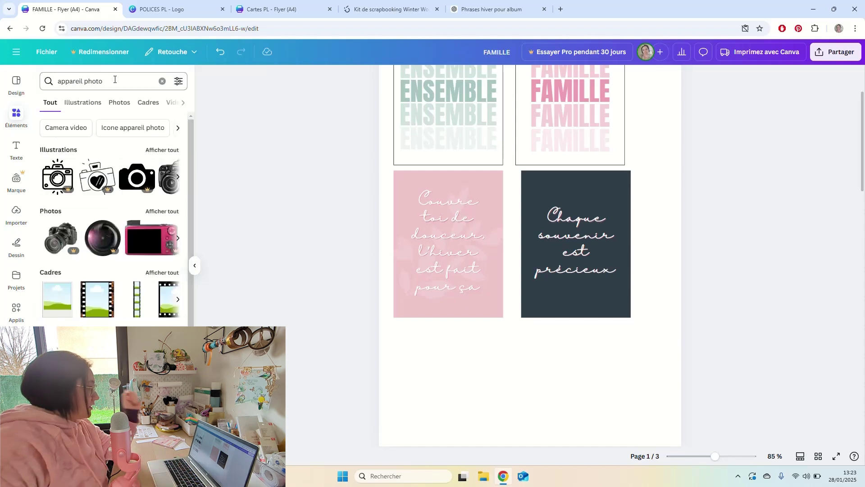
click(154, 150)
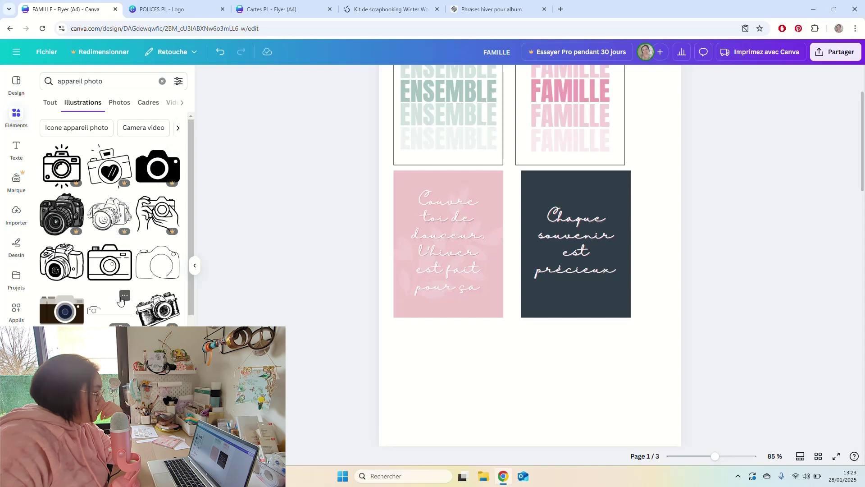
scroll(120, 300, down, 10)
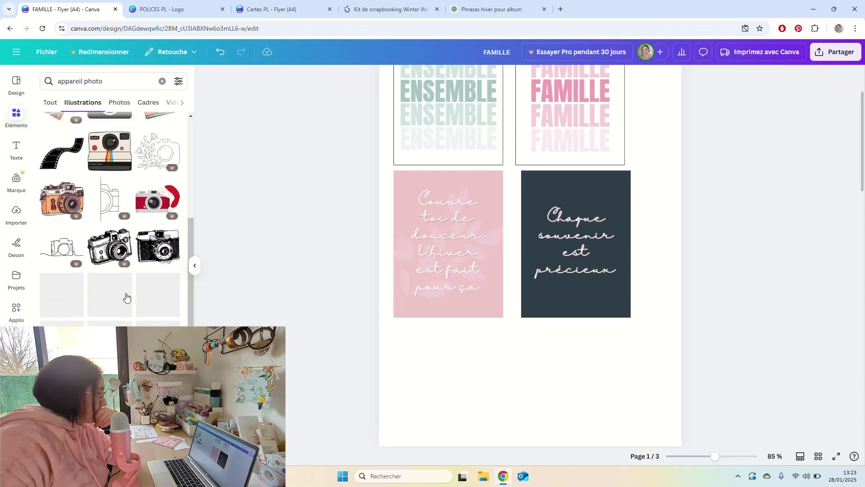
scroll(126, 298, down, 3)
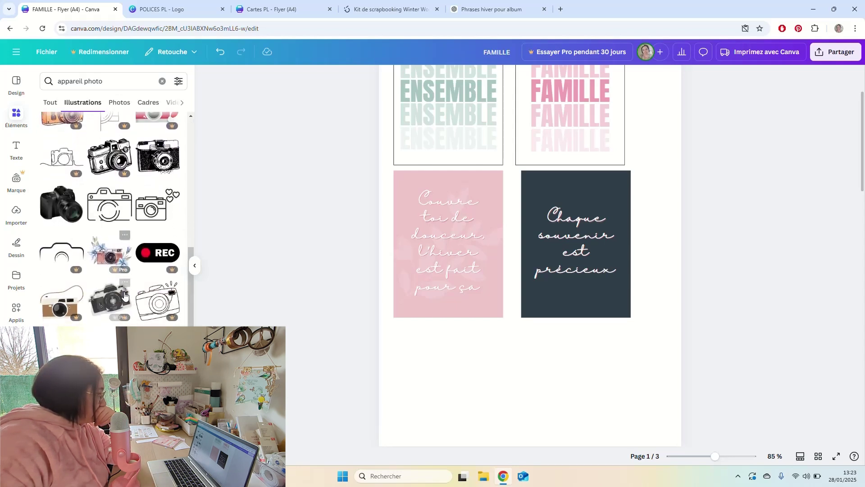
scroll(124, 295, down, 1)
Add the hearts camera and the heart-lens camera, then delete the floating-hearts camera.
click(152, 162)
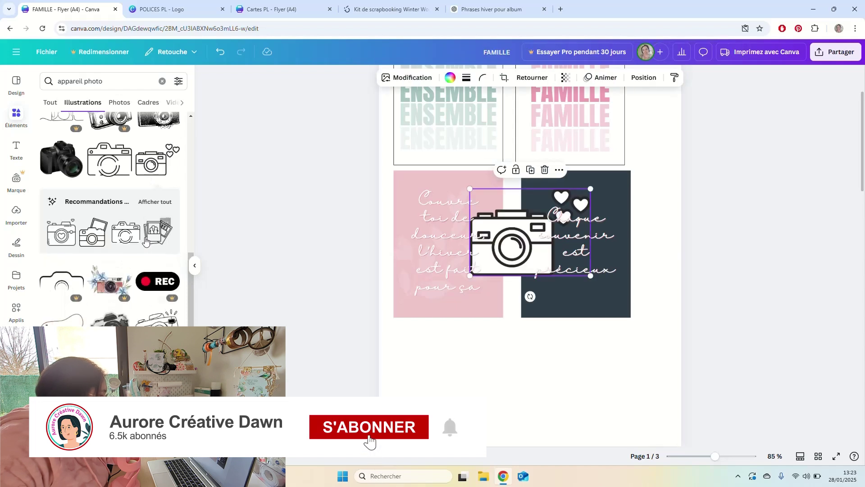
scroll(147, 316, down, 6)
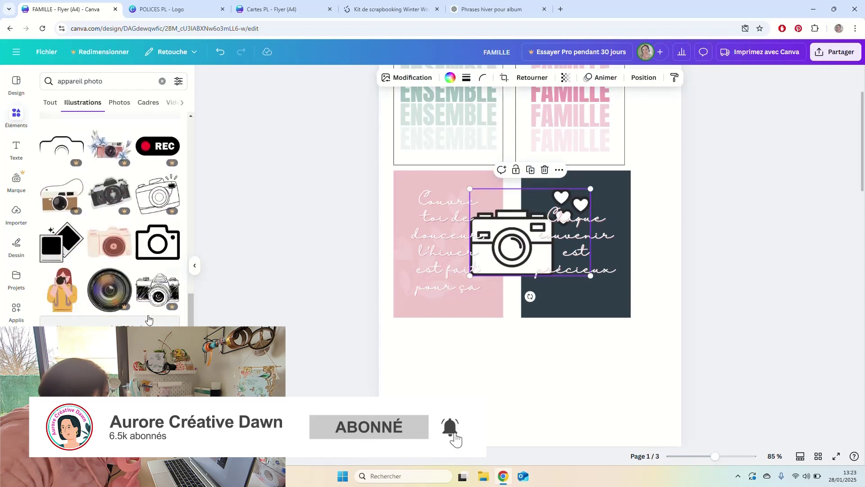
scroll(149, 318, down, 3)
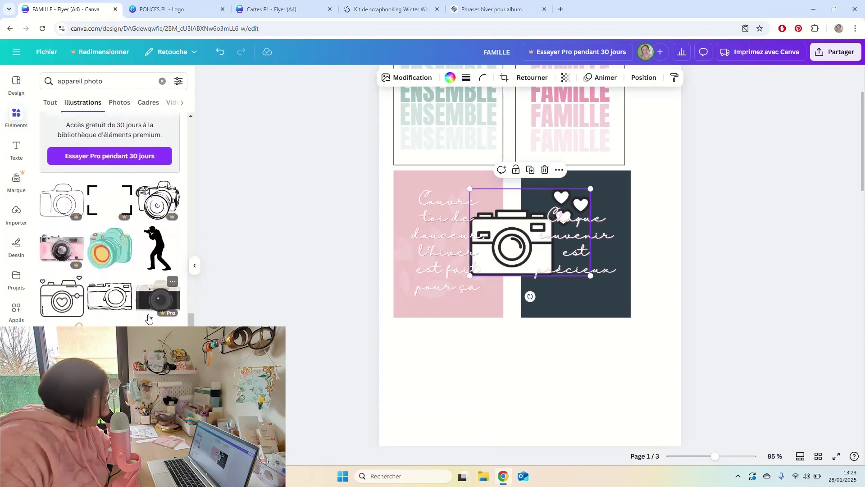
click(83, 270)
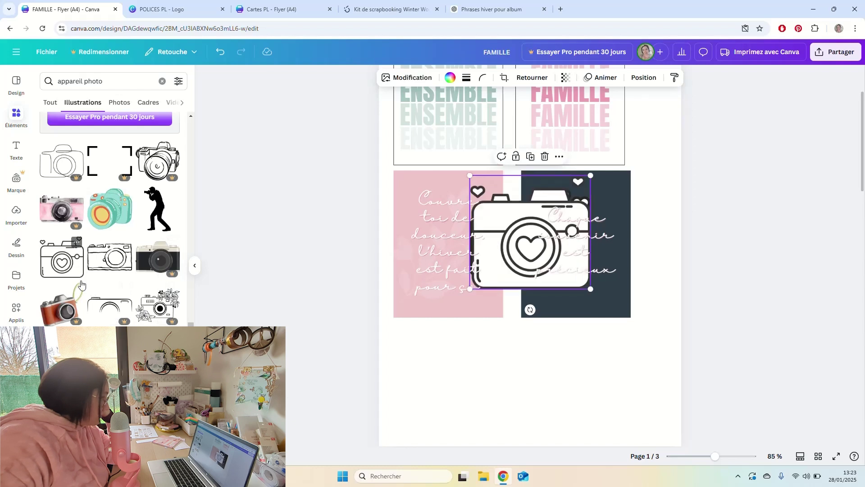
scroll(126, 302, down, 3)
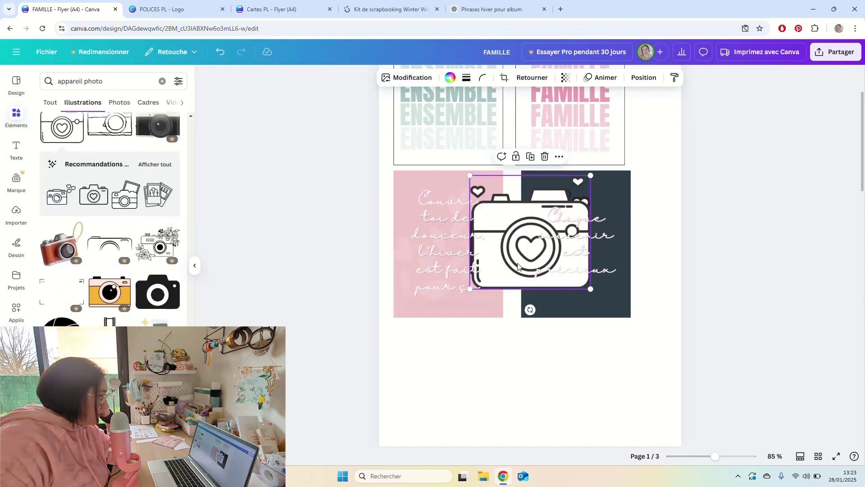
drag(517, 265, 481, 415)
drag(509, 275, 615, 421)
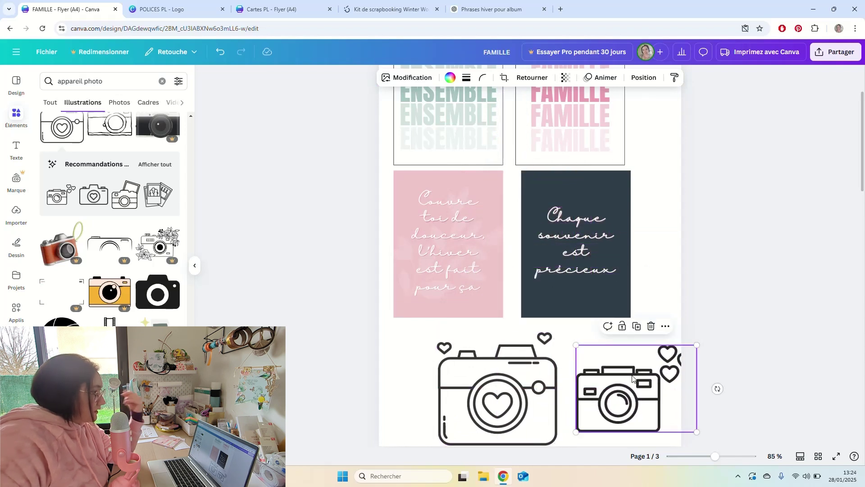
key(Delete)
Move the heart-lens camera below the cards, shrink it to about 23 by 22, then delete it.
click(536, 374)
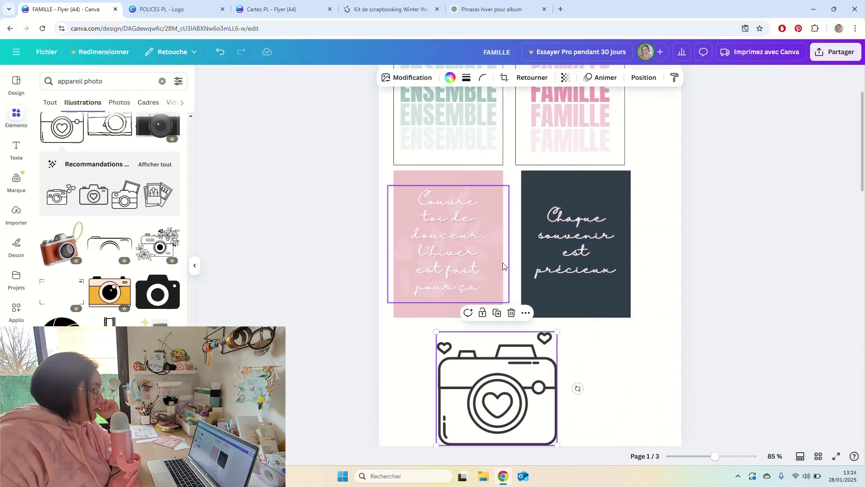
drag(520, 381, 587, 233)
scroll(491, 330, down, 2)
scroll(614, 253, up, 4)
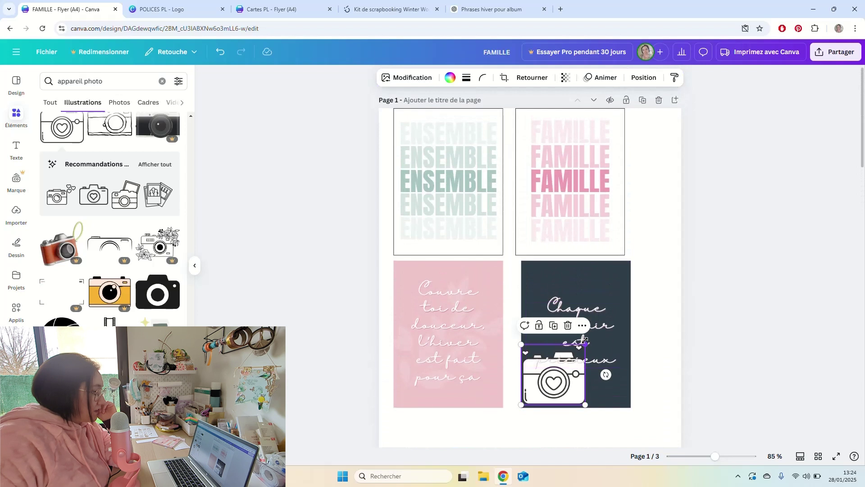
drag(585, 341, 563, 382)
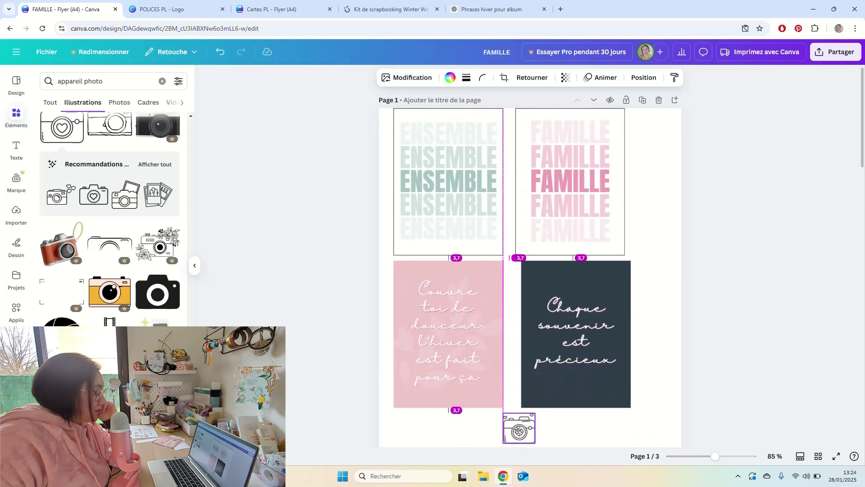
drag(519, 431, 519, 431)
key(Delete)
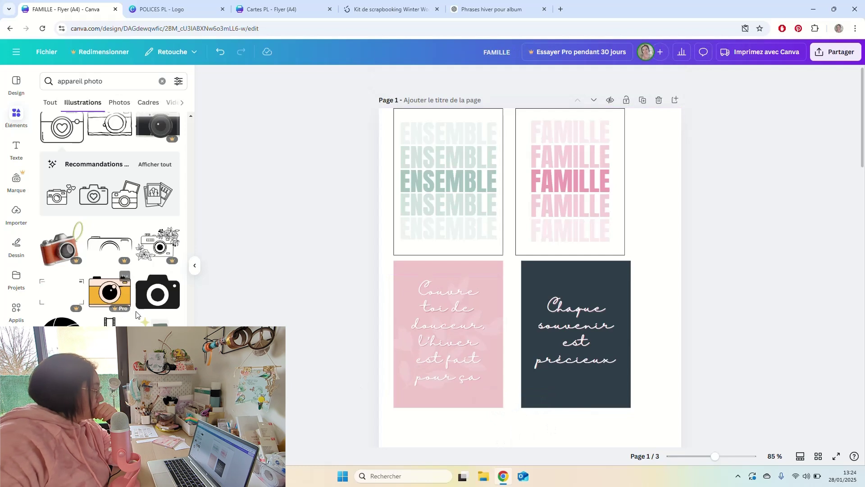
scroll(136, 271, down, 10)
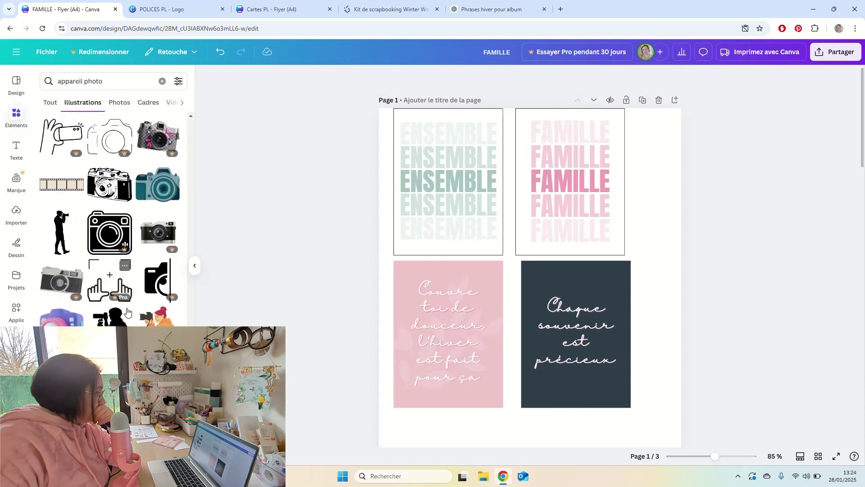
scroll(127, 311, down, 5)
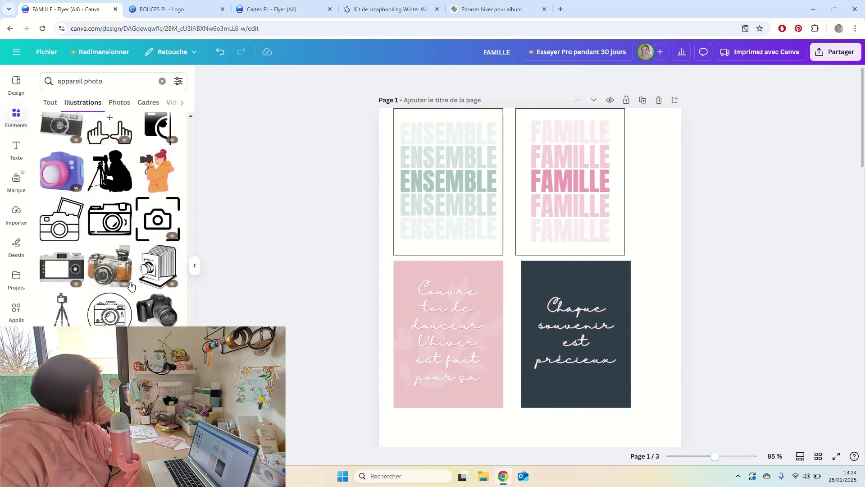
scroll(130, 289, down, 10)
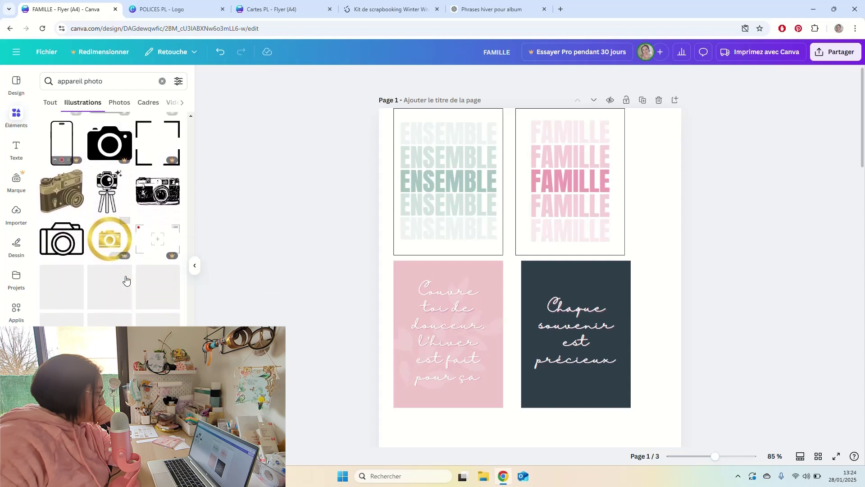
scroll(126, 280, down, 2)
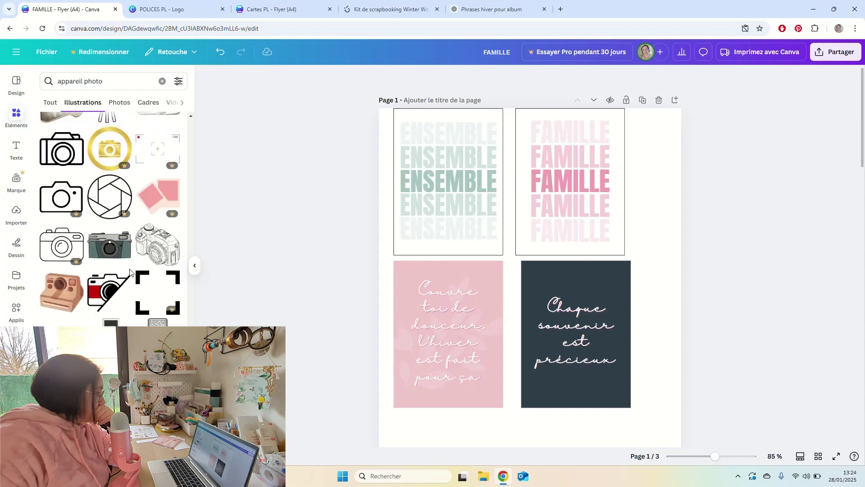
scroll(130, 271, down, 2)
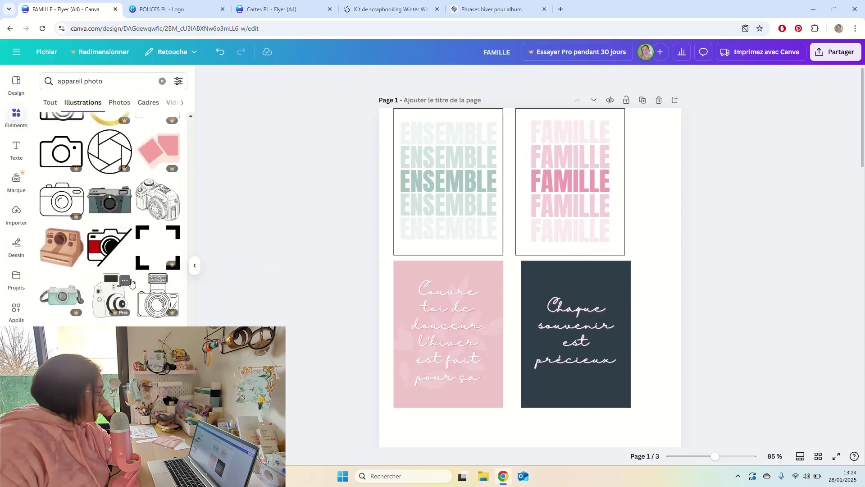
scroll(134, 270, down, 3)
scroll(133, 269, down, 5)
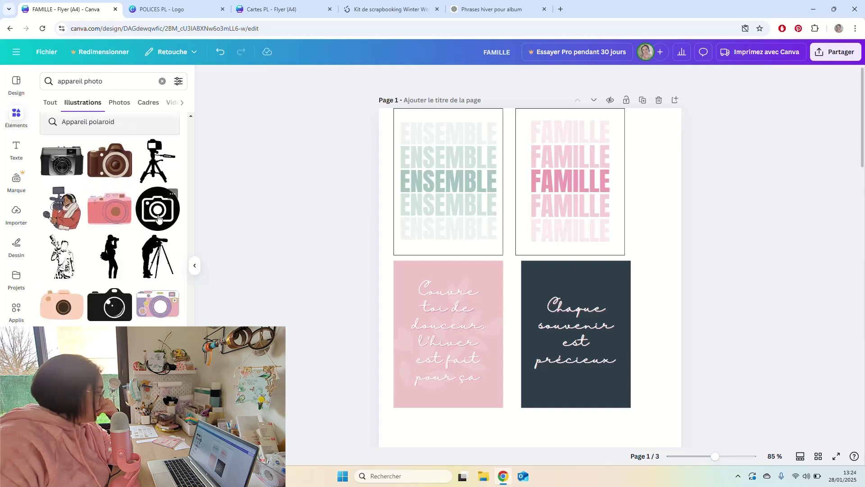
scroll(158, 218, down, 3)
scroll(158, 218, down, 5)
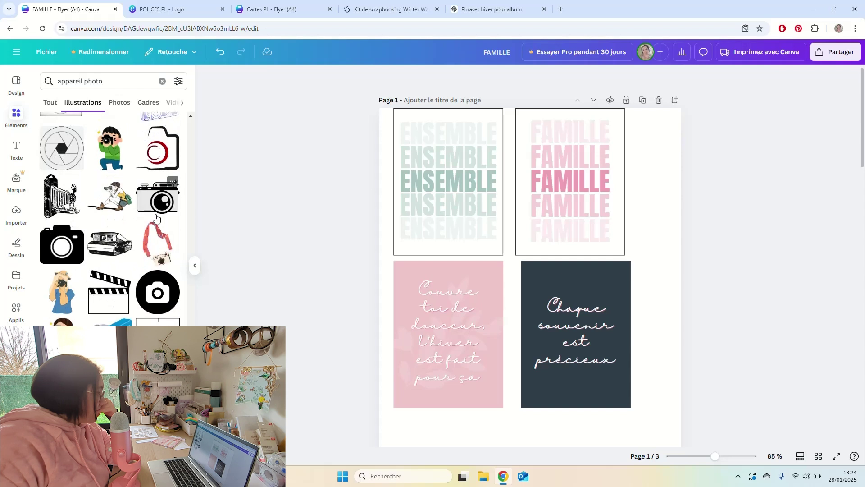
click(113, 78)
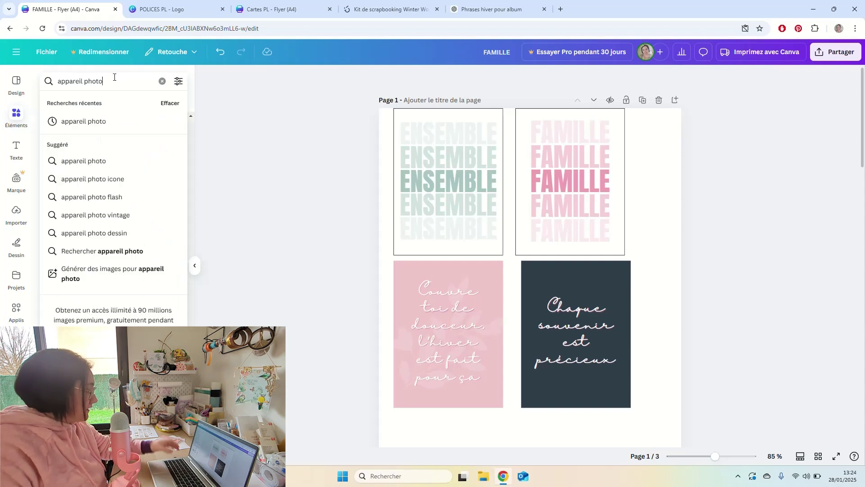
Search 'appareil photo silhouette' and place a black camera silhouette over the cards.
text(silho)
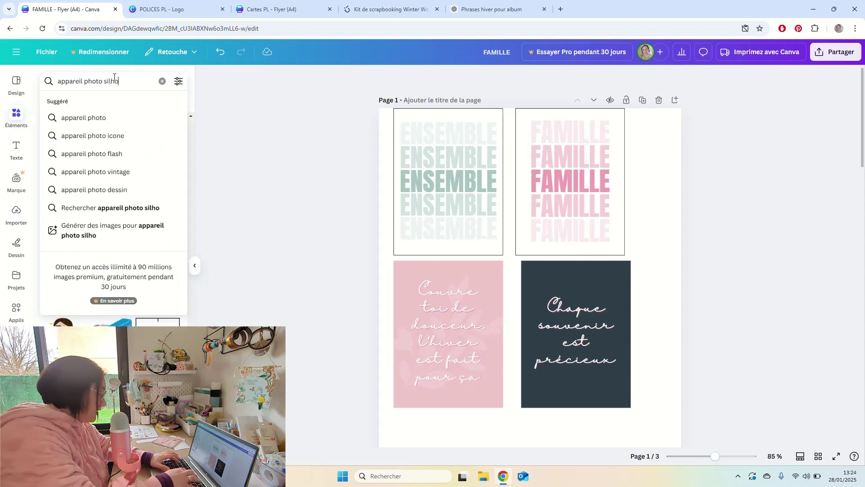
text(uette)
key(Return)
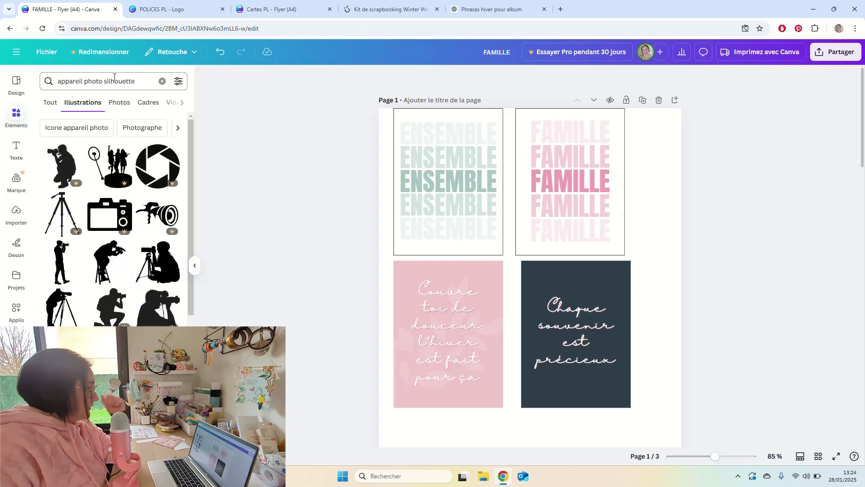
scroll(116, 208, down, 5)
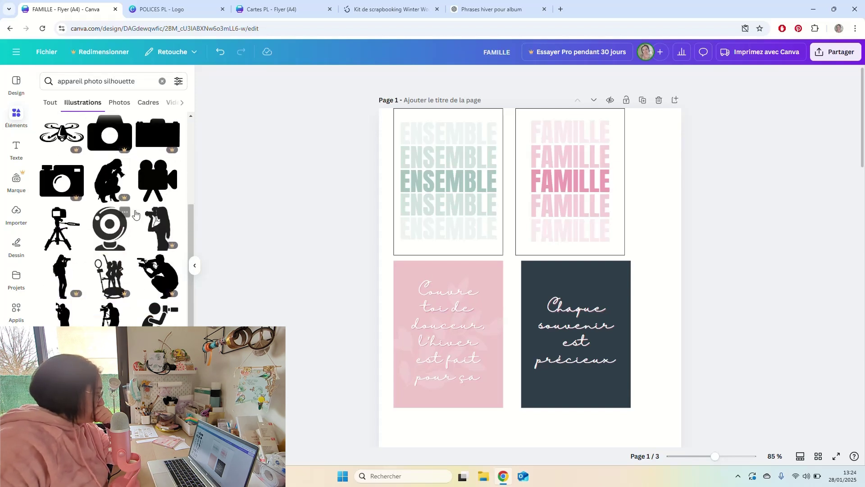
scroll(150, 243, down, 4)
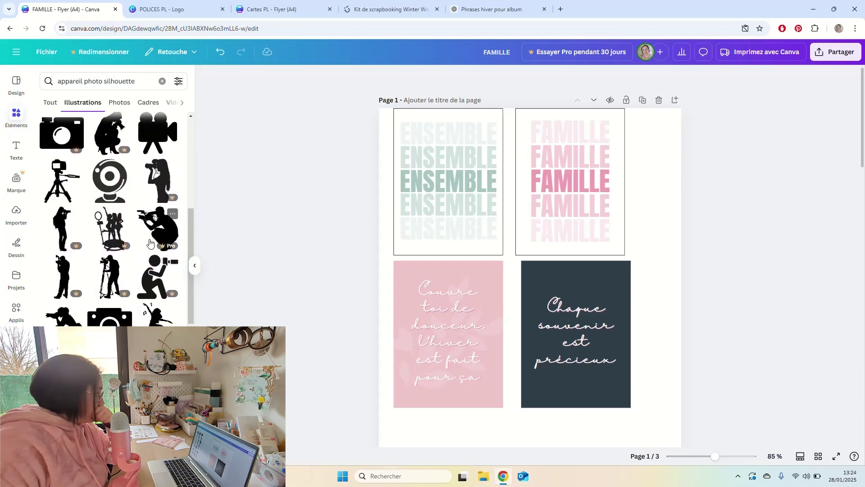
click(126, 200)
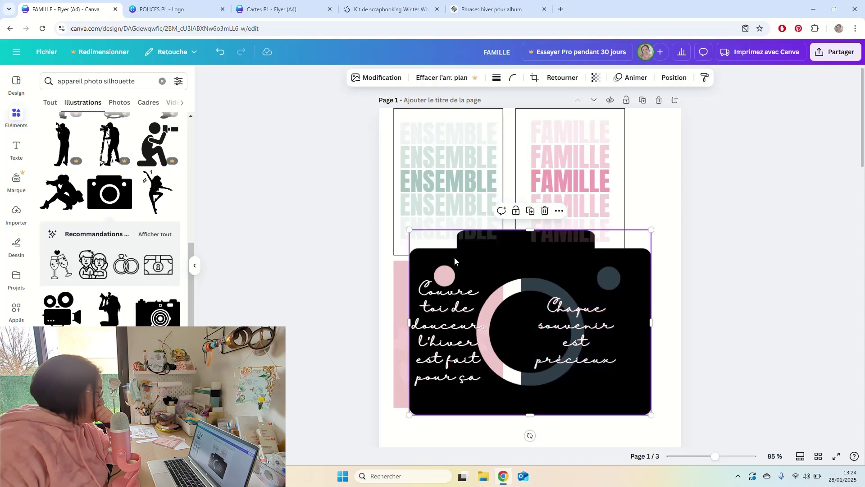
drag(534, 260, 587, 286)
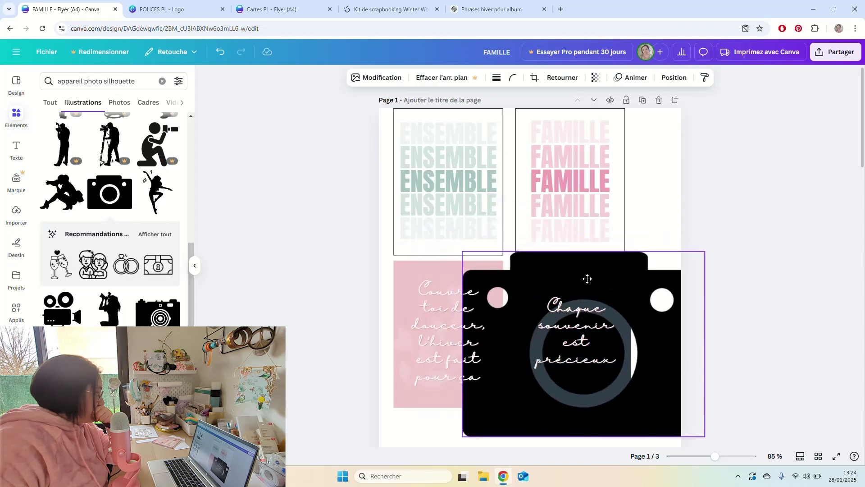
Open the silhouette's image editing options, then delete the silhouette from the page.
click(382, 77)
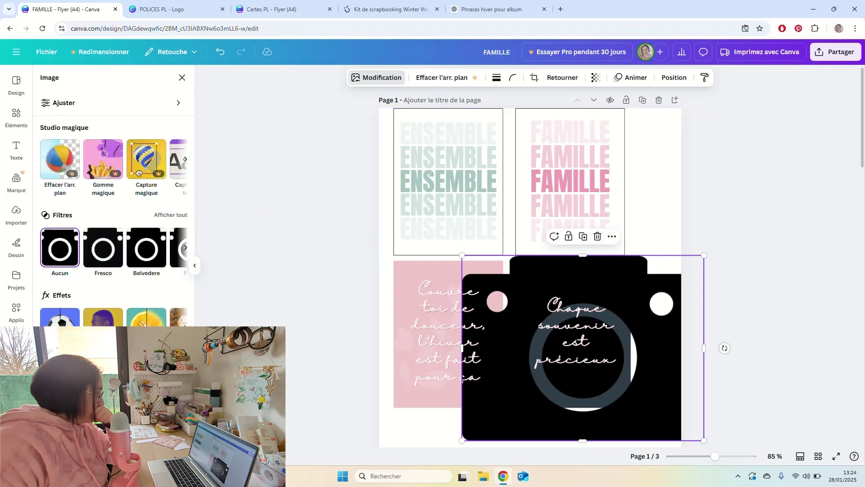
click(664, 261)
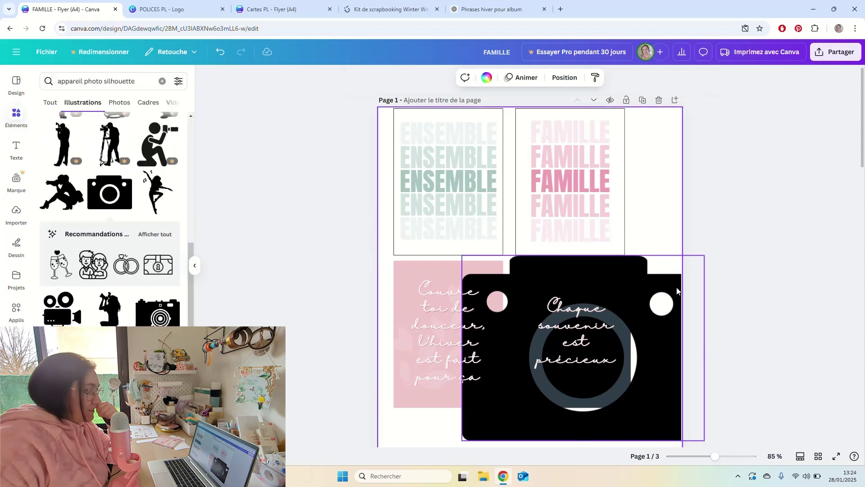
click(667, 289)
key(Delete)
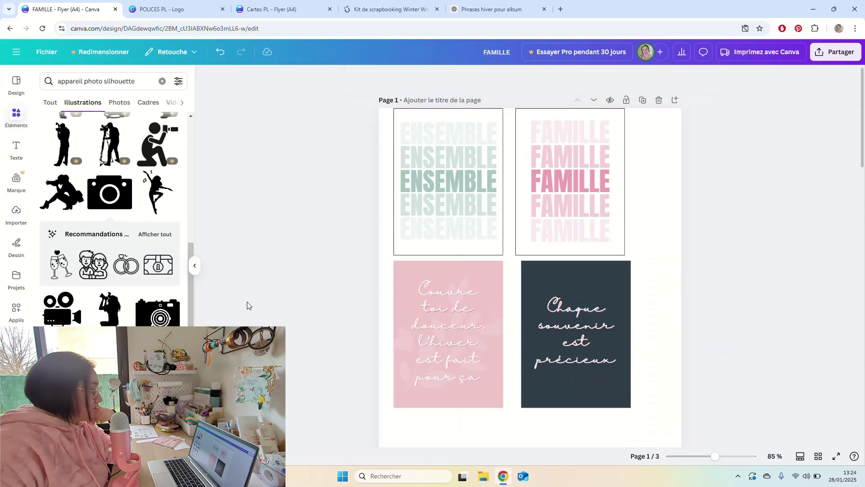
Replace 'silhouette' with 'icone' to list 'appareil photo icone' camera icon illustrations.
scroll(141, 303, down, 5)
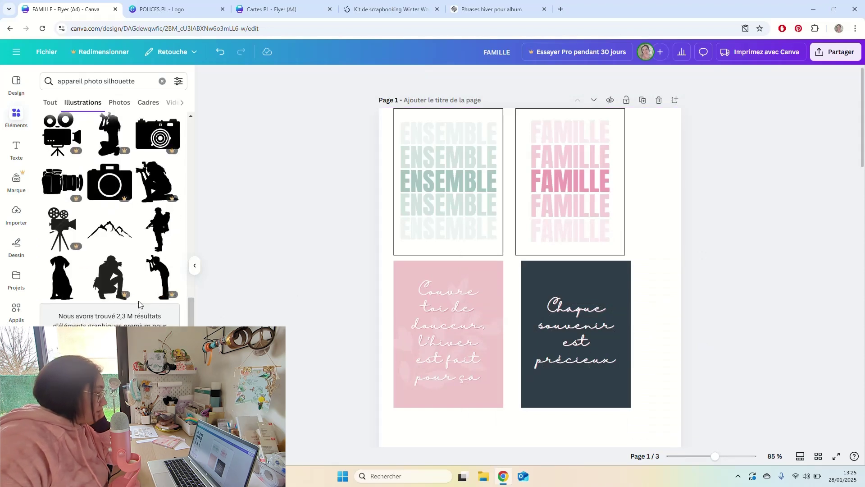
scroll(138, 305, down, 10)
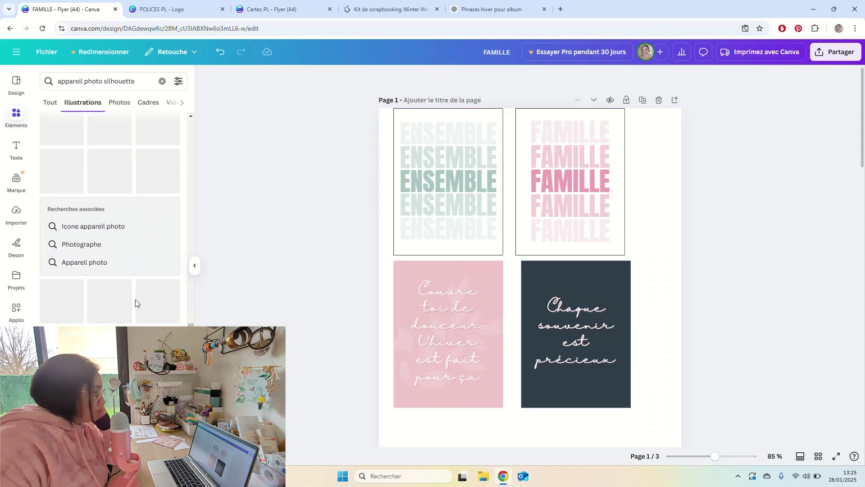
scroll(131, 302, down, 4)
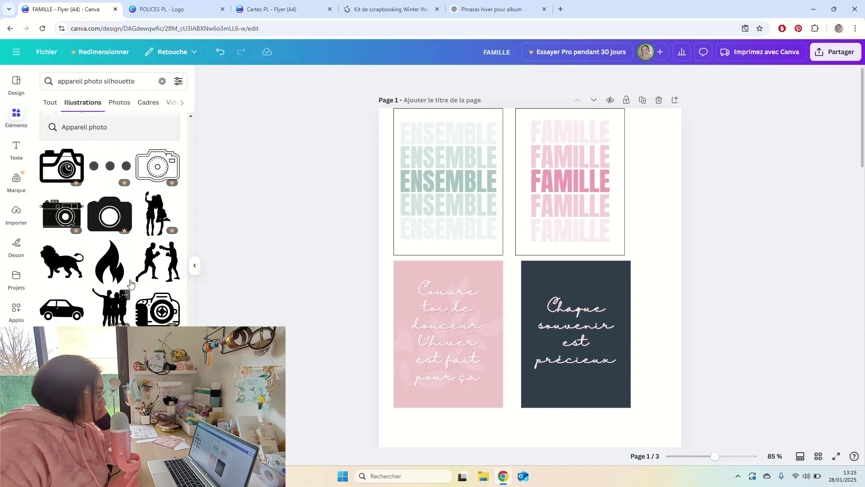
double_click(104, 76)
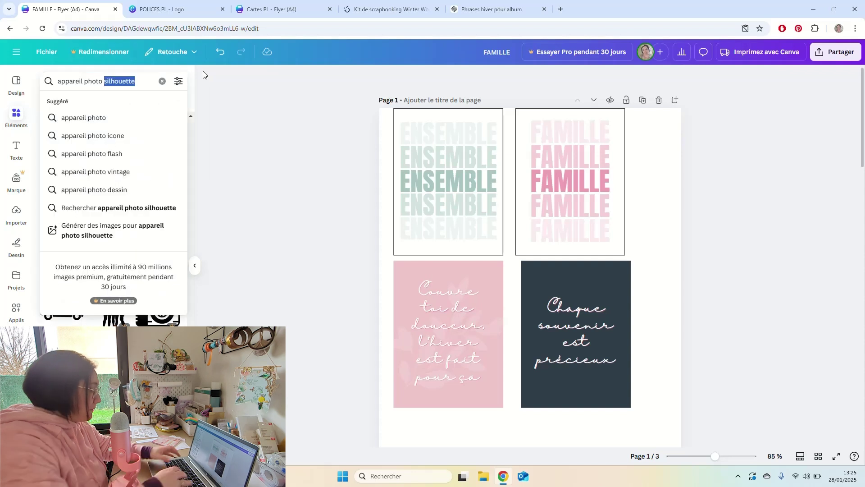
text(ic)
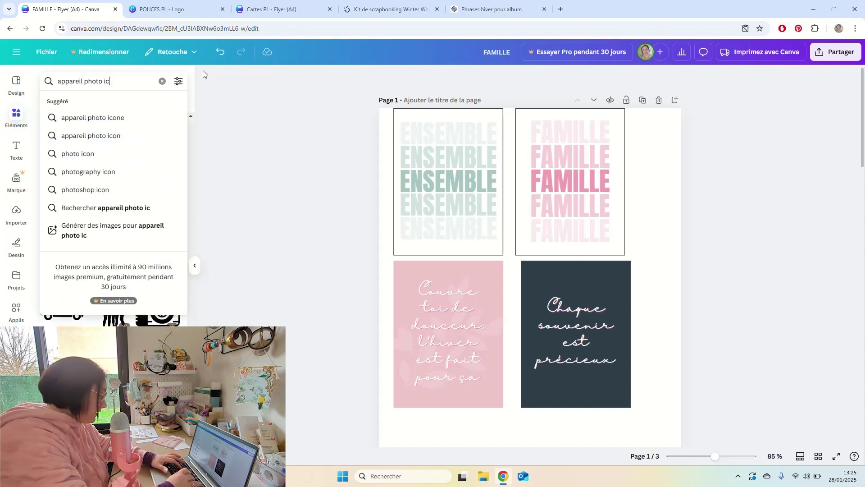
text(one)
key(Return)
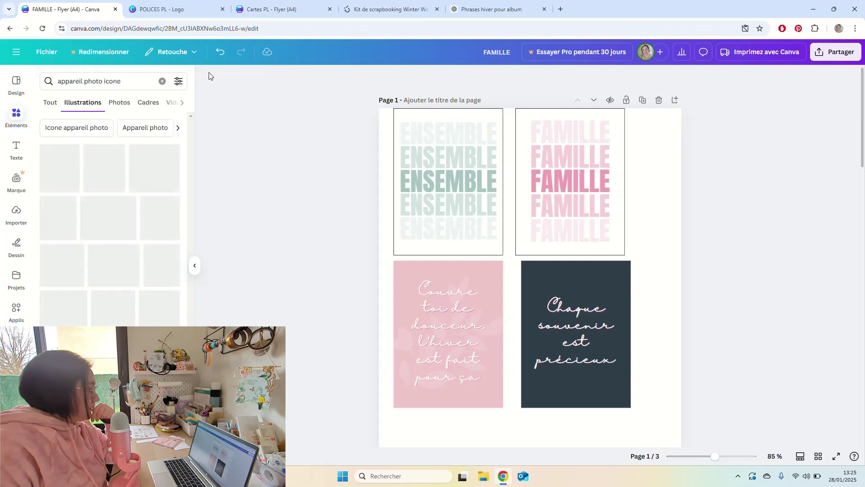
scroll(130, 243, down, 1)
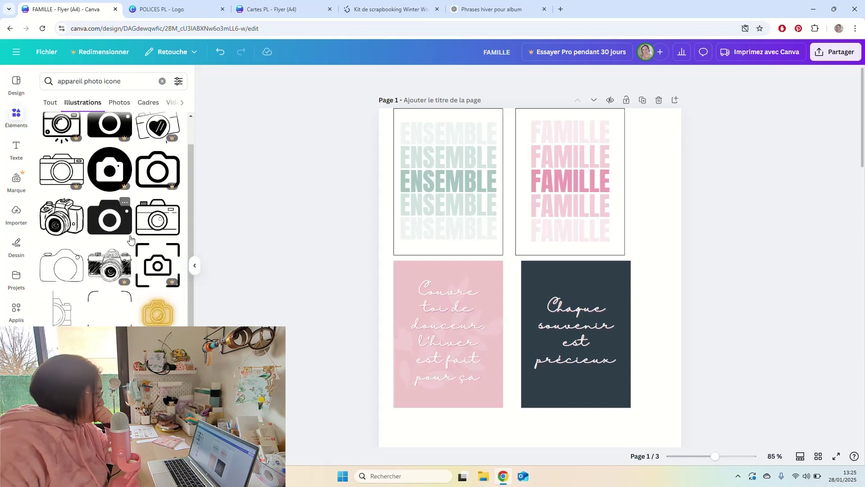
Add an outline camera icon to the dark card, coloured off-white at transparency 42, below the text.
click(157, 225)
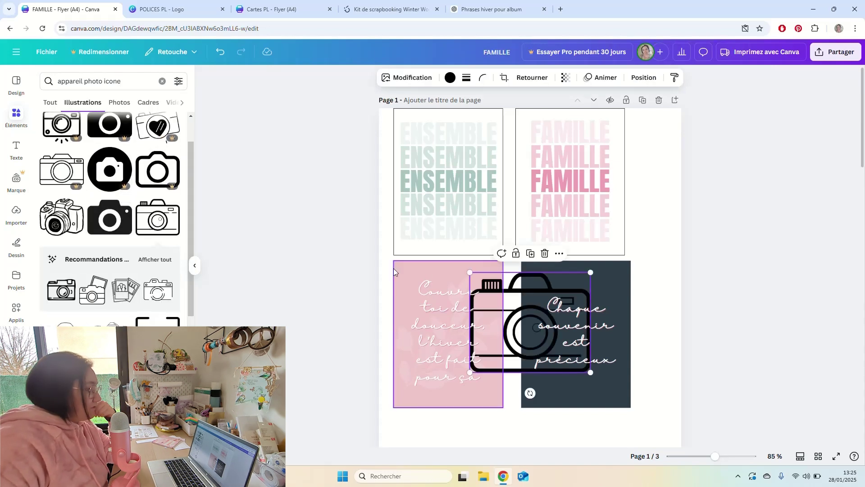
drag(518, 293, 562, 297)
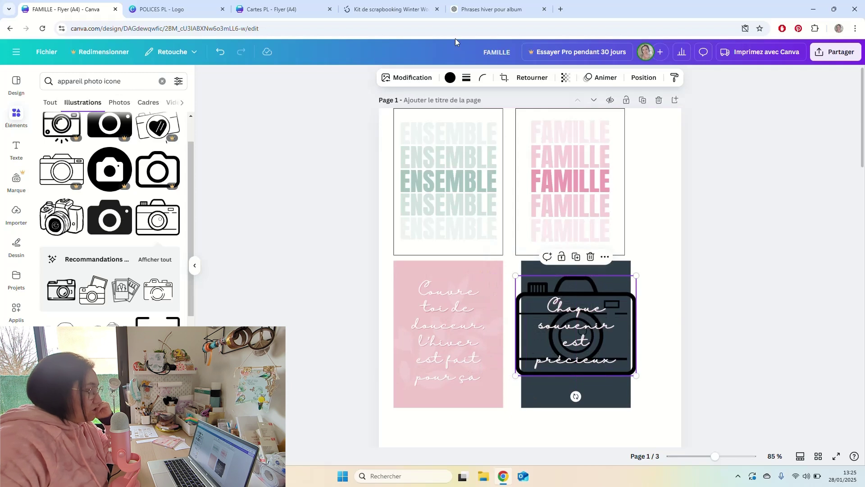
click(449, 78)
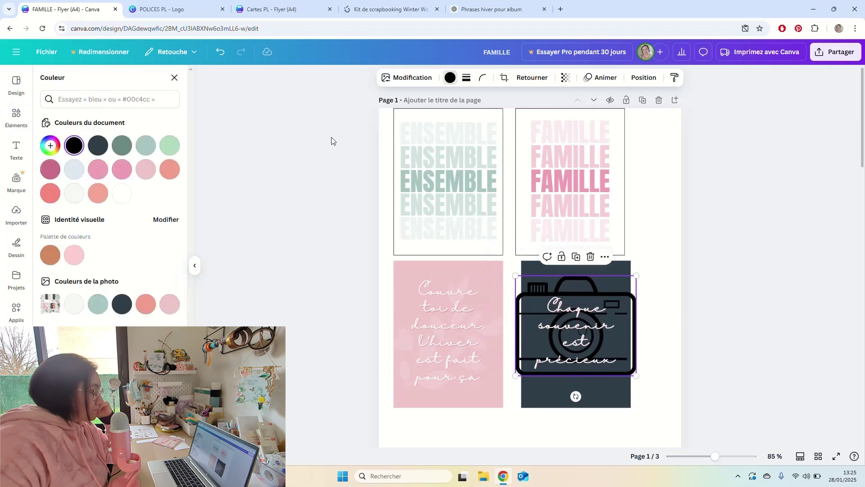
click(74, 193)
click(567, 78)
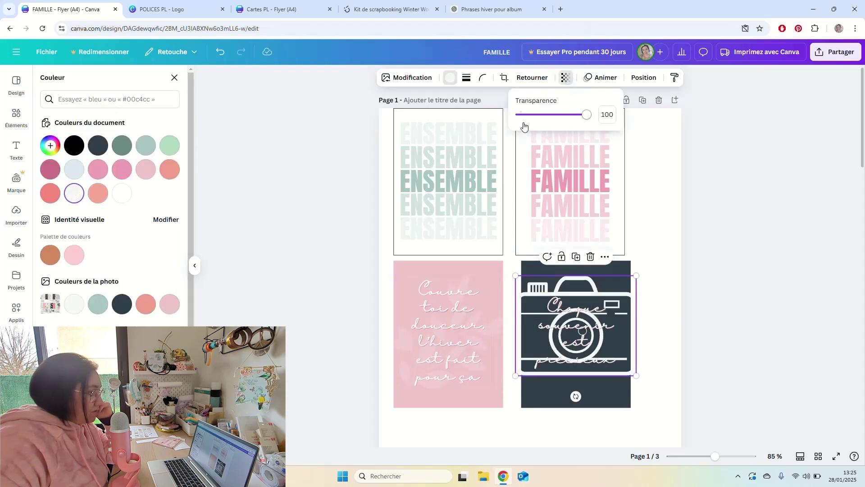
drag(584, 116, 549, 121)
drag(516, 275, 576, 376)
Centre the dark card's elements, shifting the card slightly left, then delete the trial camera icon.
drag(654, 433, 570, 221)
click(731, 78)
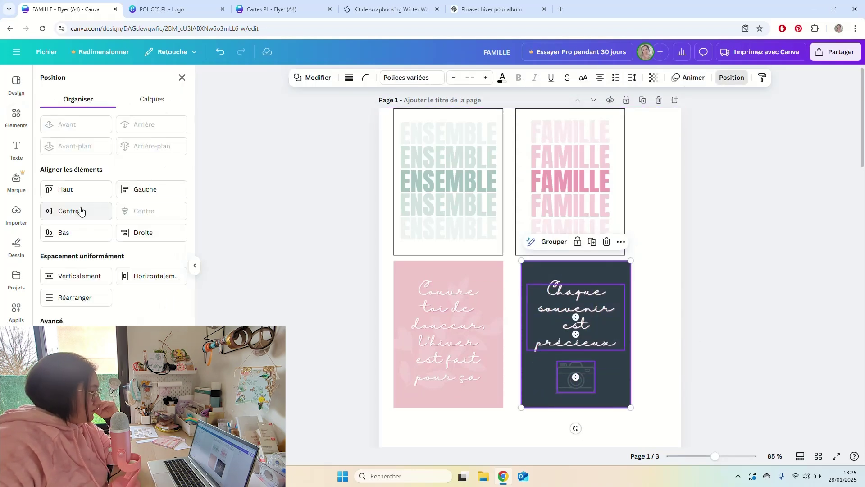
click(576, 377)
click(450, 77)
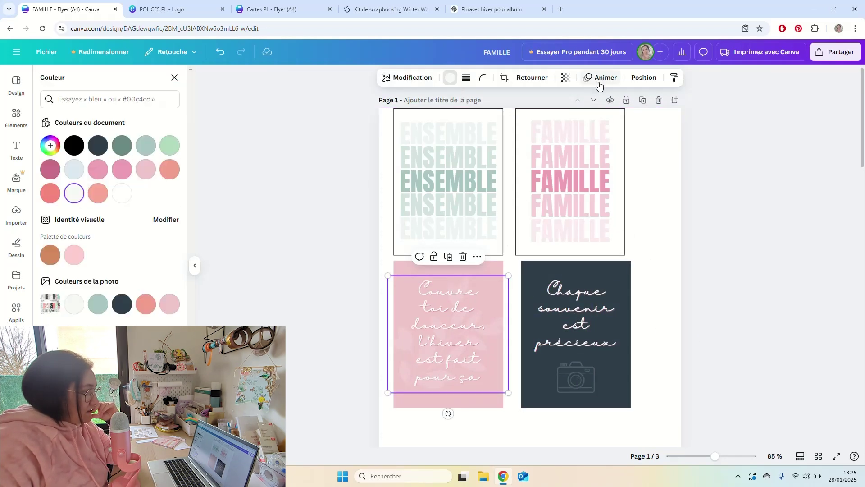
click(566, 77)
key(Escape)
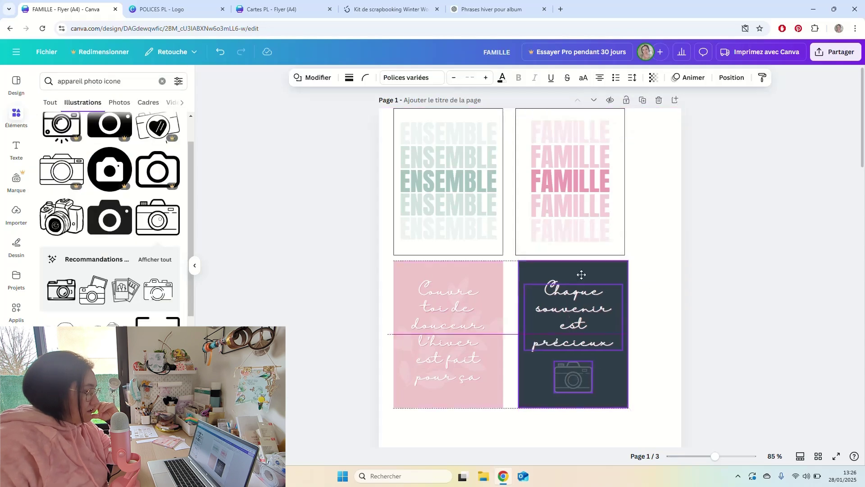
key(Delete)
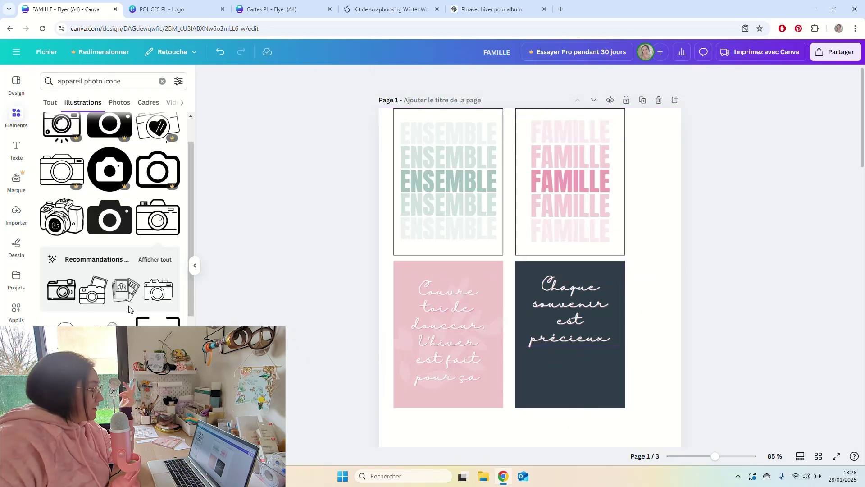
Add a heart camera icon to the dark card, shrink it to about 22.6 wide, and lower the quote text.
scroll(129, 309, down, 5)
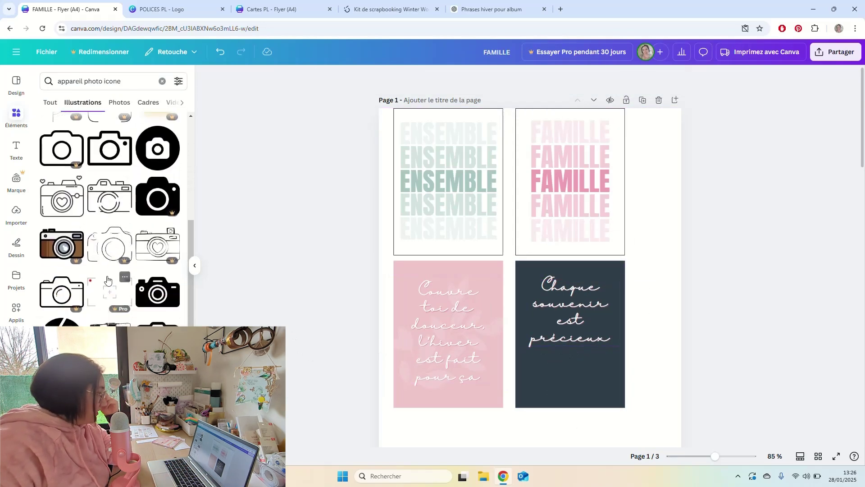
click(62, 208)
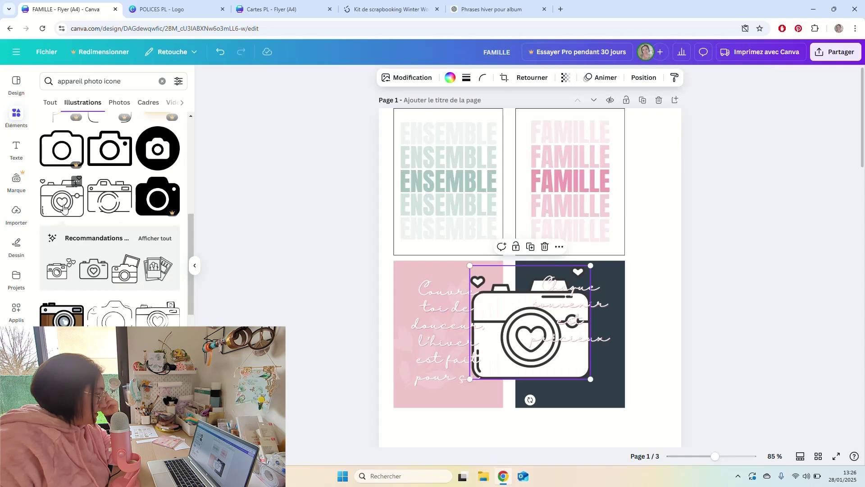
scroll(128, 323, down, 8)
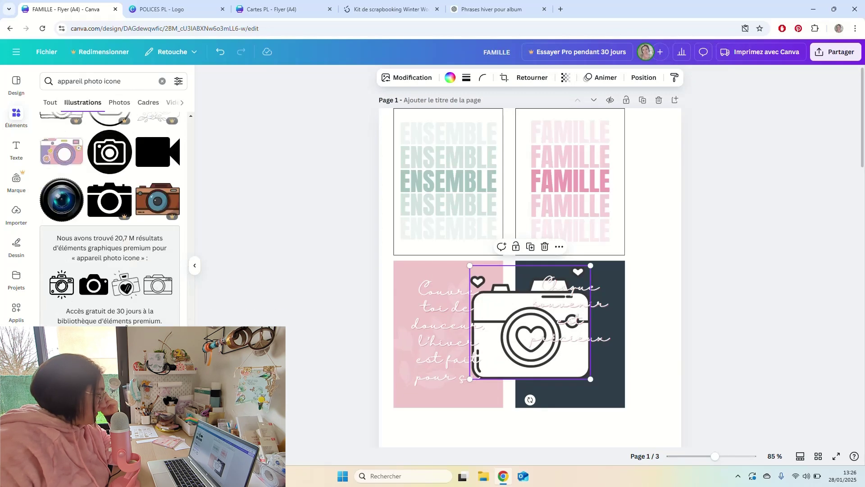
key(Escape)
click(521, 376)
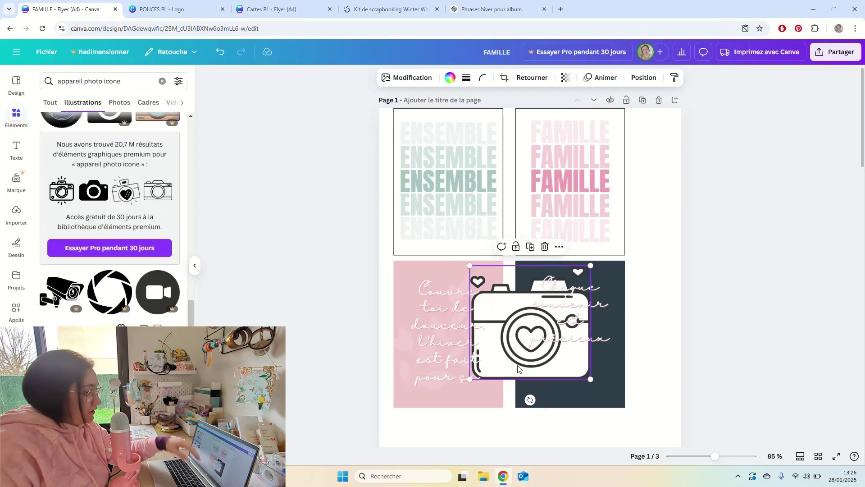
drag(586, 267, 583, 390)
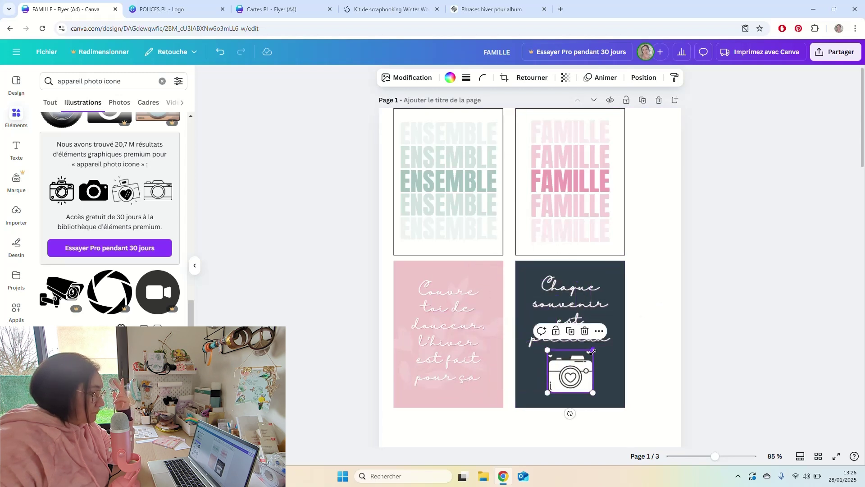
drag(593, 351, 580, 379)
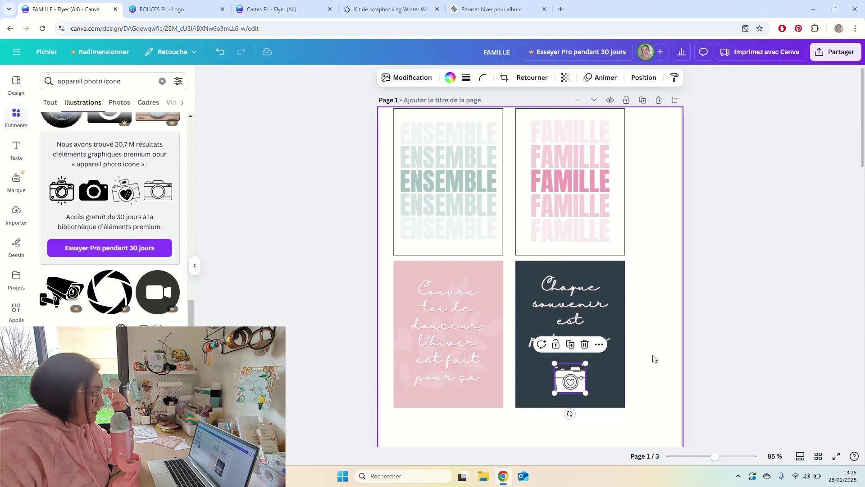
click(661, 348)
drag(599, 341, 600, 346)
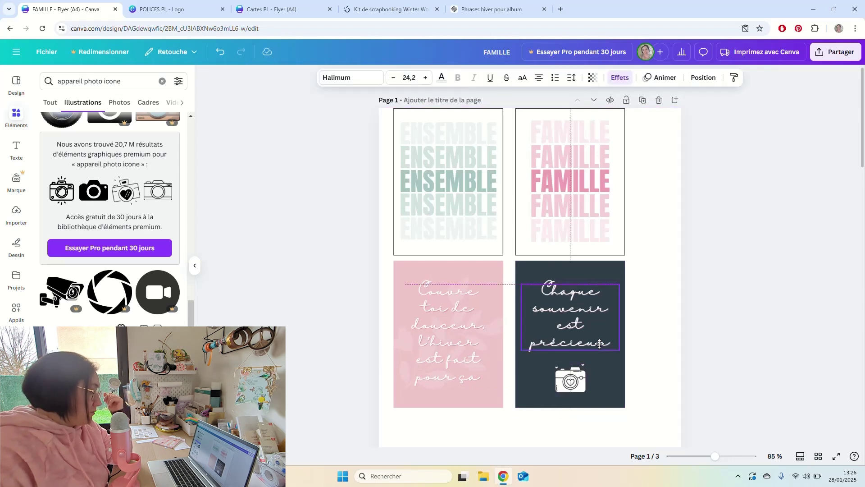
click(640, 336)
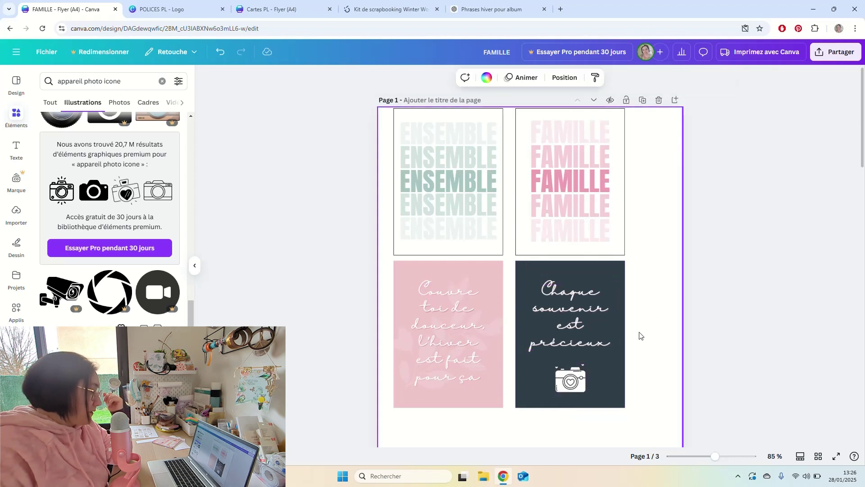
Move the leaf image from the pink card to the dark card, shrink it, and rotate it about 20 degrees.
click(398, 337)
drag(499, 333, 616, 293)
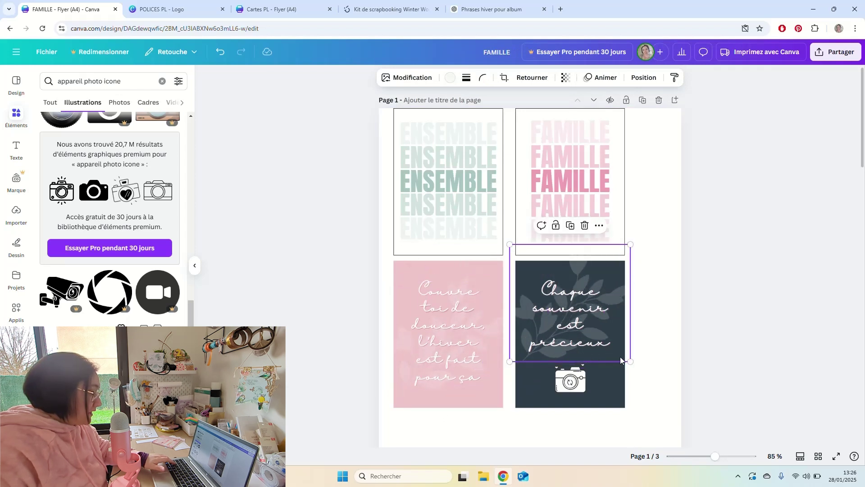
drag(629, 362, 596, 328)
drag(572, 298, 588, 391)
drag(573, 292, 572, 284)
click(602, 391)
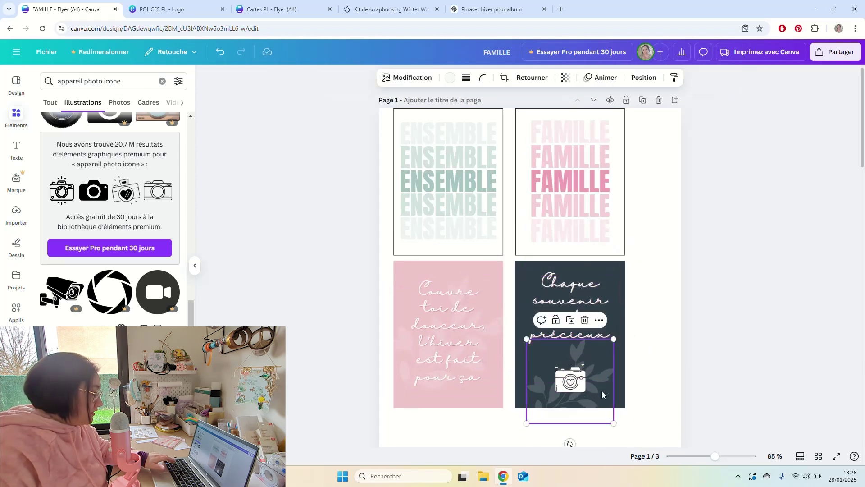
drag(570, 442, 549, 437)
drag(558, 396, 603, 277)
click(668, 333)
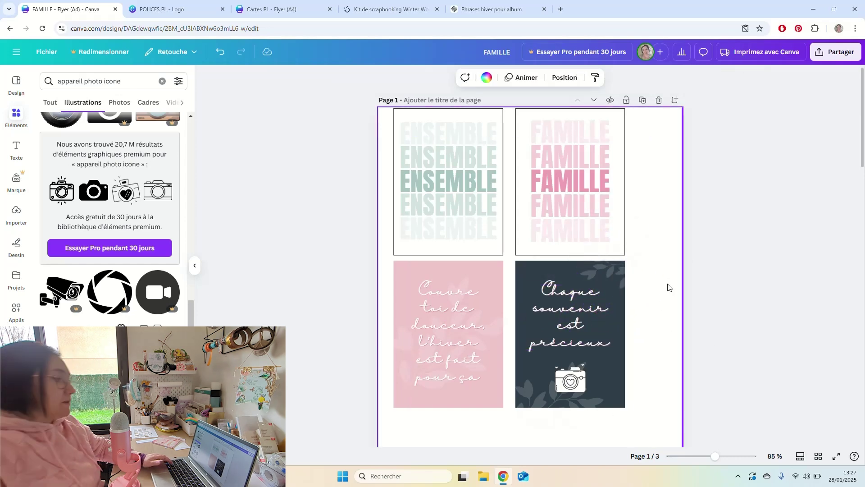
Thicken the label grid's box borders from 5 to 6.
scroll(654, 267, down, 15)
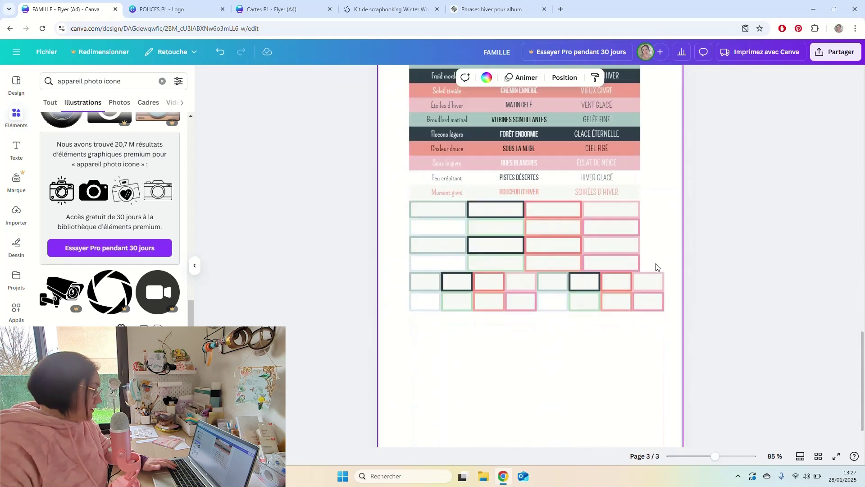
click(630, 258)
click(366, 78)
drag(319, 141, 314, 139)
click(638, 363)
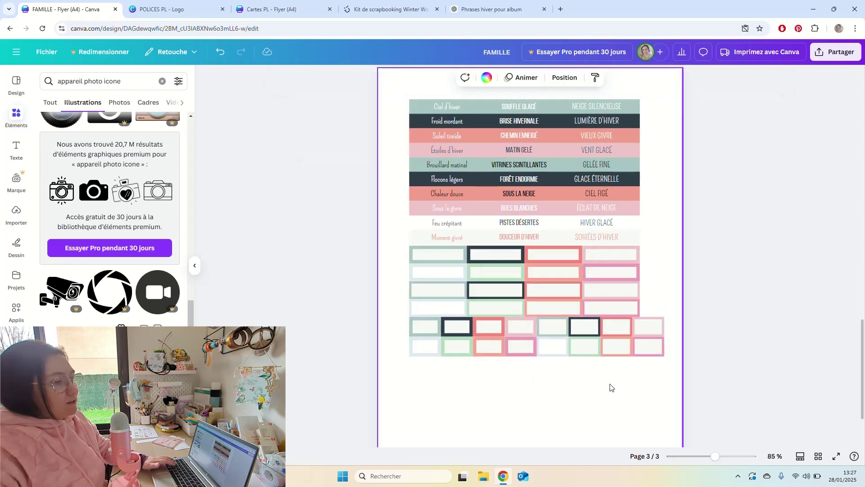
Nudge the right-column cards slightly left and select the two lower cards' elements.
scroll(597, 299, down, 3)
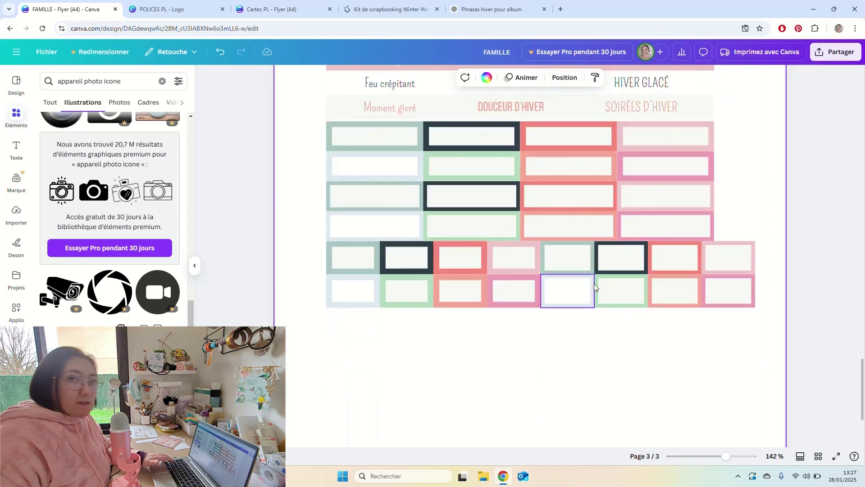
scroll(594, 283, up, 2)
scroll(593, 284, down, 2)
scroll(633, 289, up, 6)
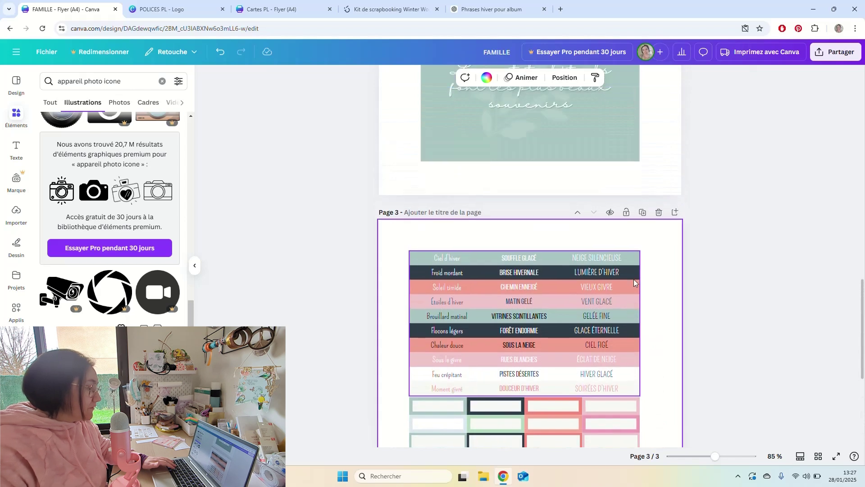
scroll(633, 280, up, 6)
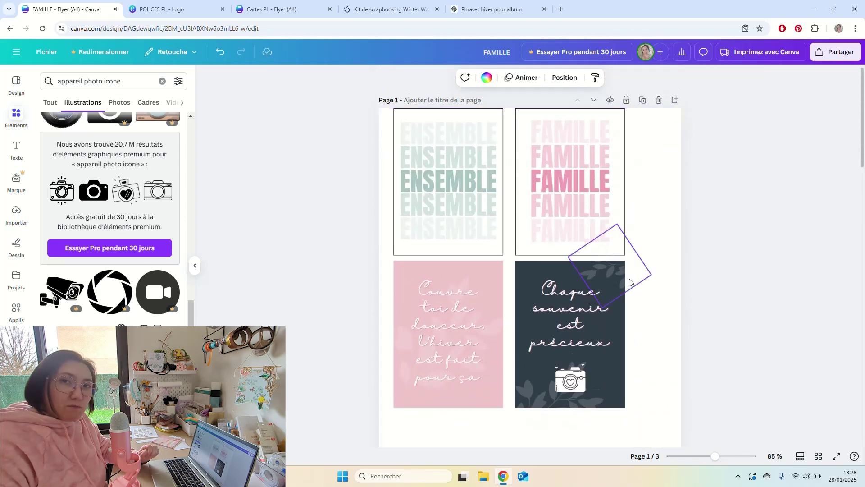
scroll(629, 282, down, 5)
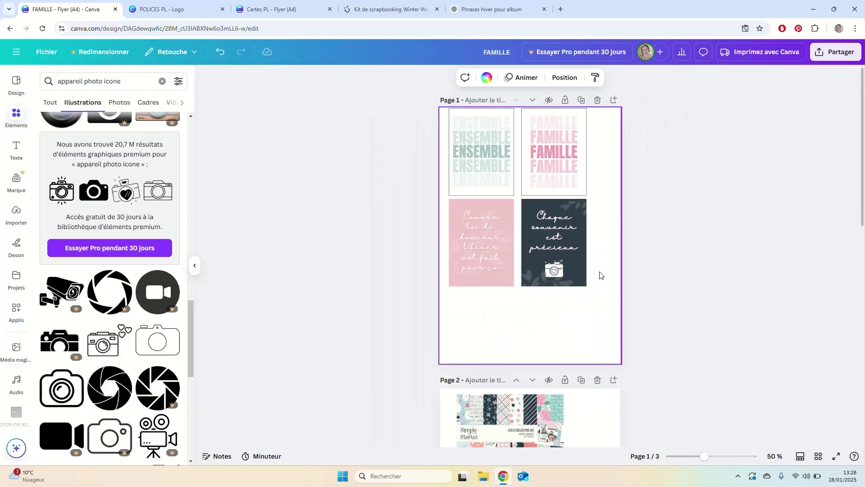
drag(577, 221, 543, 144)
scroll(573, 191, up, 5)
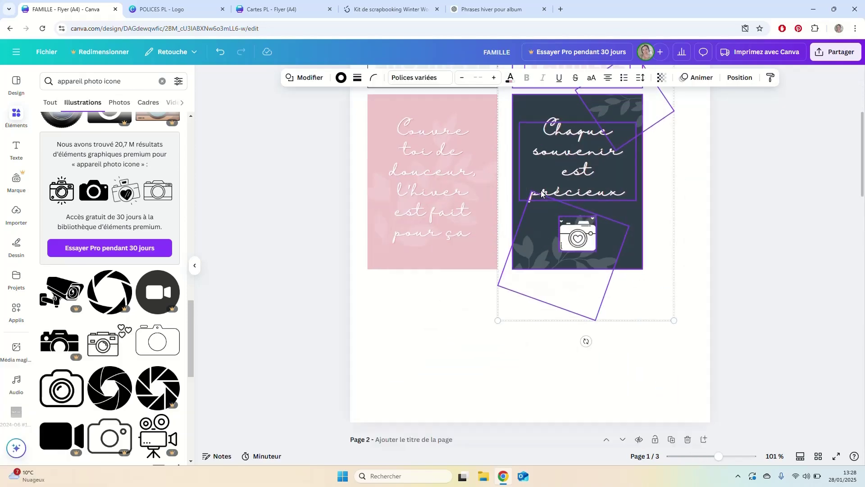
scroll(572, 192, up, 4)
drag(581, 288, 569, 288)
key(ctrl+z)
click(680, 289)
drag(676, 406, 423, 297)
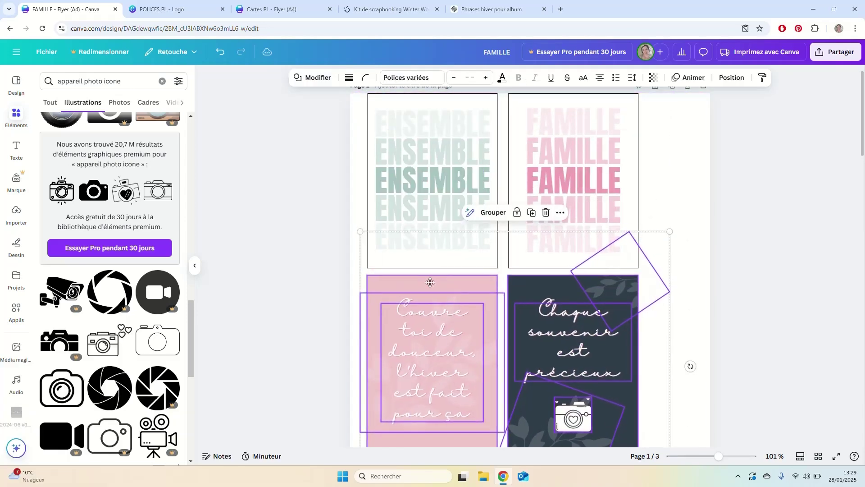
Give the top card frames light grey borders and lower the FAMILLE card's opacity.
click(513, 252)
shift+click(370, 108)
click(349, 78)
click(145, 317)
click(534, 97)
click(332, 78)
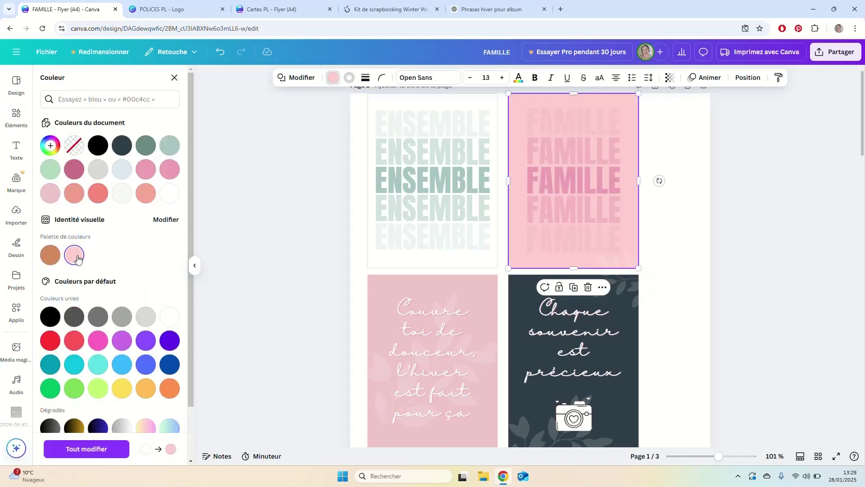
click(670, 77)
drag(692, 114, 633, 114)
Fill the ENSEMBLE card sage green at reduced opacity and change its layer order.
click(374, 108)
click(169, 145)
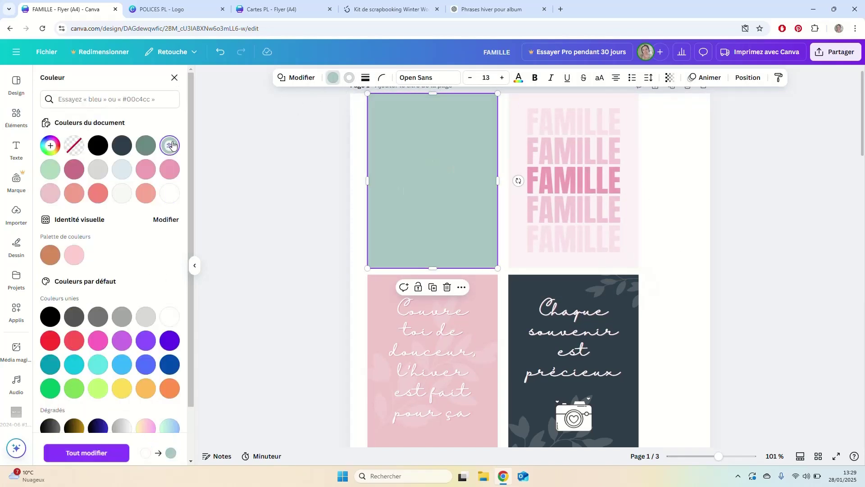
click(669, 77)
drag(693, 114, 640, 114)
click(465, 106)
right_click(468, 108)
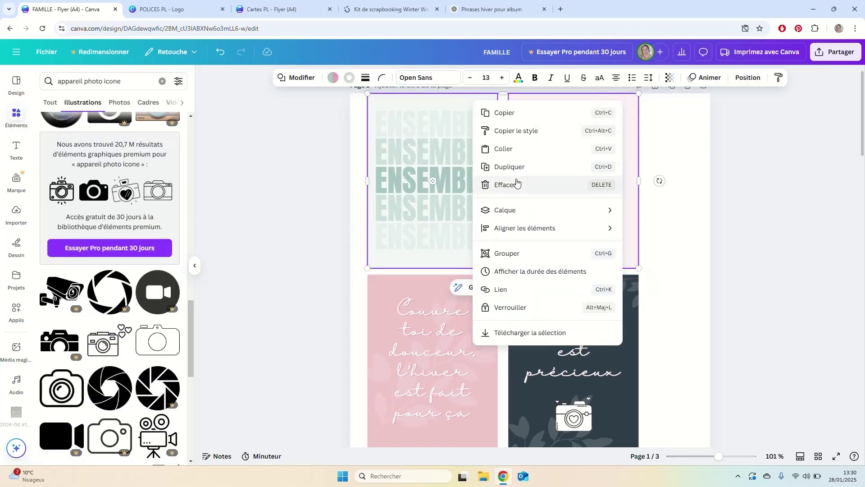
mouse_move(581, 208)
click(666, 228)
Undo and redo recent changes to settle the label grid at the bottom of page 1.
scroll(643, 303, down, 2)
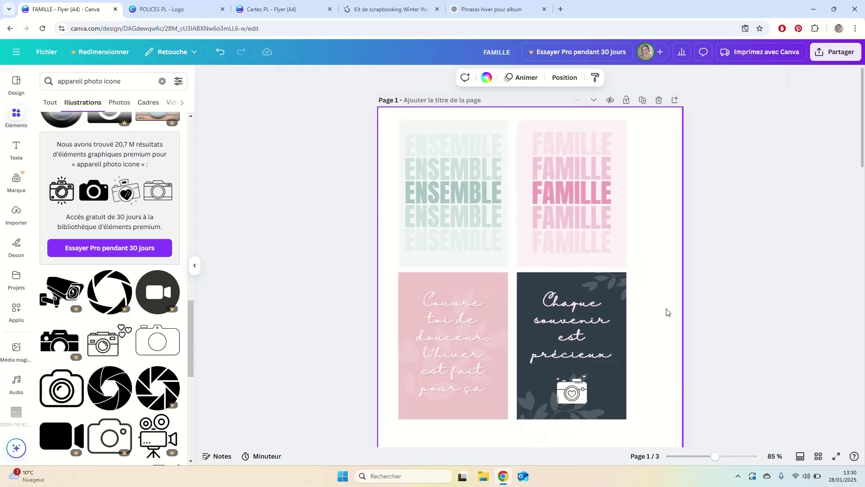
scroll(666, 309, down, 15)
scroll(647, 325, up, 12)
key(ctrl+z)
key(ctrl+z)
key(ctrl+z)
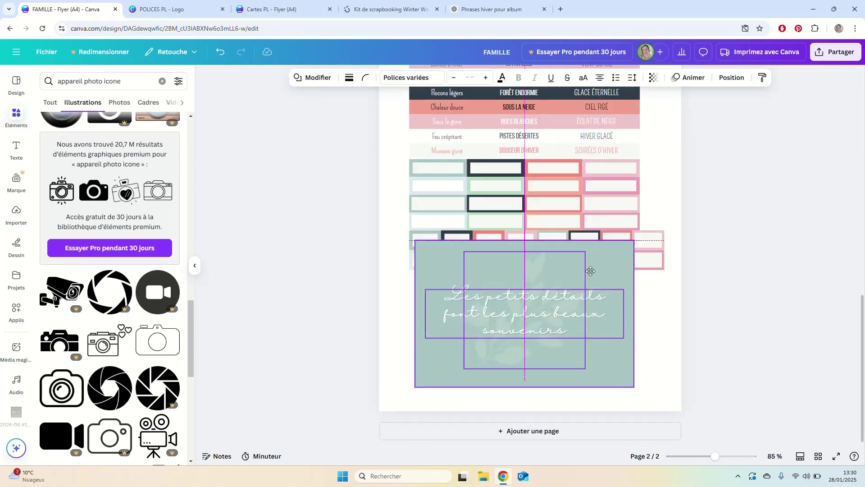
key(ctrl+z)
key(ctrl+z)
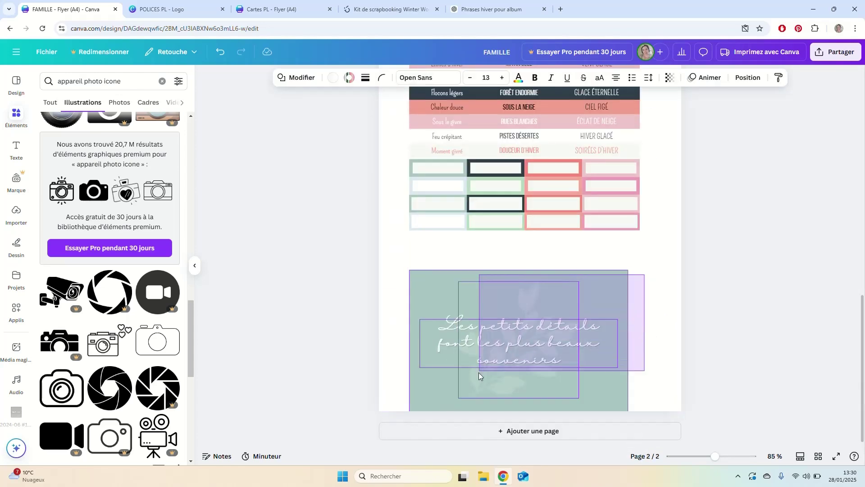
scroll(663, 274, down, 3)
key(ctrl+z)
key(ctrl+z)
key(ctrl+z)
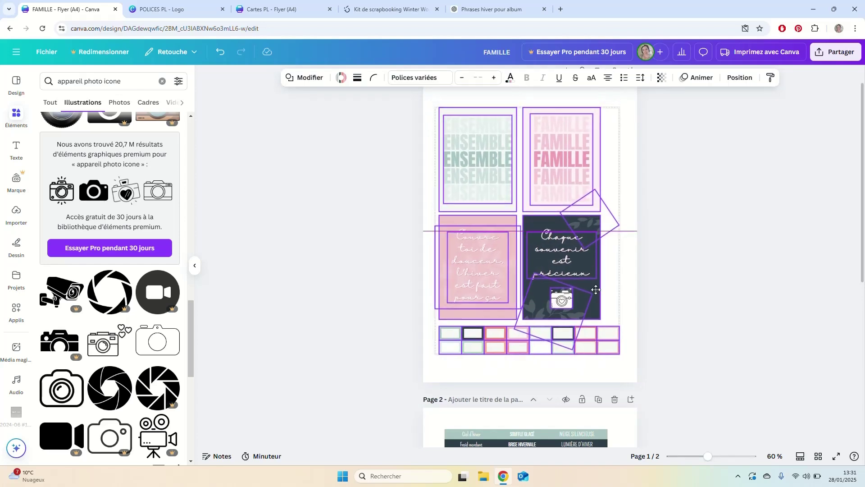
key(ctrl+shift+z)
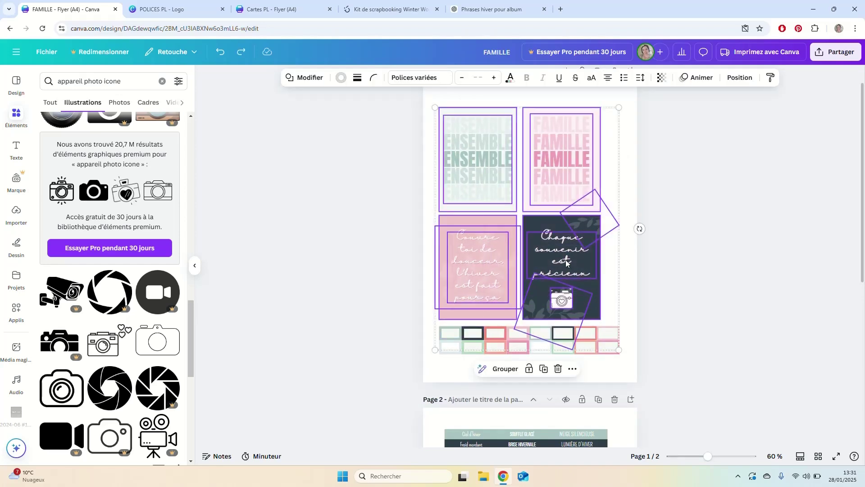
scroll(634, 324, down, 5)
Download the design from the Share menu as a PDF for print.
click(836, 52)
click(702, 226)
click(766, 114)
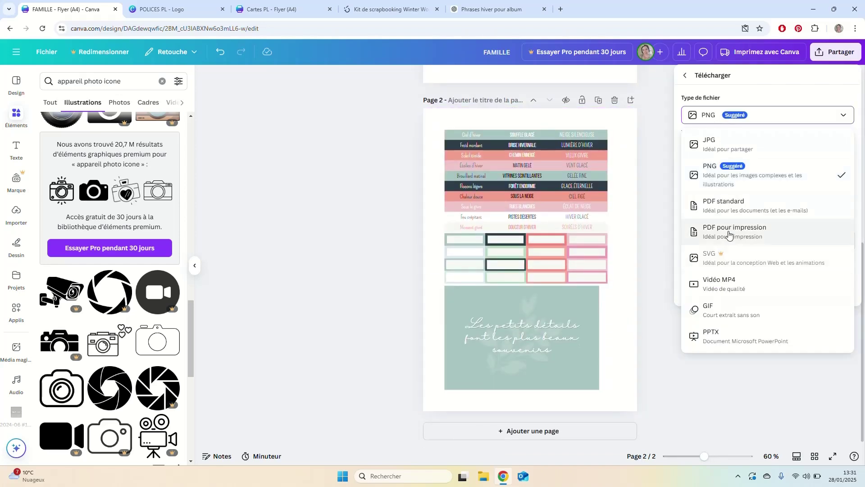
click(726, 229)
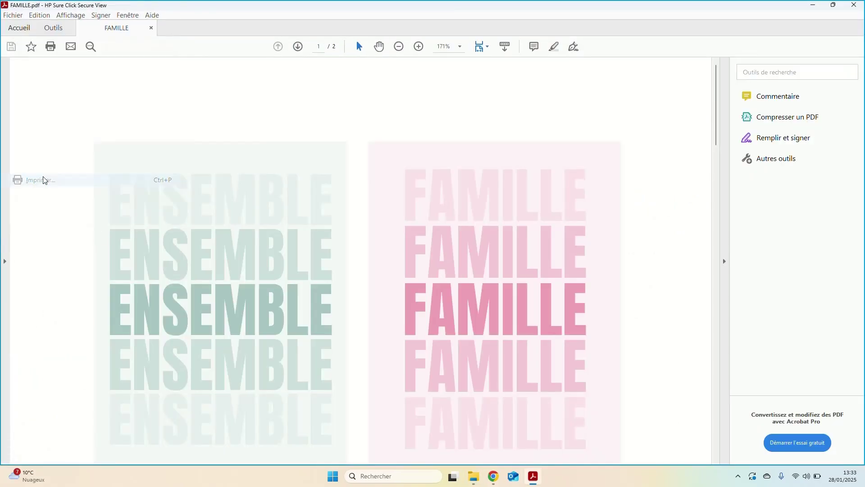
Print FAMILLE.pdf with optimal print quality.
key(ctrl+p)
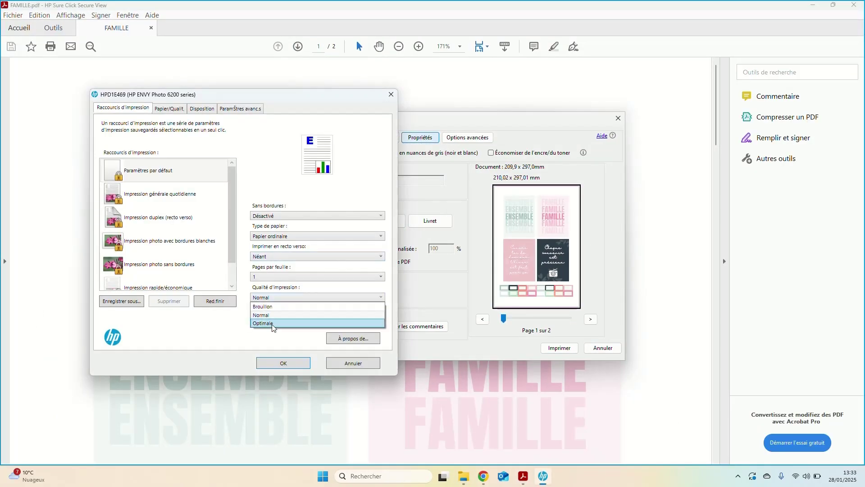
click(272, 323)
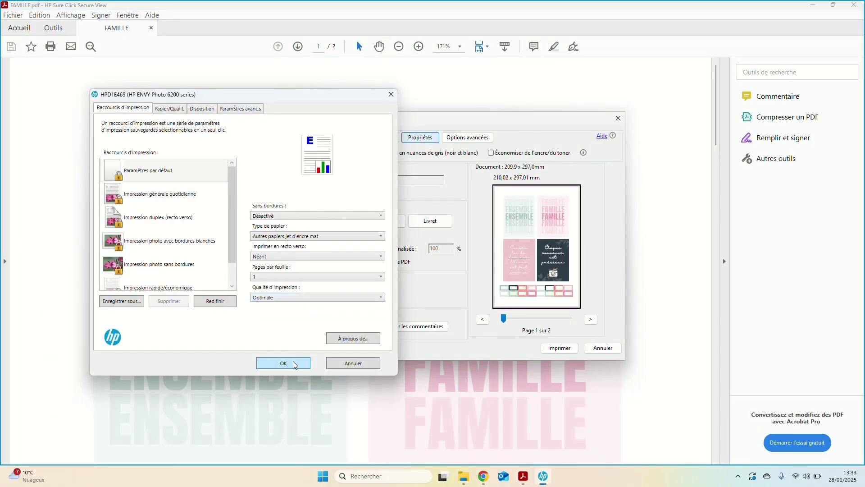
click(283, 363)
click(560, 348)
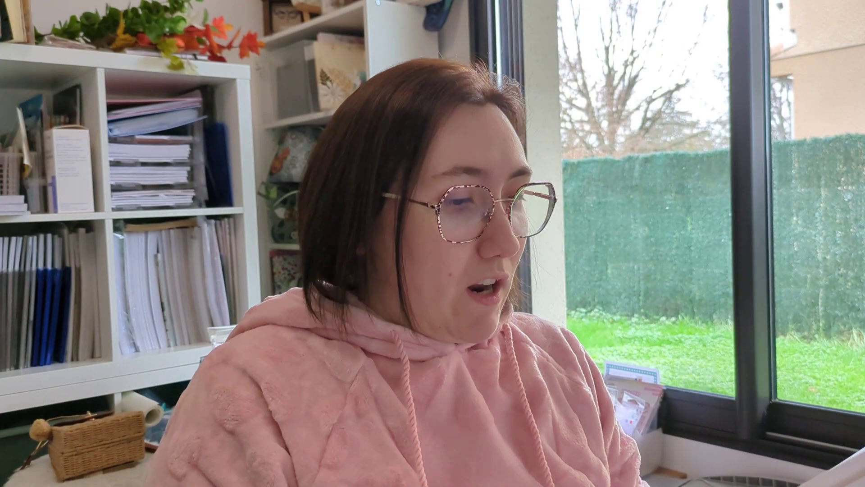